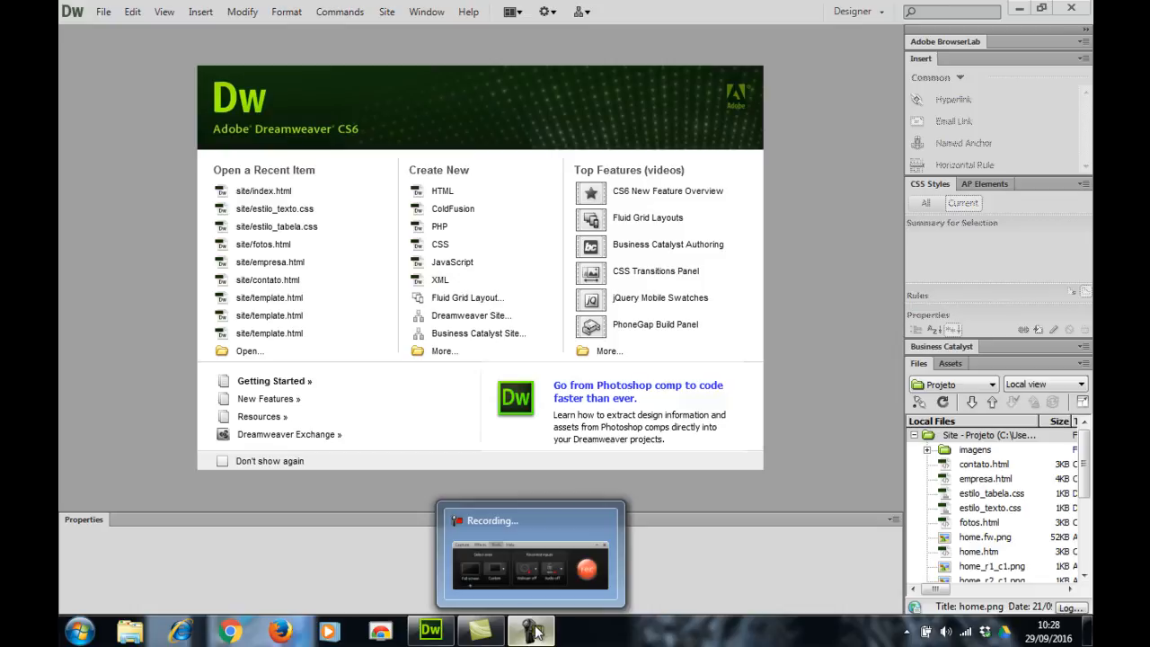
Switch to the Faetec folder on the desktop and examine the contents of its FLA and PNG subfolders.
click(1058, 511)
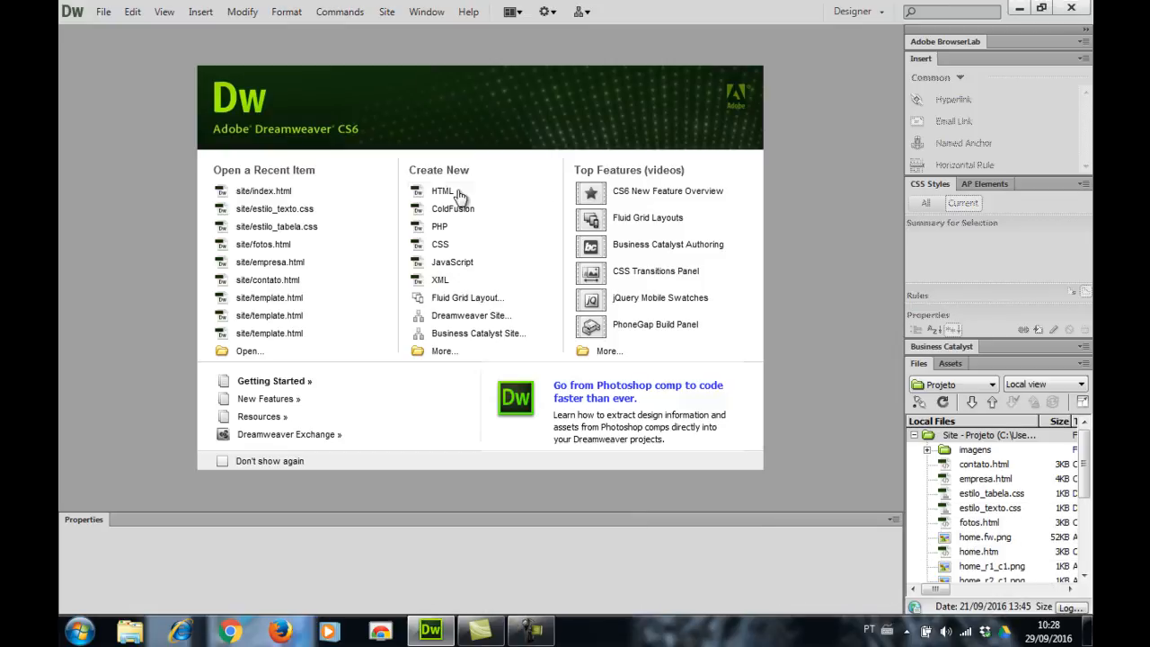
click(1016, 9)
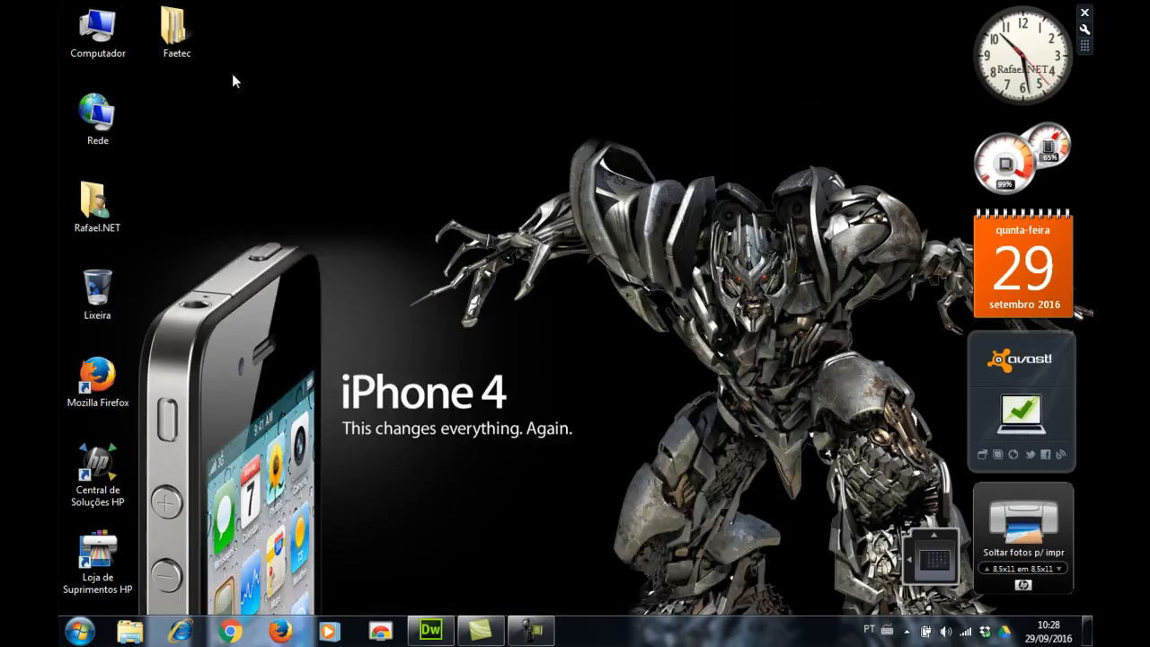
click(178, 42)
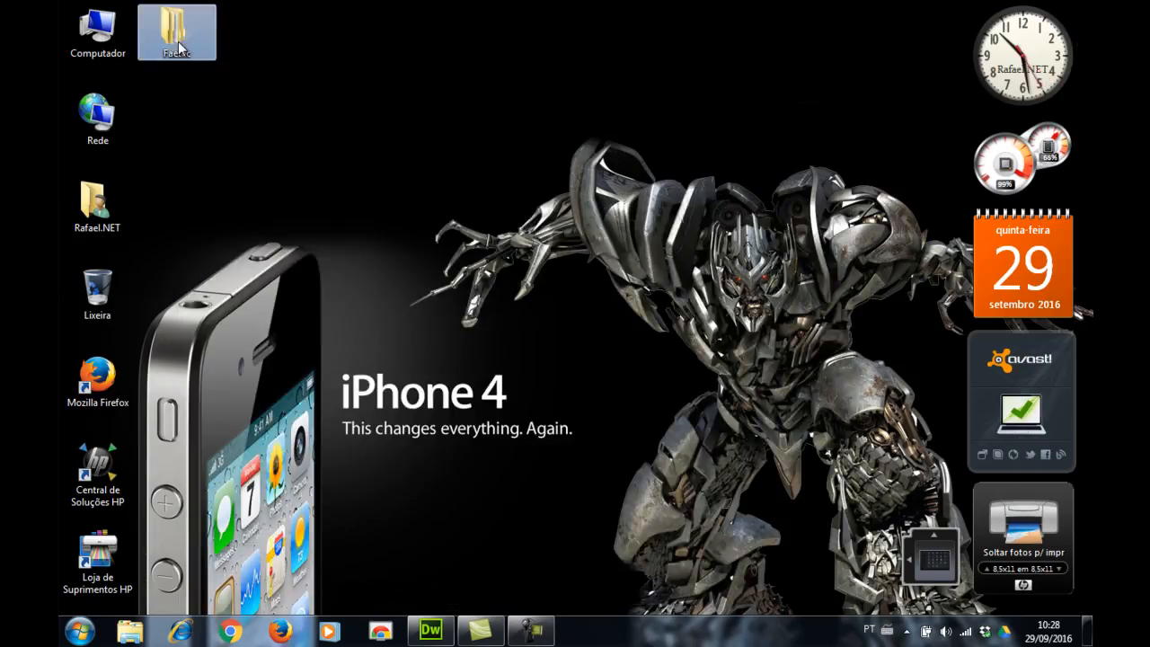
double_click(179, 46)
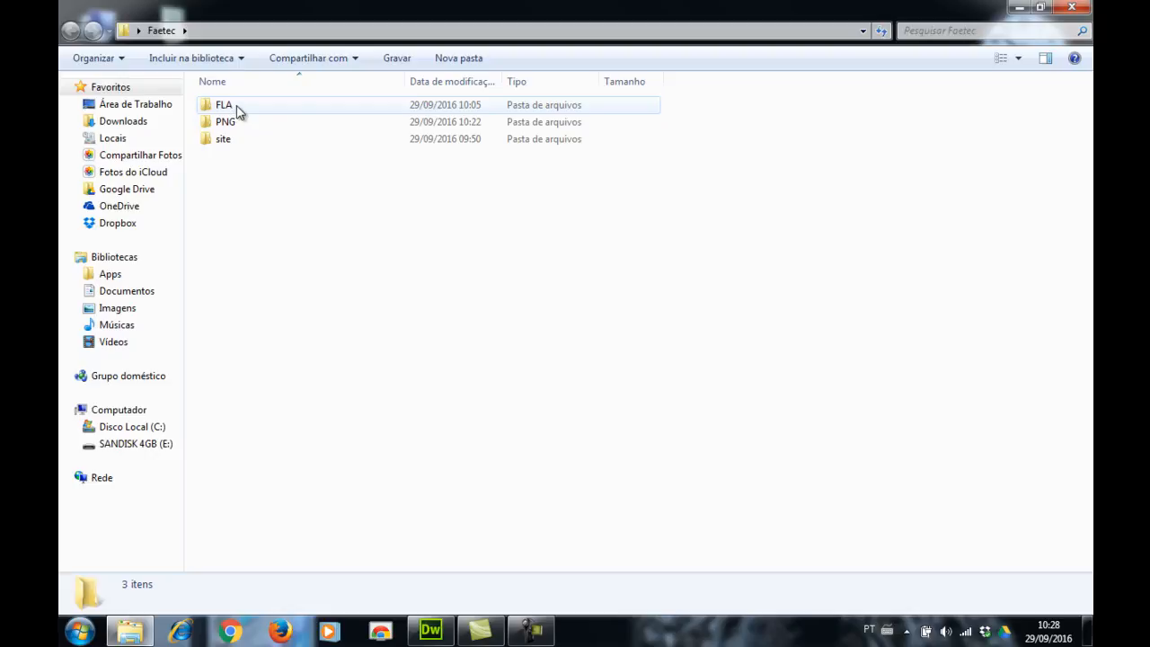
double_click(238, 109)
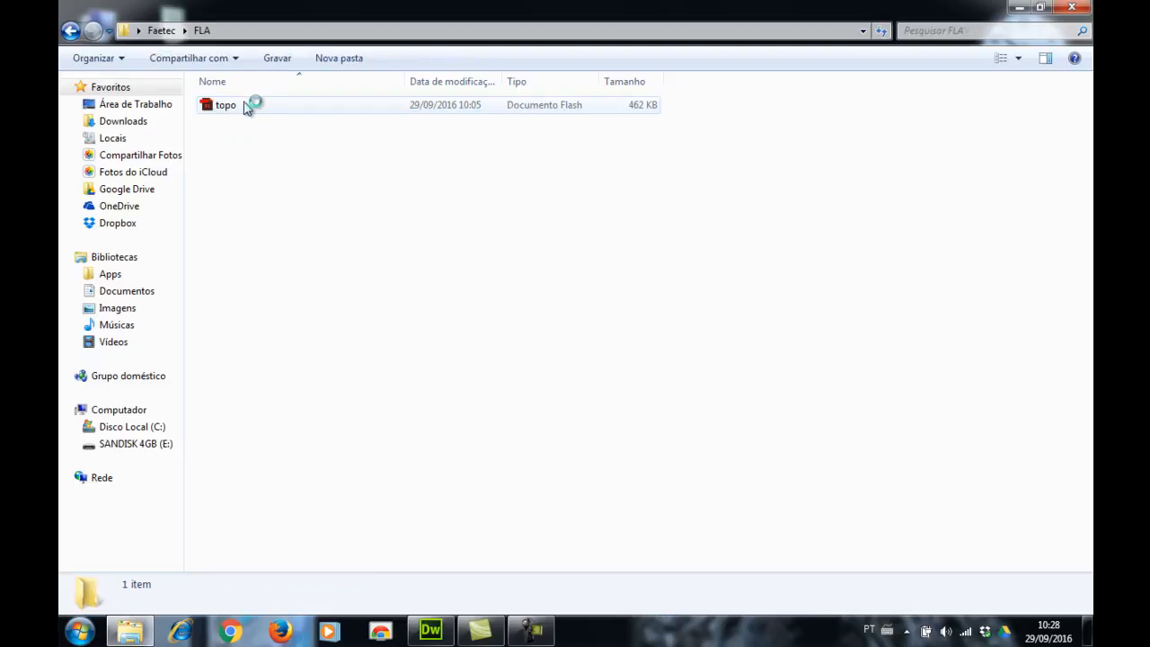
click(70, 31)
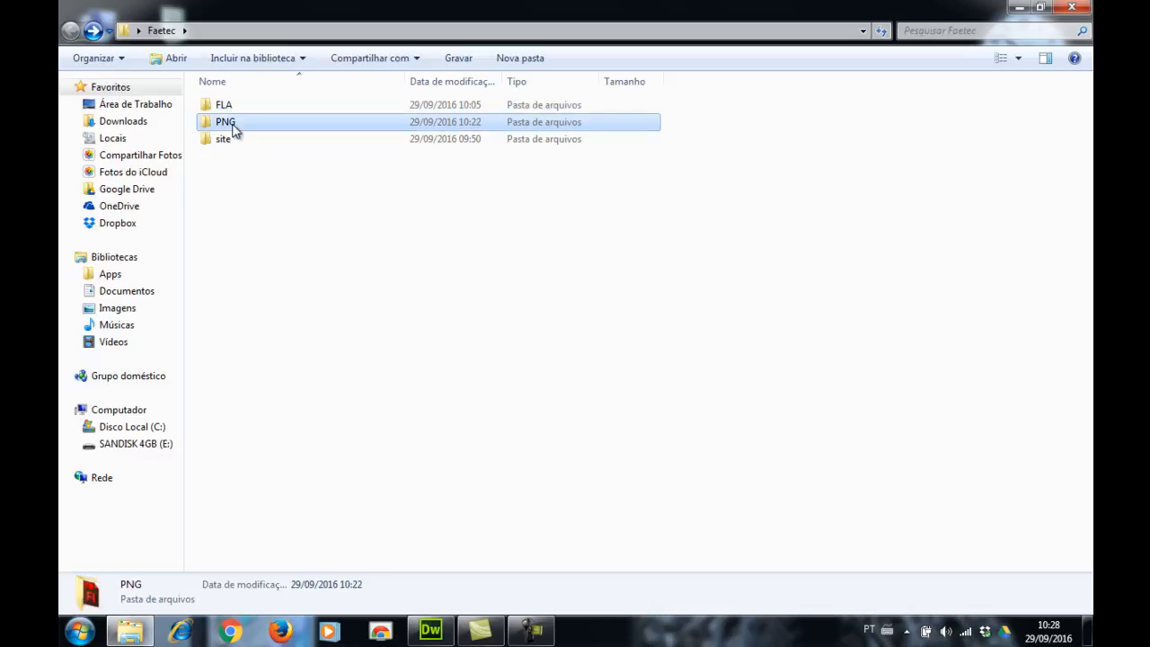
double_click(226, 123)
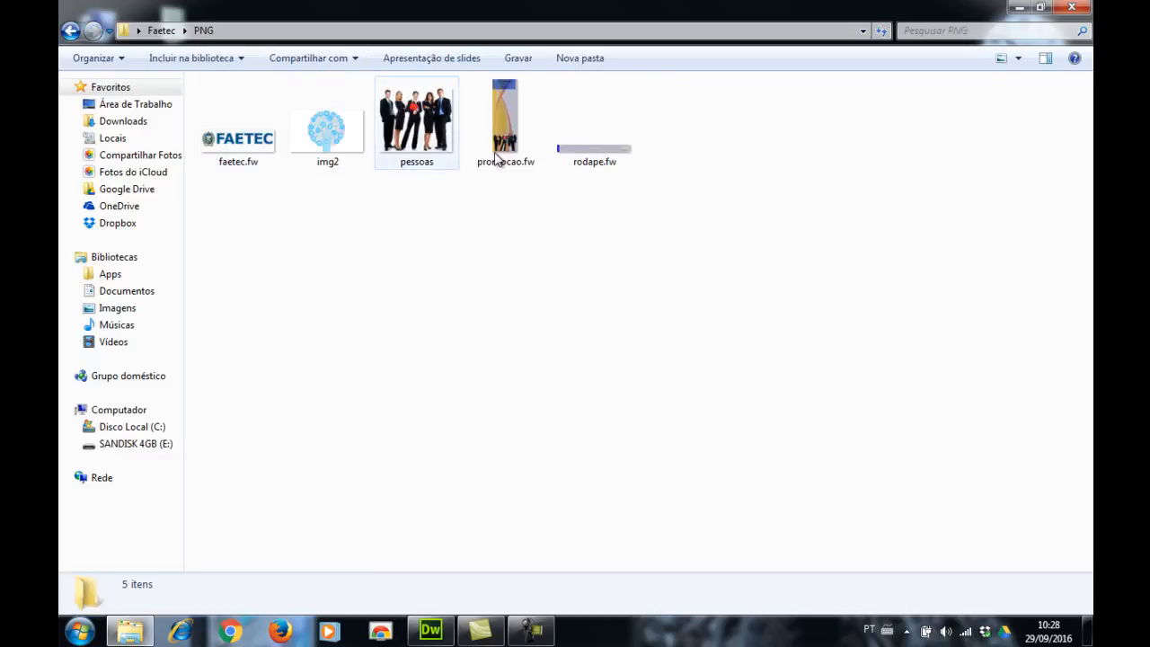
click(70, 31)
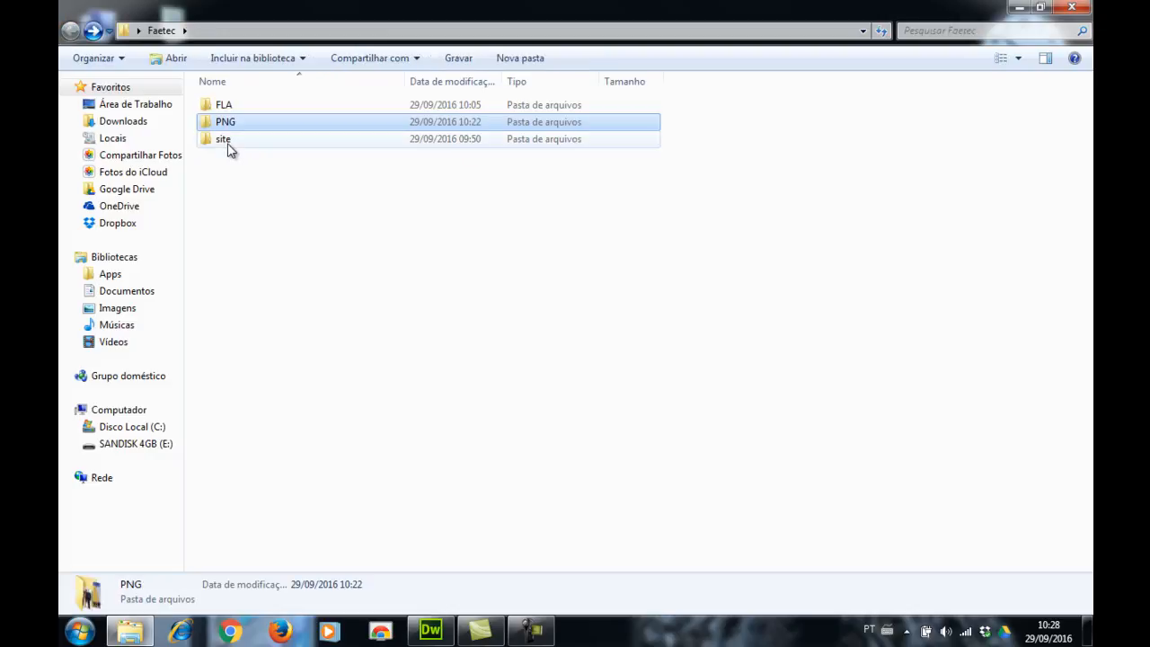
Examine the gif, imagem and swf folders inside Faetec's site folder, and close the folder window.
double_click(225, 141)
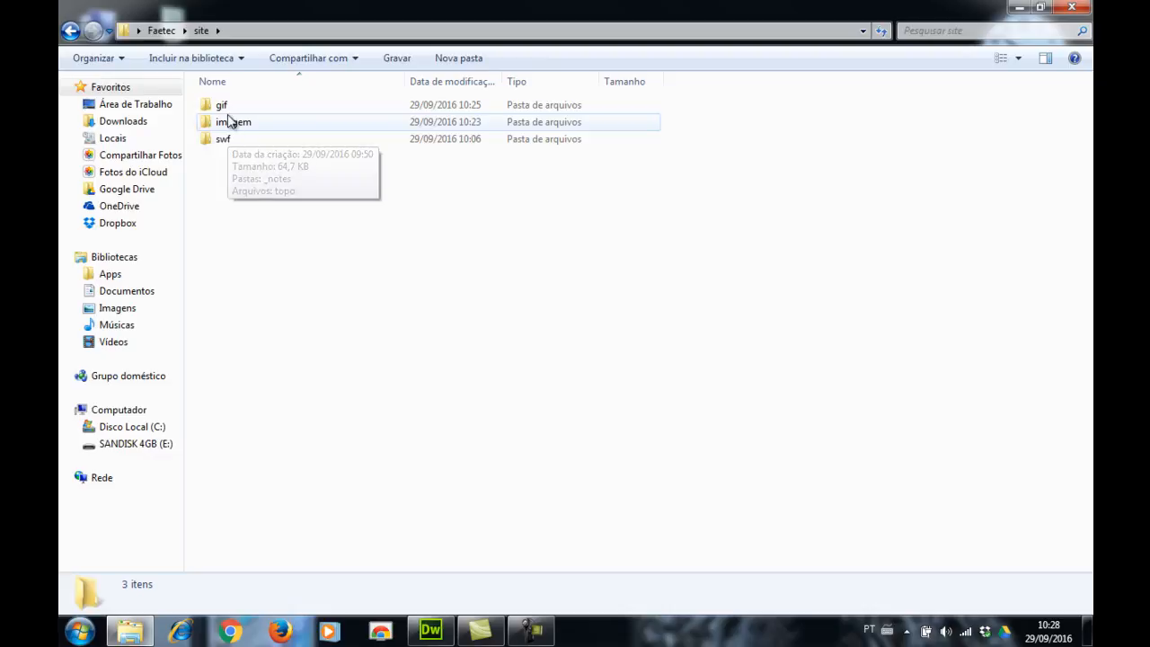
double_click(228, 109)
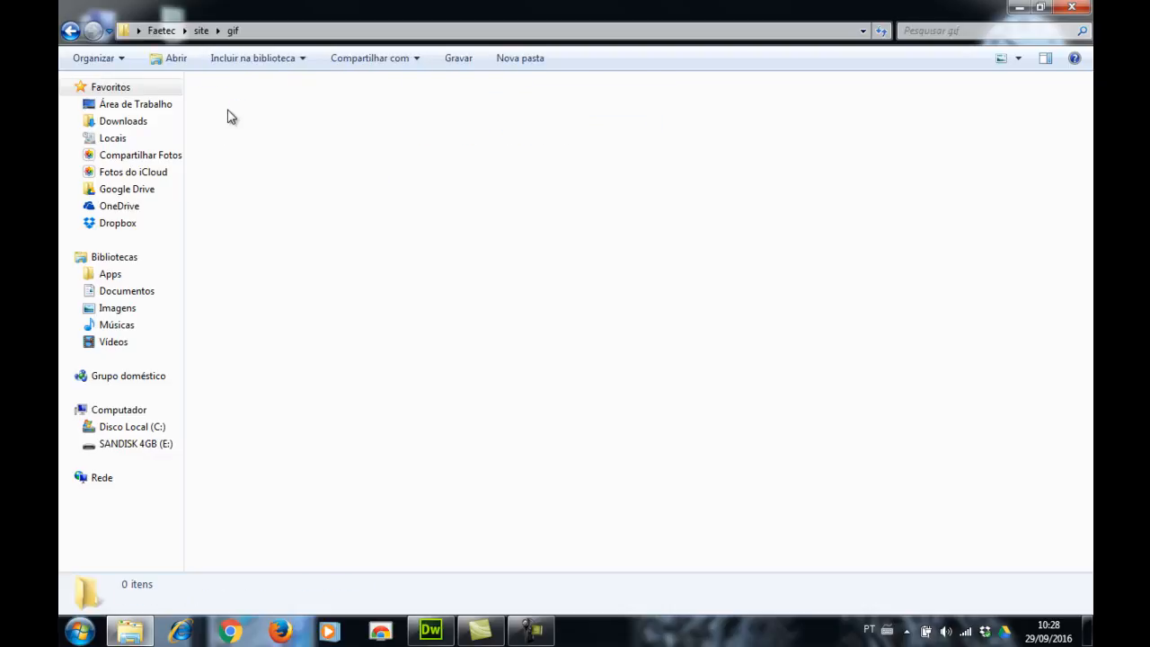
click(71, 34)
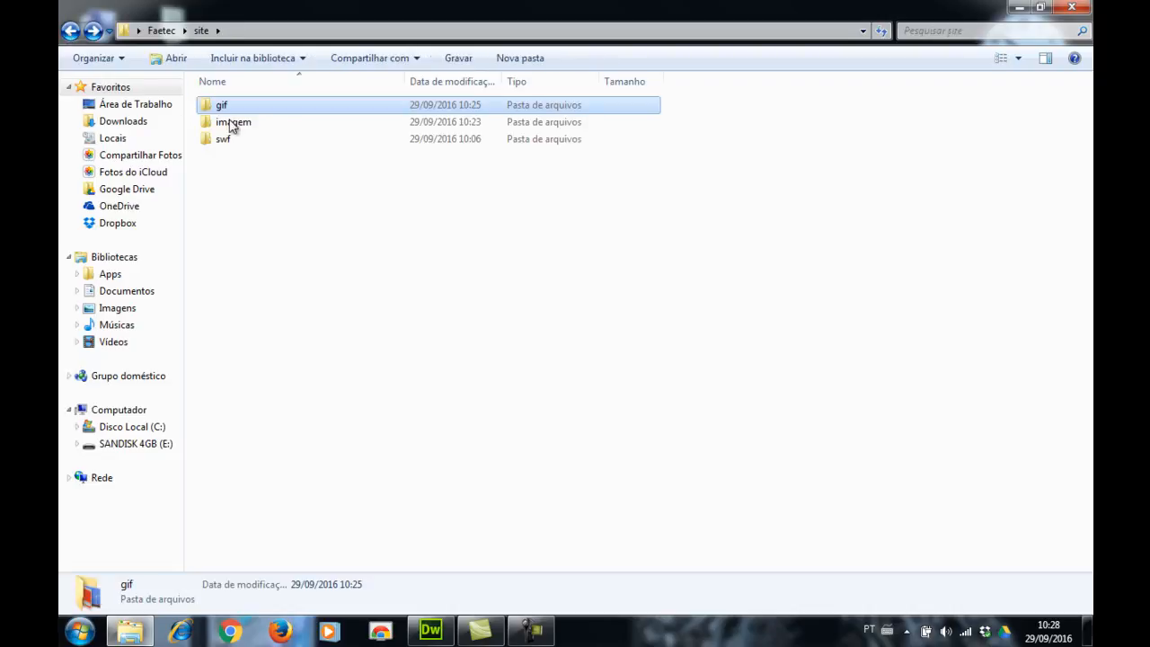
click(231, 126)
double_click(232, 129)
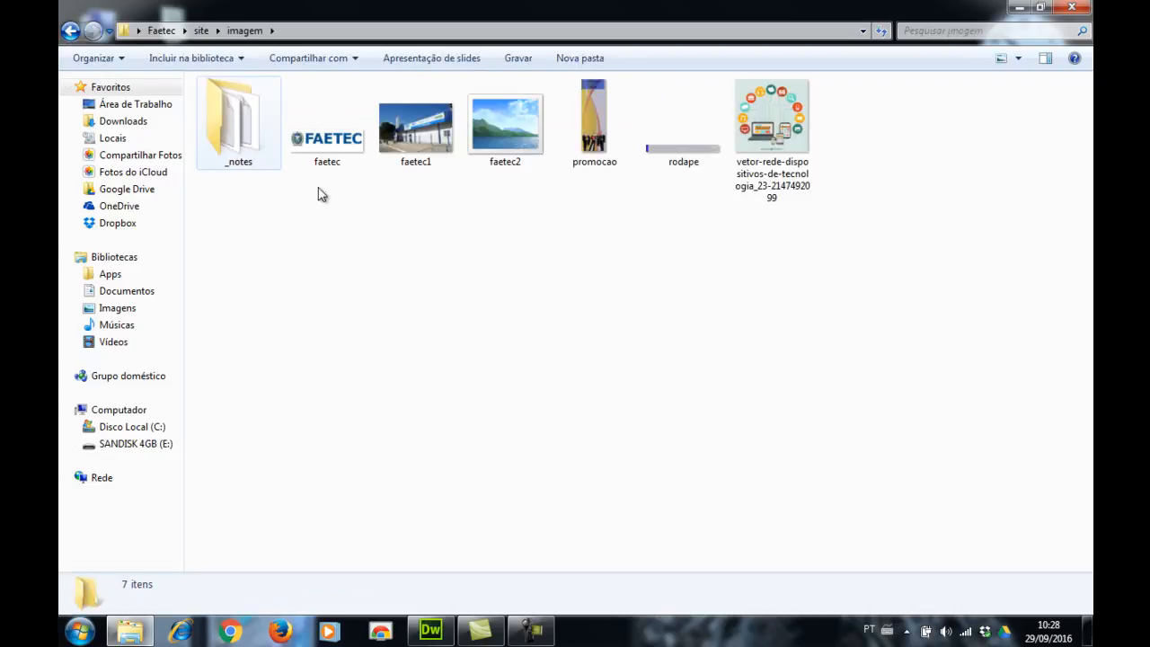
click(71, 31)
click(232, 144)
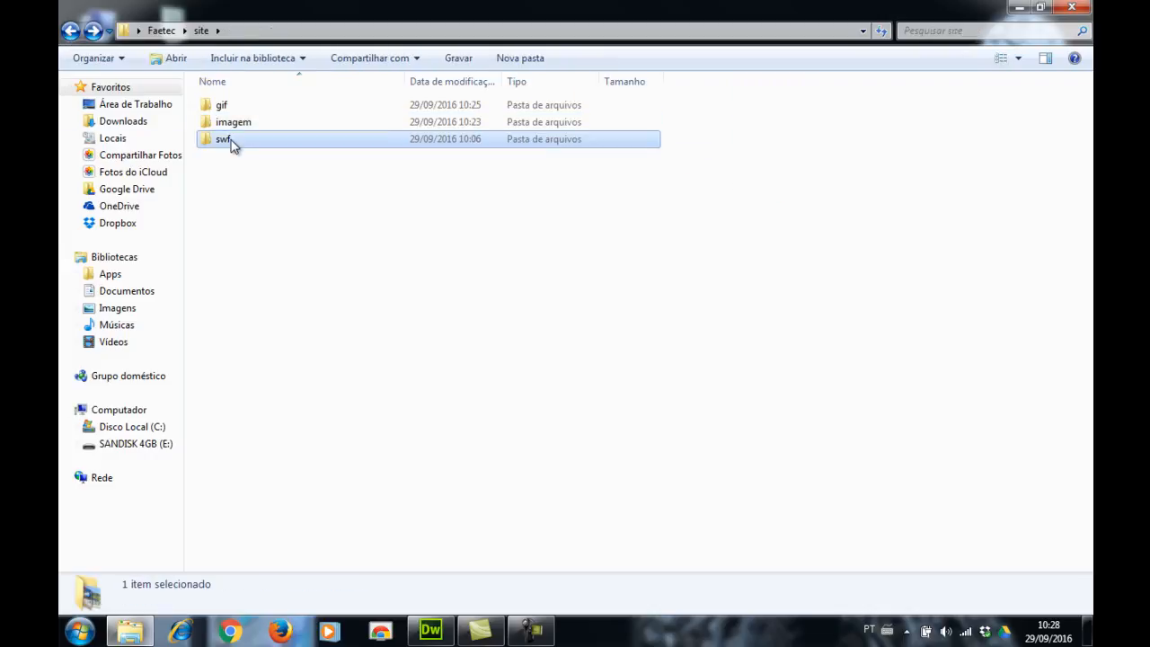
double_click(232, 145)
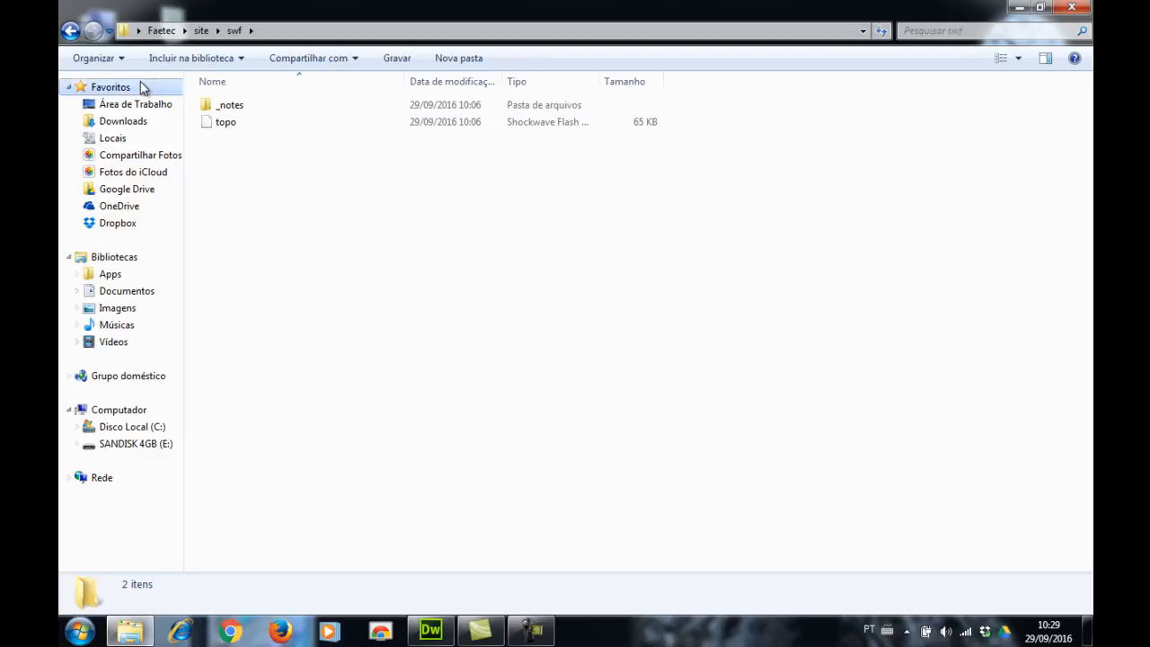
click(70, 32)
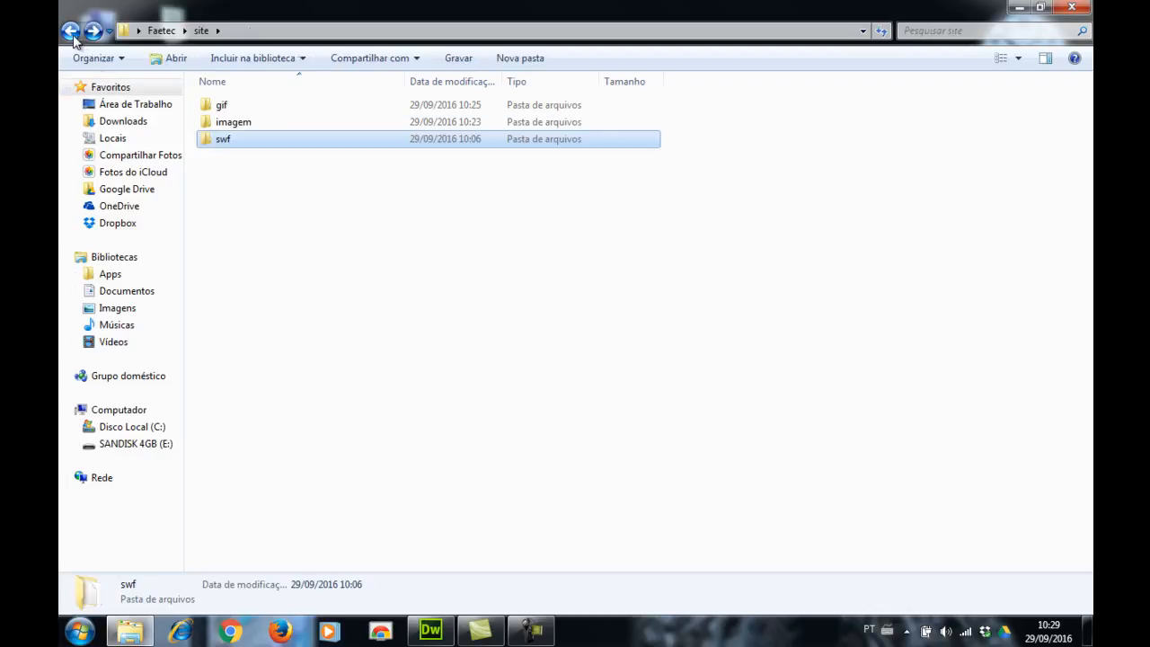
click(70, 32)
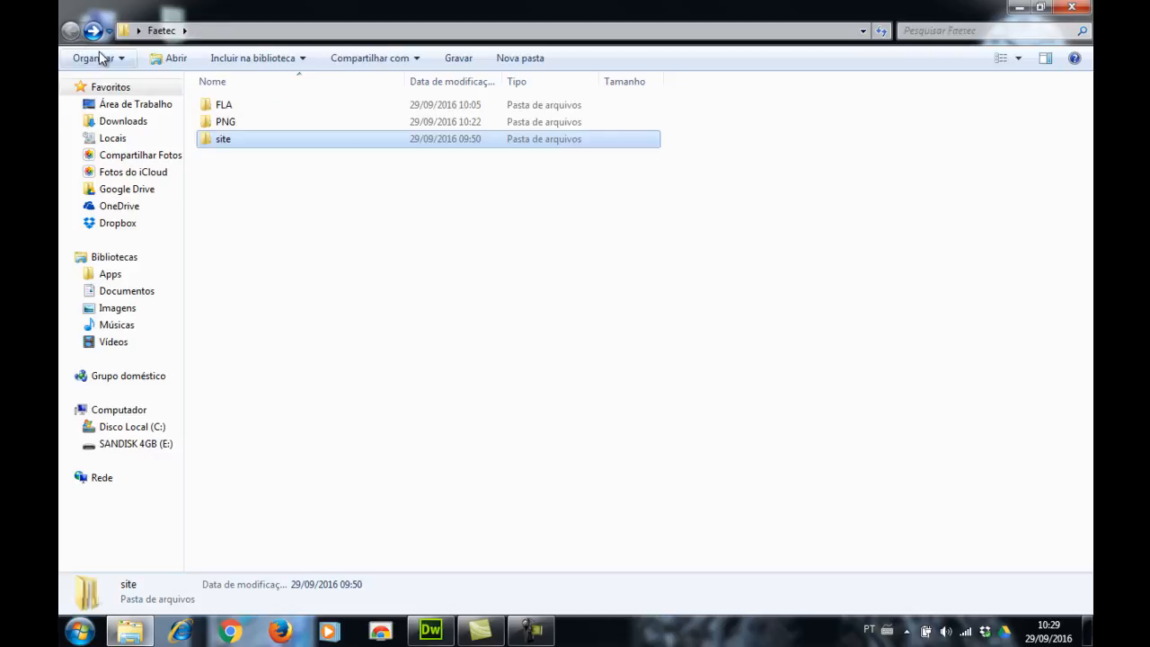
click(1072, 7)
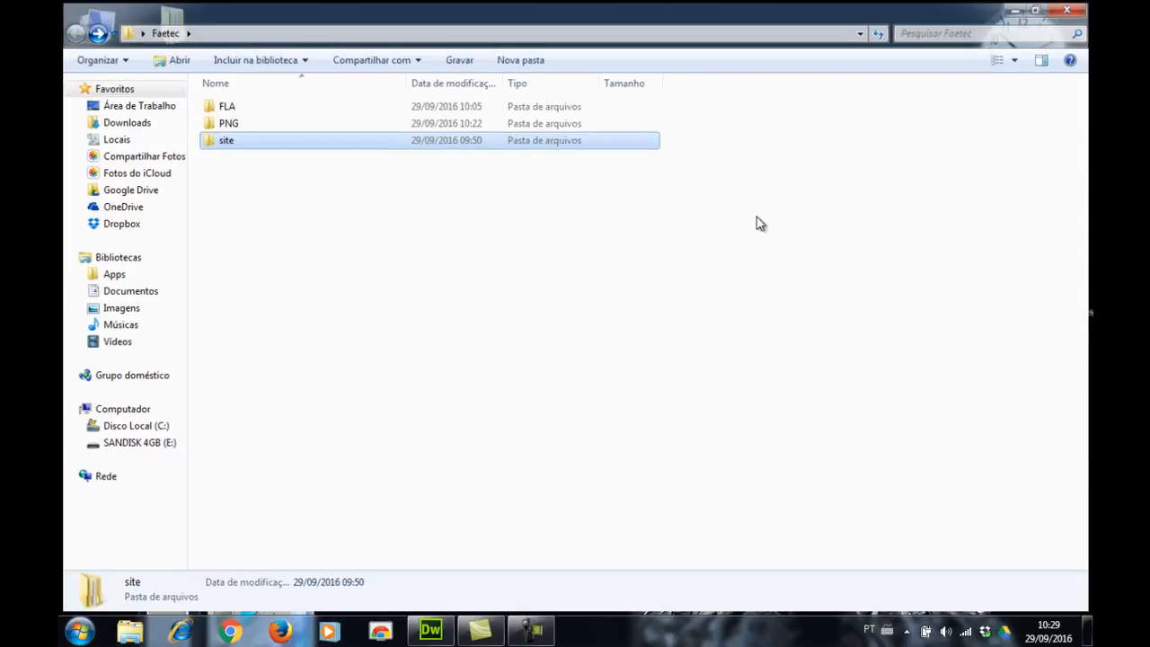
Switch to Dreamweaver and define a new site named Faetec, using the site folder inside the desktop's Faetec folder as its local folder.
click(431, 630)
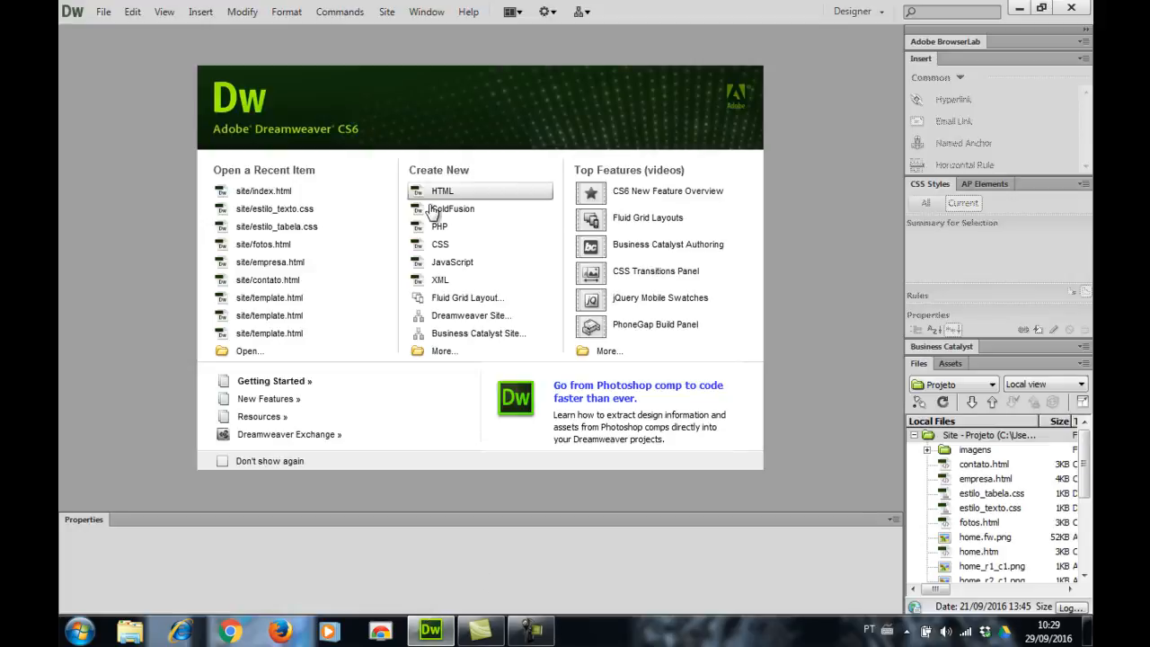
click(456, 321)
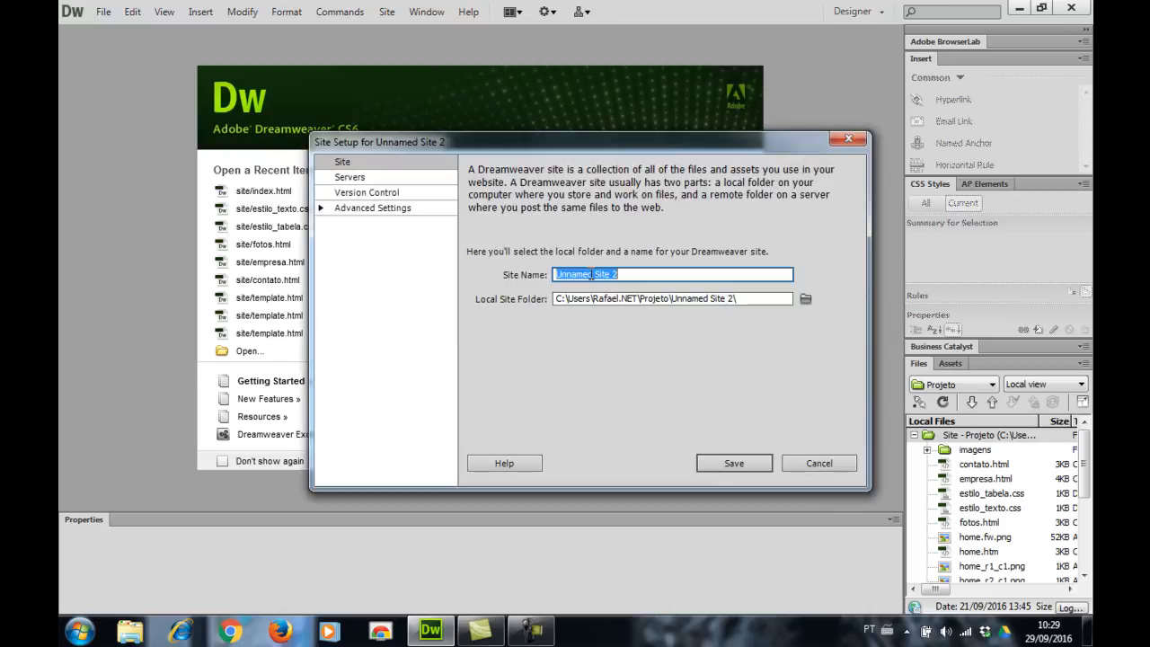
text(Faetec)
click(806, 299)
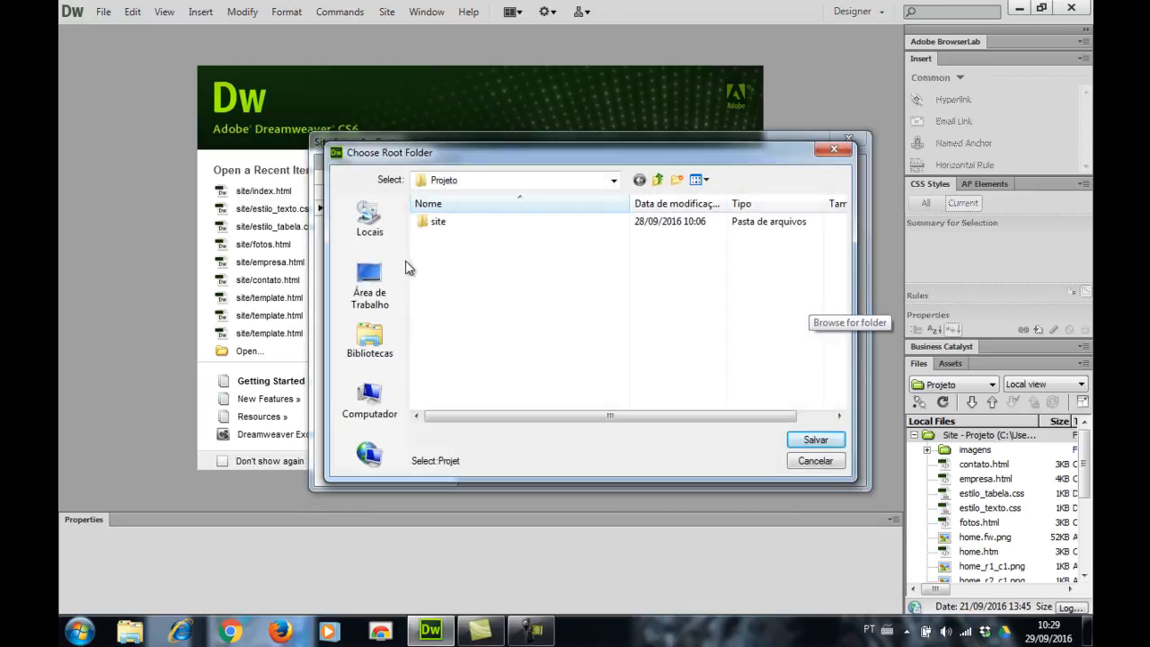
click(372, 287)
double_click(538, 252)
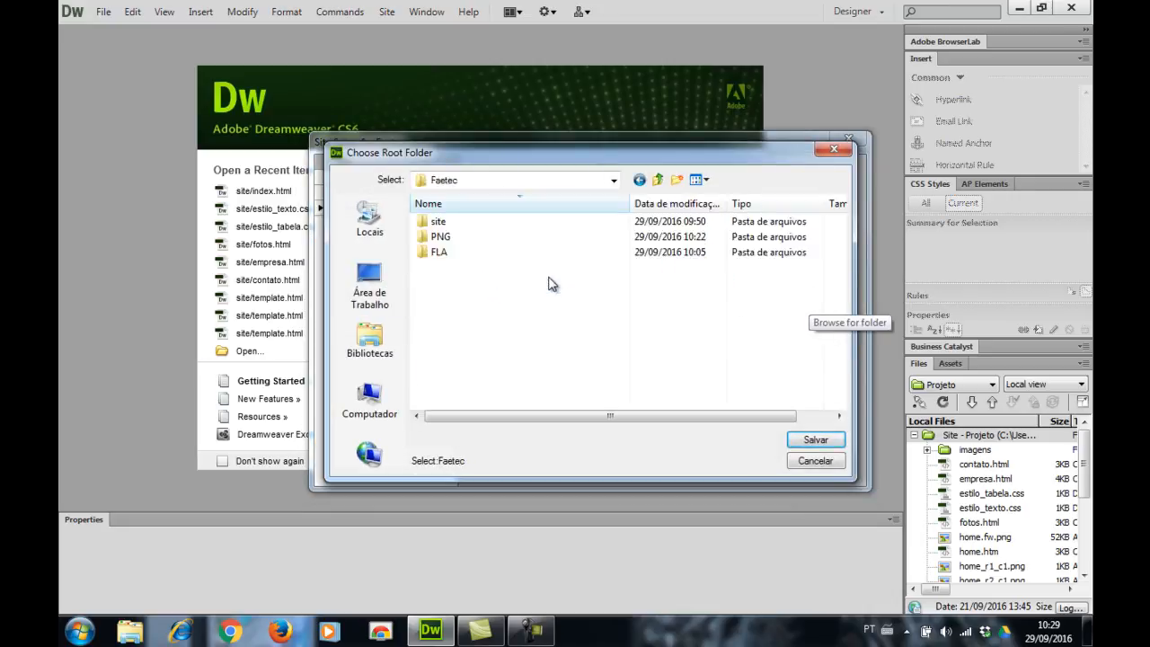
double_click(438, 222)
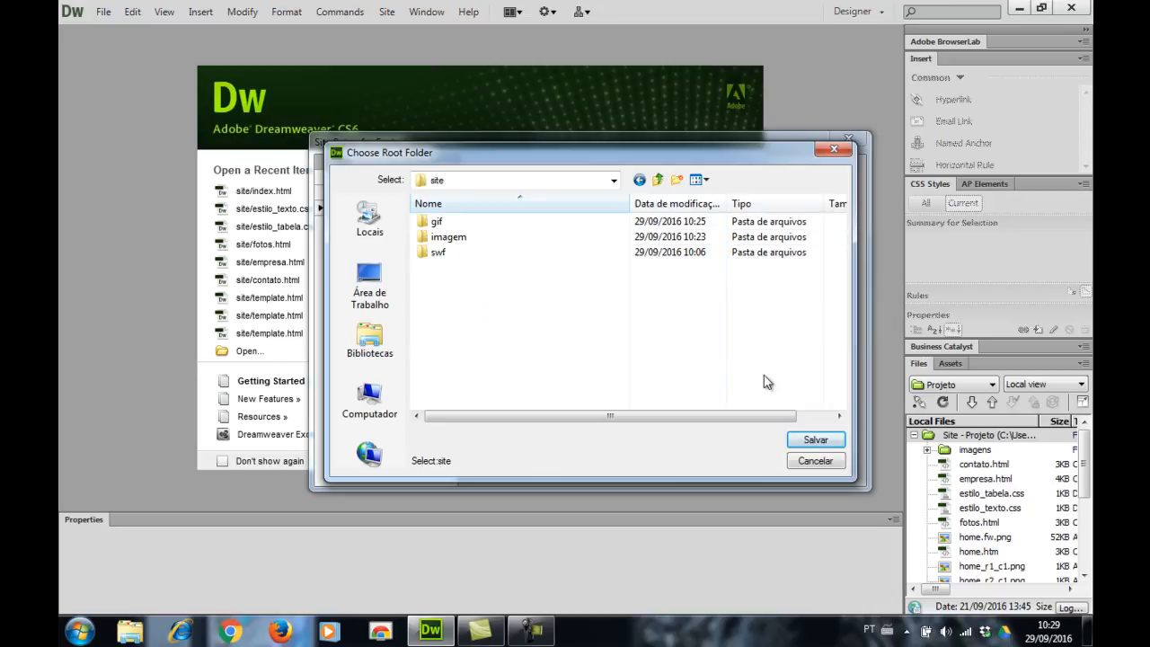
click(813, 442)
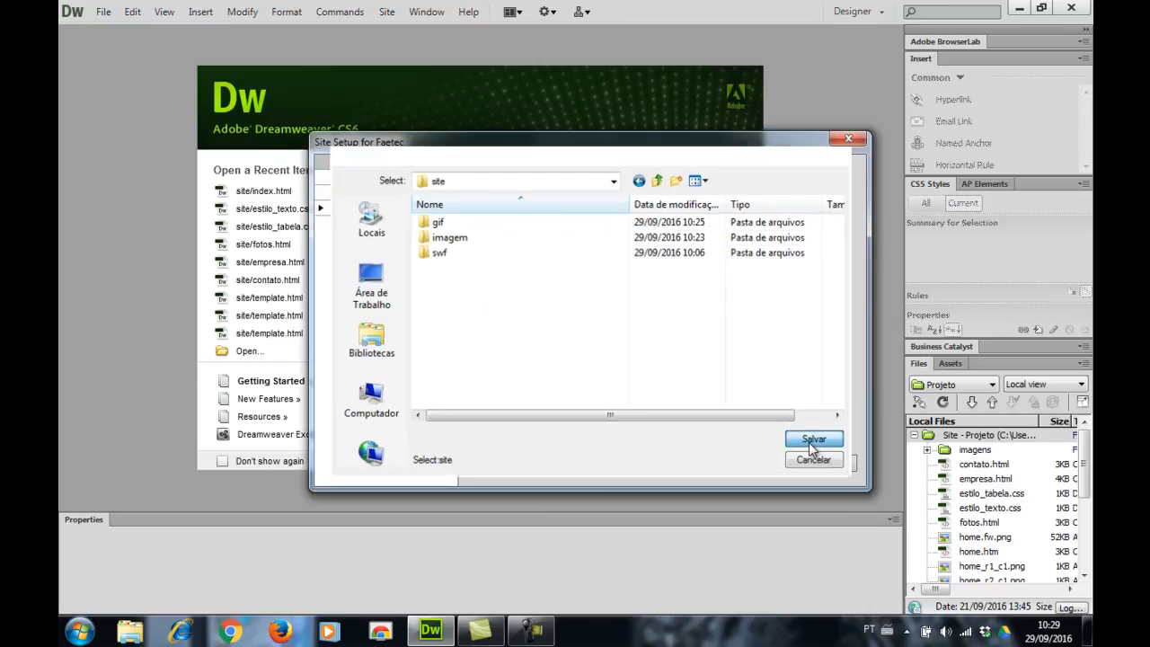
click(744, 463)
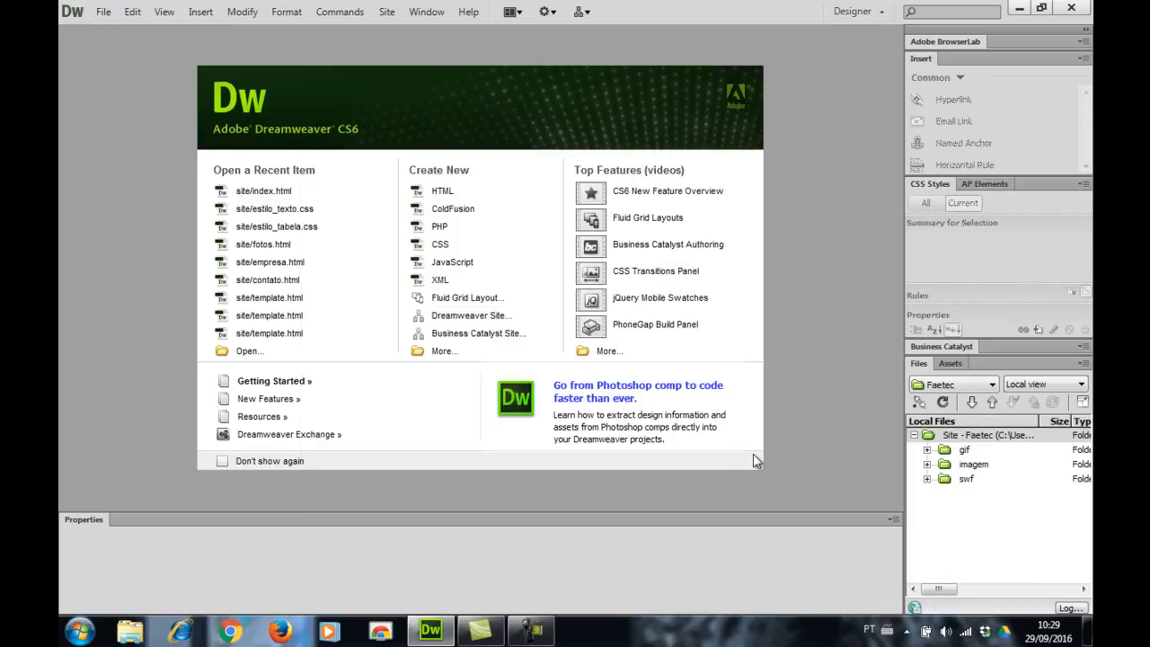
Create a blank HTML page and set its title to "Modelo de Layout".
click(442, 202)
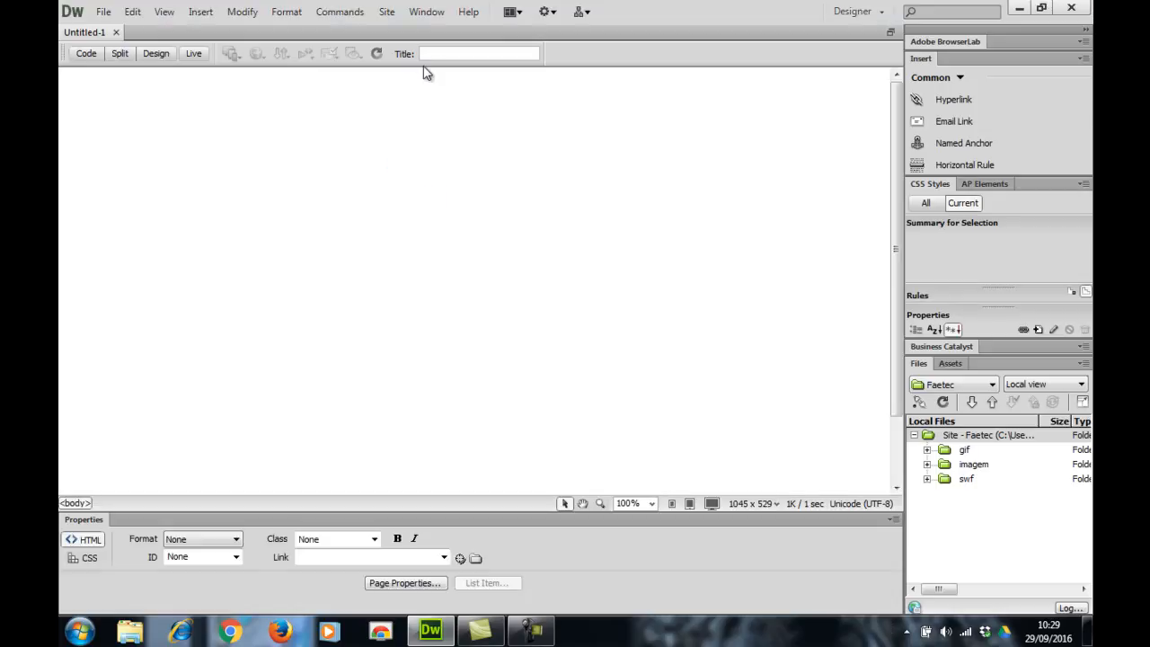
drag(501, 54, 405, 54)
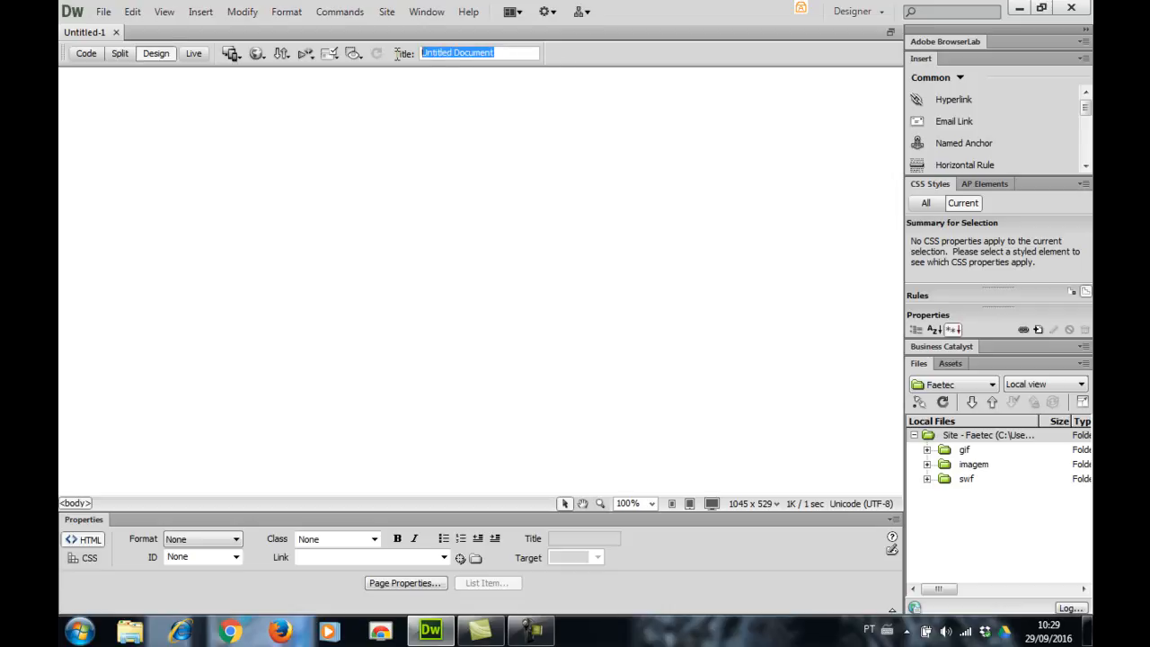
text(Modelo de)
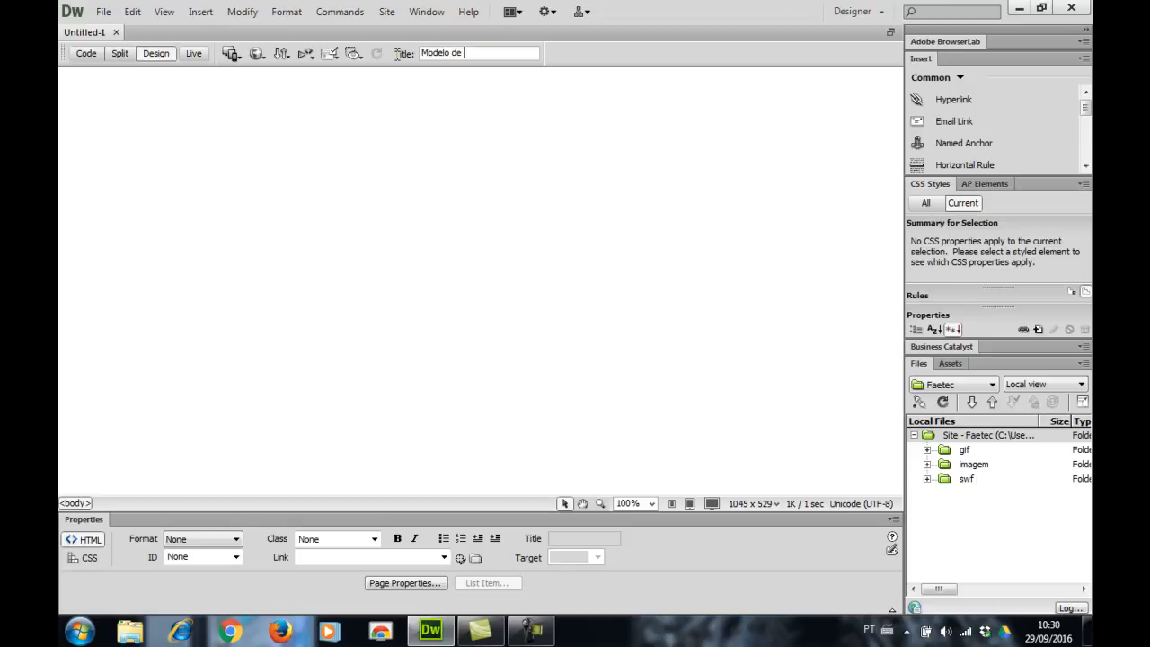
text(Layout)
Save the page as template.html in the site's root folder.
key(ctrl+s)
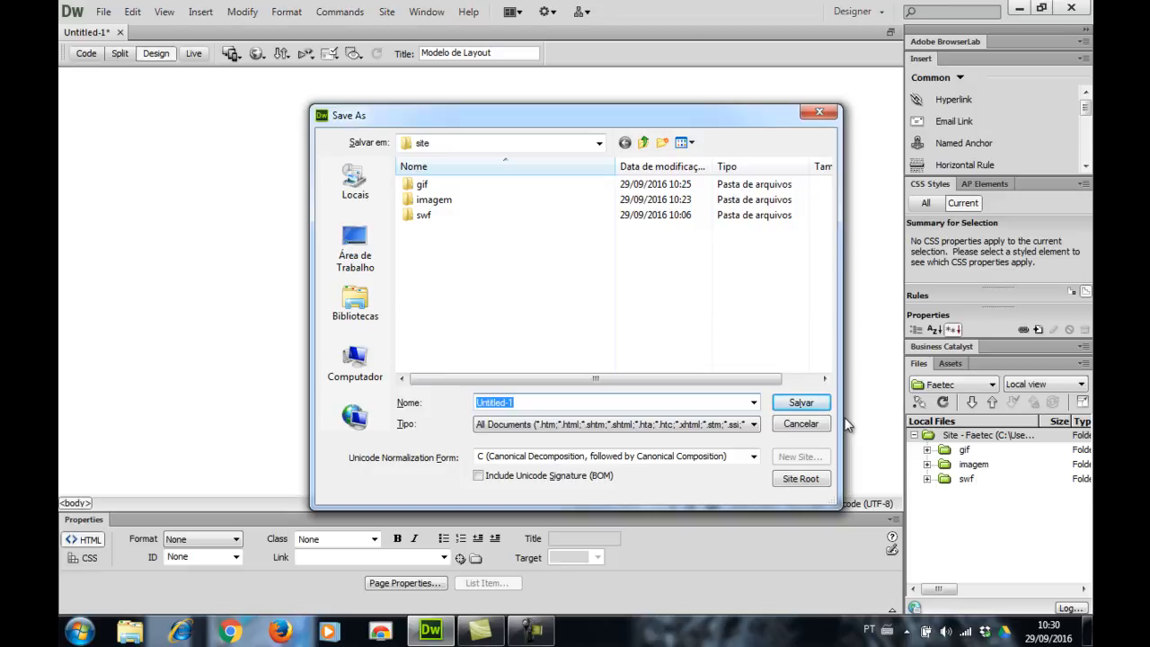
text(i)
key(Return)
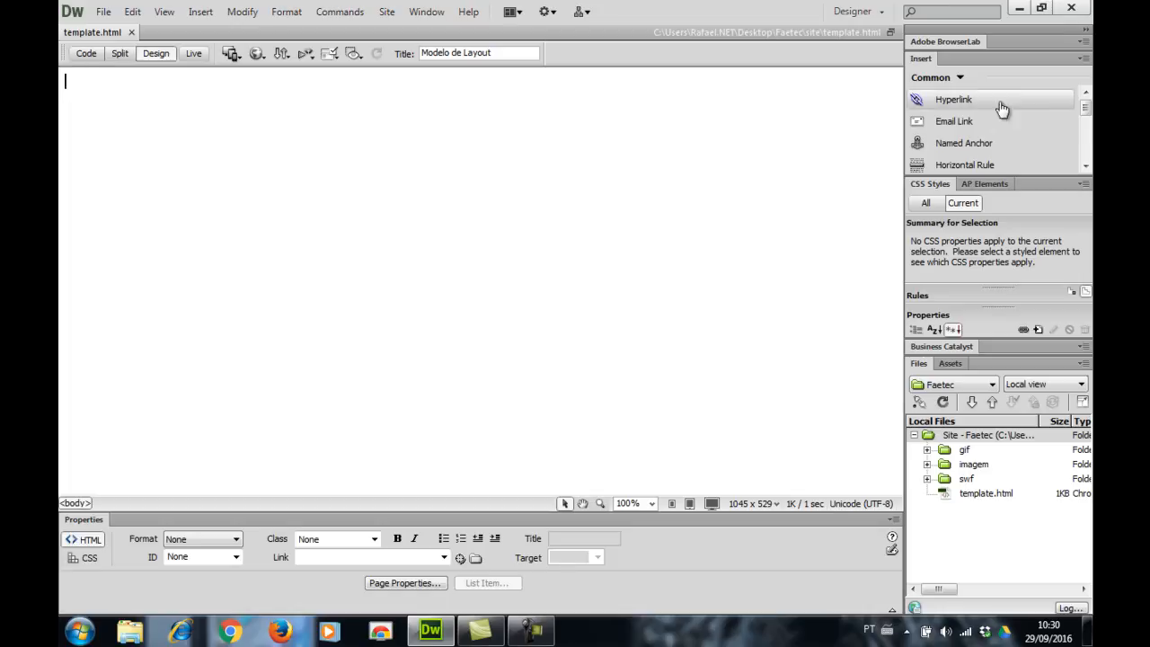
Start a new div at the insertion point with ID topo and create a #topo CSS rule defined in this document only.
click(958, 79)
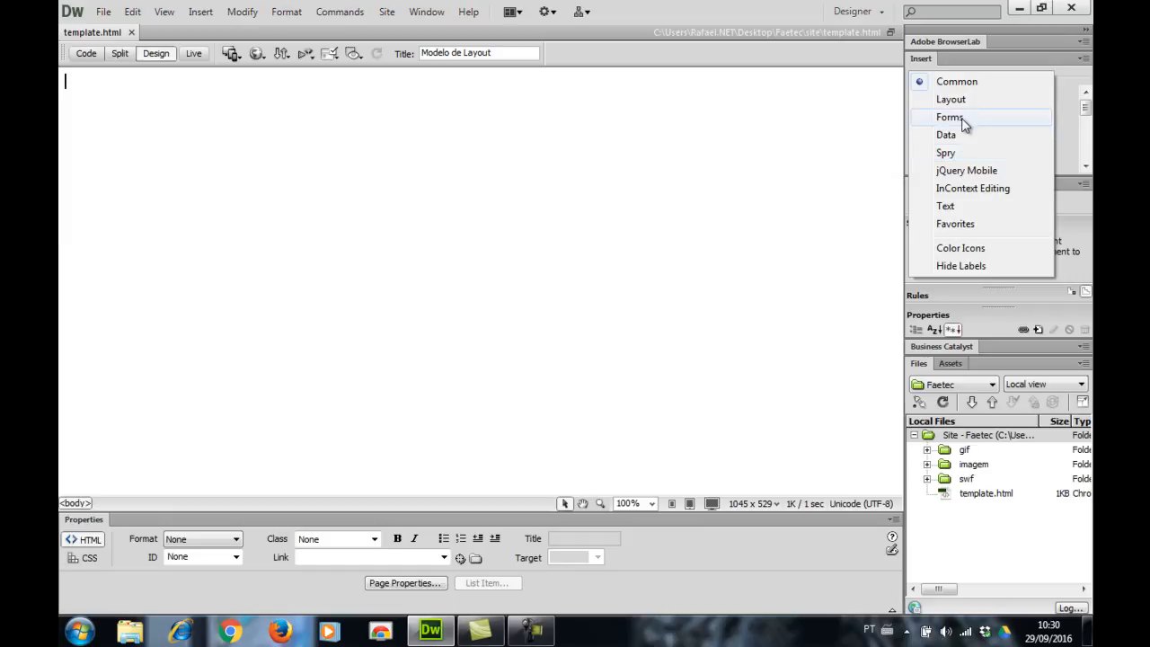
click(952, 99)
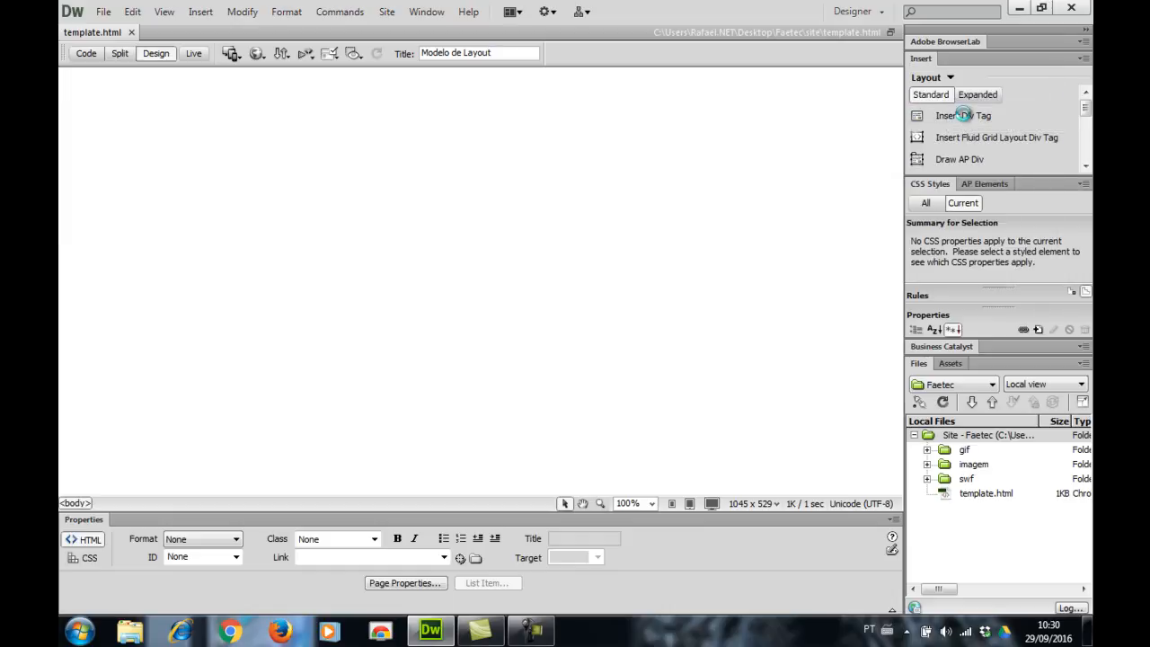
click(964, 115)
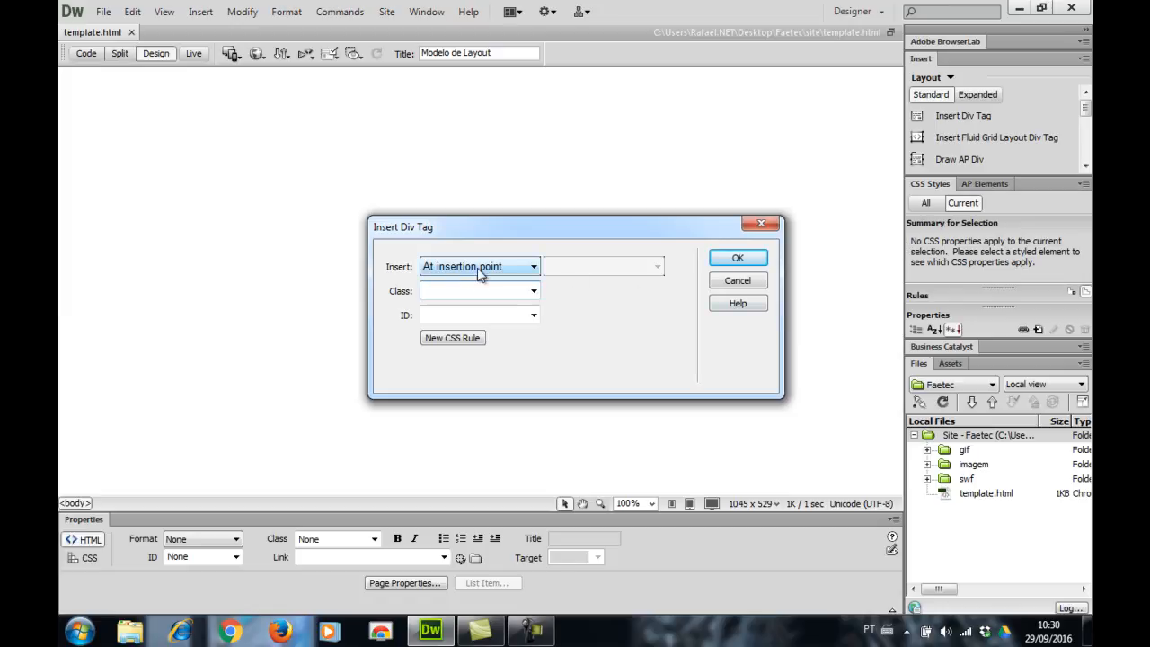
click(465, 318)
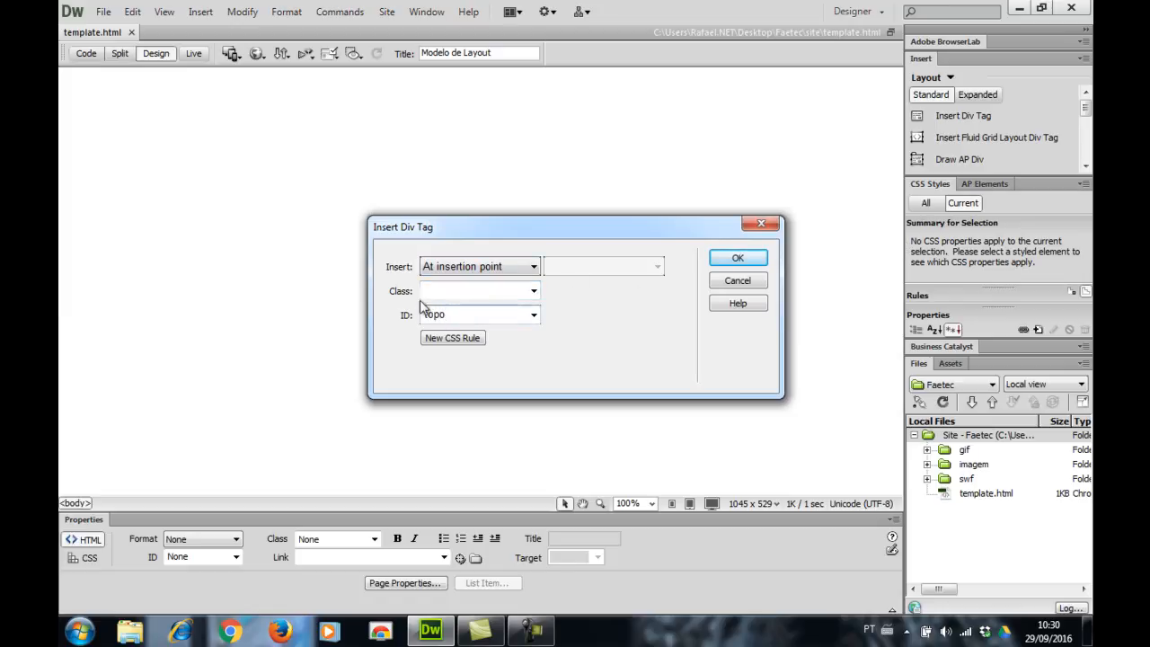
click(454, 340)
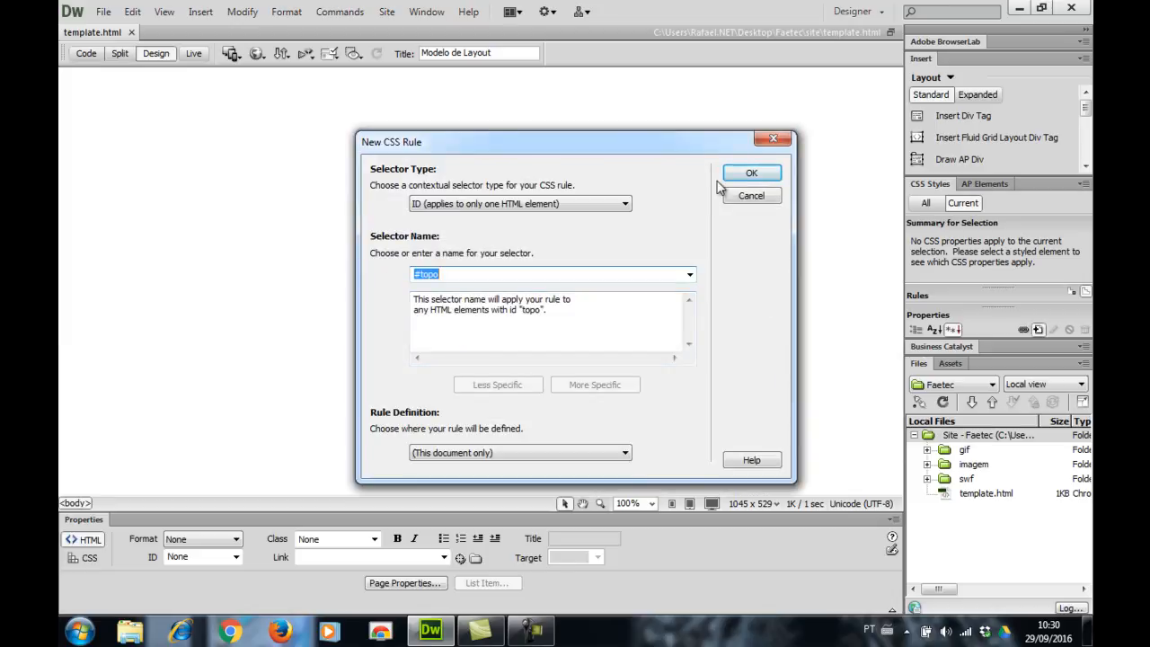
click(737, 174)
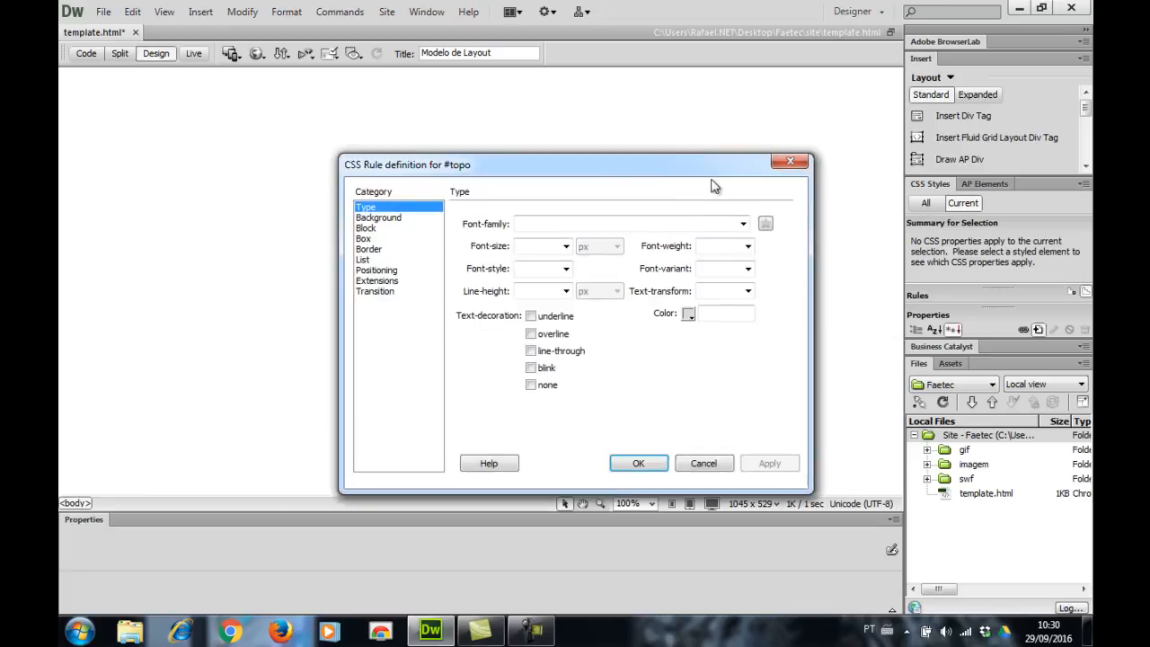
Set the #topo rule's box size to 960 px wide and 200 px high.
click(376, 239)
click(521, 220)
text(9)
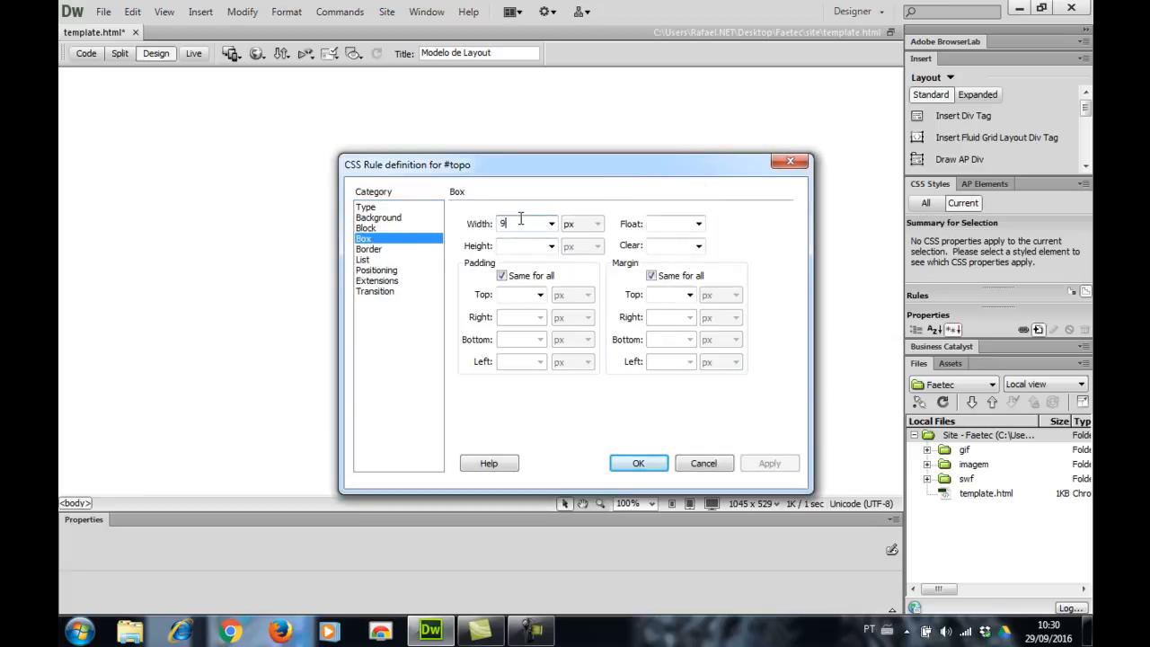
text(60)
click(509, 246)
text(200)
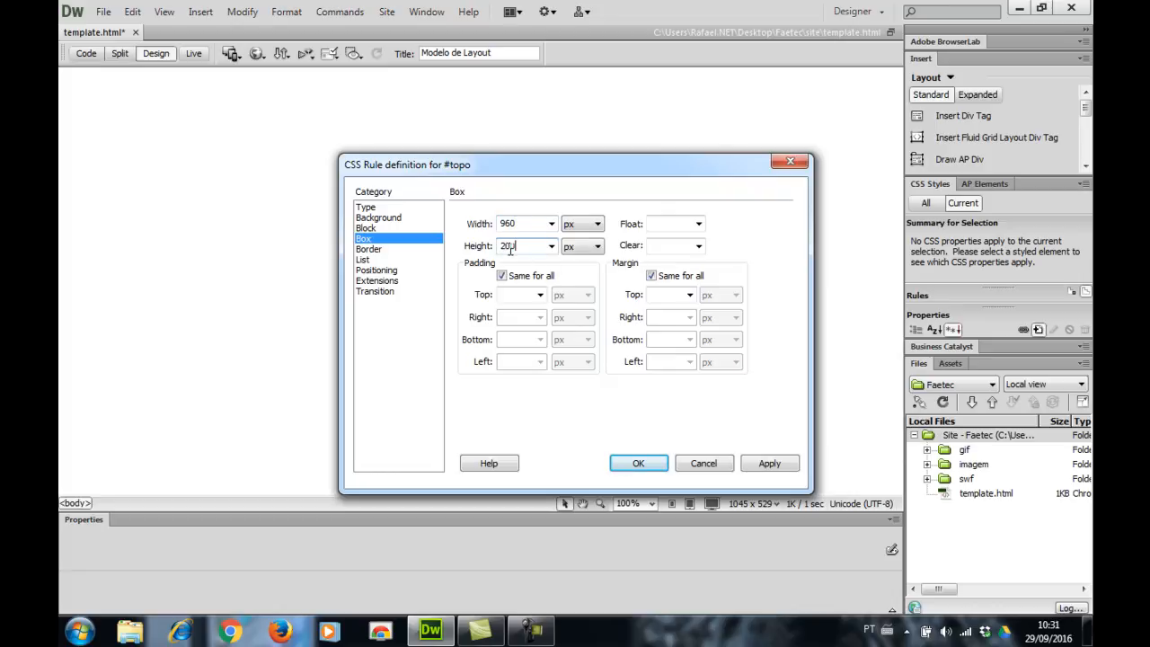
Set only the right and left margins of #topo to auto, and insert the topo div into the page.
click(651, 275)
click(690, 317)
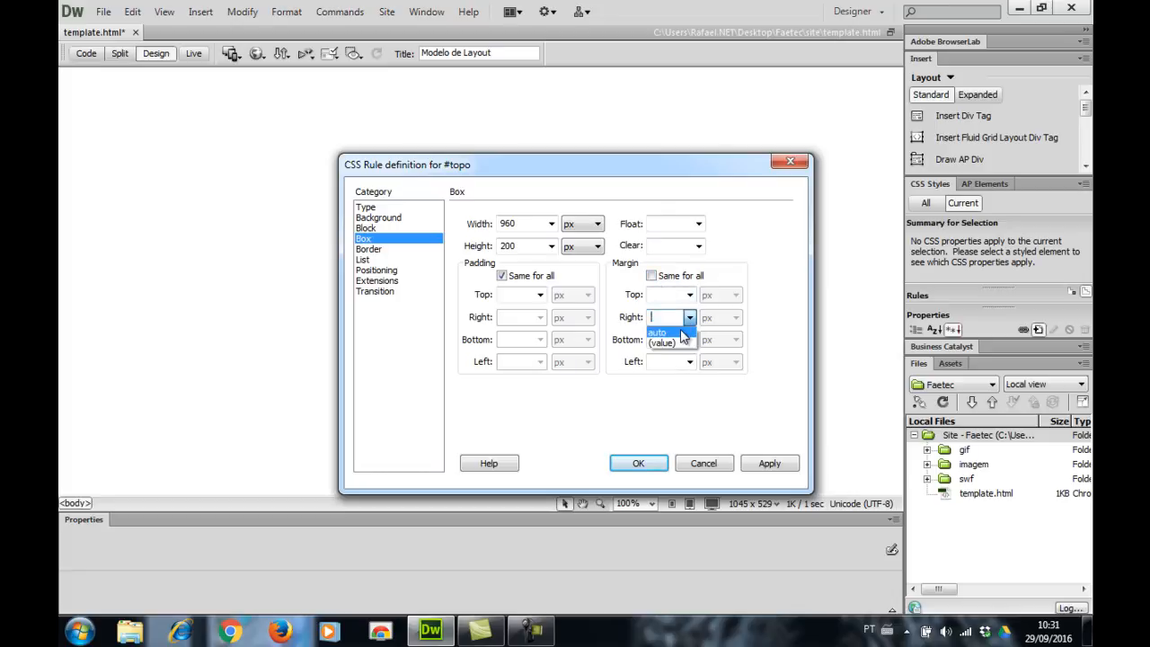
click(682, 334)
click(689, 362)
click(681, 377)
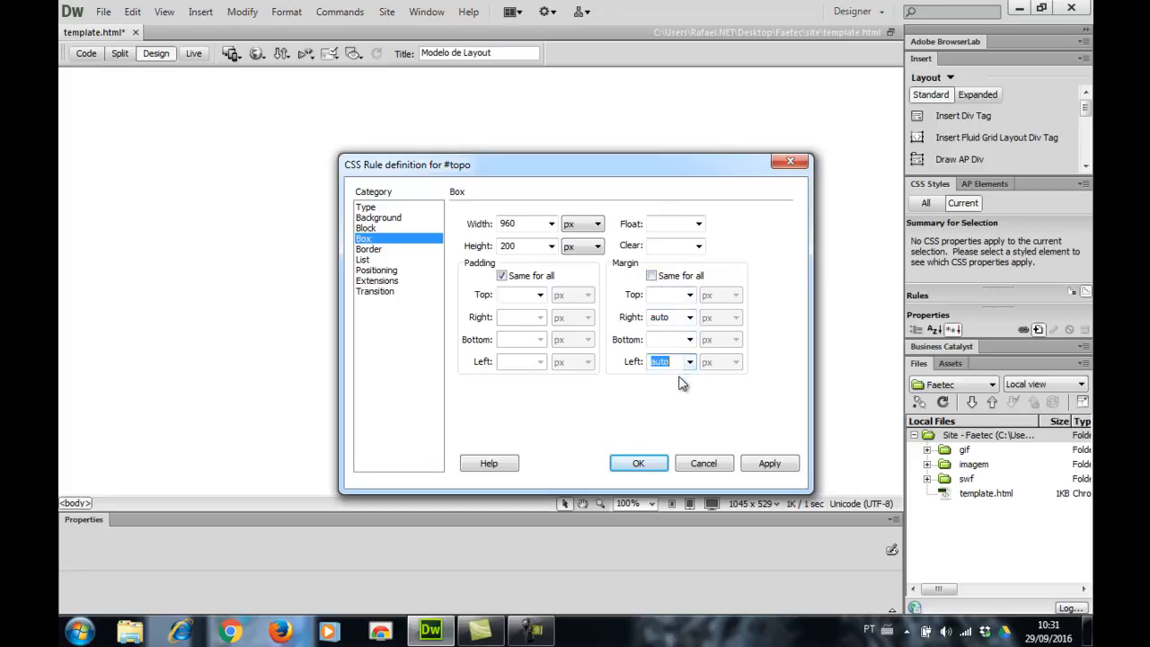
click(766, 464)
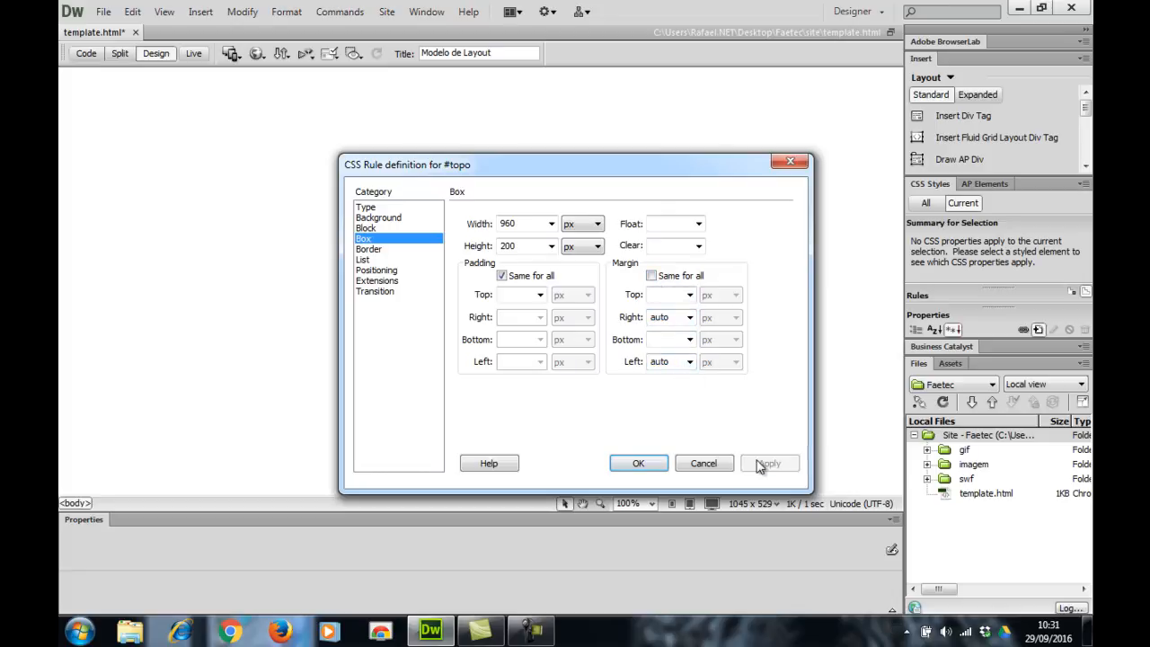
click(638, 464)
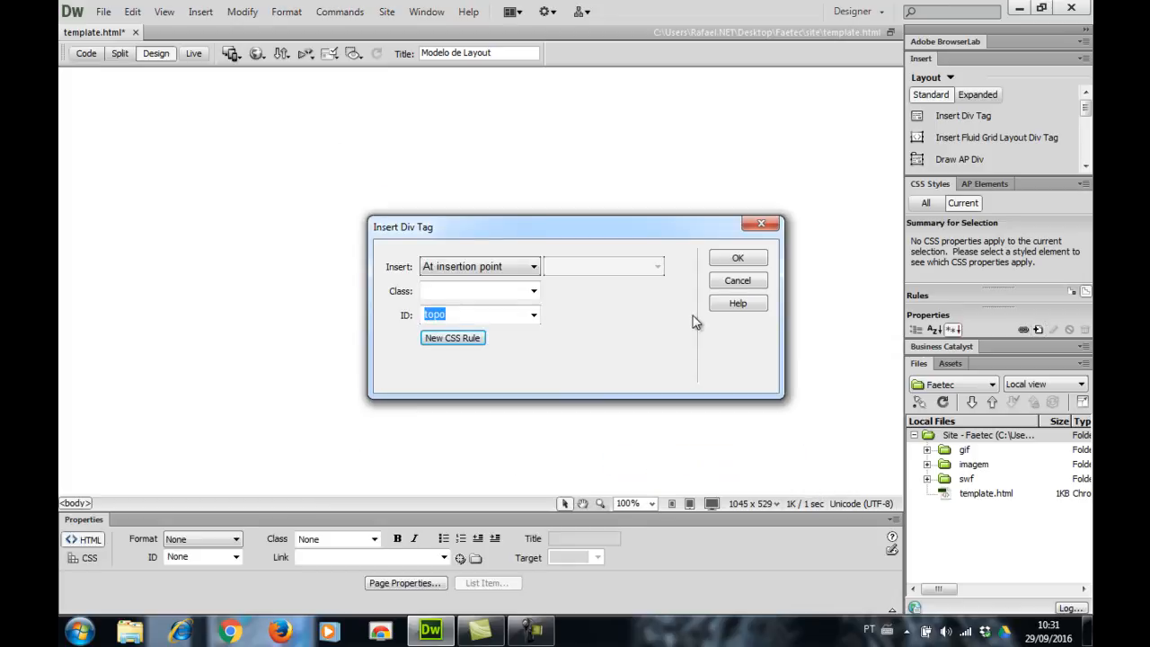
click(728, 261)
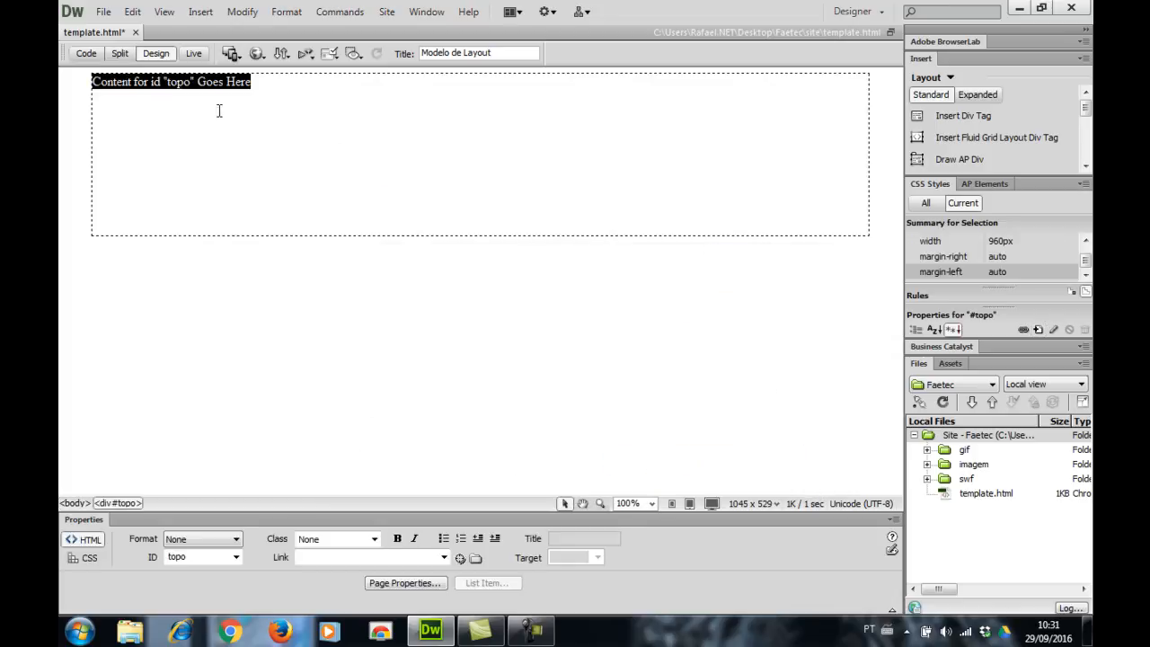
Start a second div below the topo div with ID menu and create a #menu CSS rule for this document only.
click(332, 282)
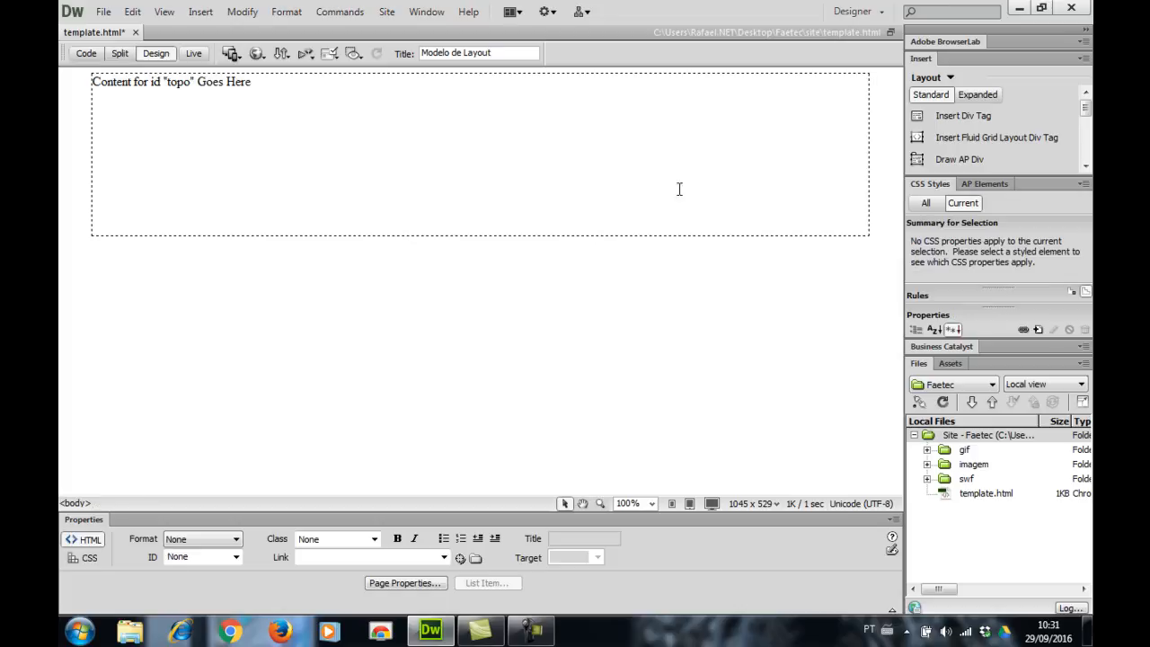
click(951, 122)
click(478, 315)
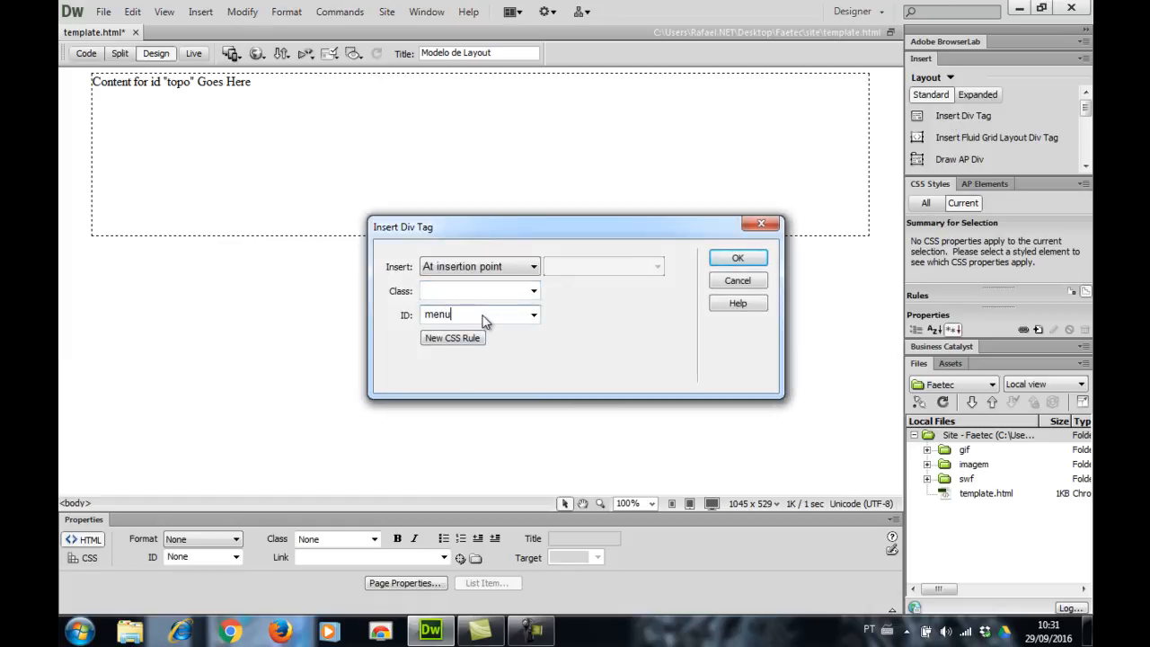
click(432, 342)
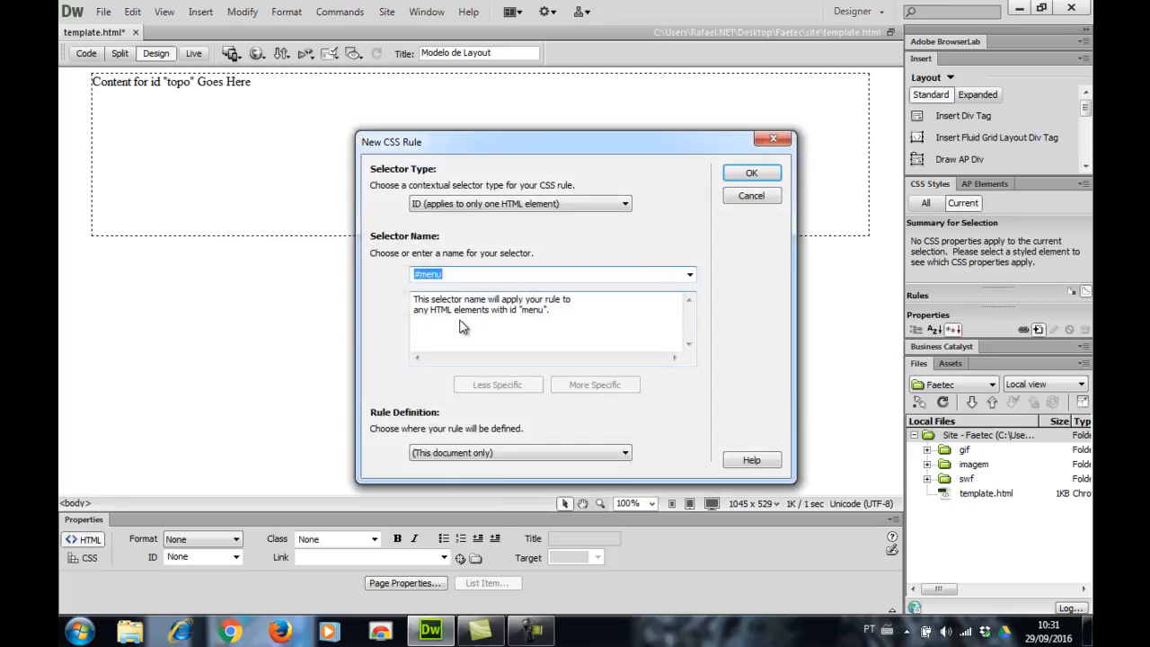
click(745, 179)
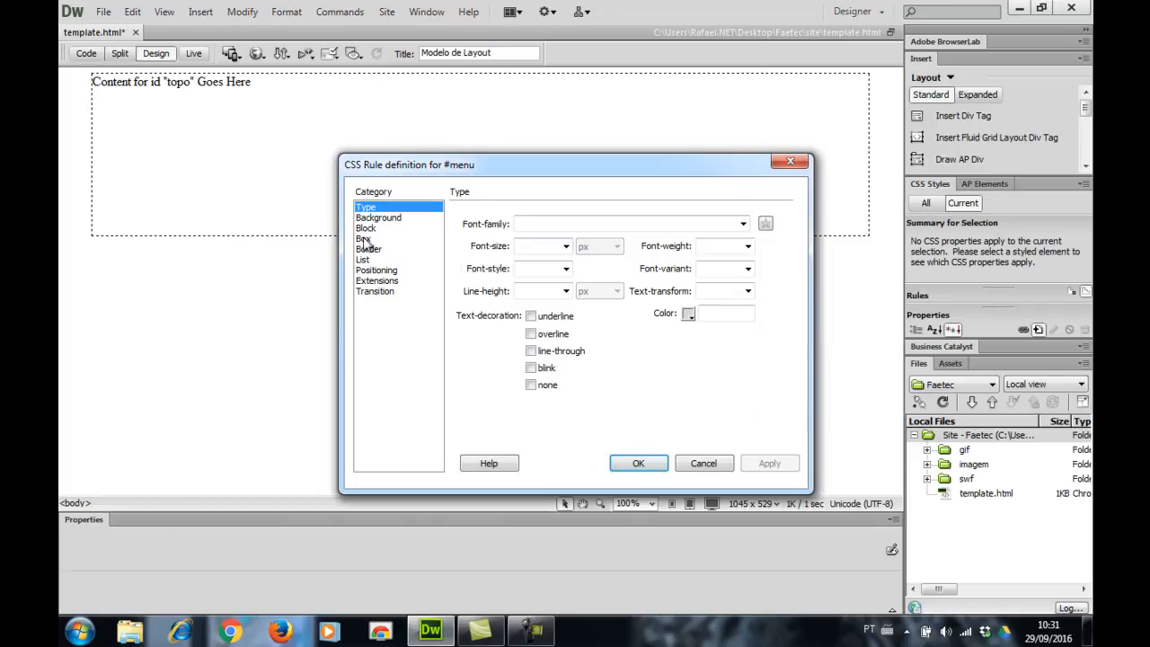
Set the #menu rule's box size to 960 px wide and 60 px high.
click(363, 239)
click(519, 221)
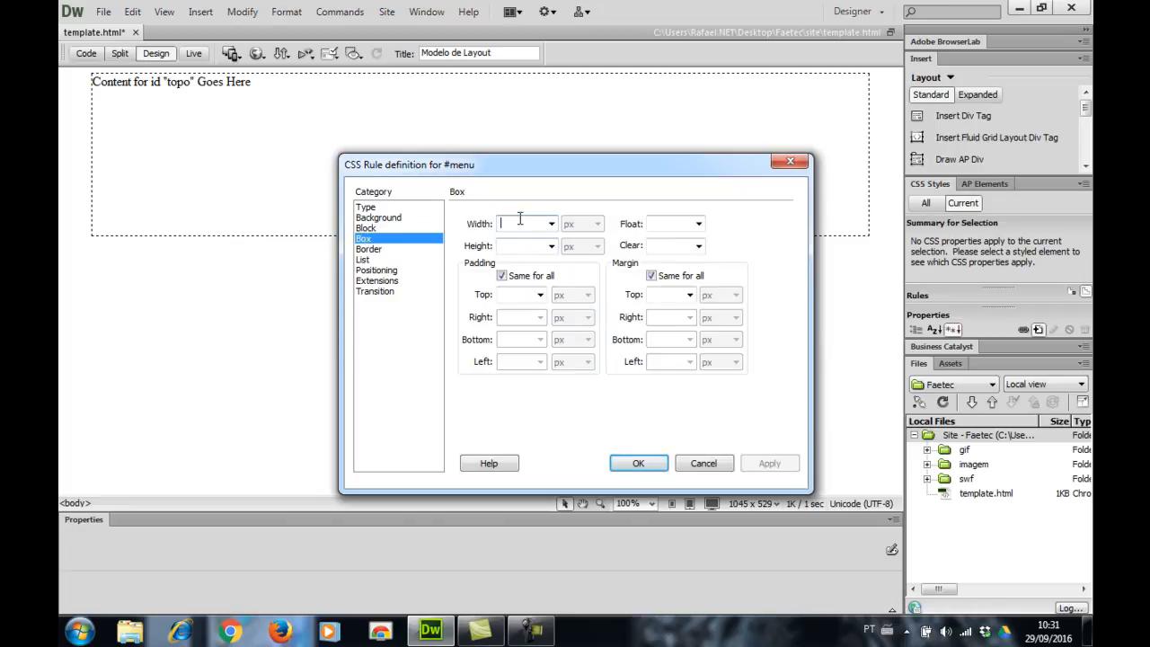
text(960)
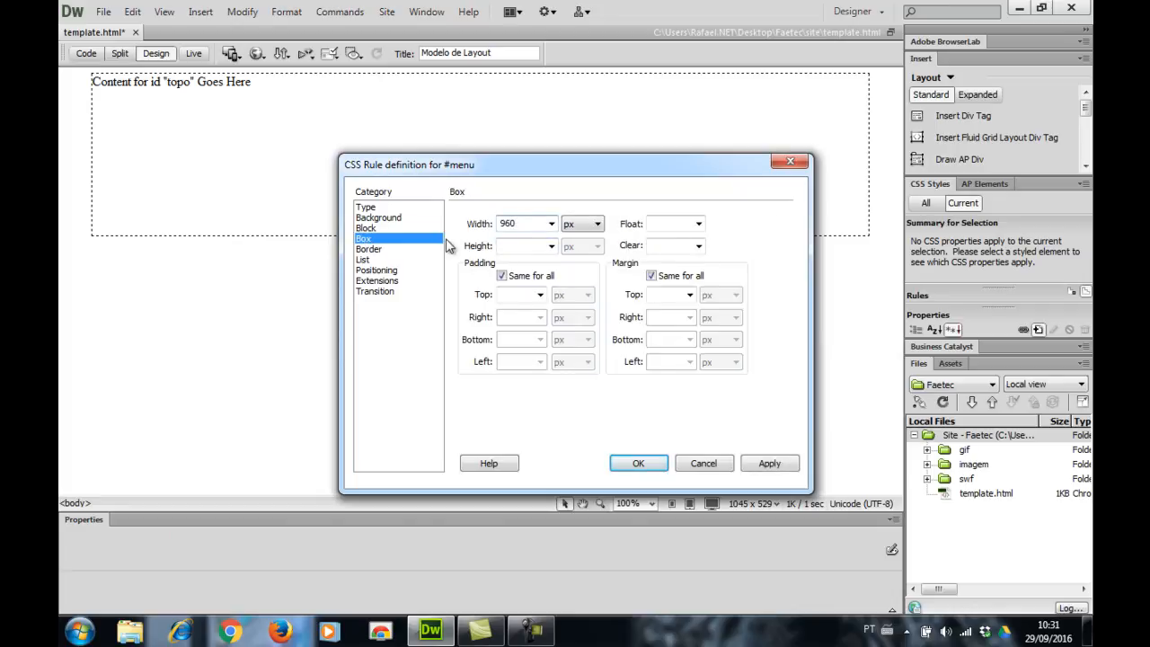
click(508, 246)
text(60)
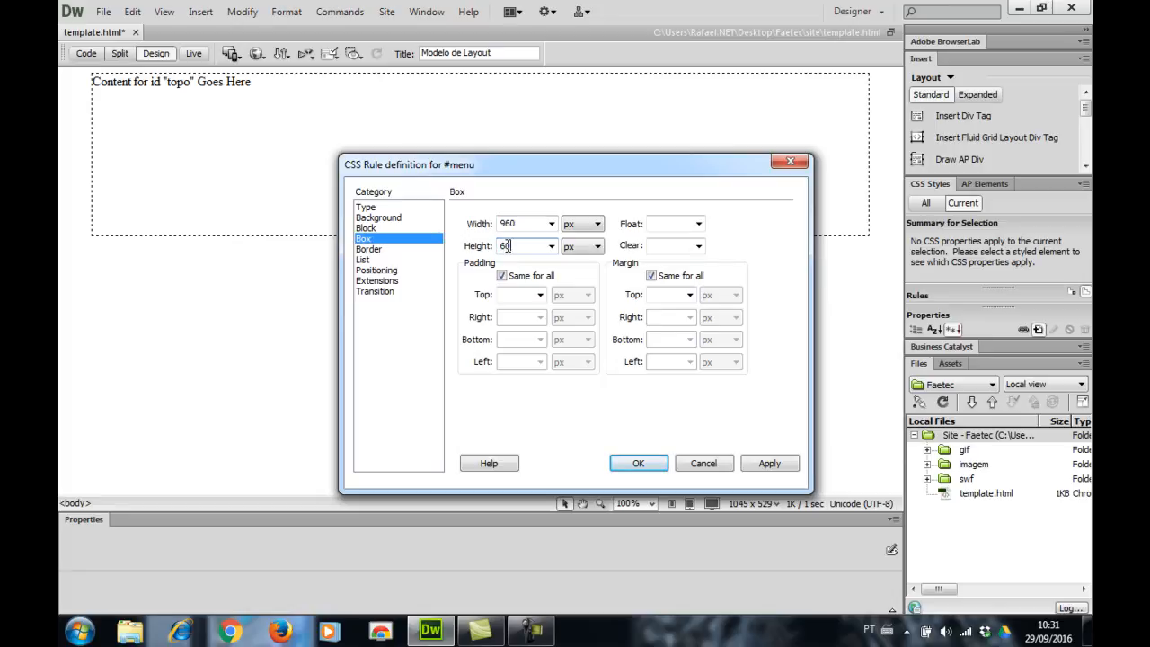
Set only the right and left margins of #menu to auto, and insert the menu div into the page.
click(652, 274)
click(689, 317)
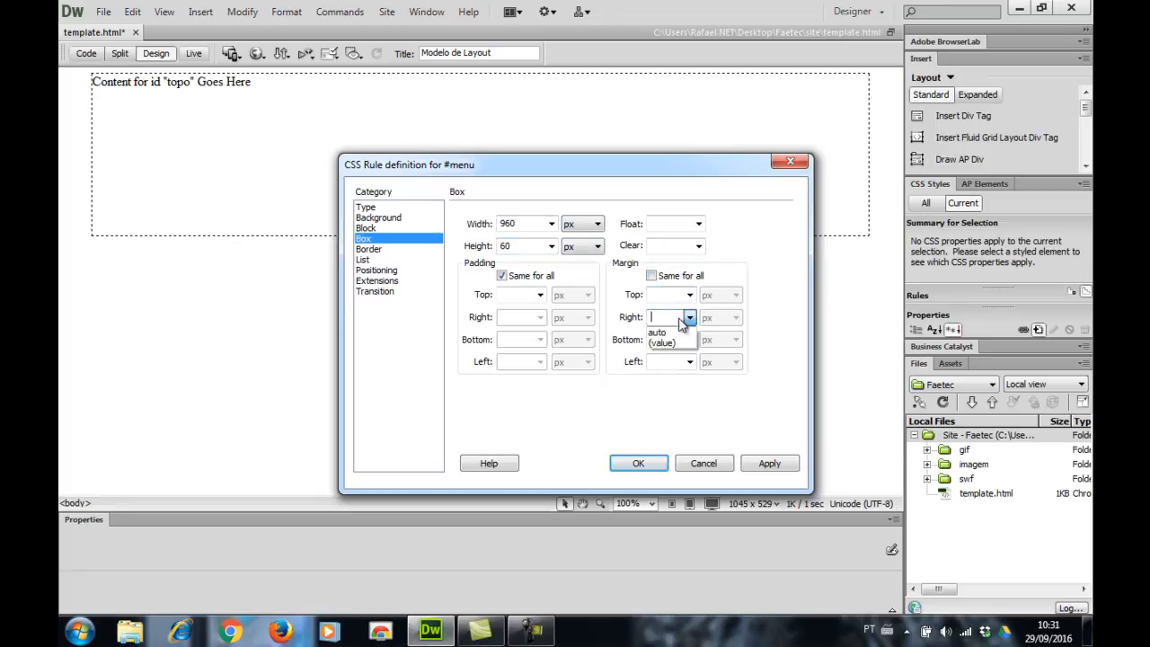
click(662, 338)
click(690, 362)
click(692, 362)
click(662, 382)
click(769, 464)
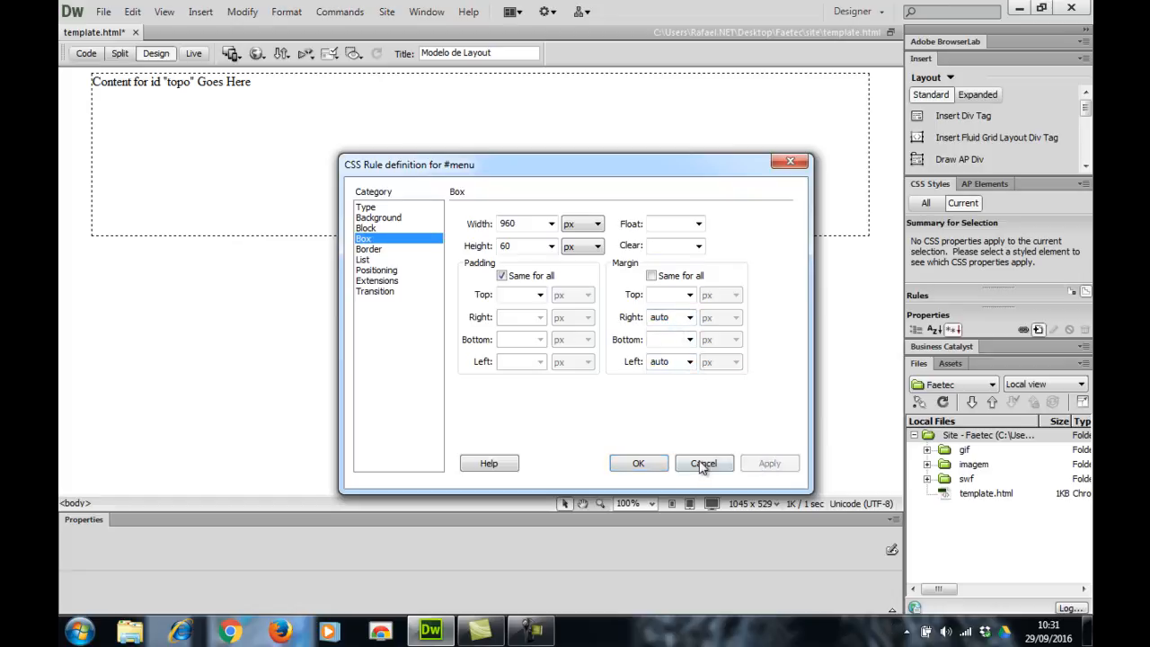
click(651, 467)
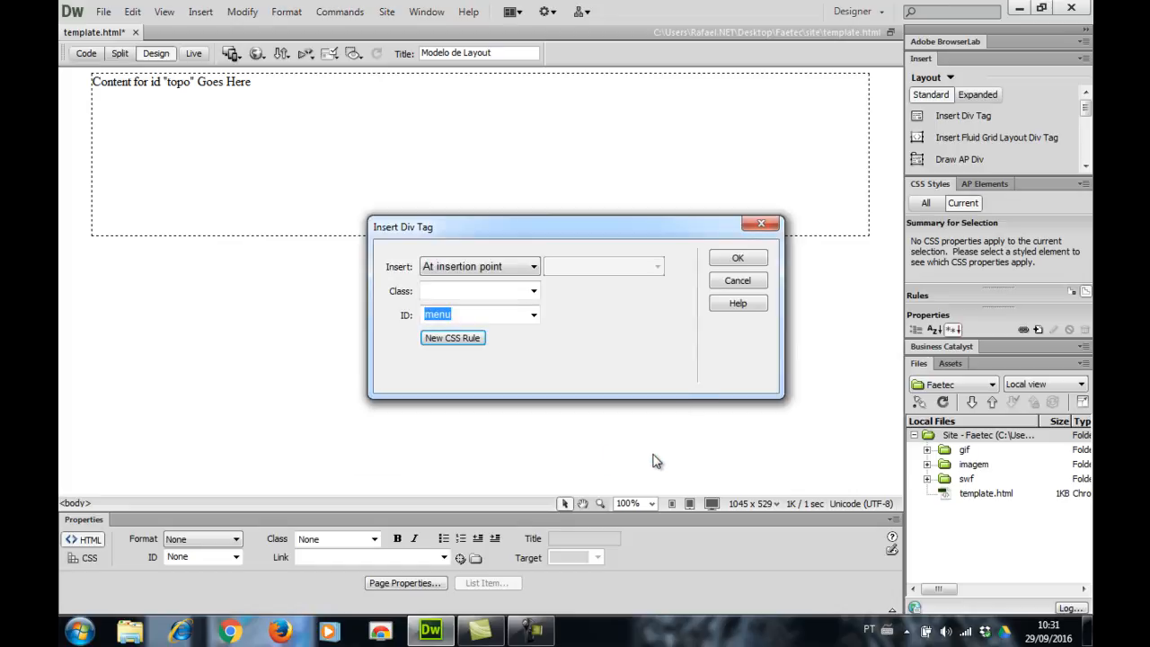
click(735, 259)
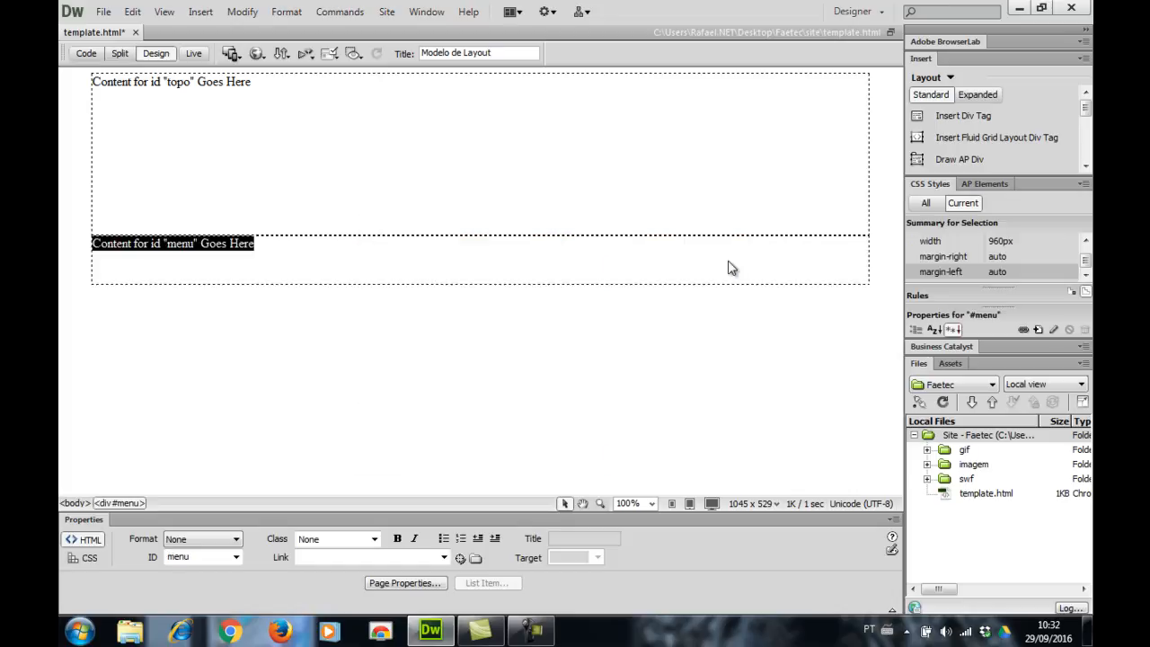
Start a third div placed after the <div id="menu"> tag and give it the ID corpo.
click(482, 322)
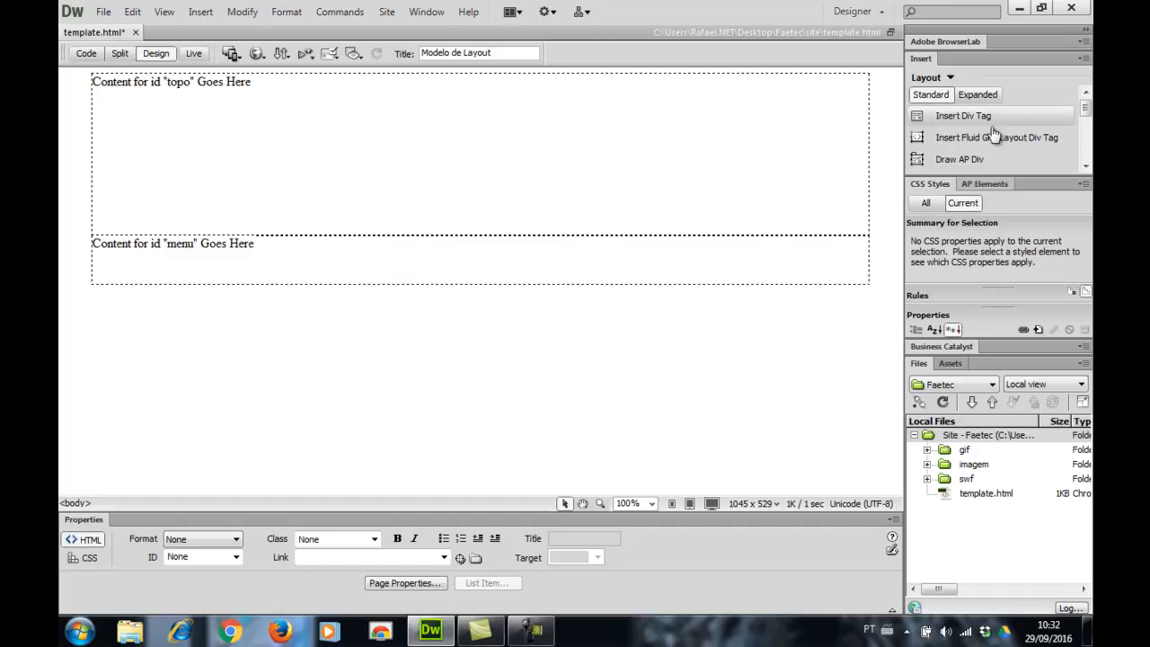
click(963, 116)
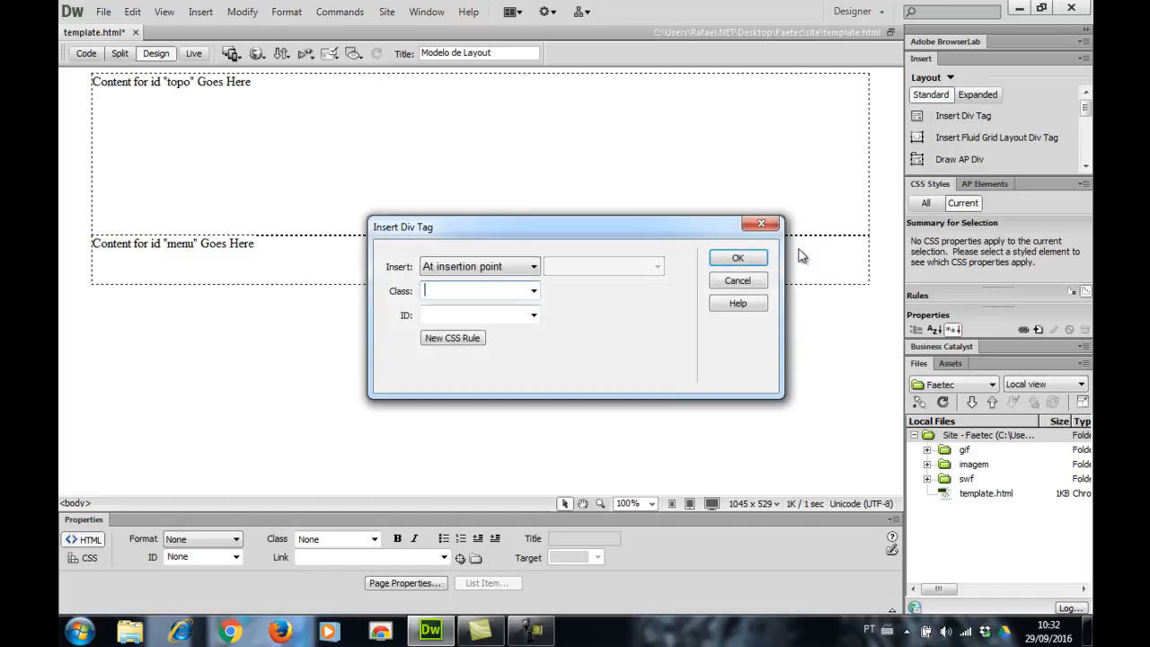
click(535, 268)
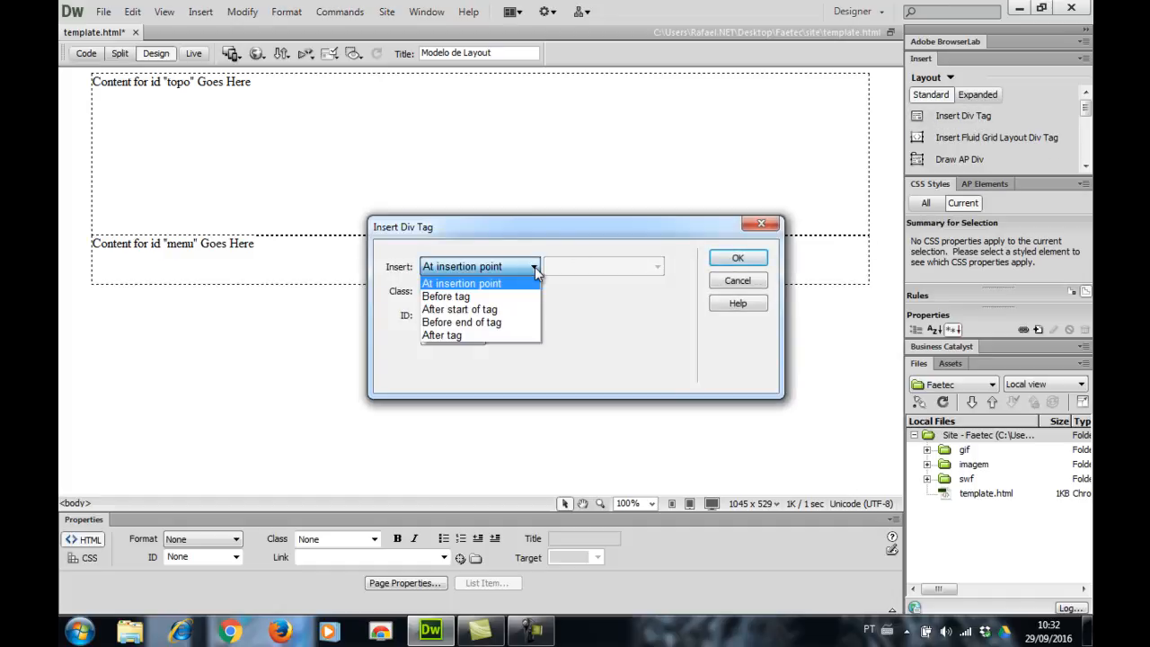
click(492, 335)
click(657, 268)
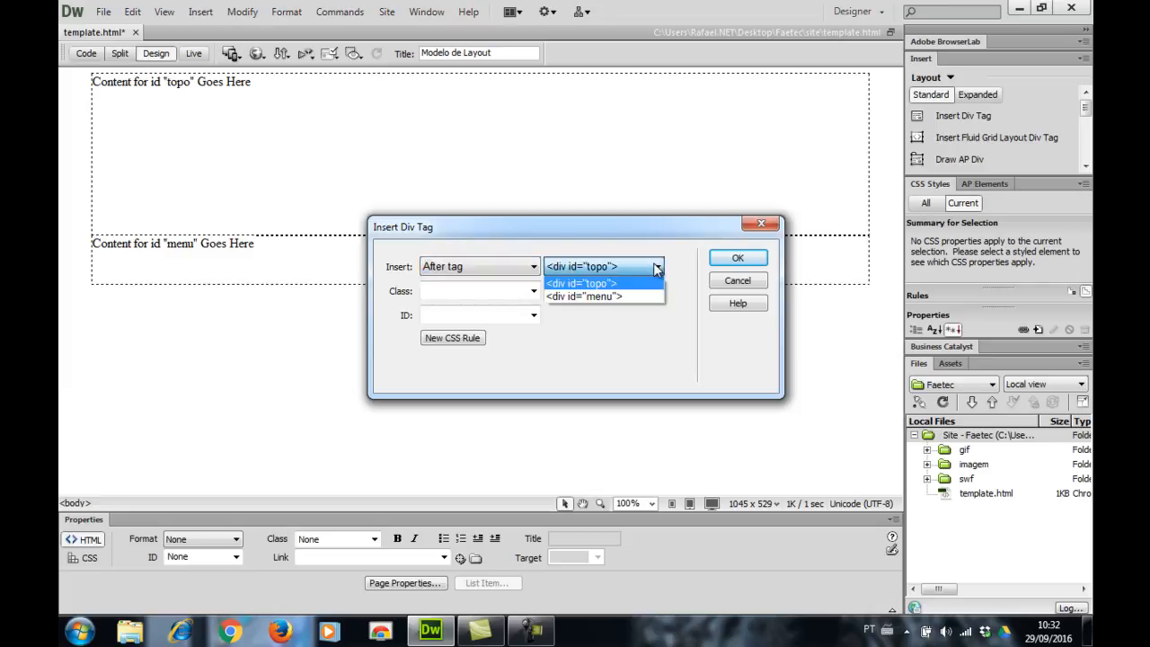
click(607, 296)
click(477, 318)
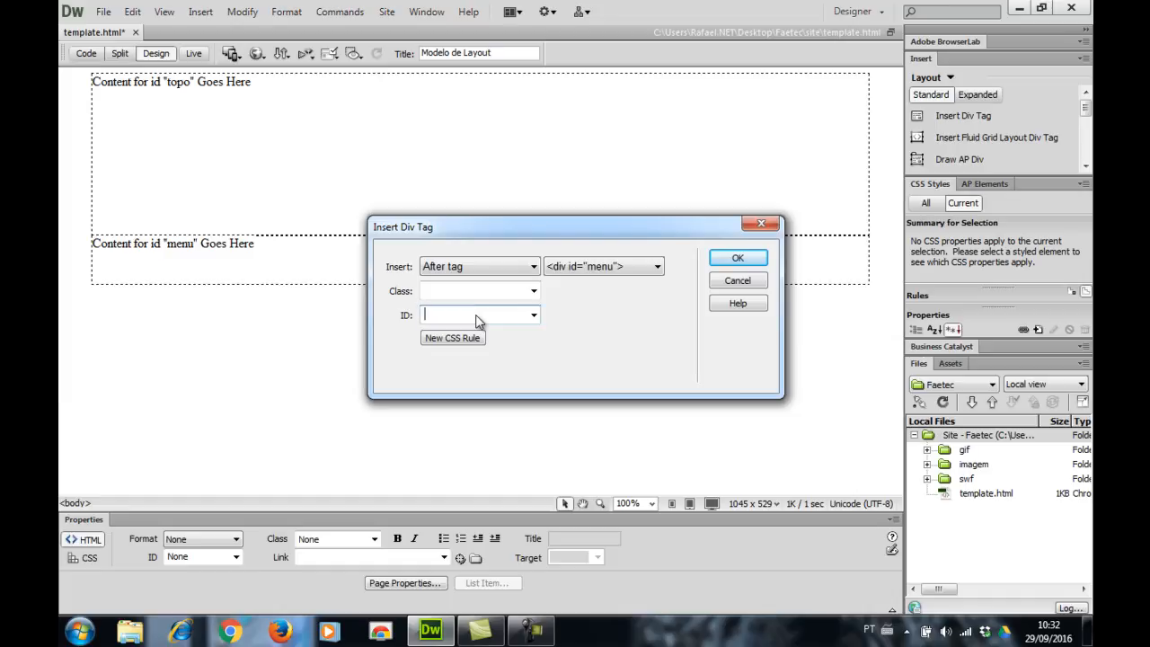
click(536, 269)
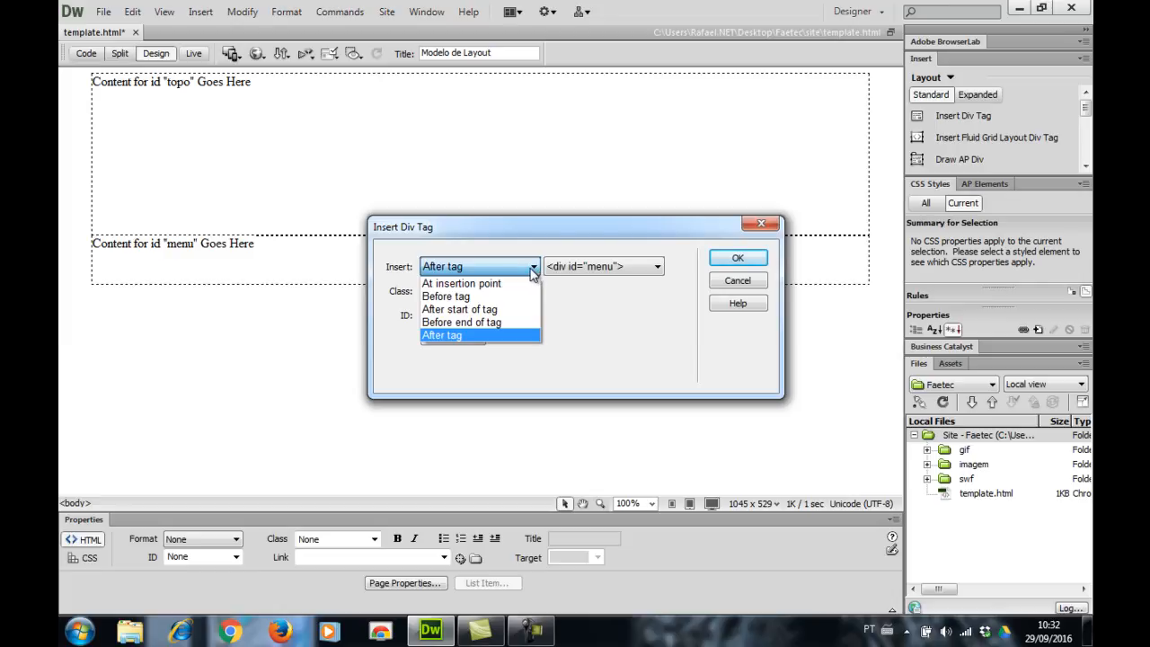
click(533, 273)
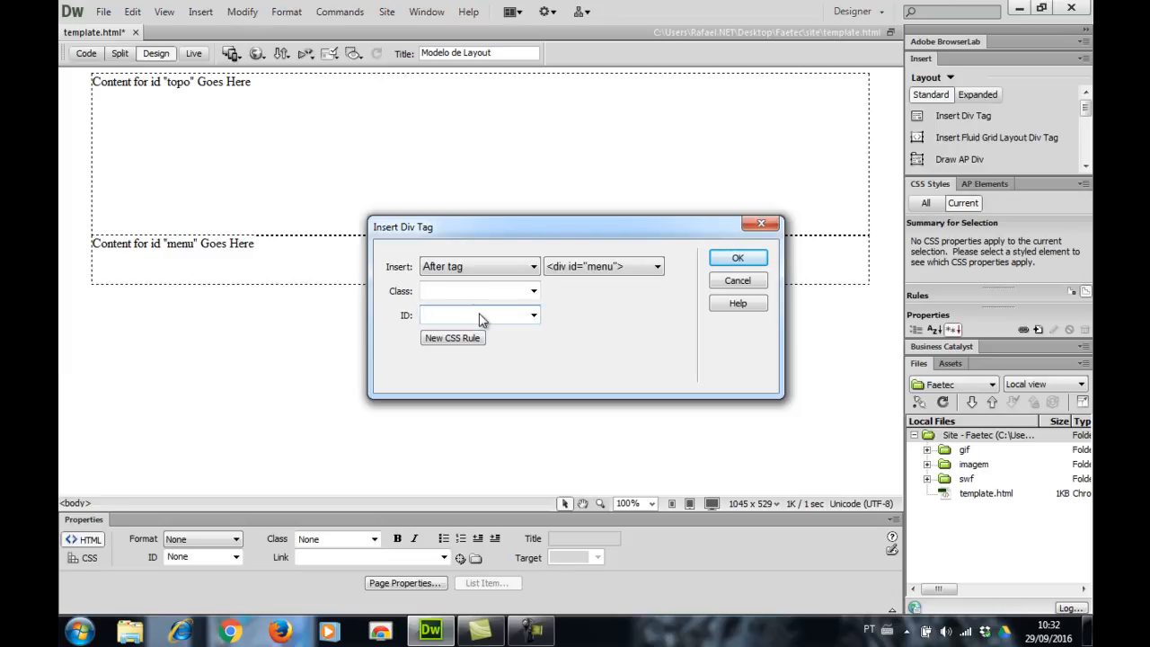
click(479, 313)
text(corpo)
Create a #corpo CSS rule for this document only and set its box size to 760 px wide and 600 px high.
click(452, 338)
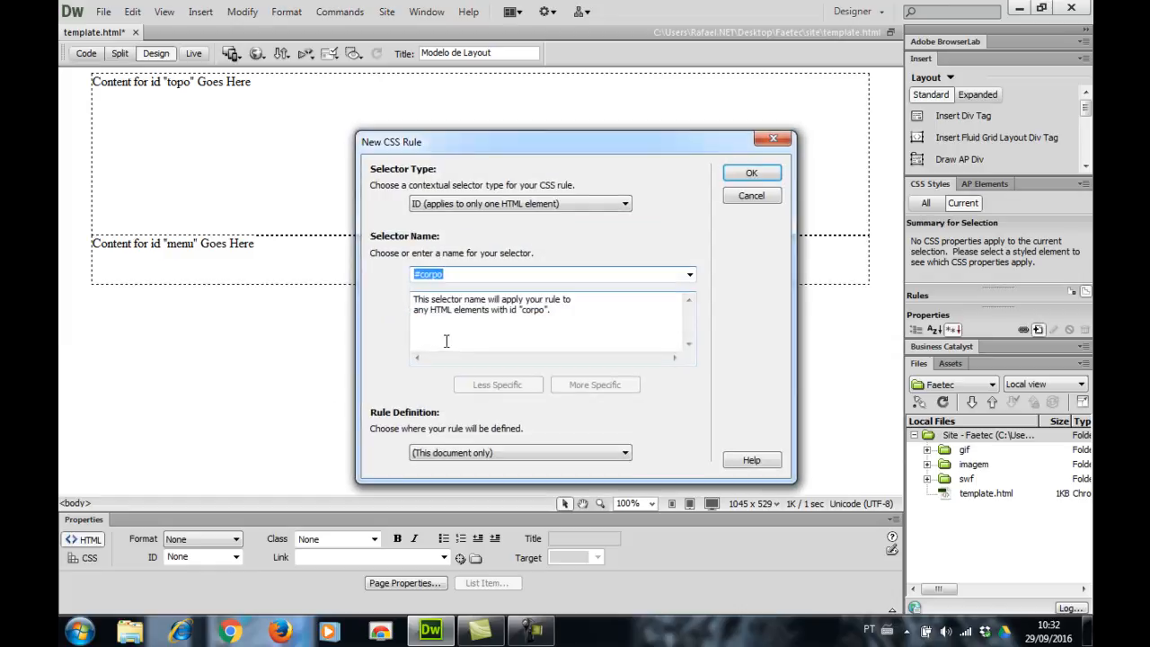
click(752, 170)
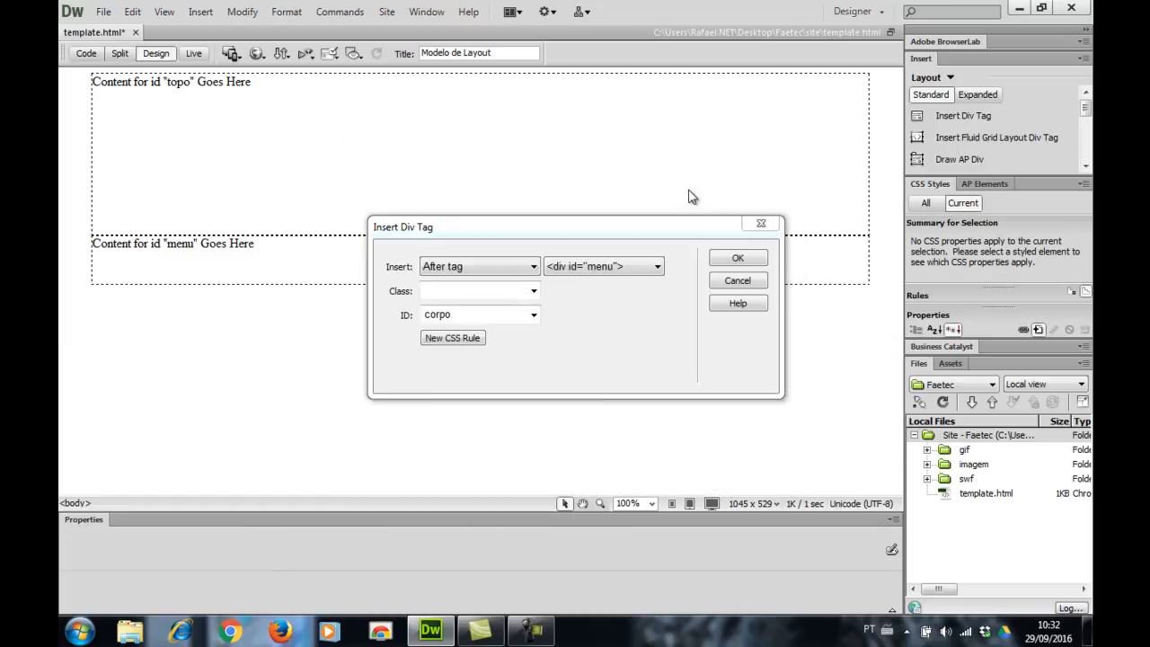
click(369, 239)
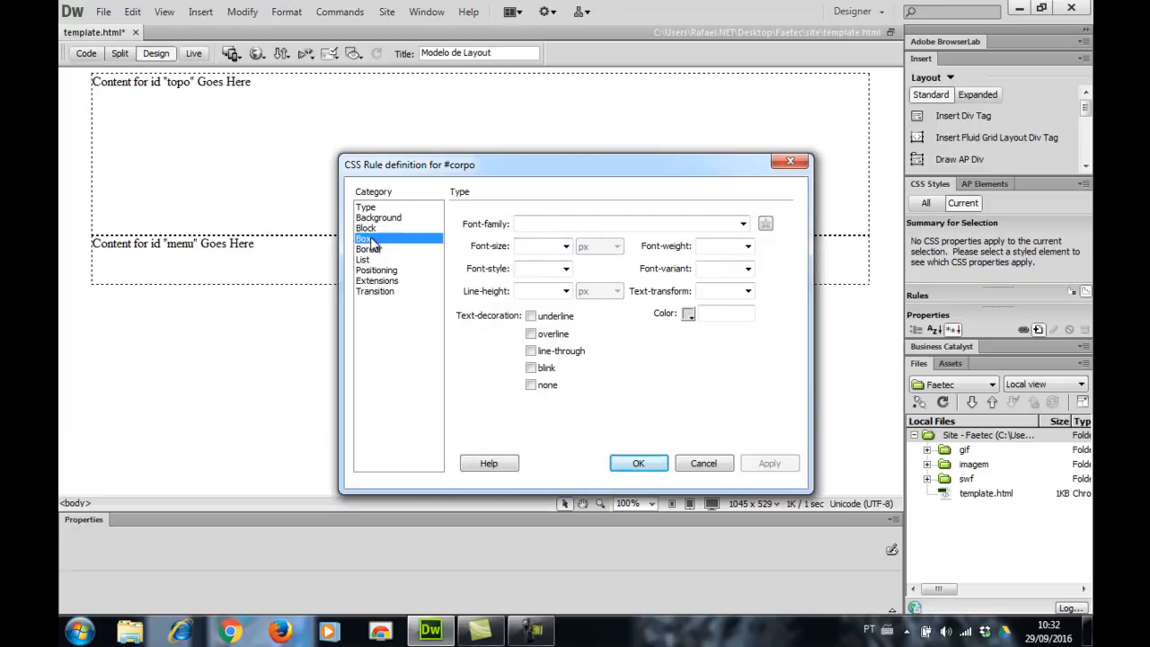
click(531, 229)
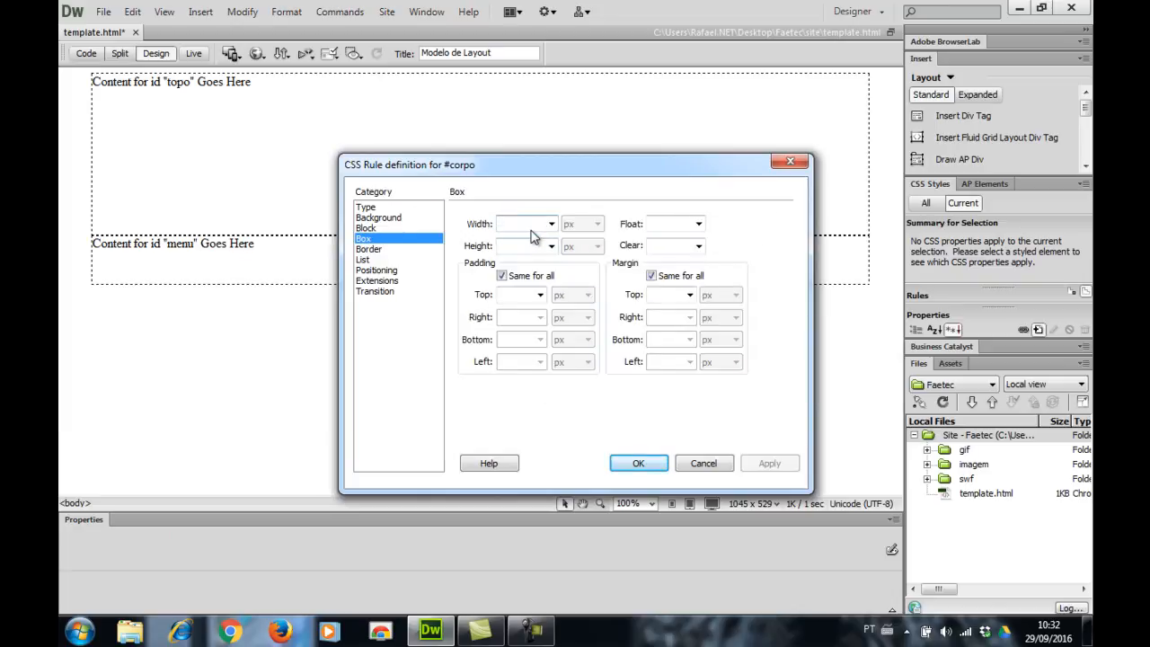
text(76)
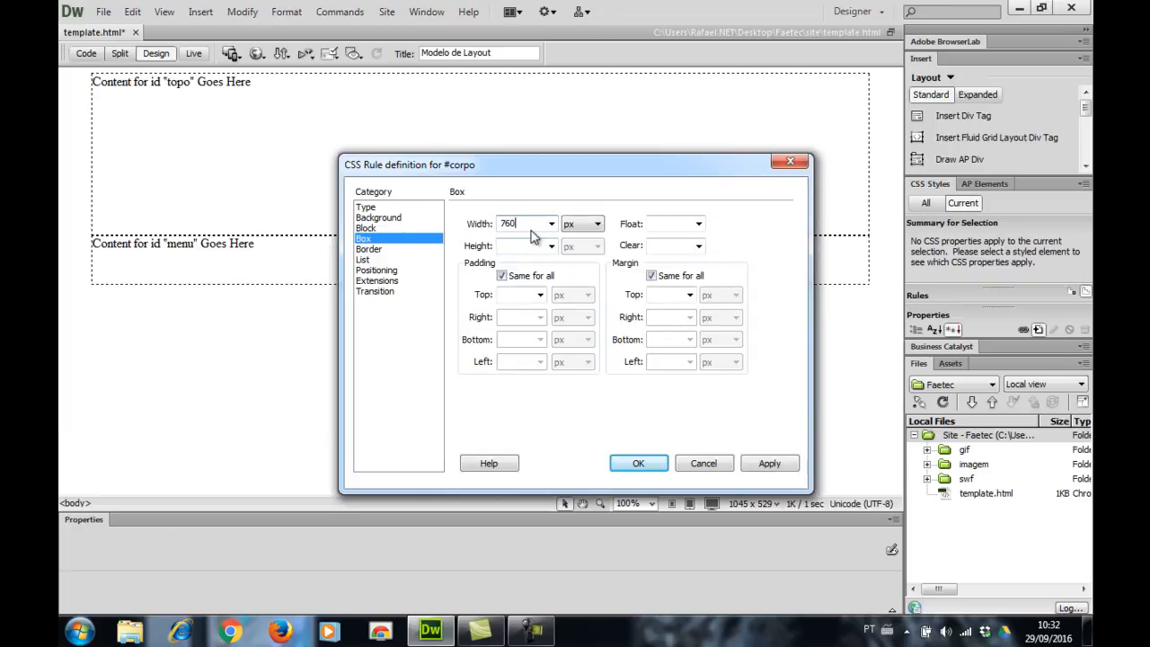
text(0)
click(528, 248)
text(66)
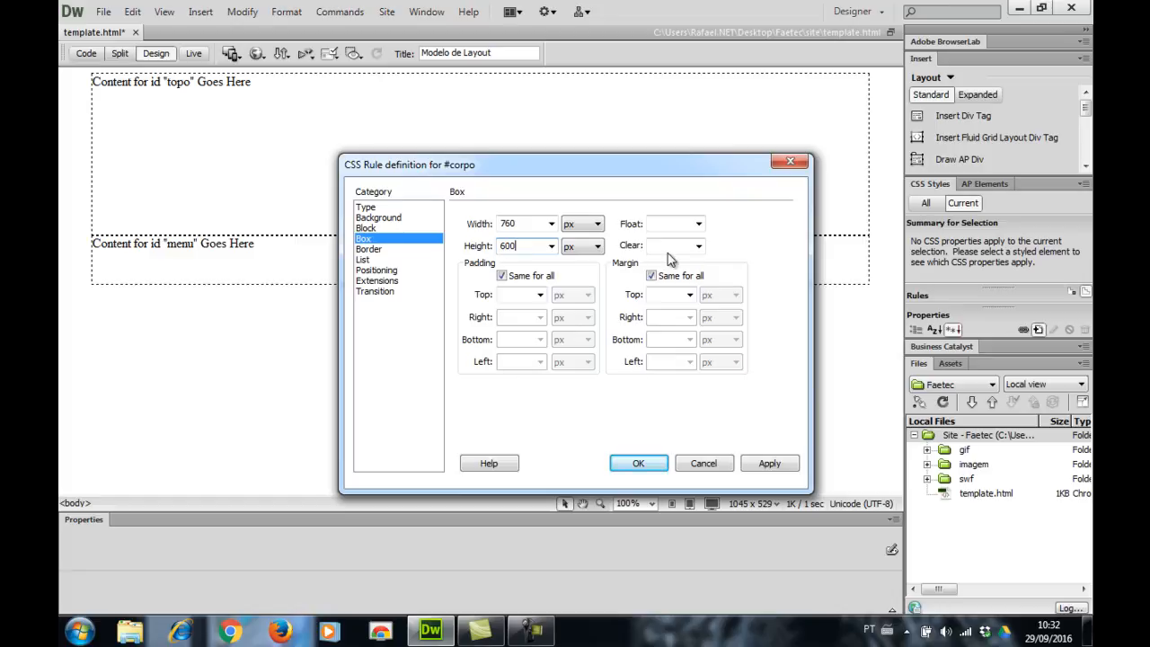
Set the #corpo rule's float to left and insert the corpo div into the page.
click(698, 225)
click(655, 238)
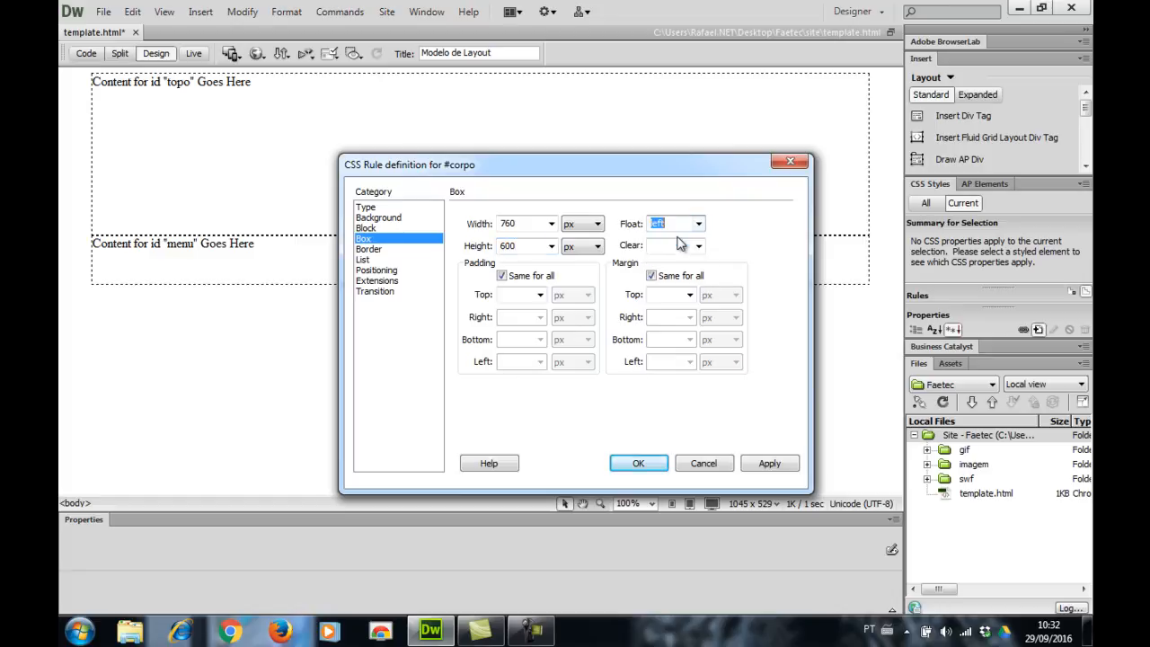
click(769, 465)
click(657, 467)
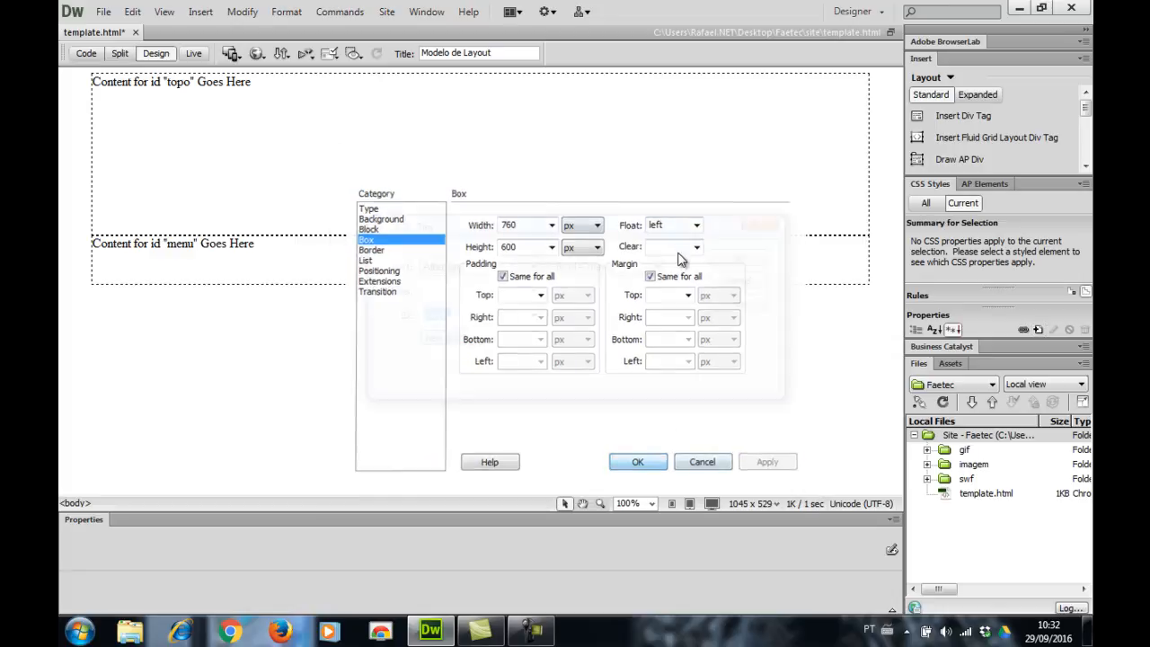
click(721, 261)
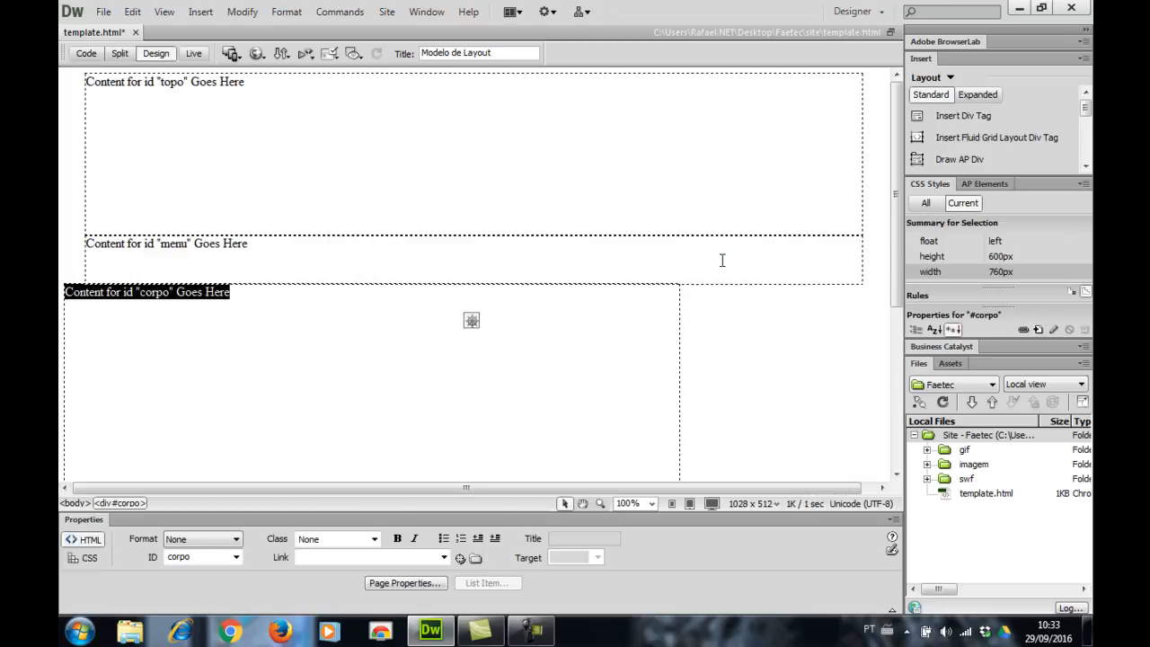
Start a fourth div and set it to be inserted after the <div id="menu"> tag.
click(728, 359)
click(961, 117)
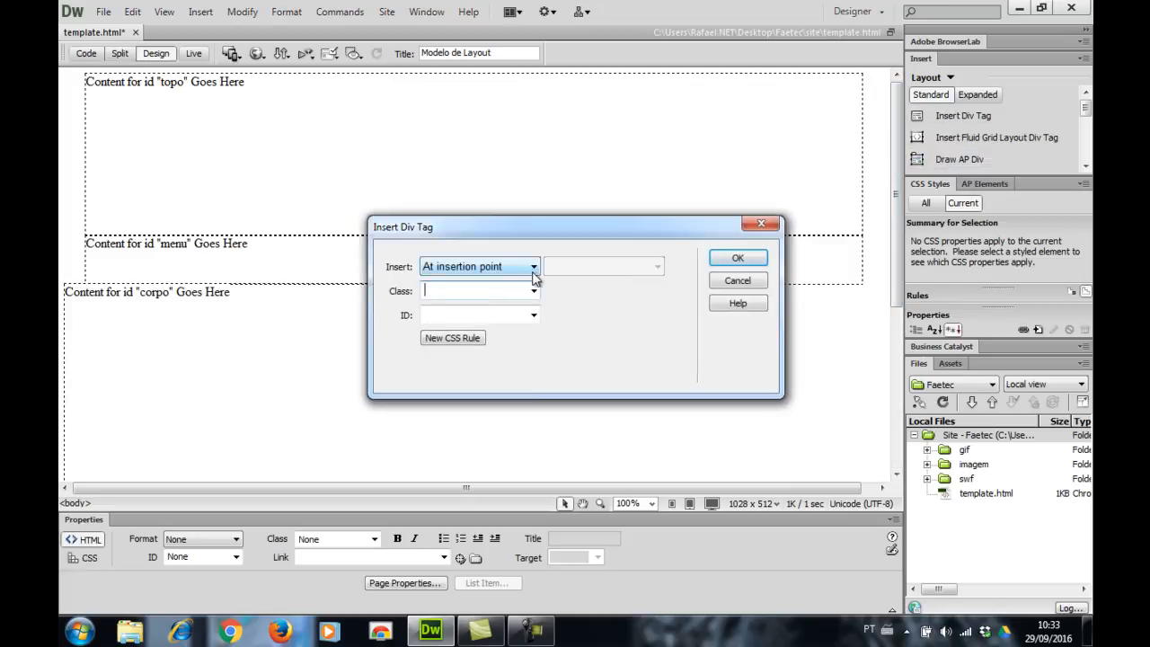
click(534, 267)
click(512, 333)
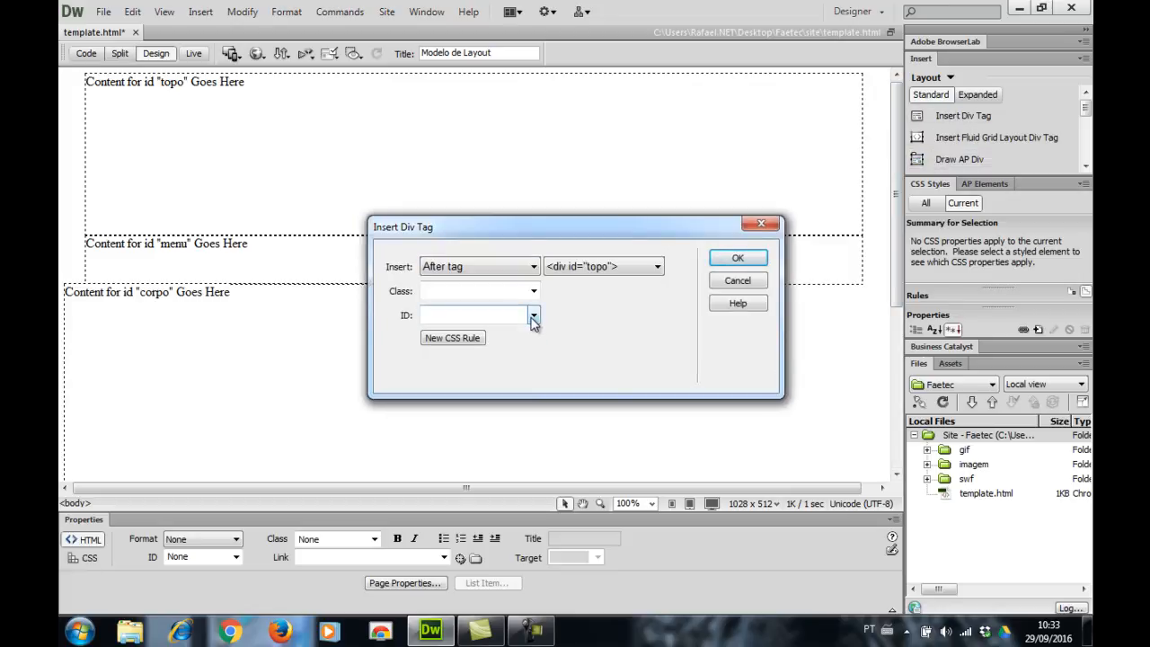
click(534, 316)
click(535, 314)
click(620, 268)
click(601, 307)
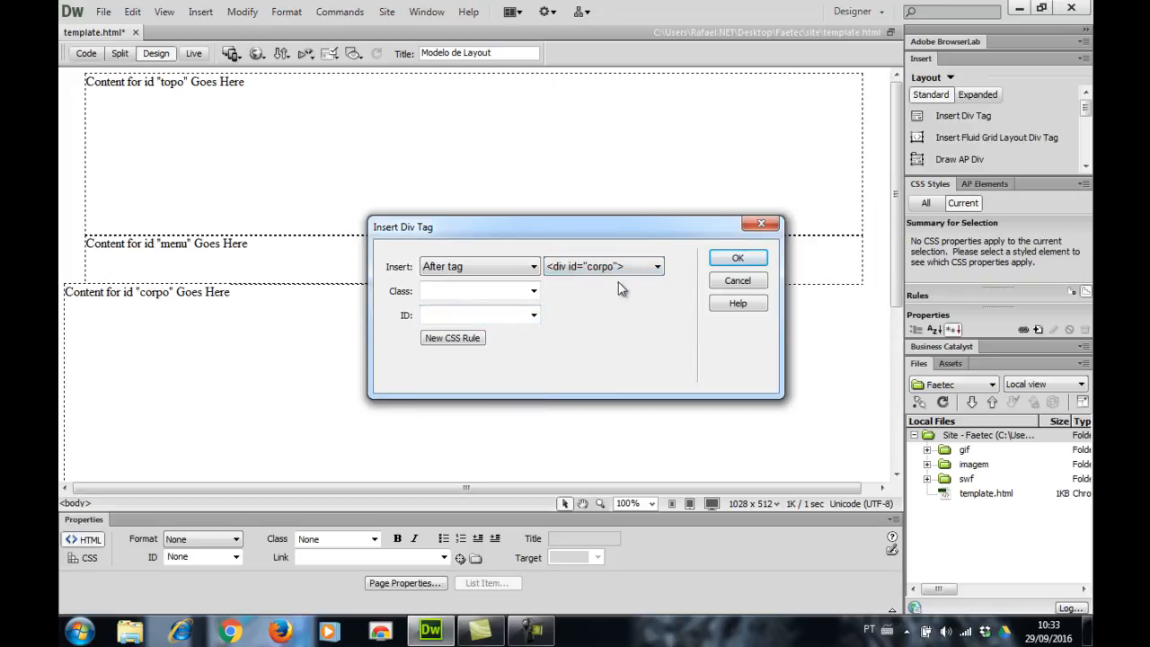
click(629, 266)
click(597, 290)
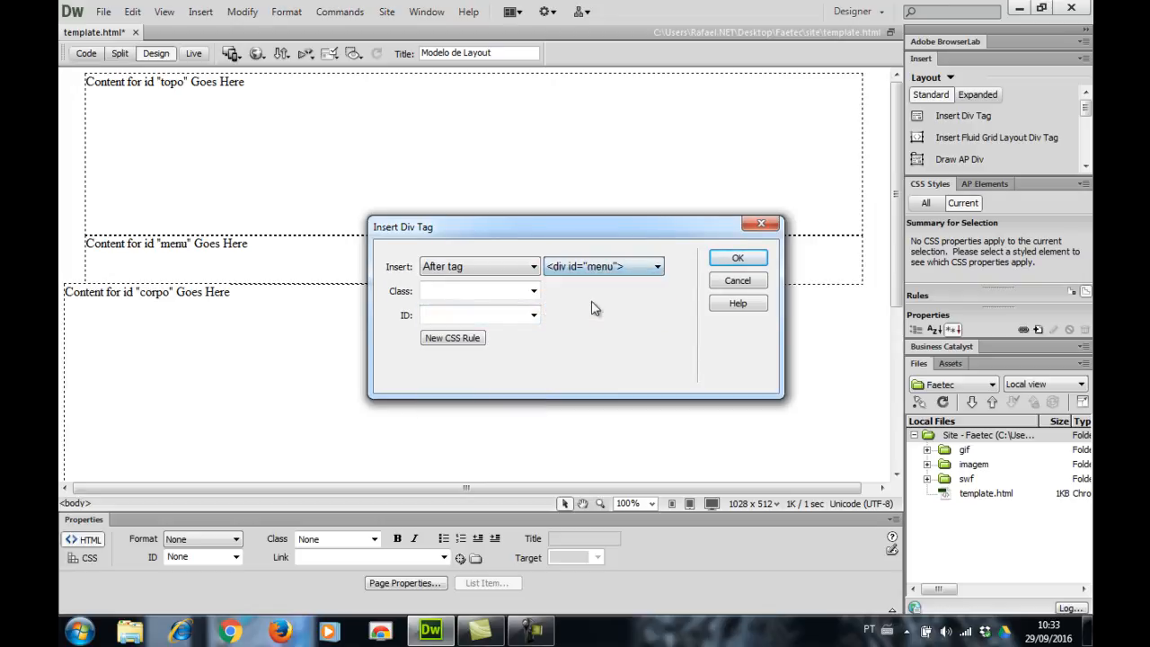
Give the new div the ID promocao and create a #promocao CSS rule for this document only.
click(486, 316)
text(promocao)
click(453, 338)
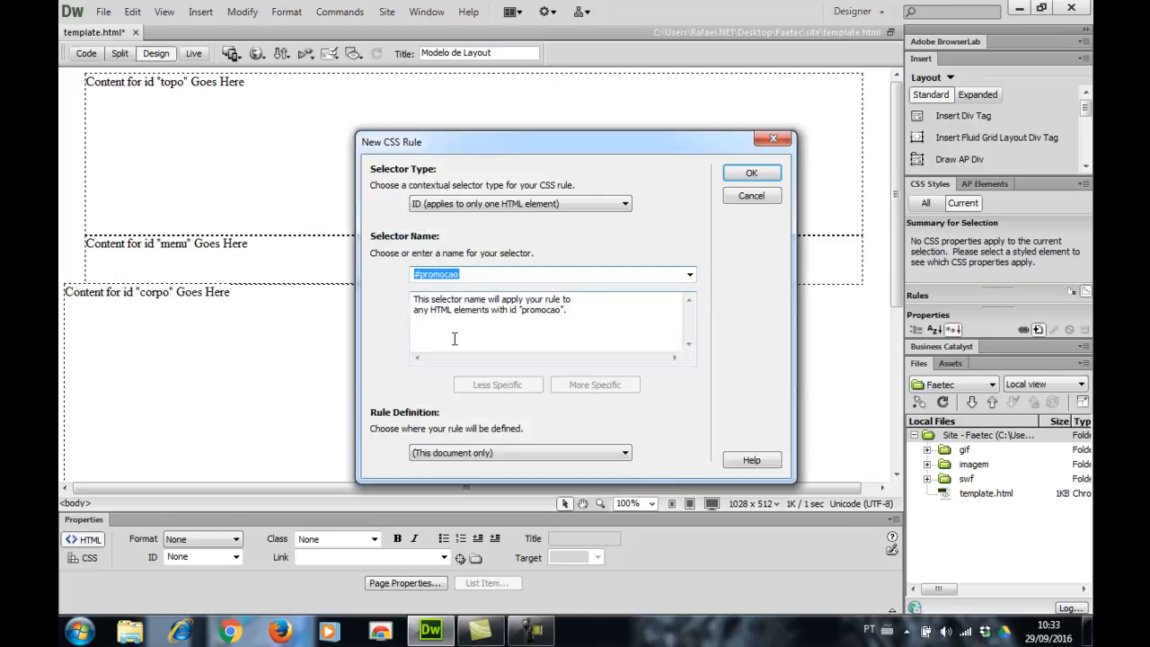
click(736, 171)
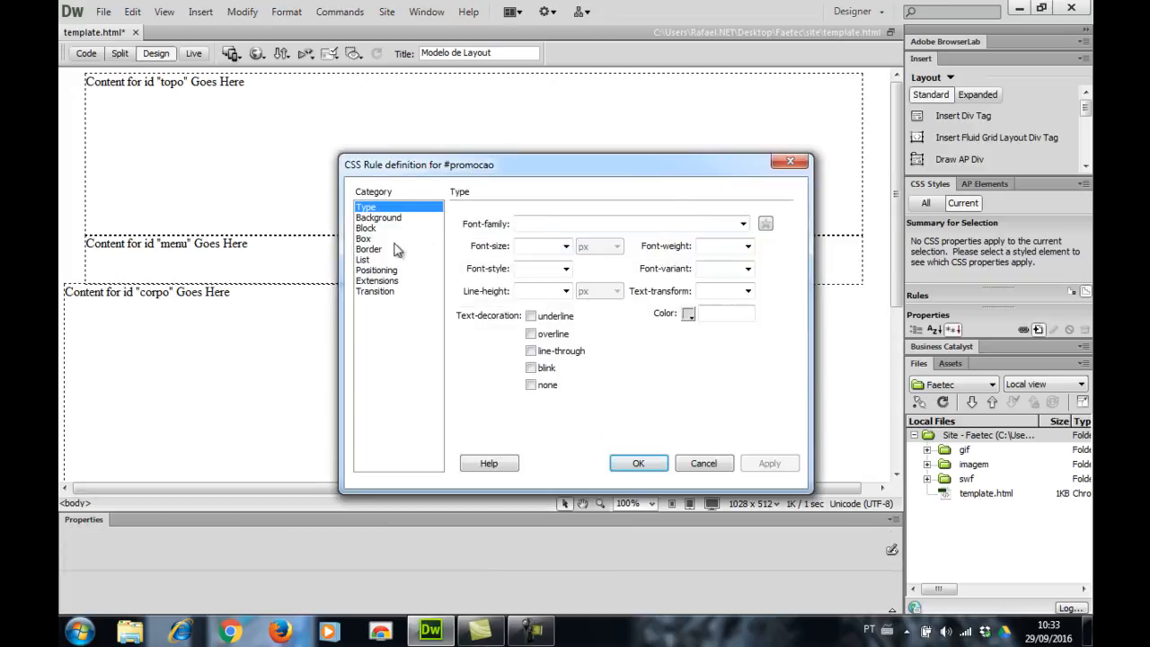
Set the #promocao rule's box size to 200 px wide and 600 px high.
click(389, 240)
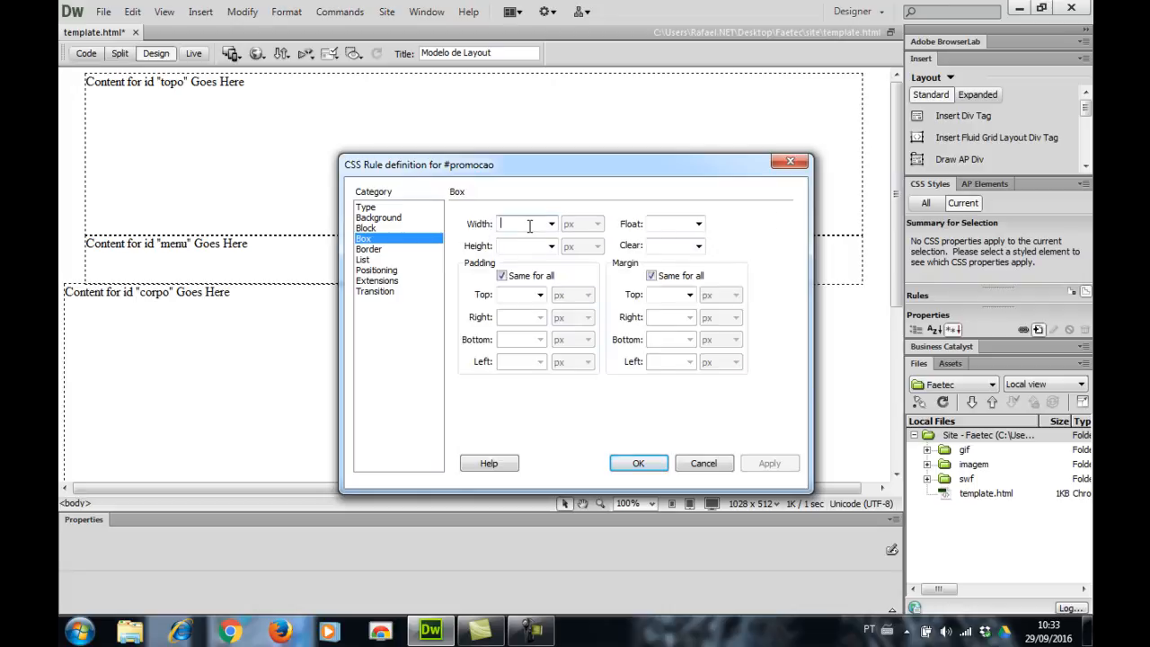
text(9)
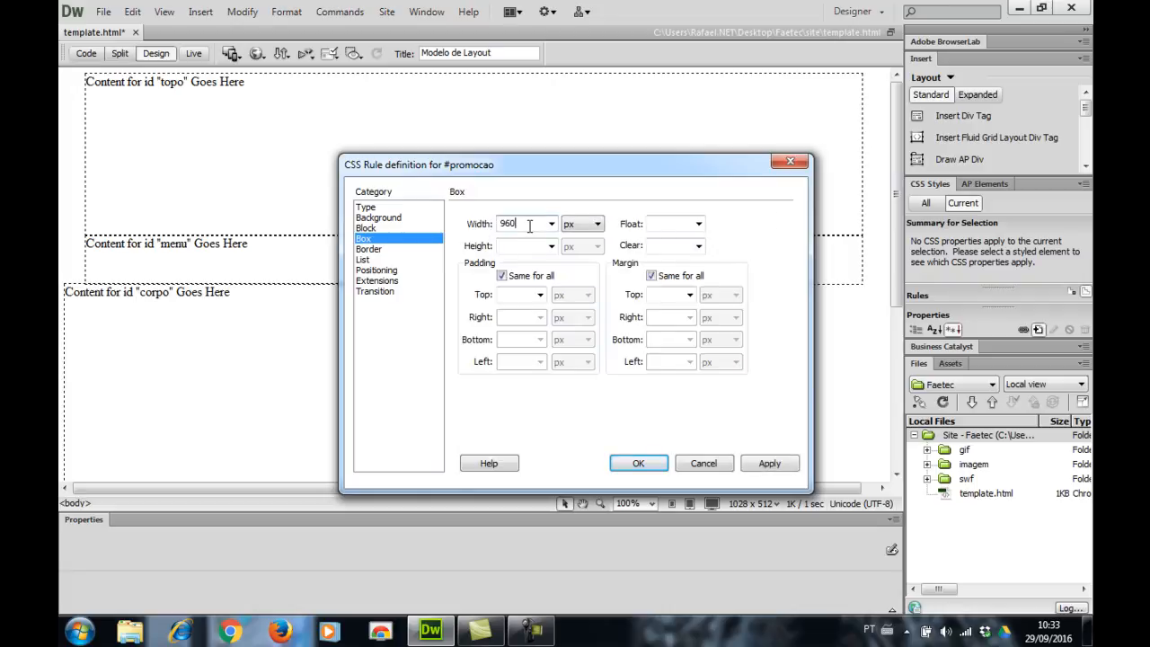
key(BackSpace)
text(200)
click(523, 247)
text(600)
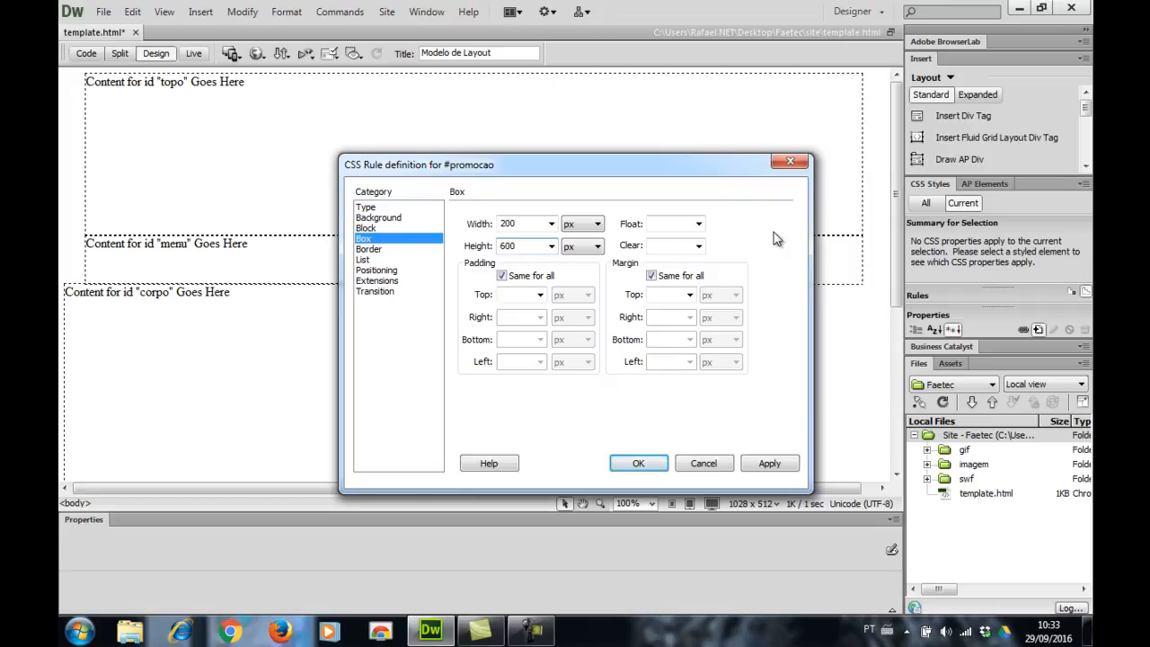
Set the #promocao rule's float to right and insert the promocao div into the page.
click(705, 224)
click(657, 241)
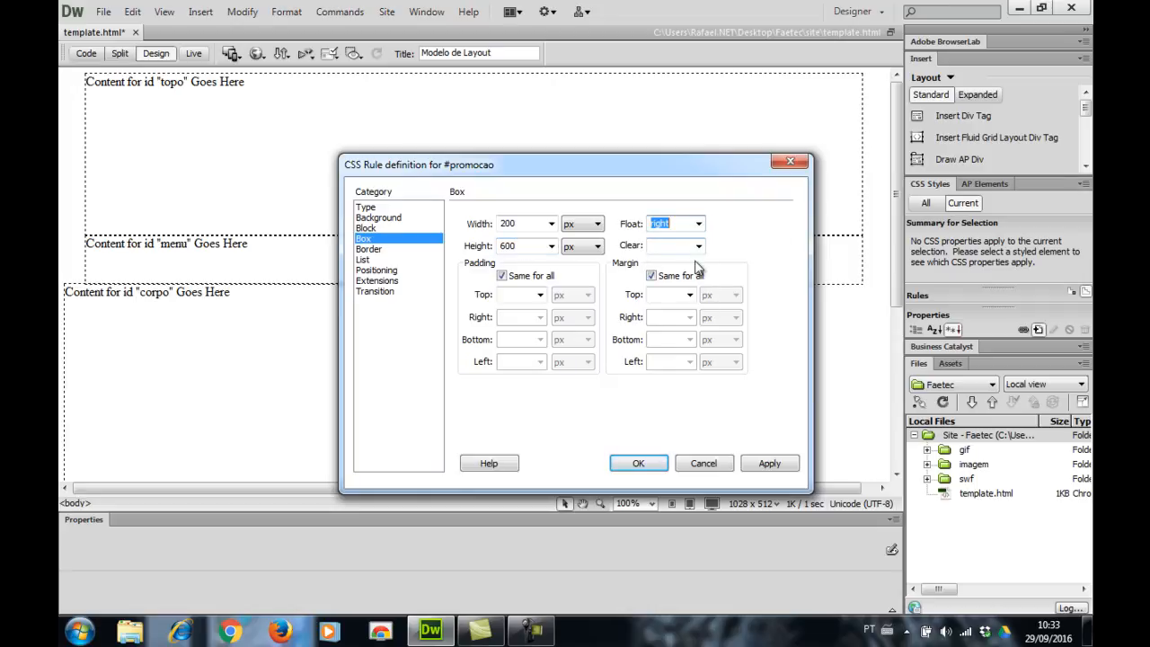
click(663, 464)
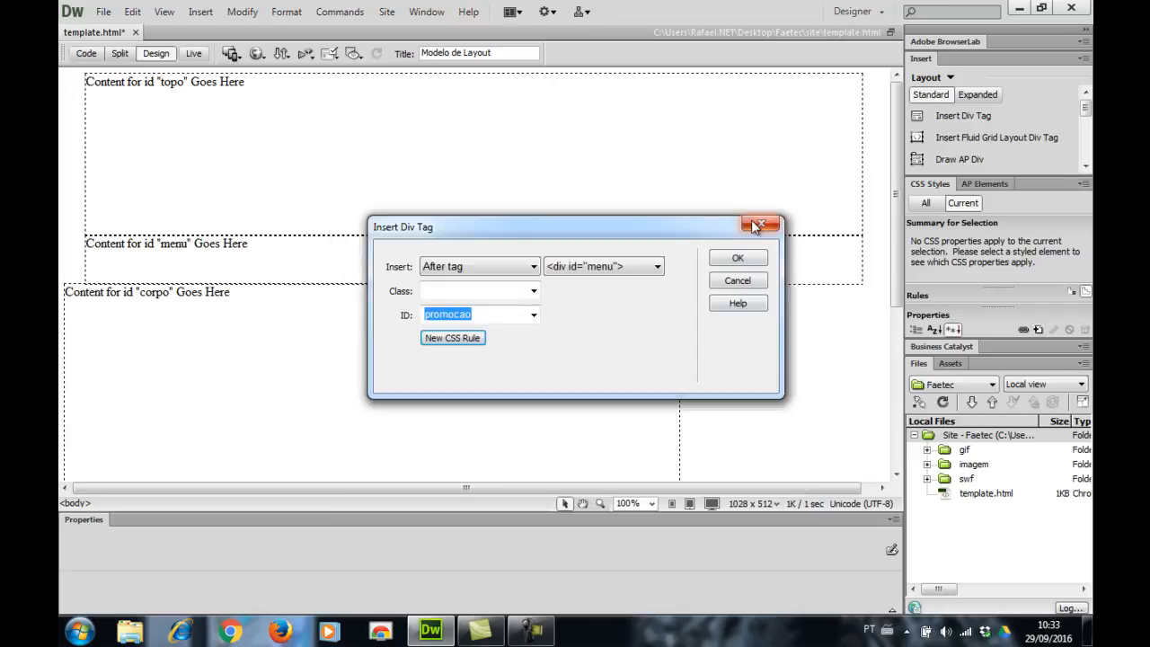
click(752, 266)
Start a fifth div at the insertion point with ID rodape and create a #rodape CSS rule for this document only.
scroll(779, 286, down, 4)
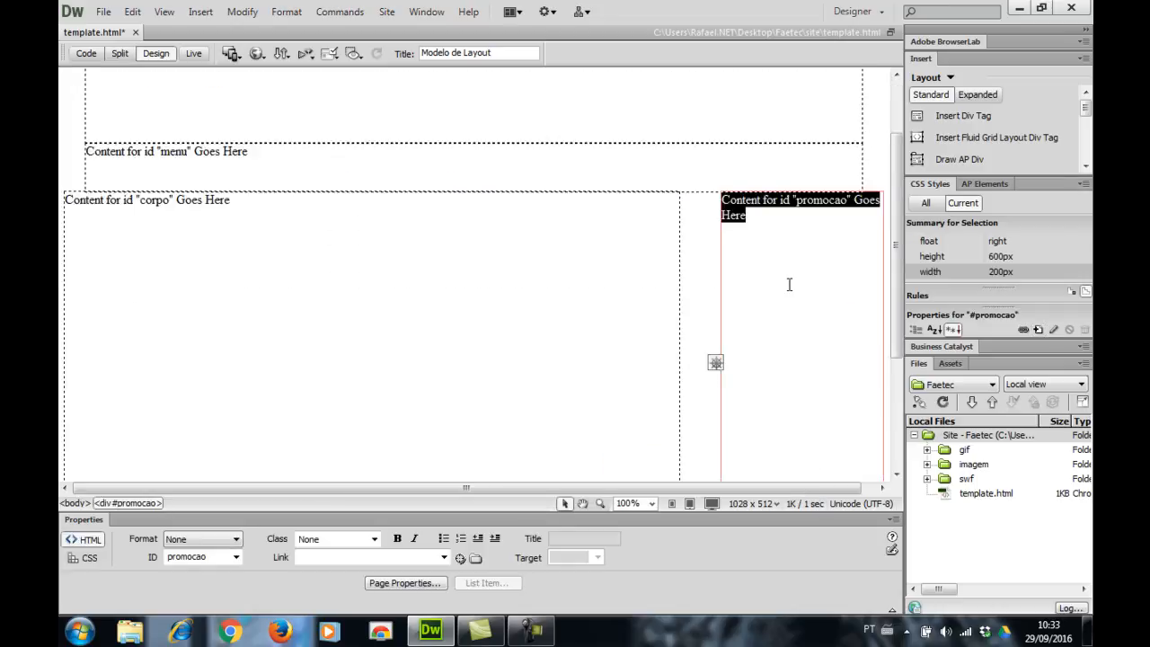
scroll(779, 286, down, 1)
click(709, 297)
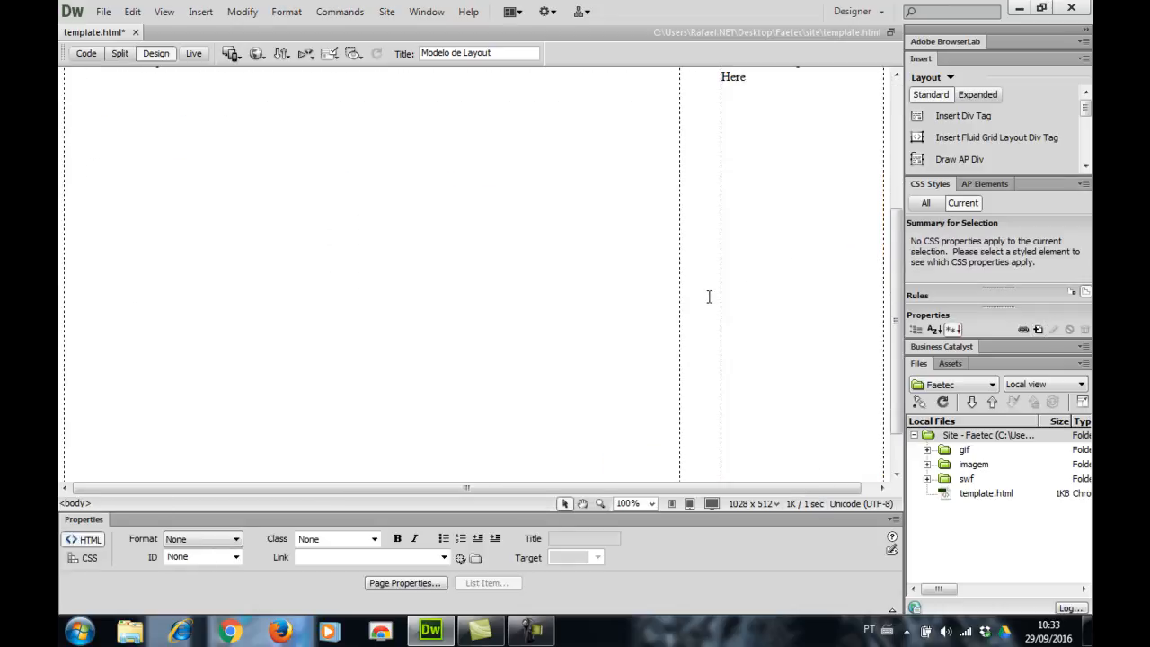
scroll(709, 301, down, 1)
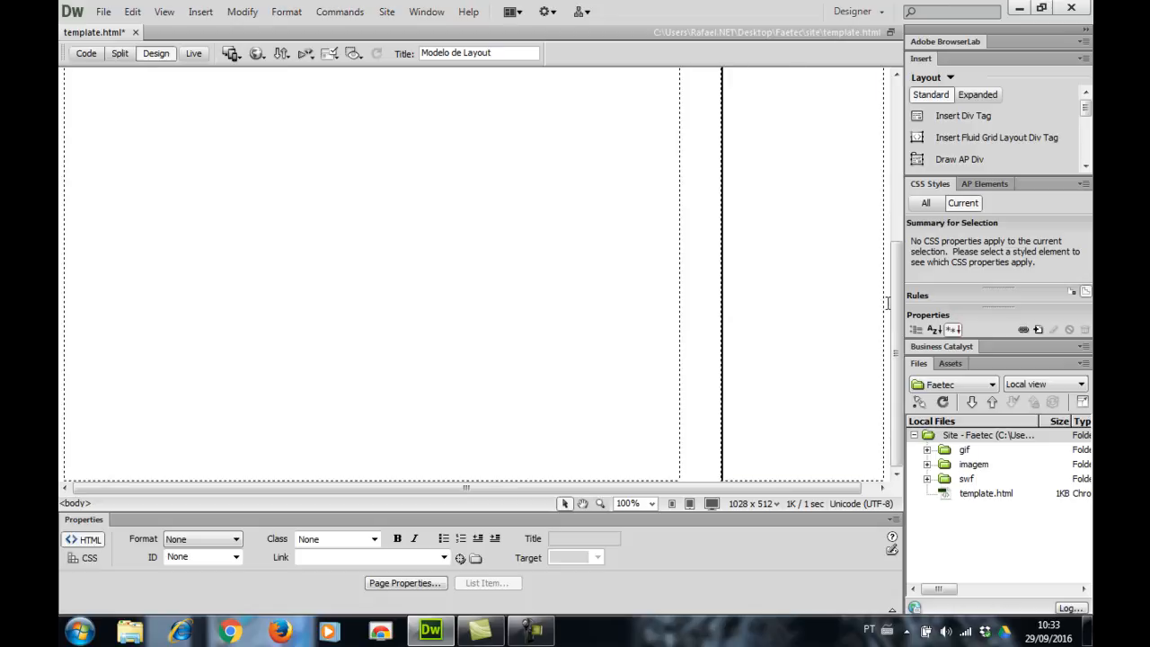
click(957, 115)
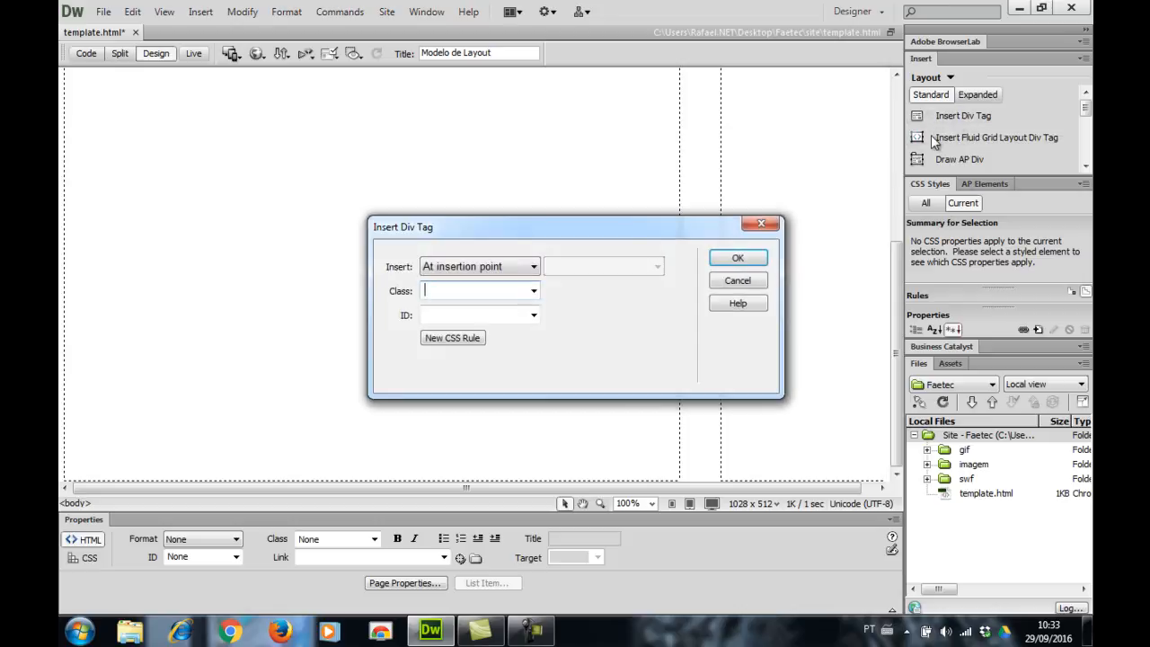
click(534, 315)
click(534, 315)
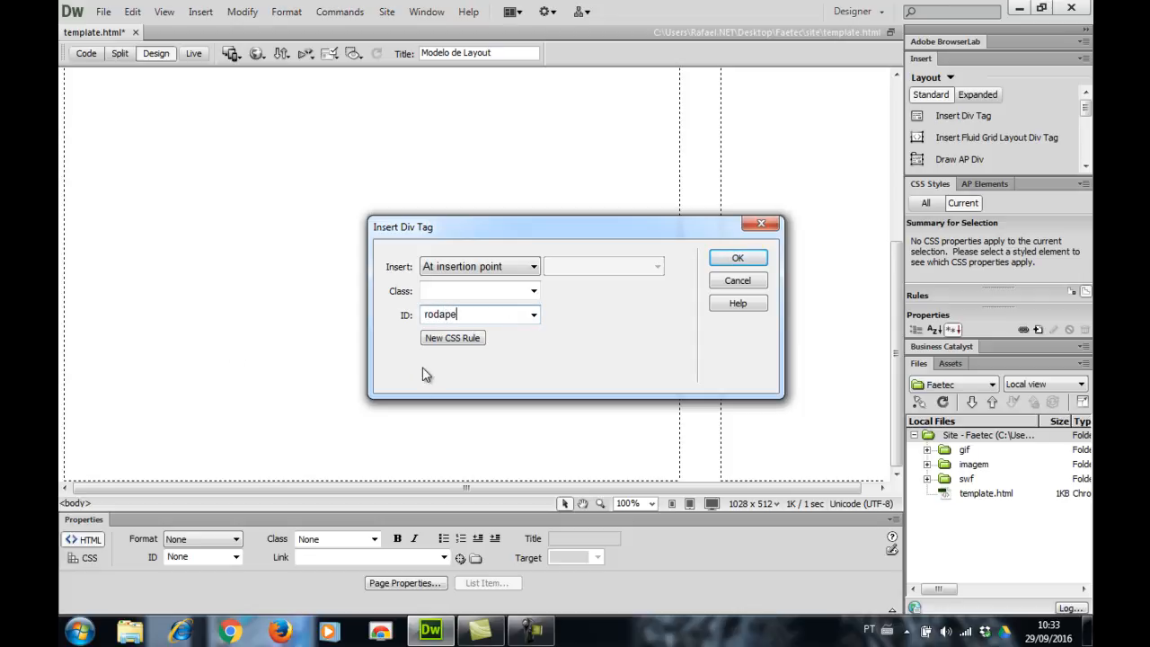
click(452, 339)
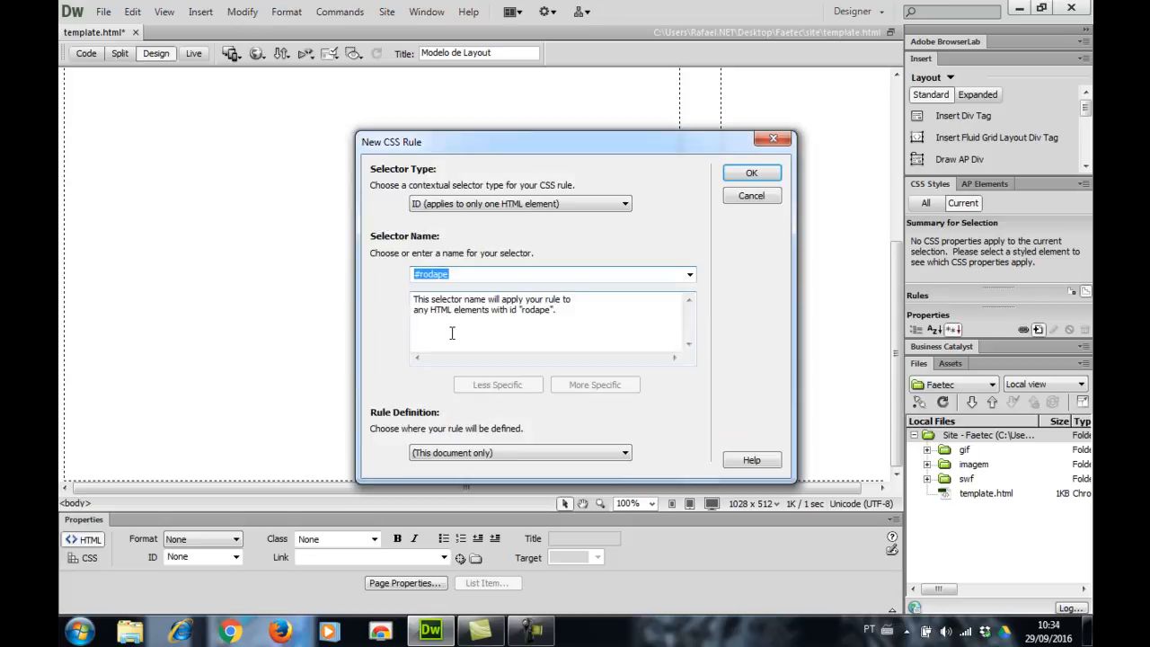
click(747, 174)
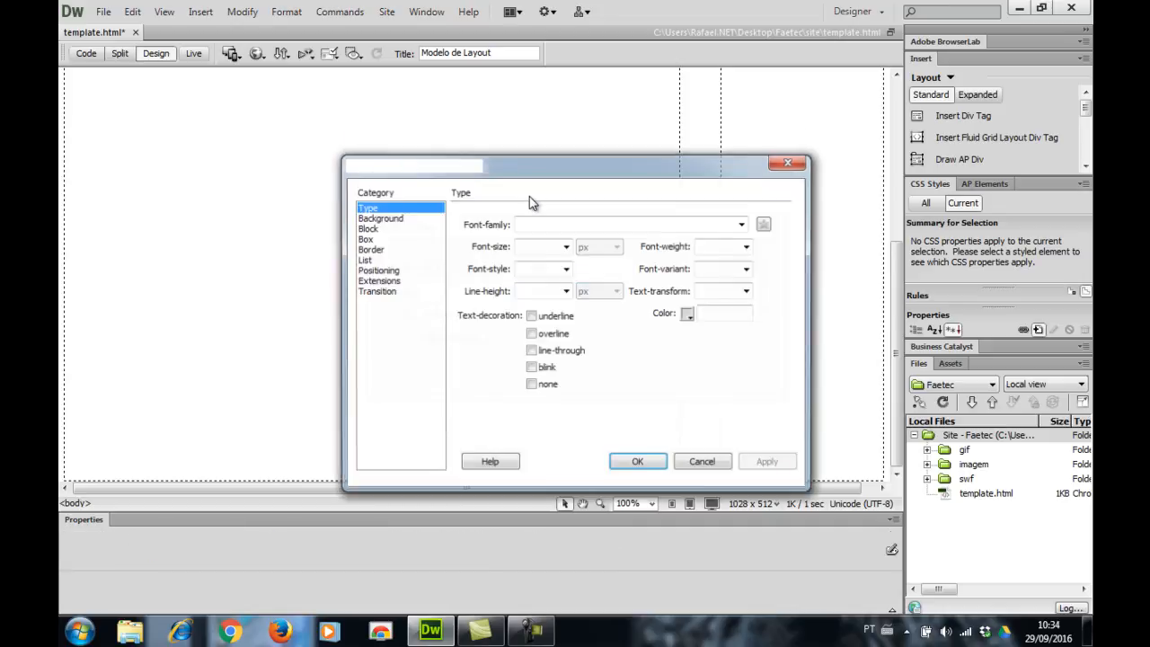
Set the #rodape rule's box size to 960 px wide and 100 px high.
click(371, 239)
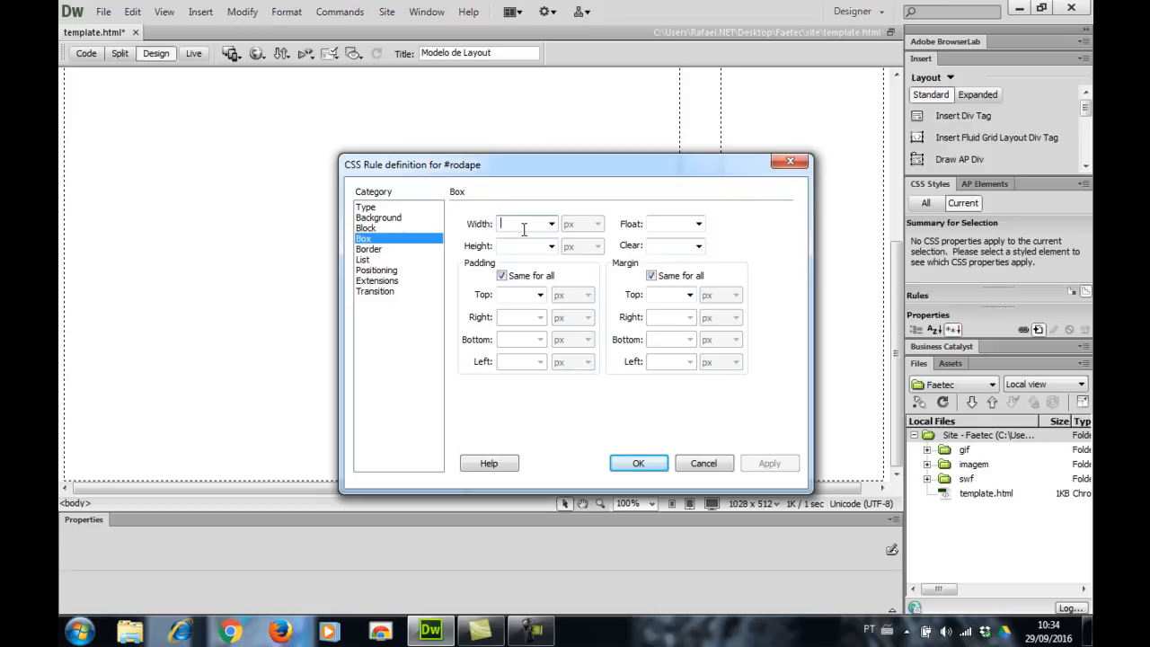
text(960)
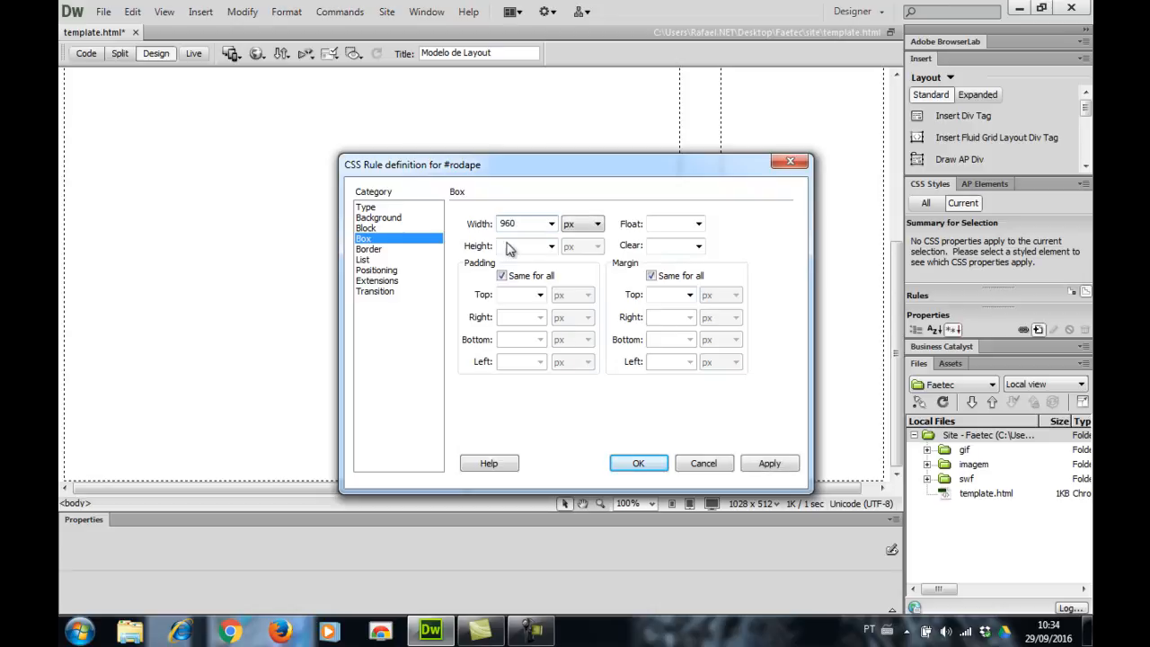
click(520, 247)
text(100)
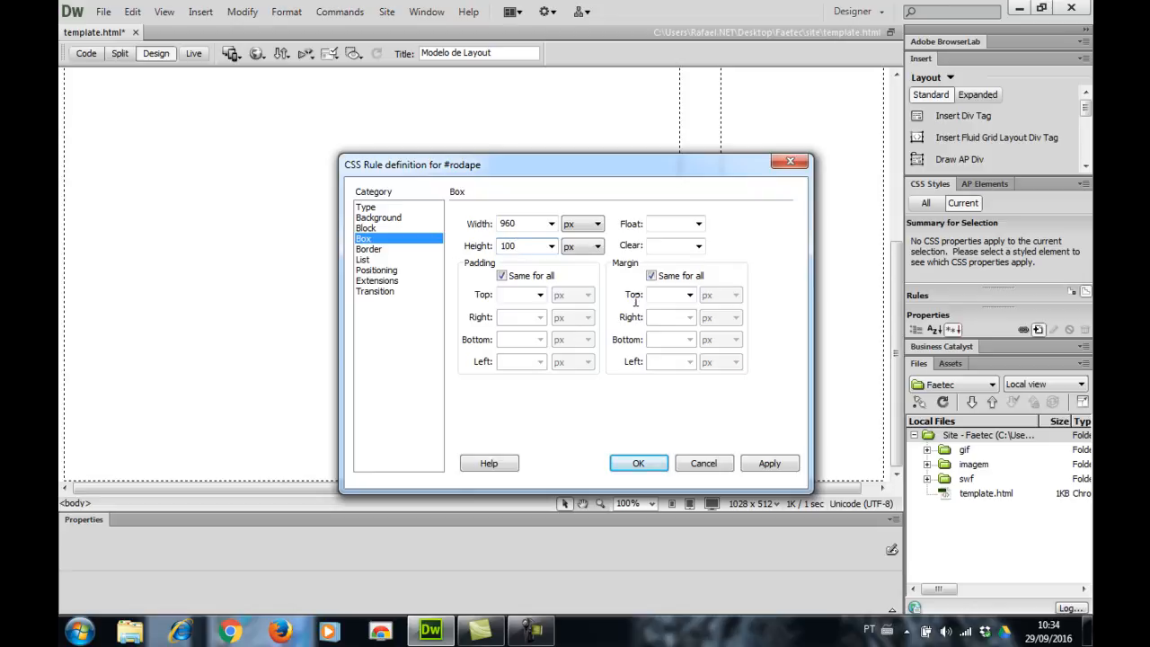
Set only the right and left margins of #rodape to auto, and insert the rodape div into the page.
click(651, 276)
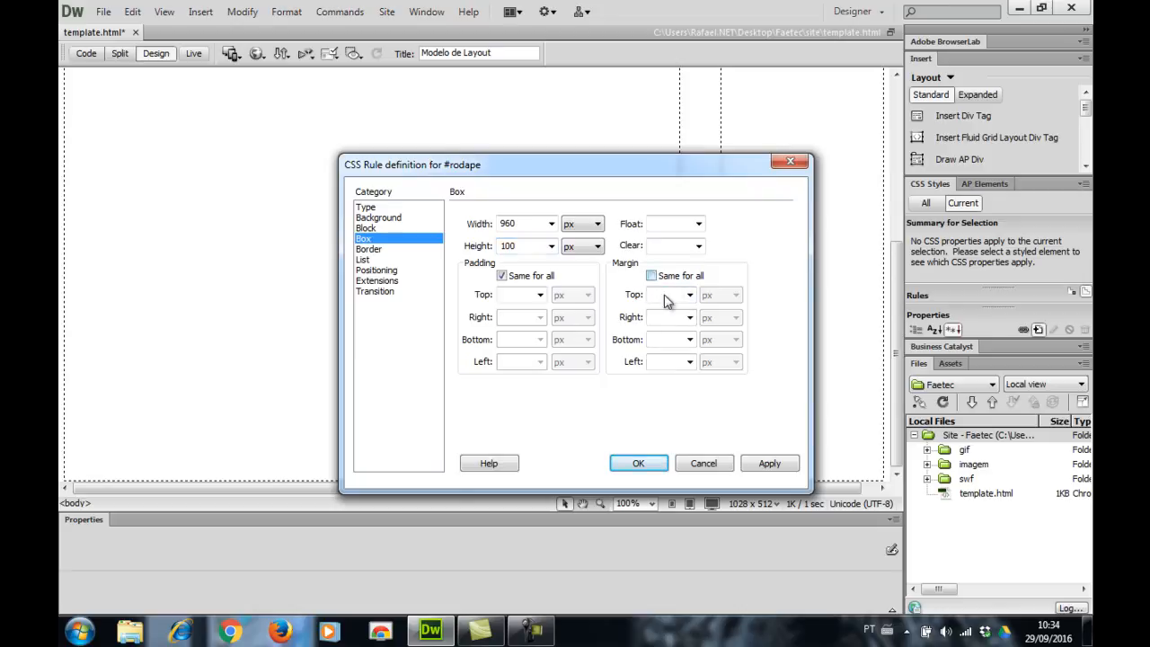
click(689, 317)
click(669, 327)
click(691, 363)
click(665, 376)
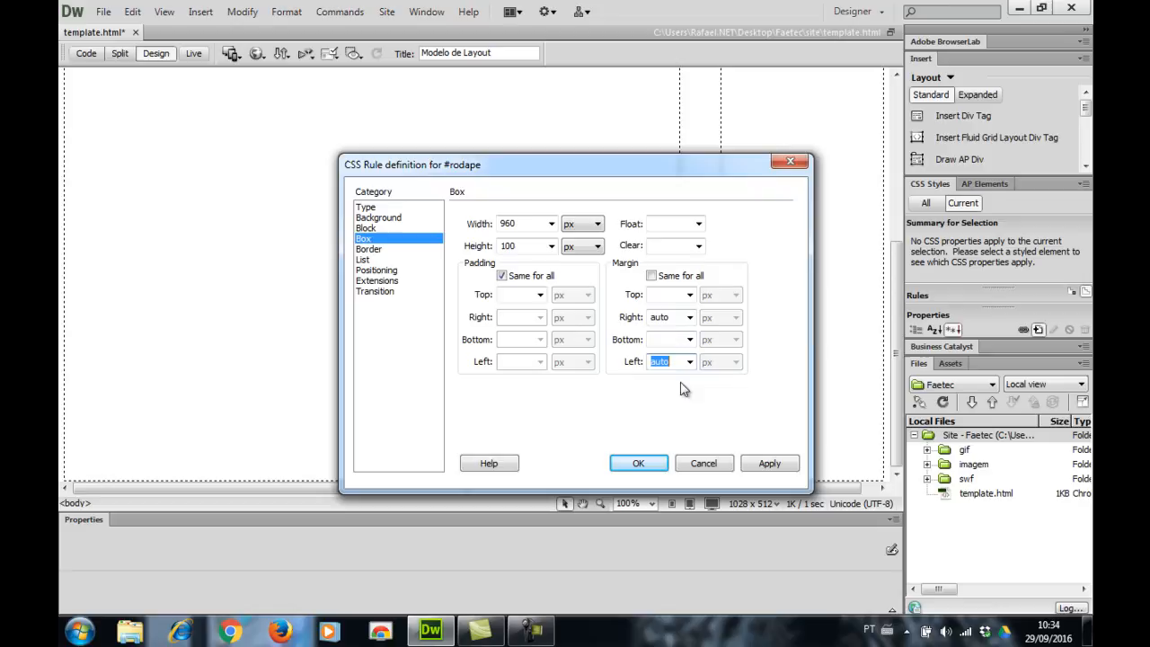
click(771, 462)
click(639, 461)
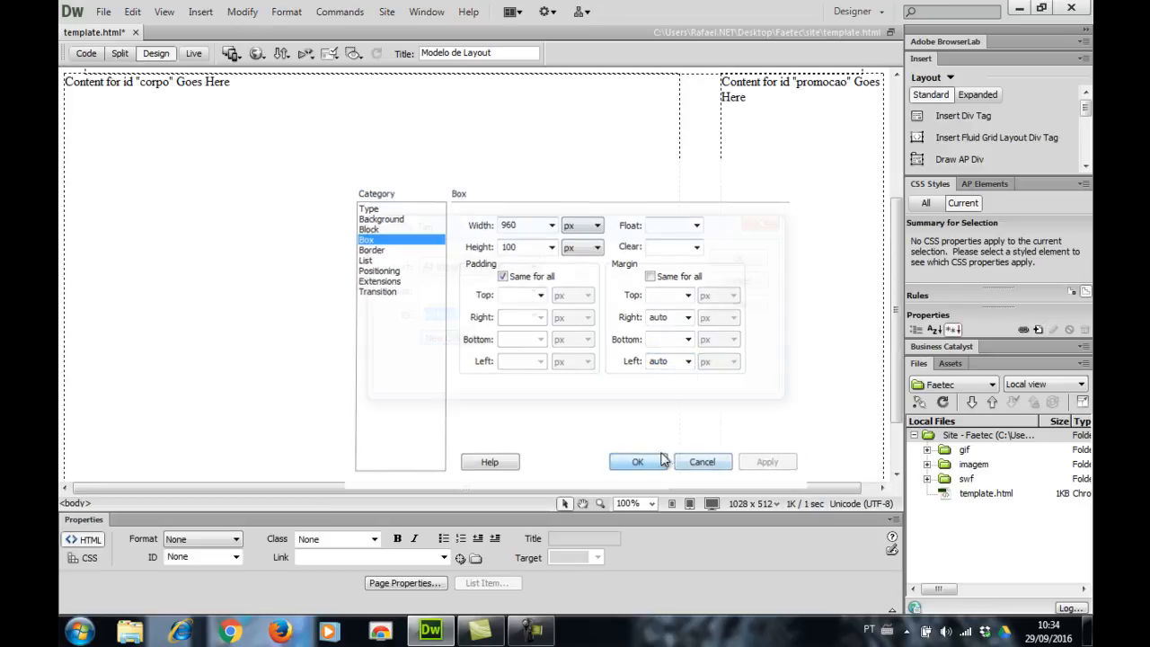
click(735, 260)
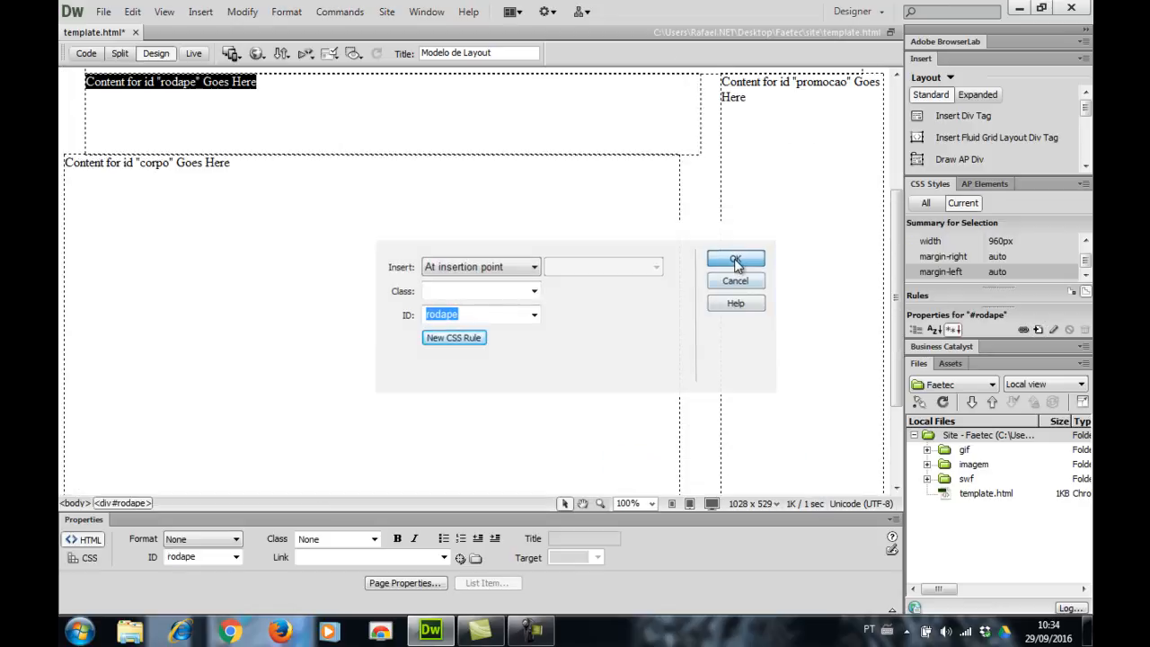
scroll(684, 203, up, 2)
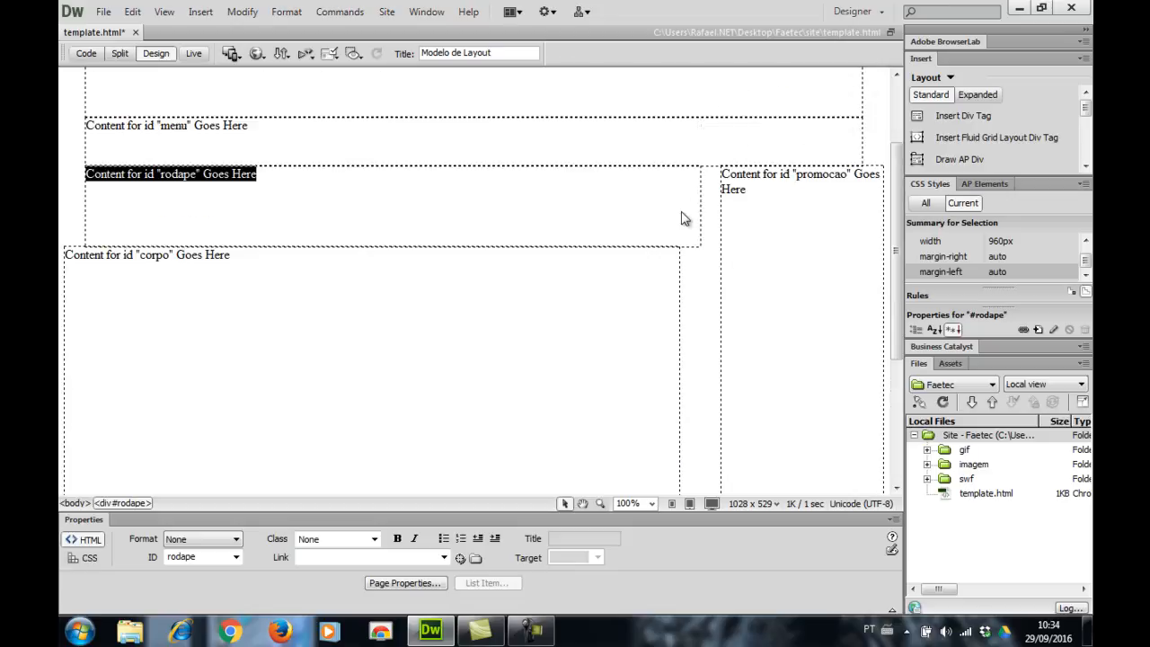
Move the rodape div's code line from between promocao and corpo to directly below the corpo div and check the rendered layout.
click(89, 60)
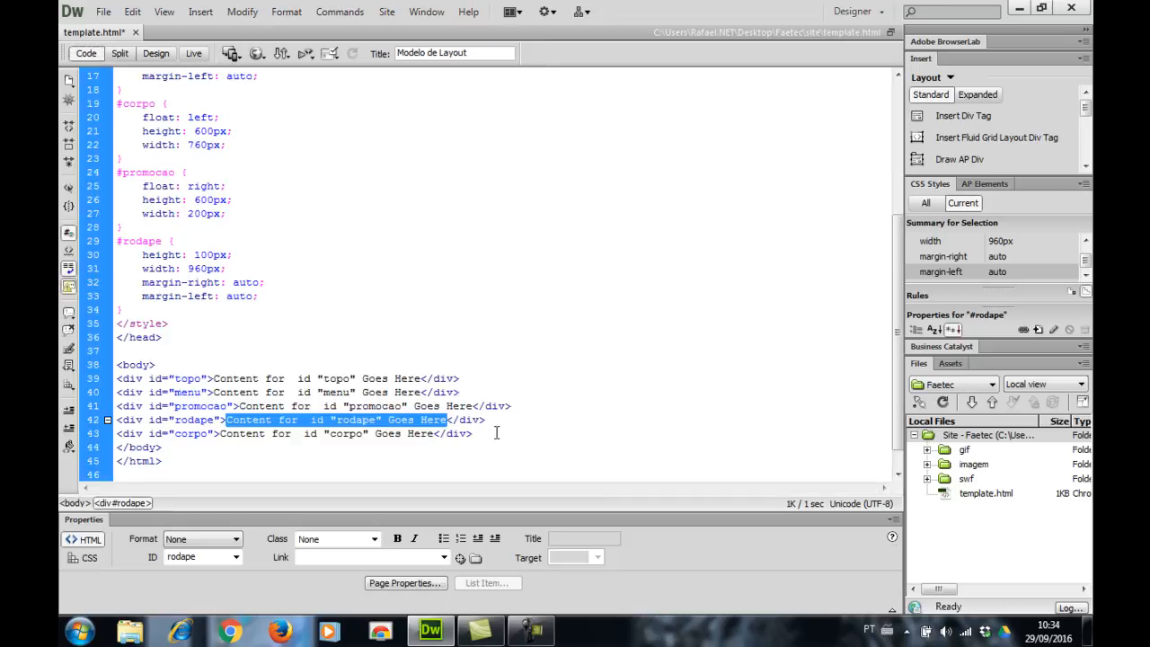
drag(492, 422, 117, 419)
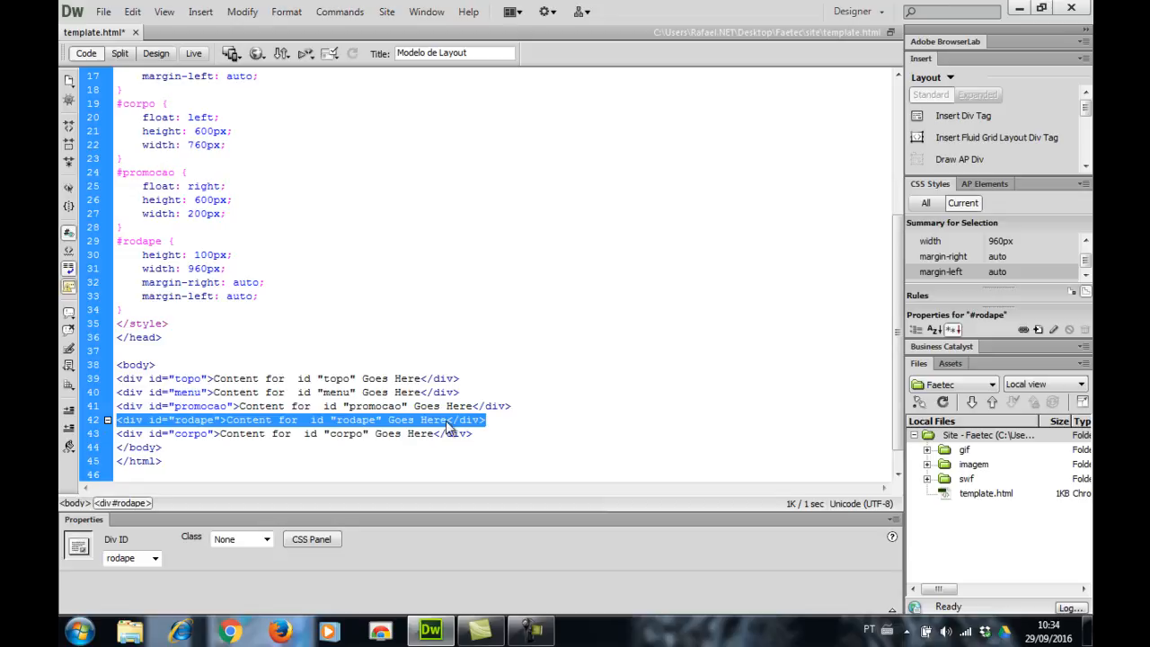
key(ctrl+x)
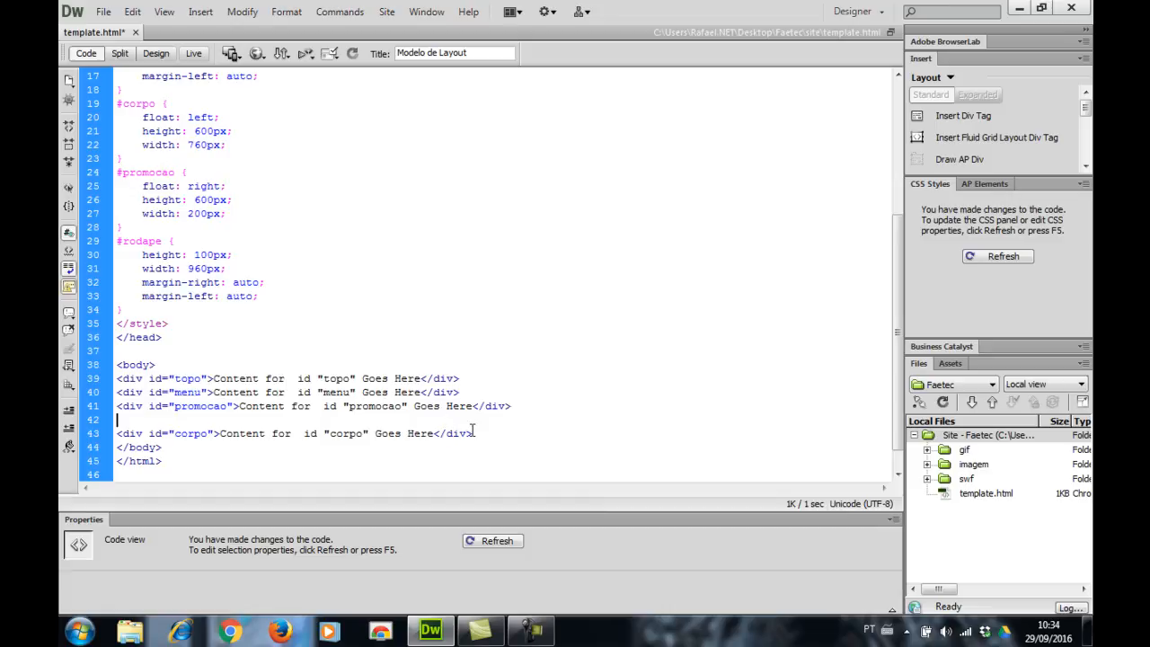
click(477, 437)
key(Return)
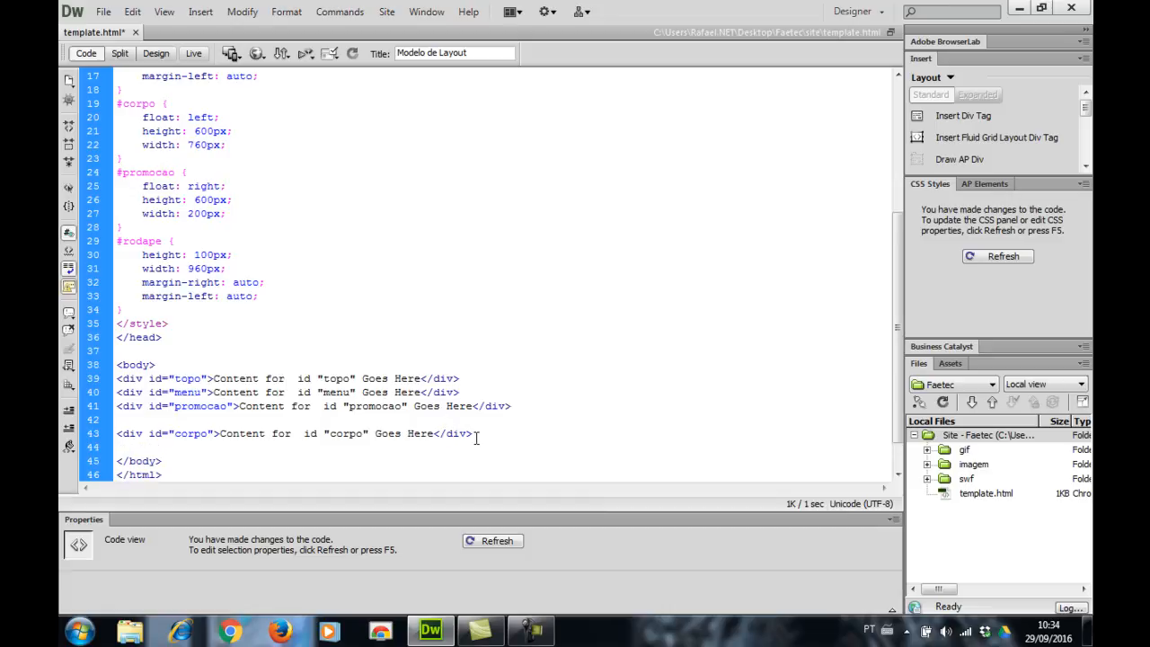
key(ctrl+v)
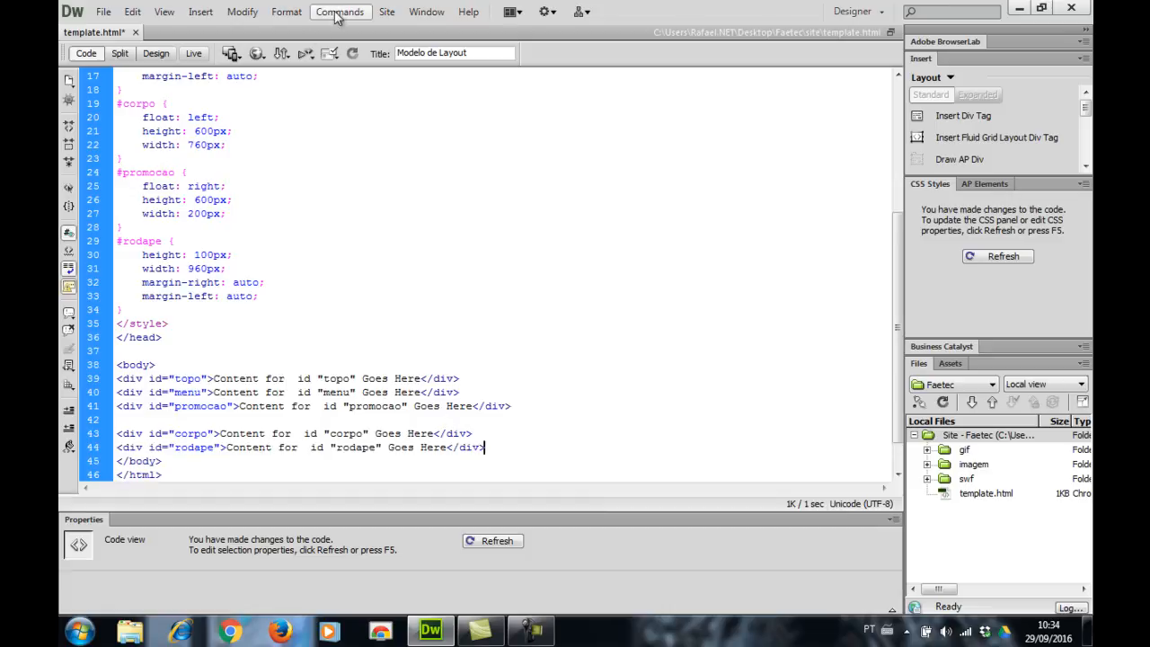
click(155, 55)
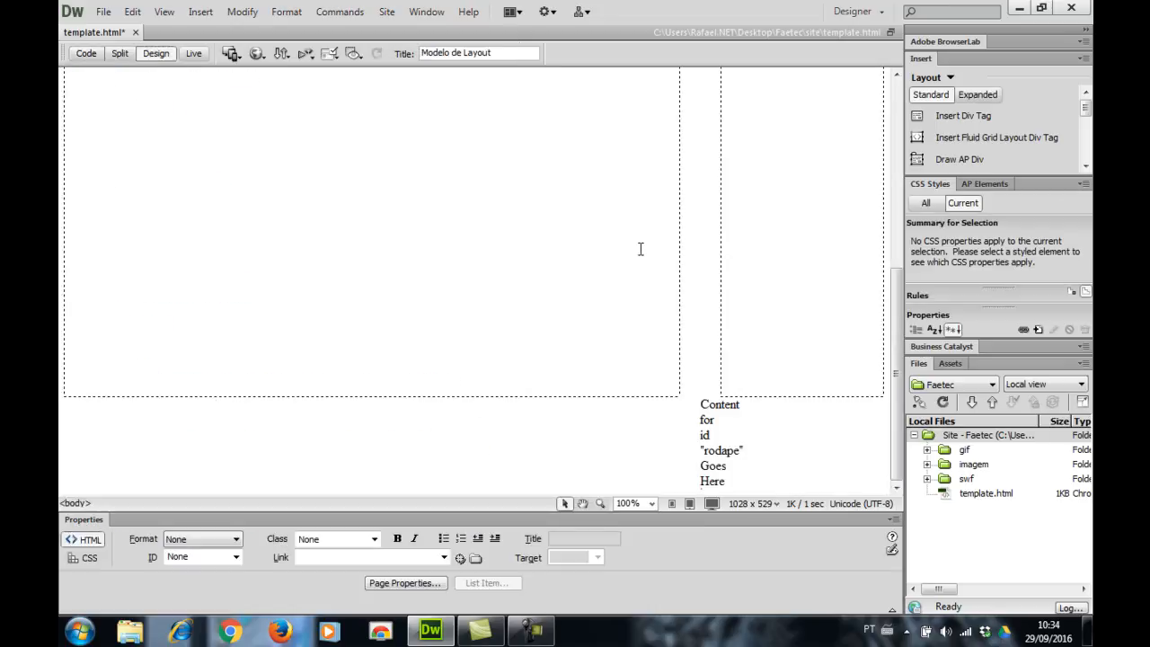
Undo the pasting of the rodape div below corpo and look over the remaining layout.
click(86, 54)
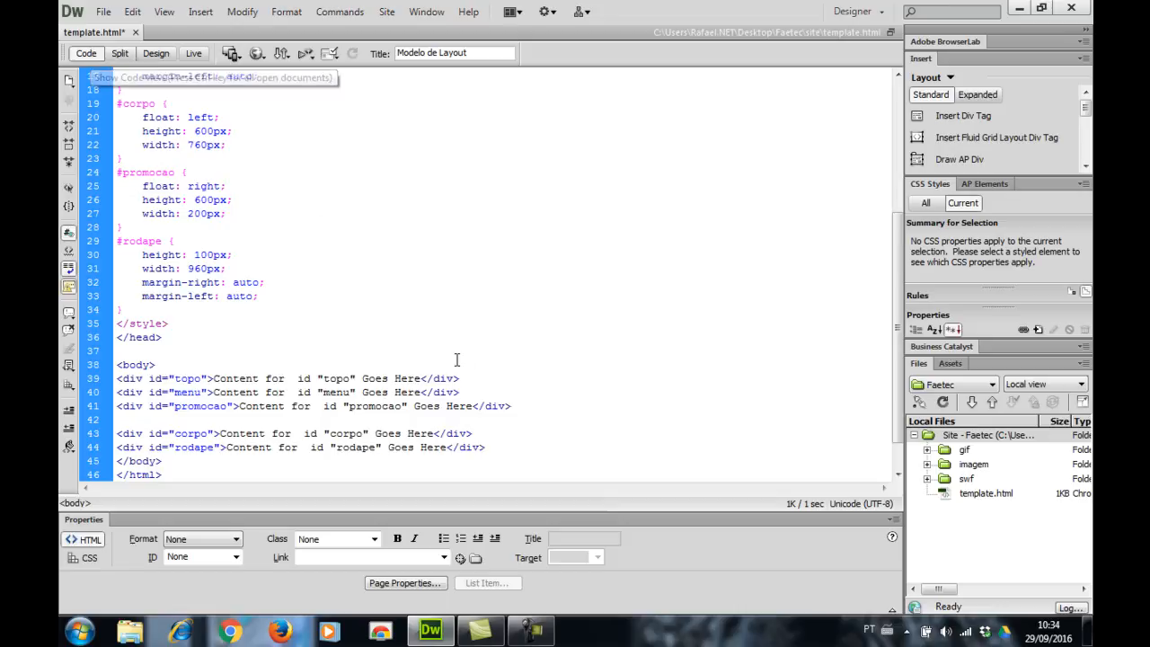
click(155, 55)
key(ctrl+z)
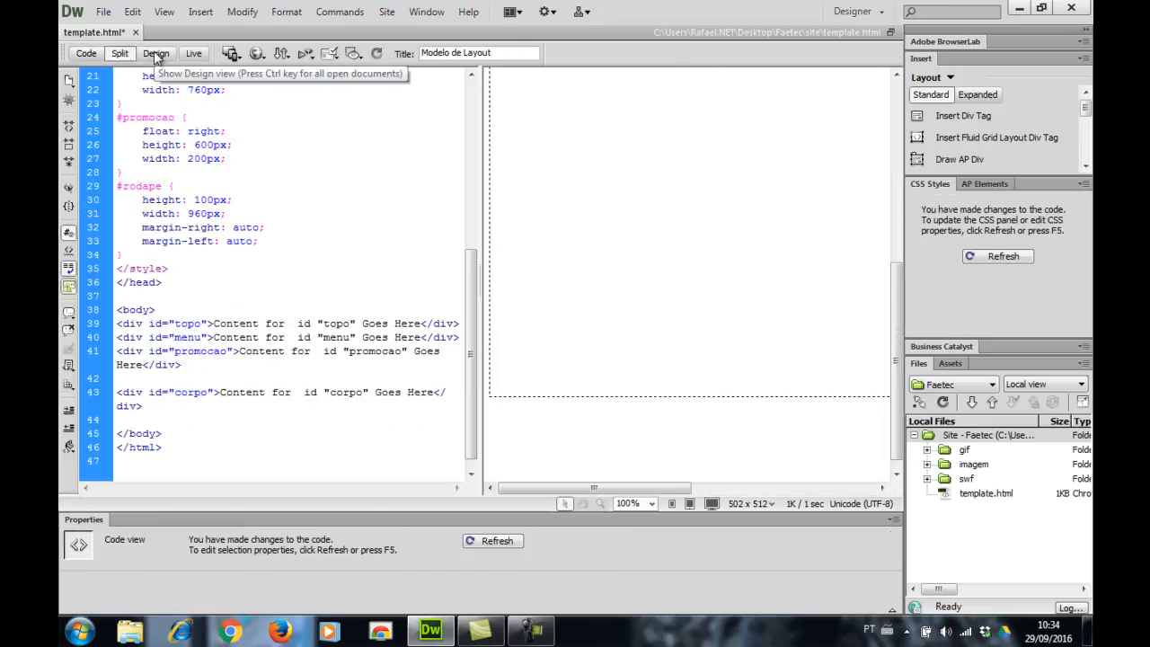
click(156, 55)
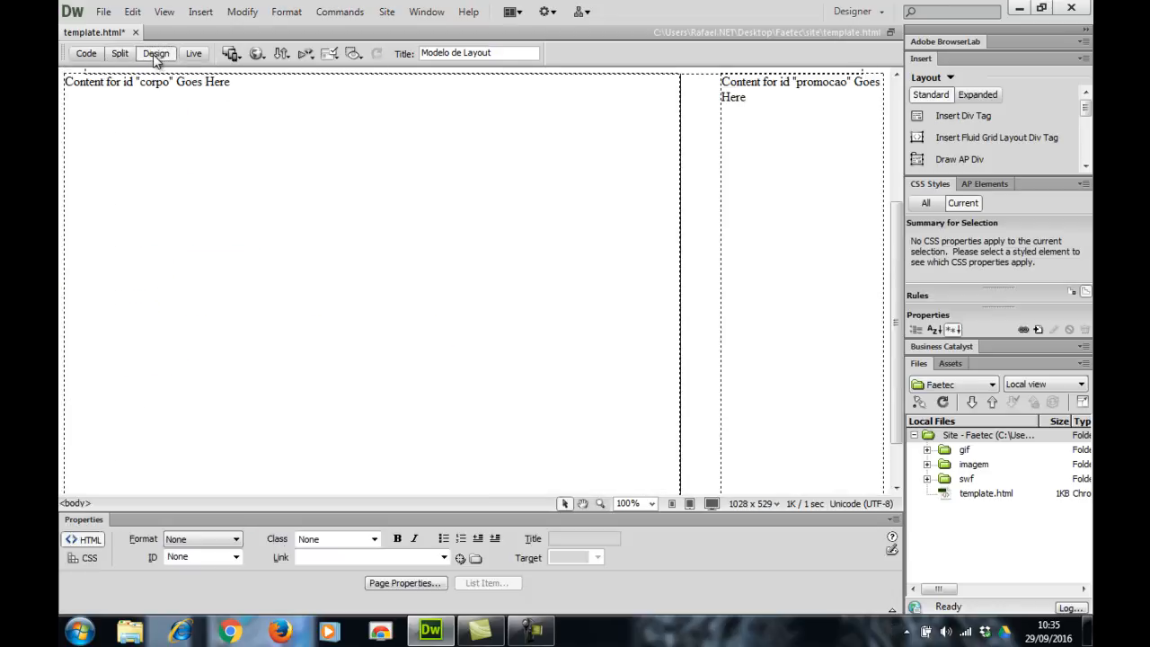
scroll(288, 74, down, 1)
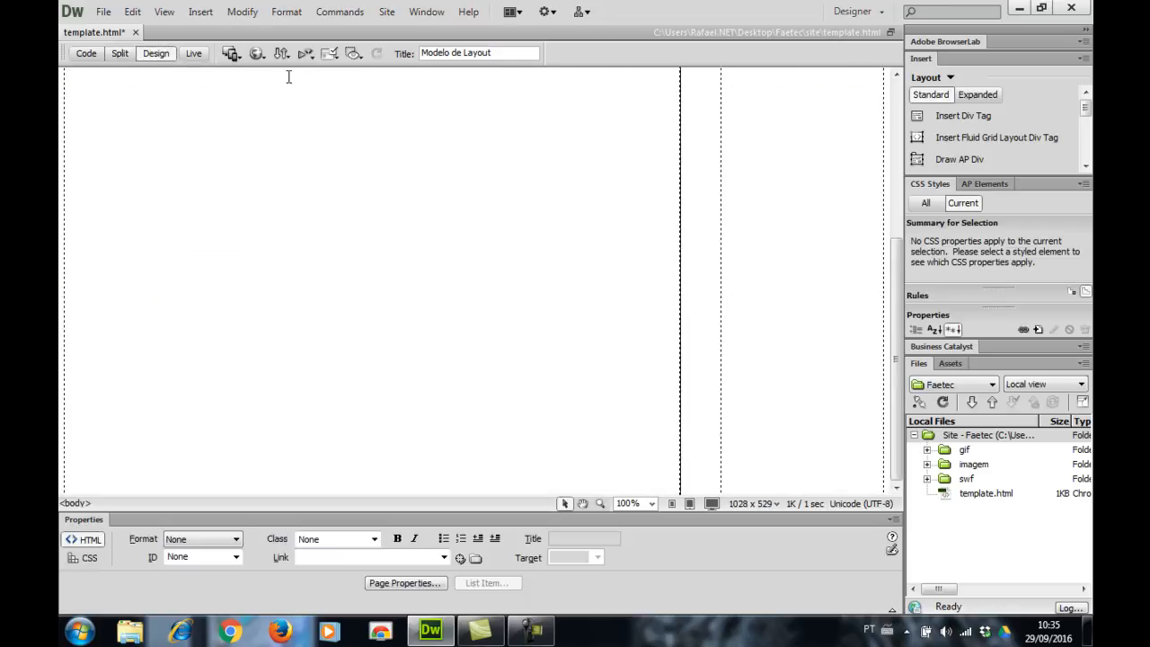
scroll(287, 73, up, 3)
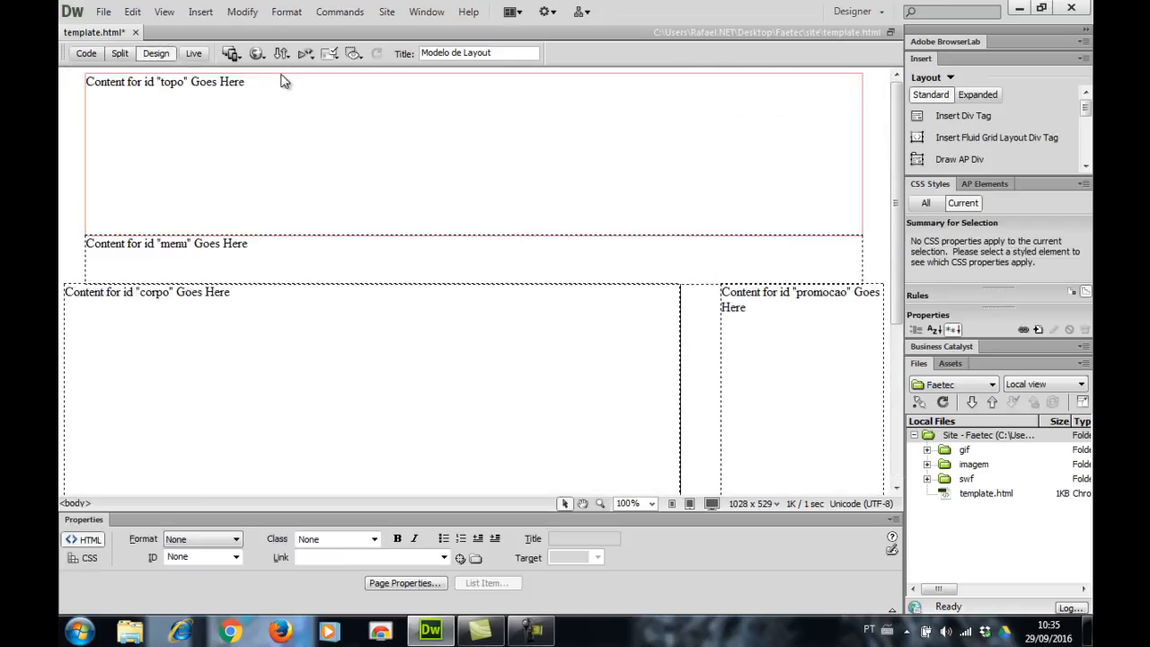
Delete the #rodape CSS rule and the blank line between the promocao and corpo divs from the code.
click(86, 53)
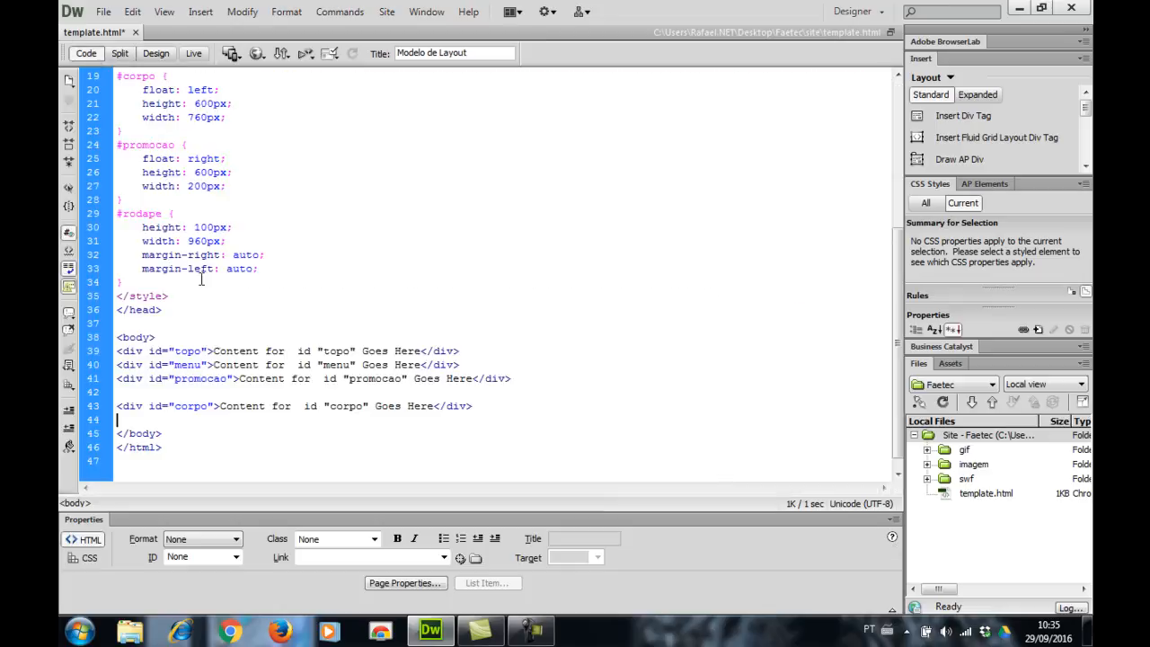
drag(147, 283, 116, 214)
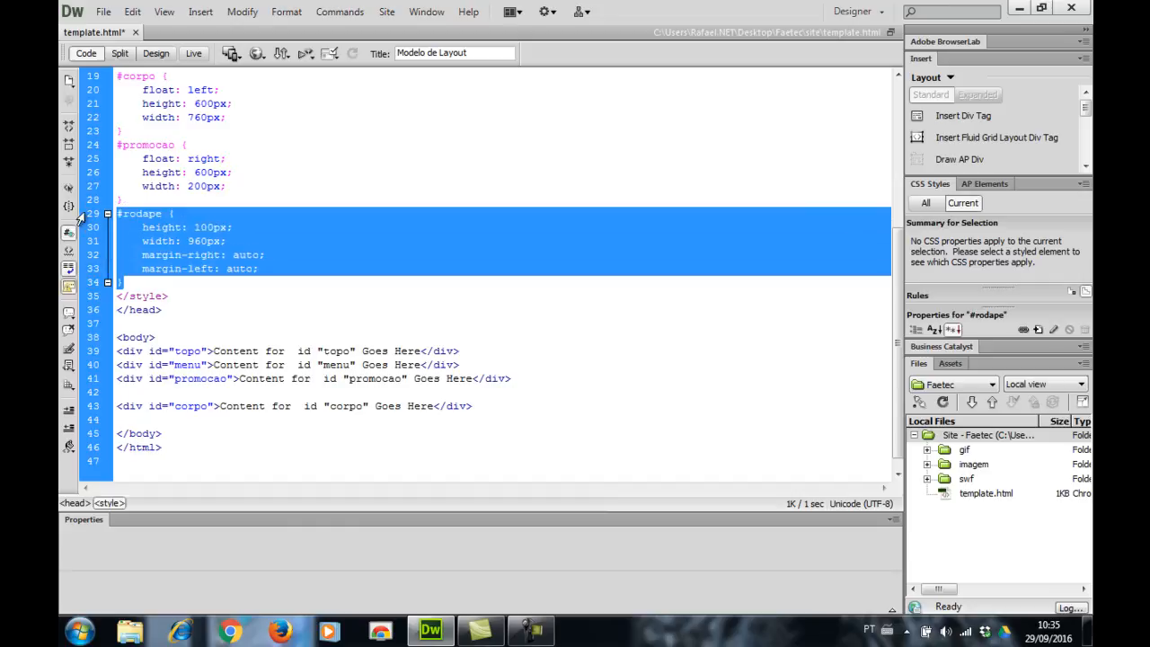
key(Delete)
key(Delete)
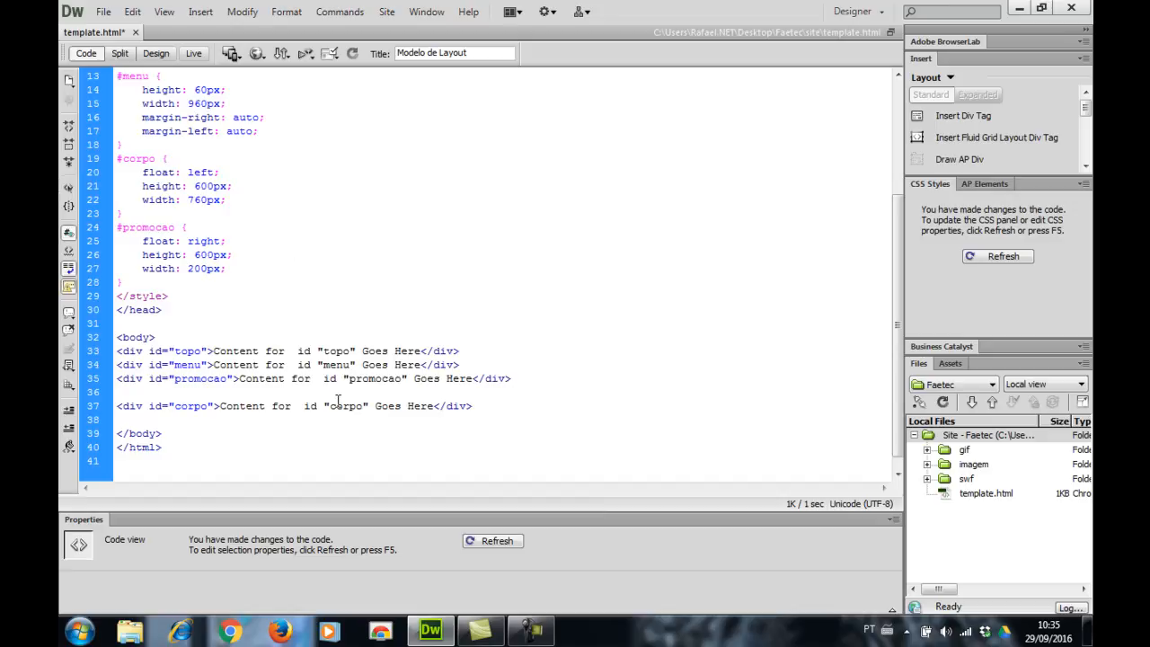
key(BackSpace)
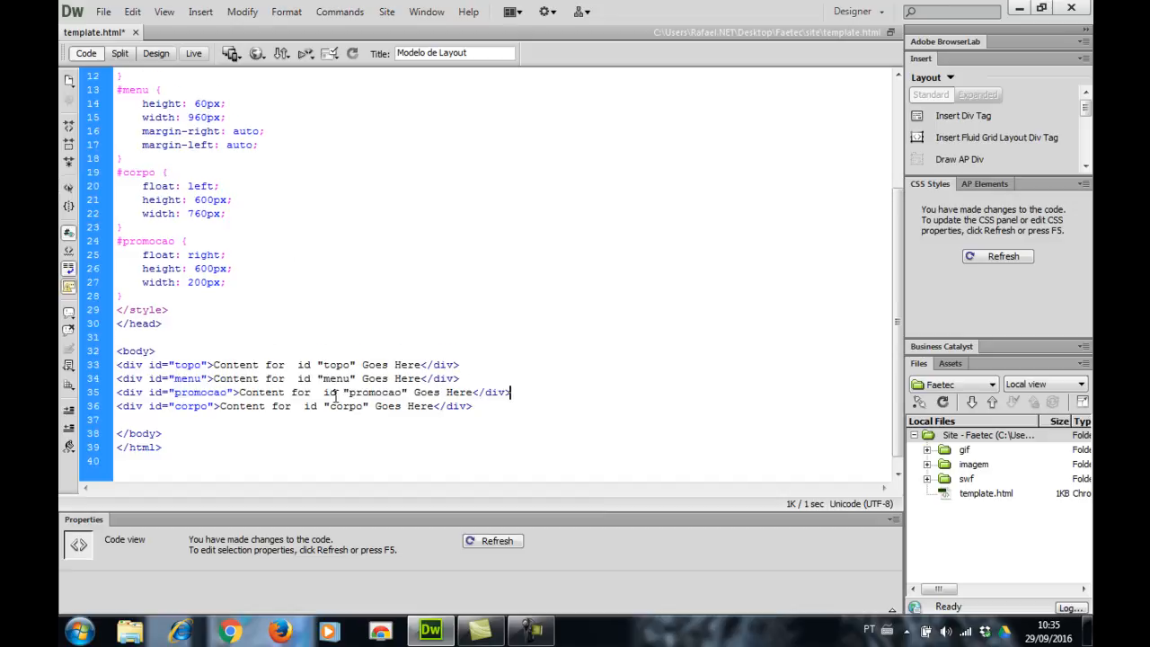
click(156, 53)
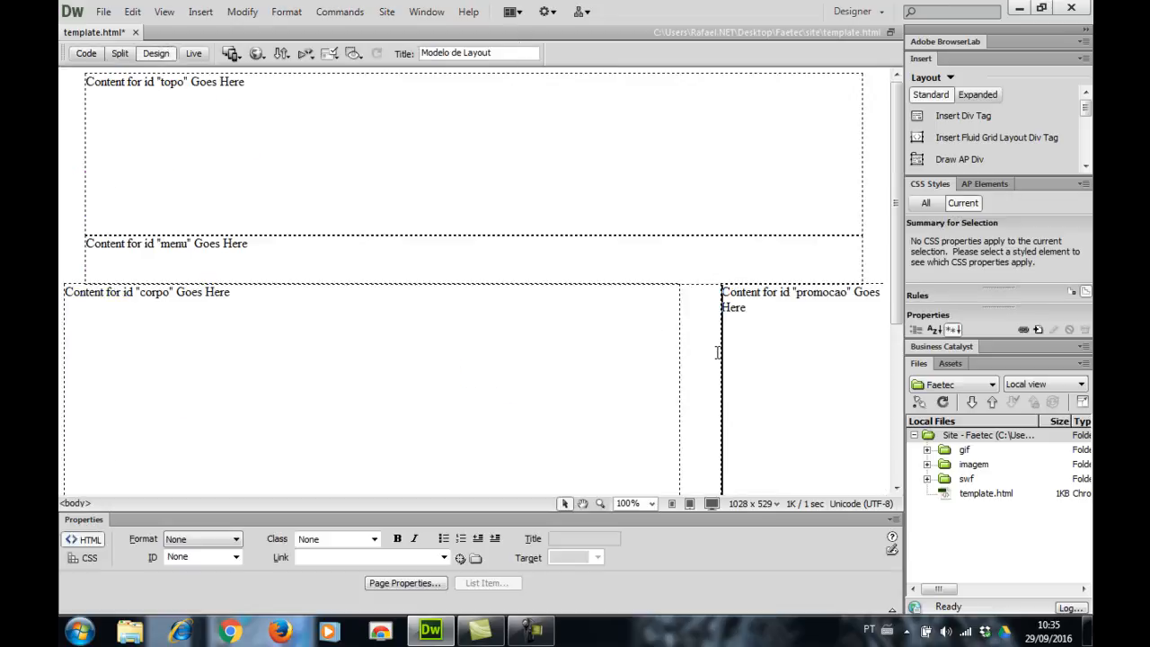
Start a new div after the corpo div with ID rodape and create a #rodape CSS rule for this document only.
click(956, 115)
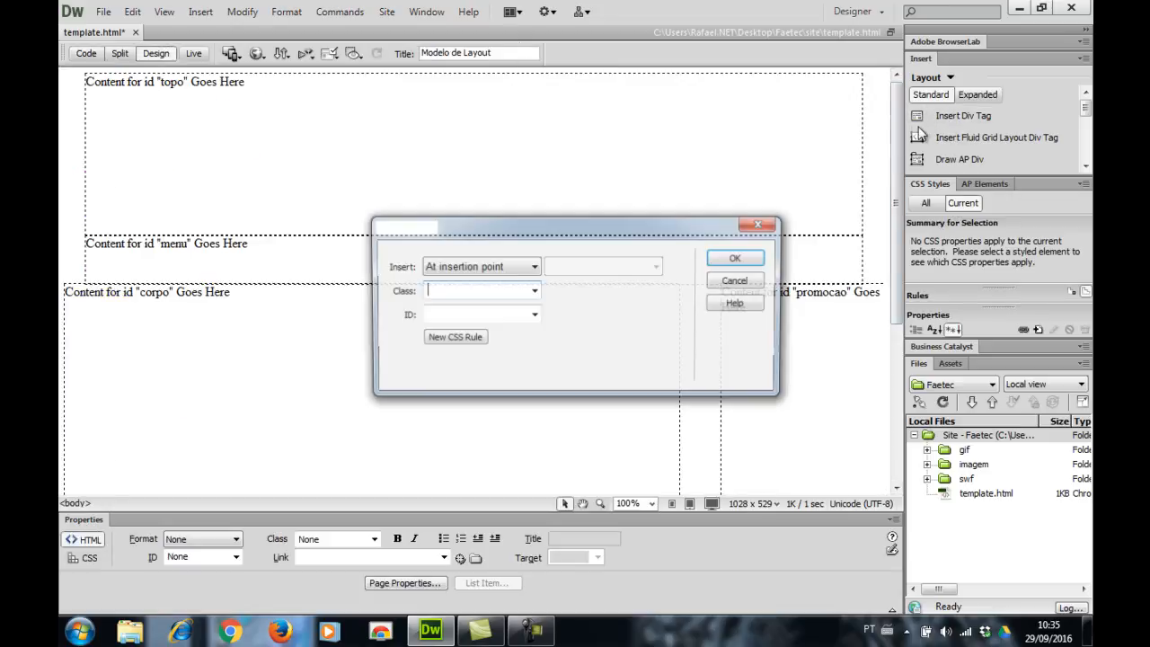
click(533, 317)
click(533, 316)
click(533, 267)
click(522, 335)
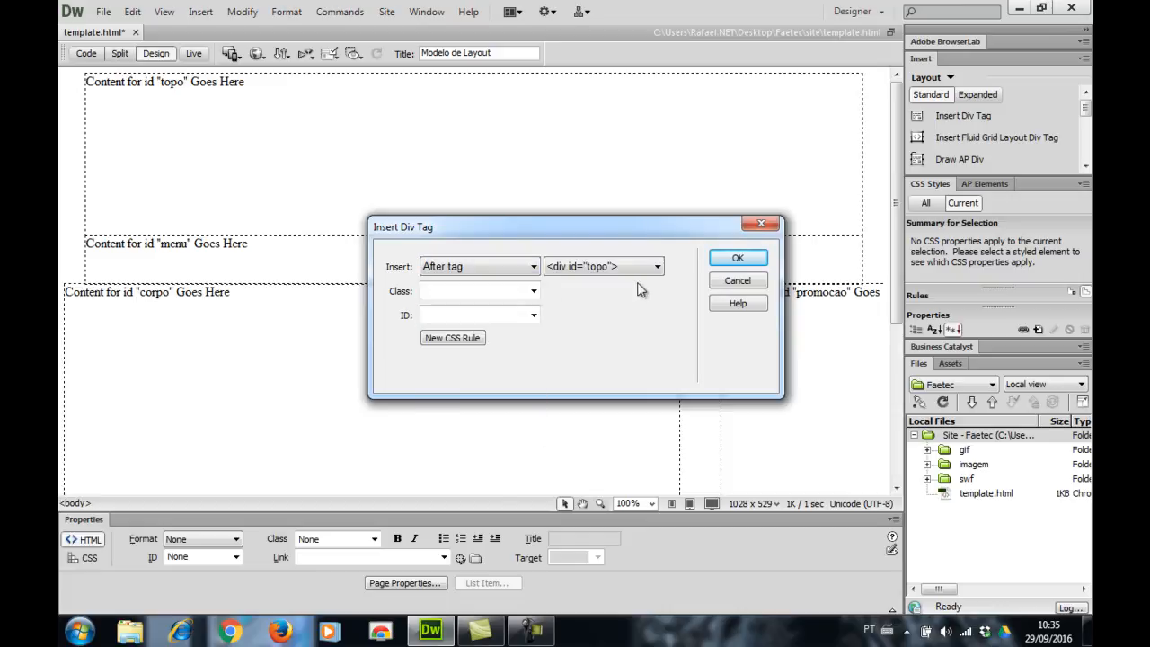
click(656, 267)
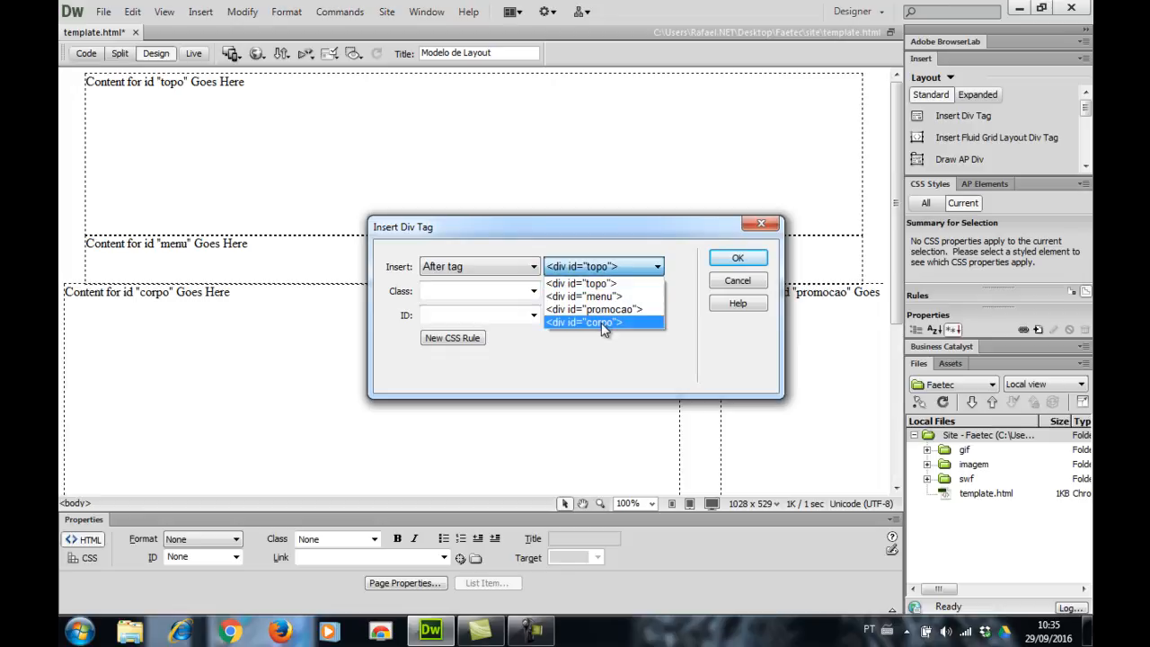
click(601, 323)
click(492, 318)
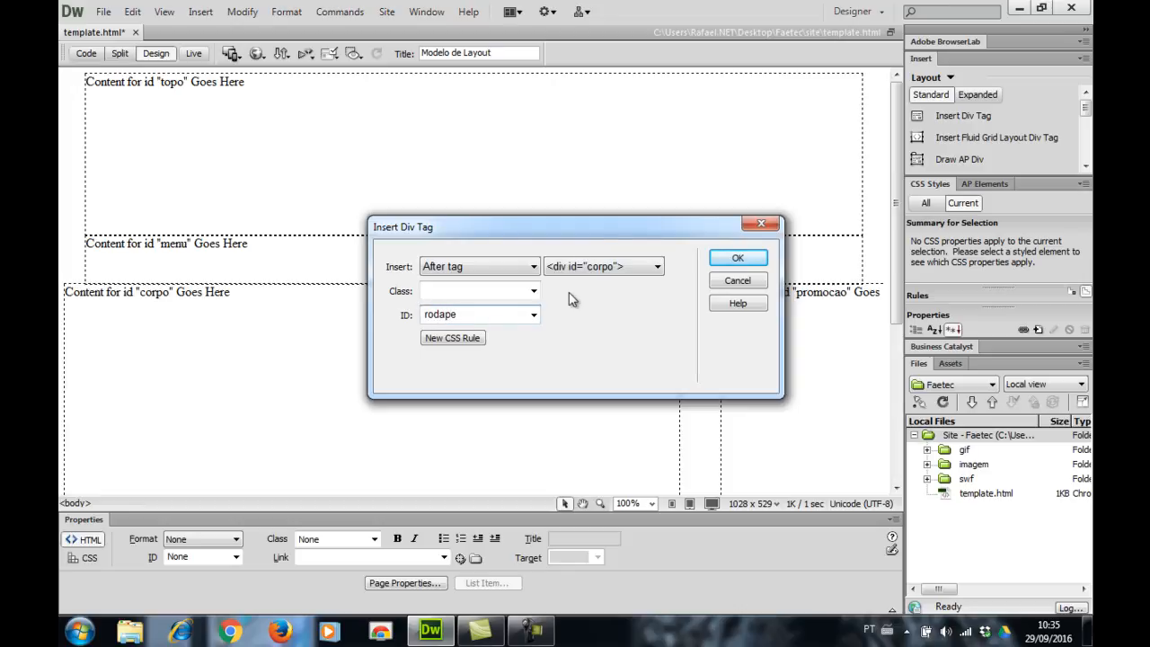
click(466, 340)
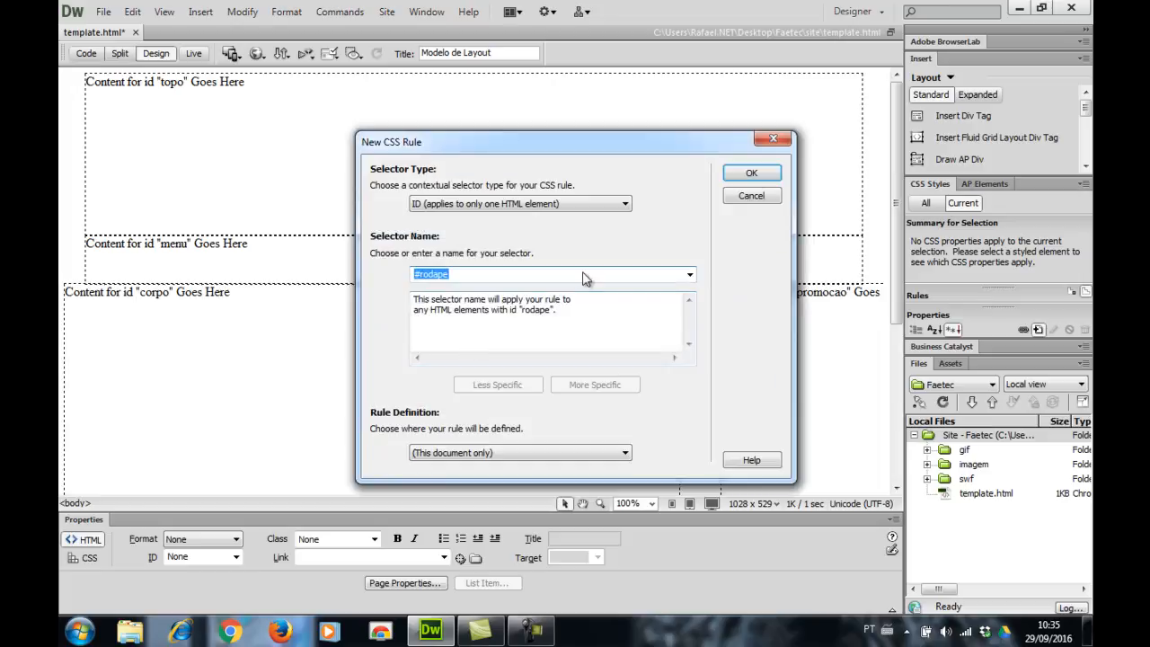
click(751, 173)
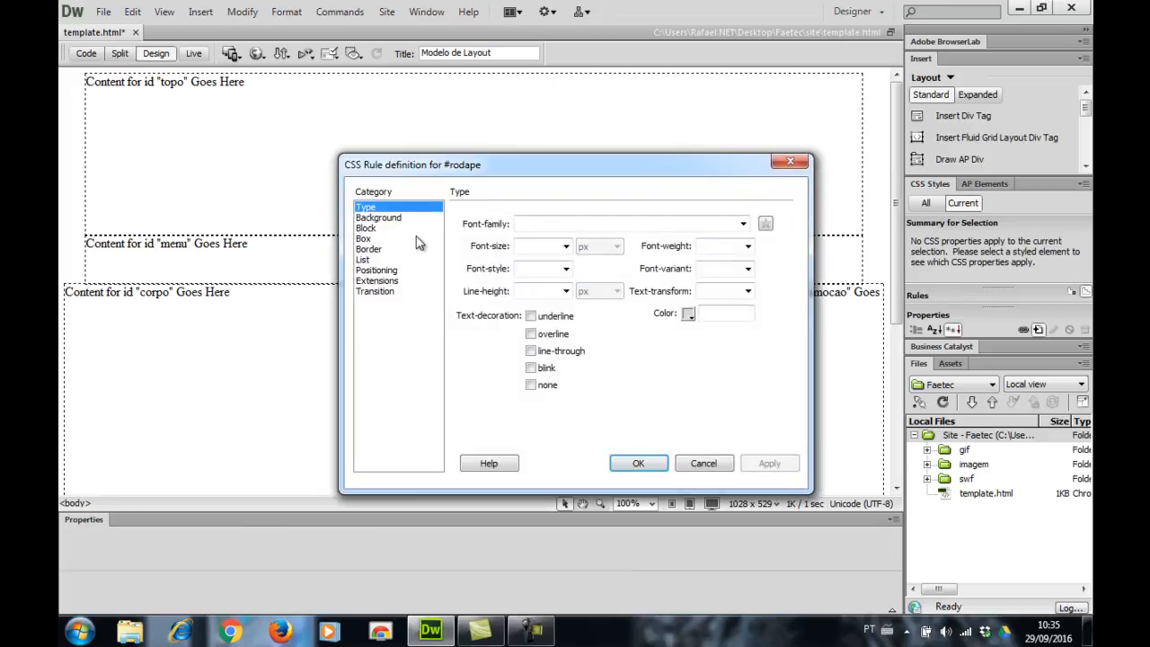
Set the new #rodape rule's box to 960 px wide and 100 px high.
click(375, 240)
click(527, 223)
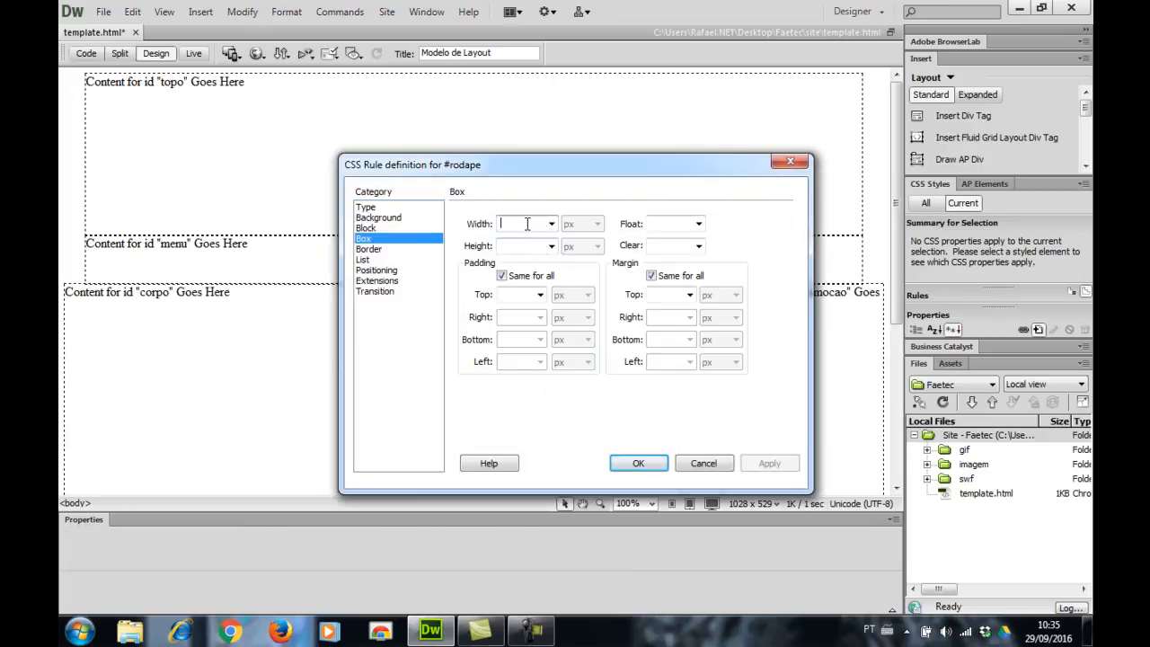
text(9)
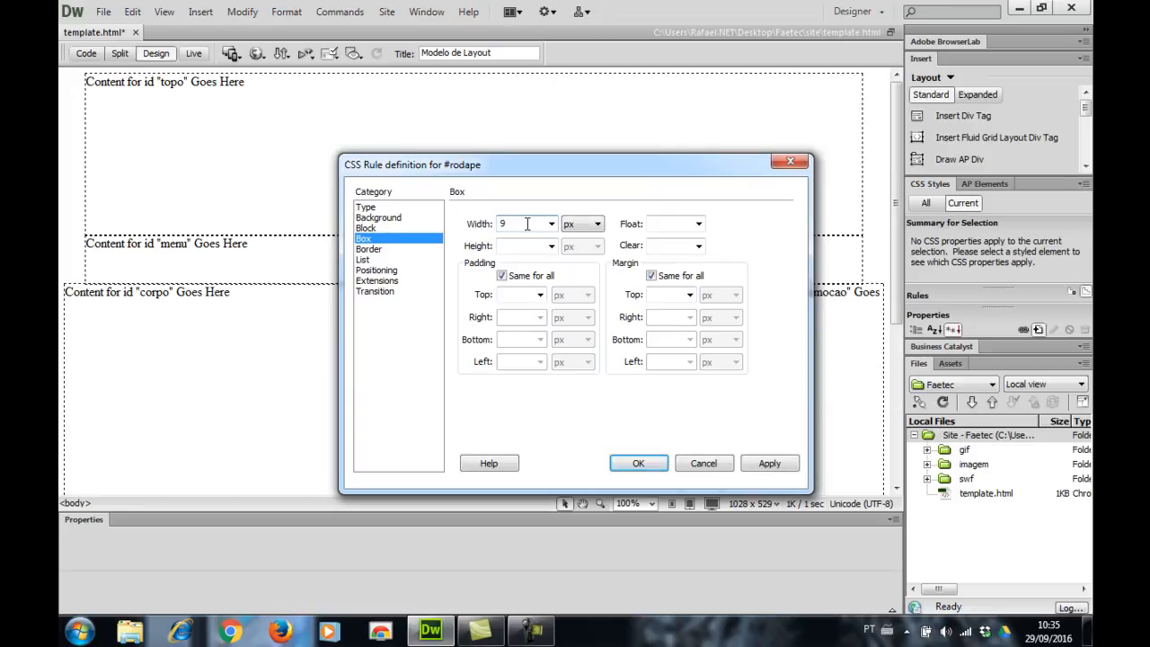
text(60)
click(526, 244)
text(100)
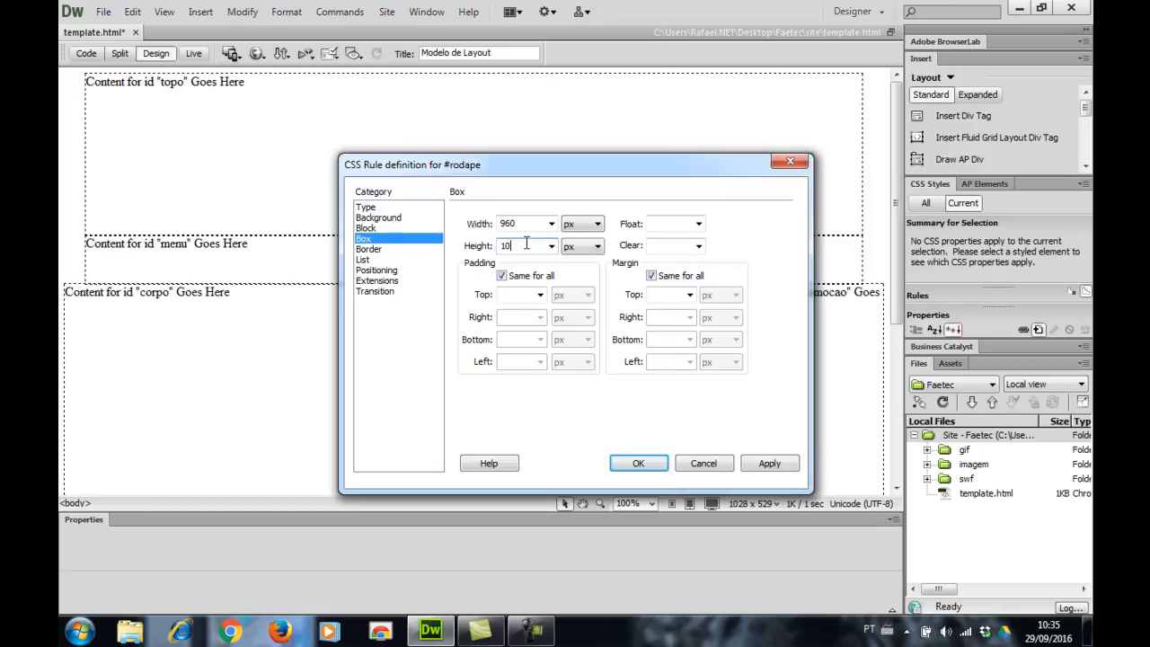
Set only the right and left margins of the #rodape rule to auto.
click(652, 276)
click(690, 317)
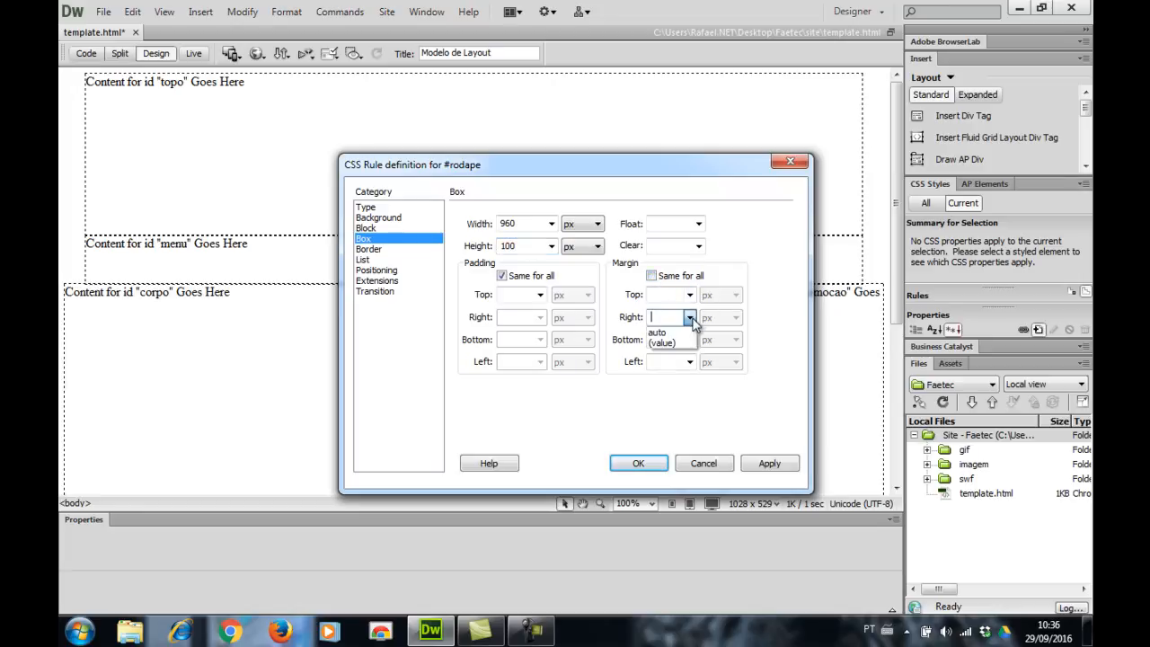
click(688, 332)
click(691, 362)
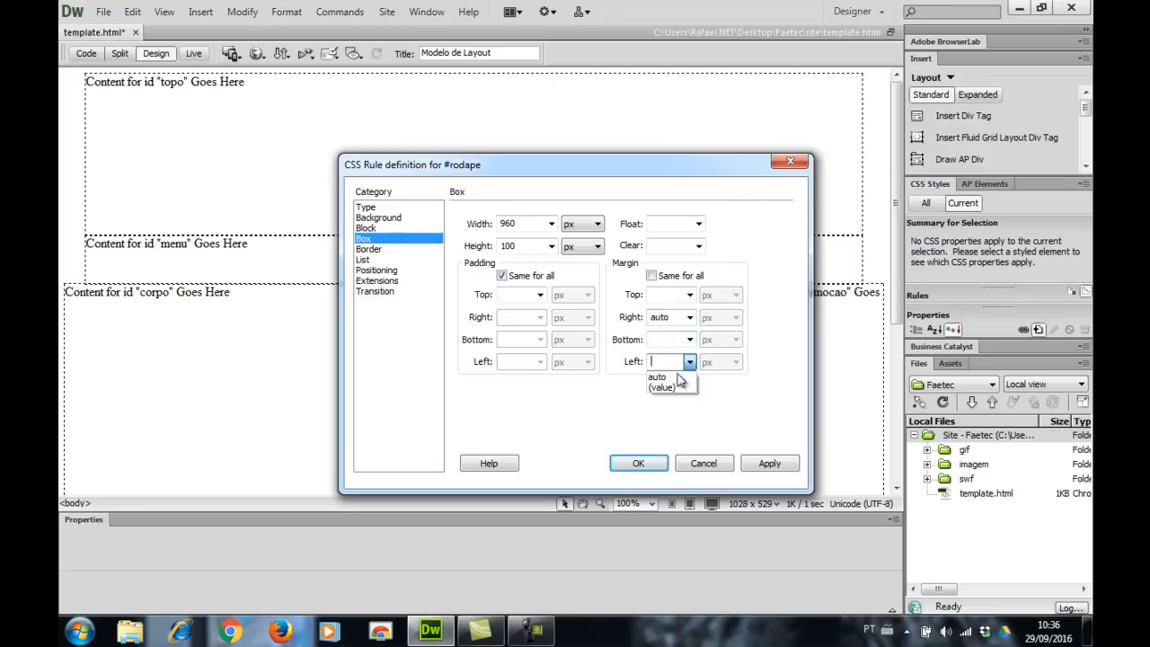
click(674, 375)
Set the #rodape rule's clear to both and insert the rodape div into the page.
click(699, 246)
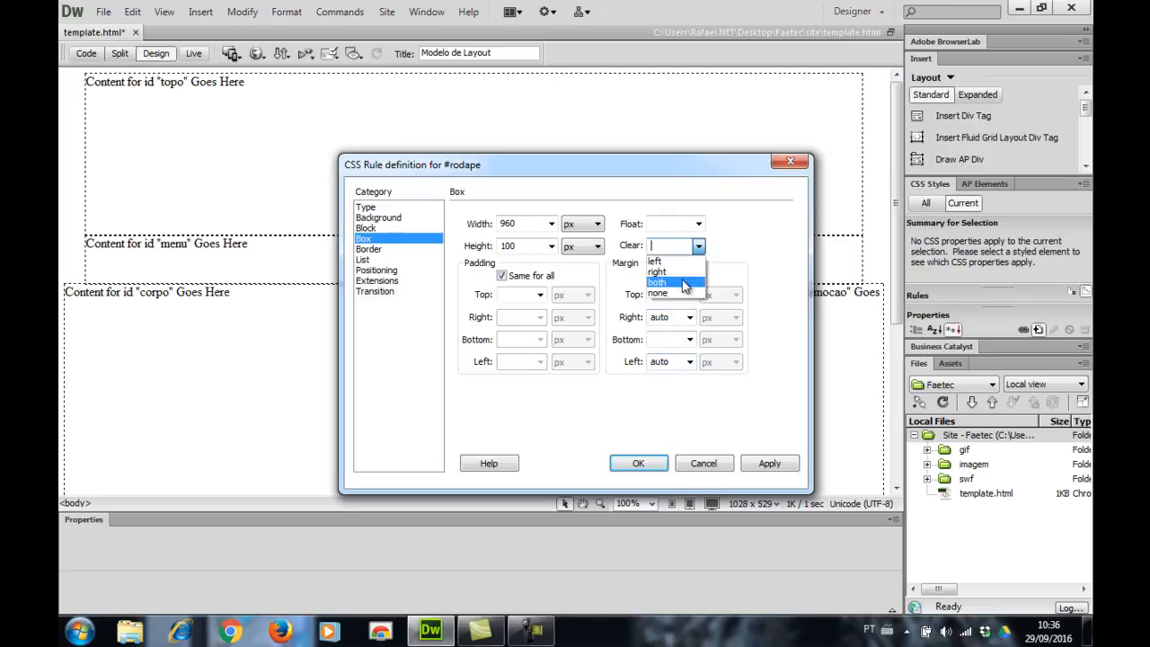
click(685, 283)
click(769, 463)
click(660, 466)
click(731, 262)
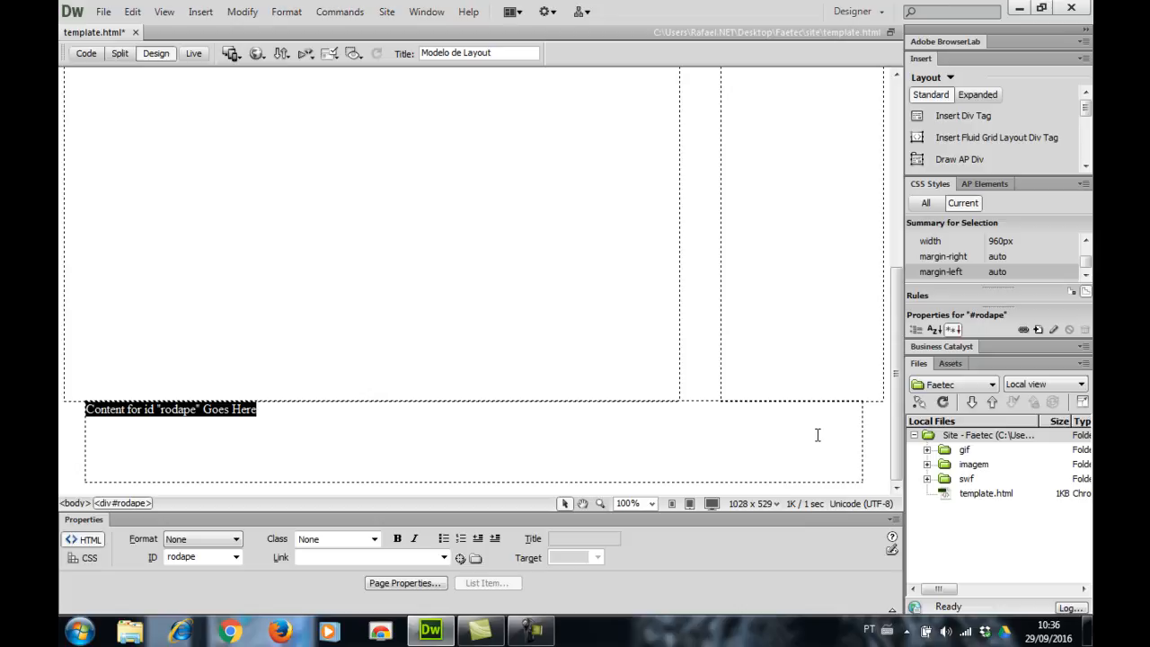
Try to wrap the whole page body in a new div with ID mae and a #mae CSS rule for this document only.
scroll(817, 435, up, 5)
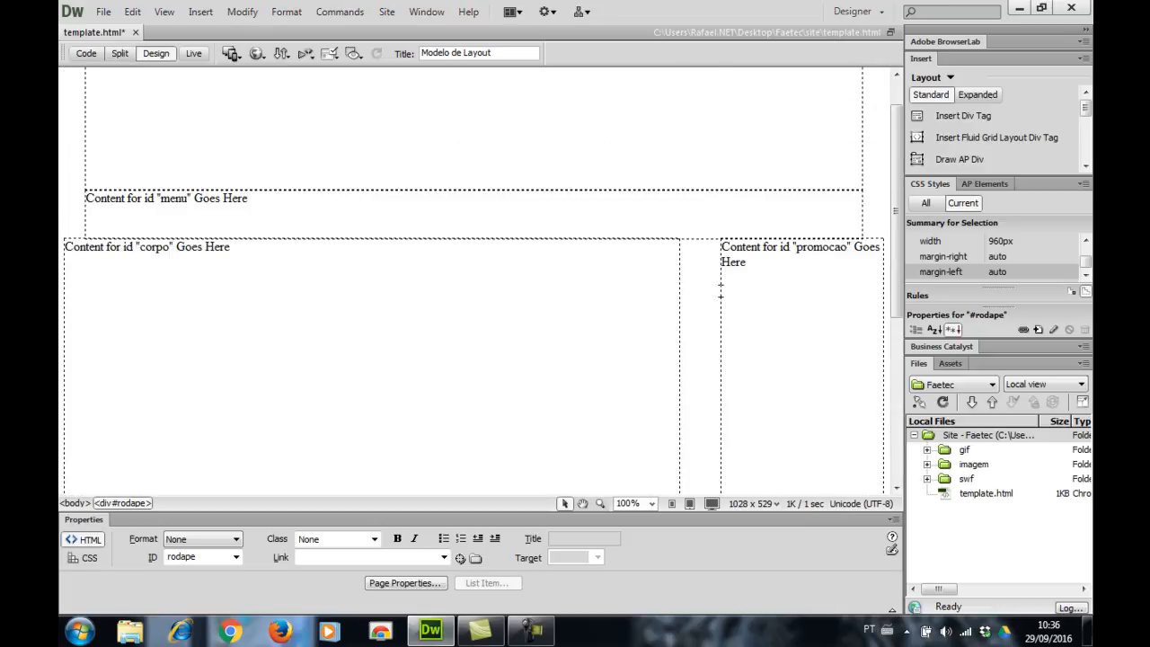
click(672, 171)
scroll(660, 224, up, 1)
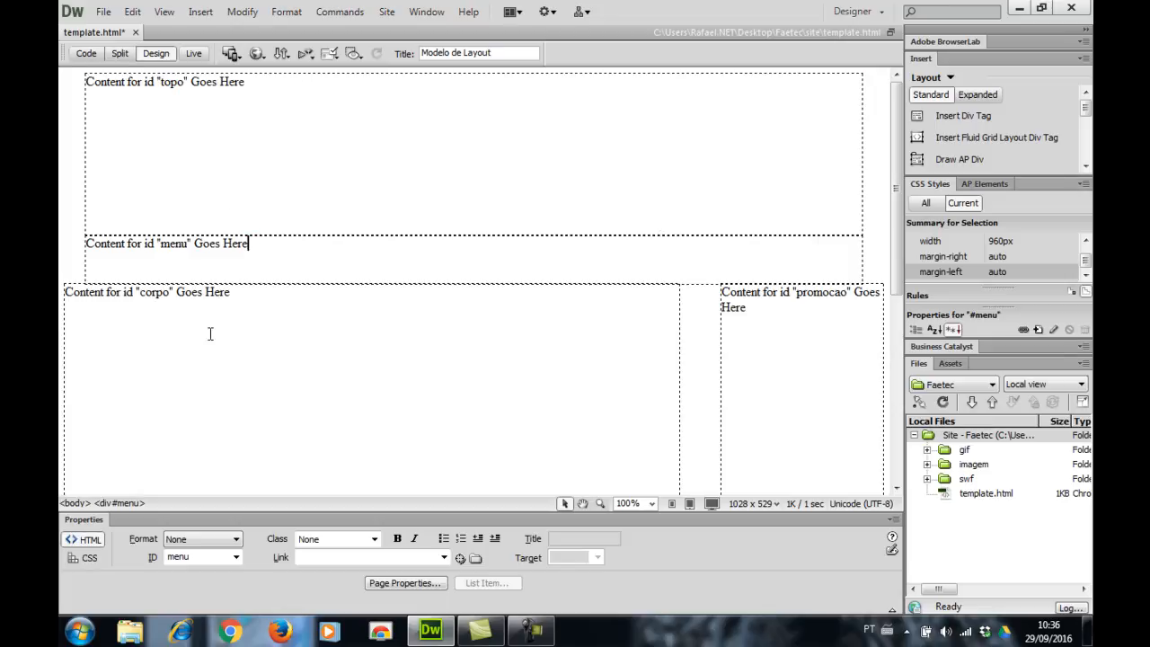
scroll(793, 315, down, 5)
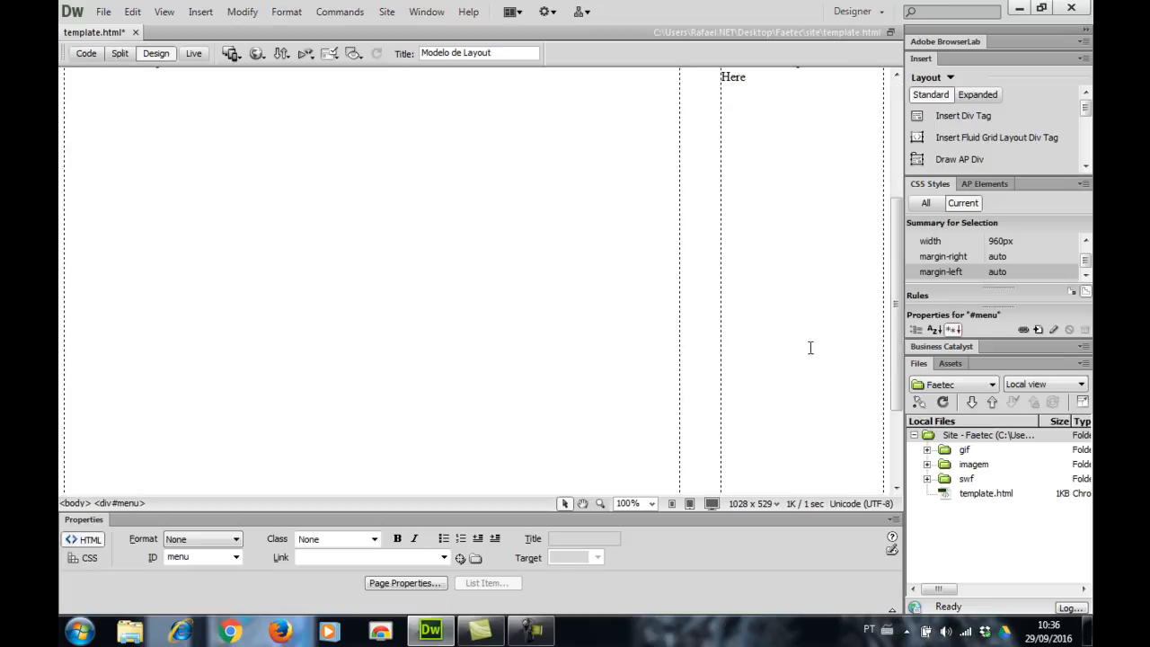
click(70, 506)
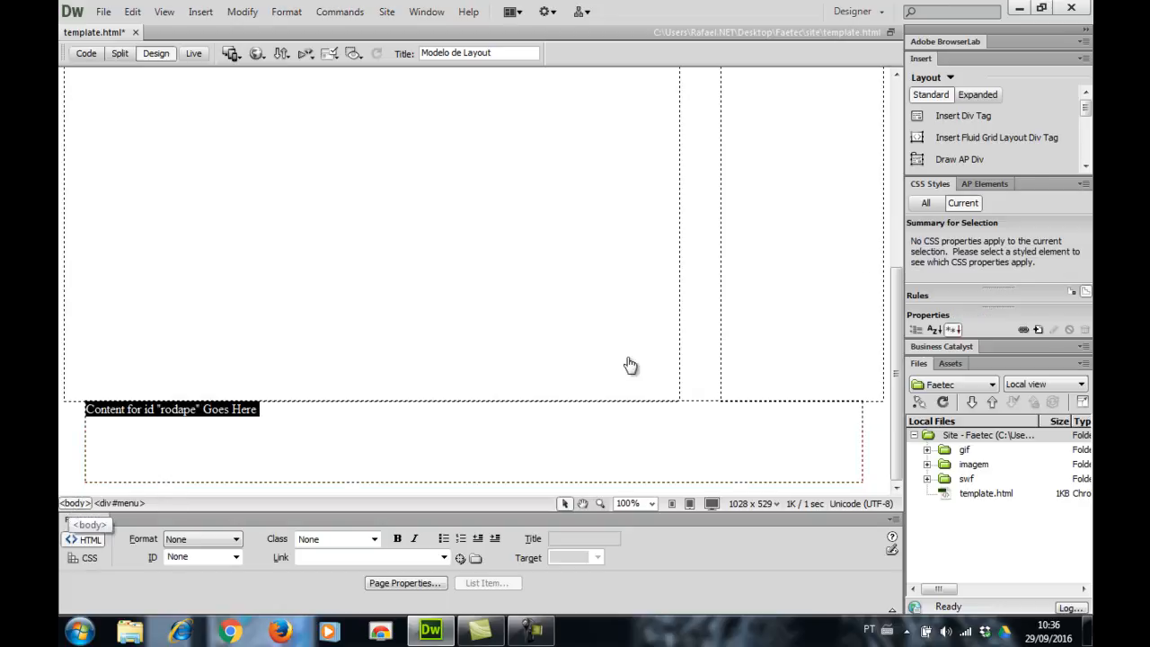
click(976, 122)
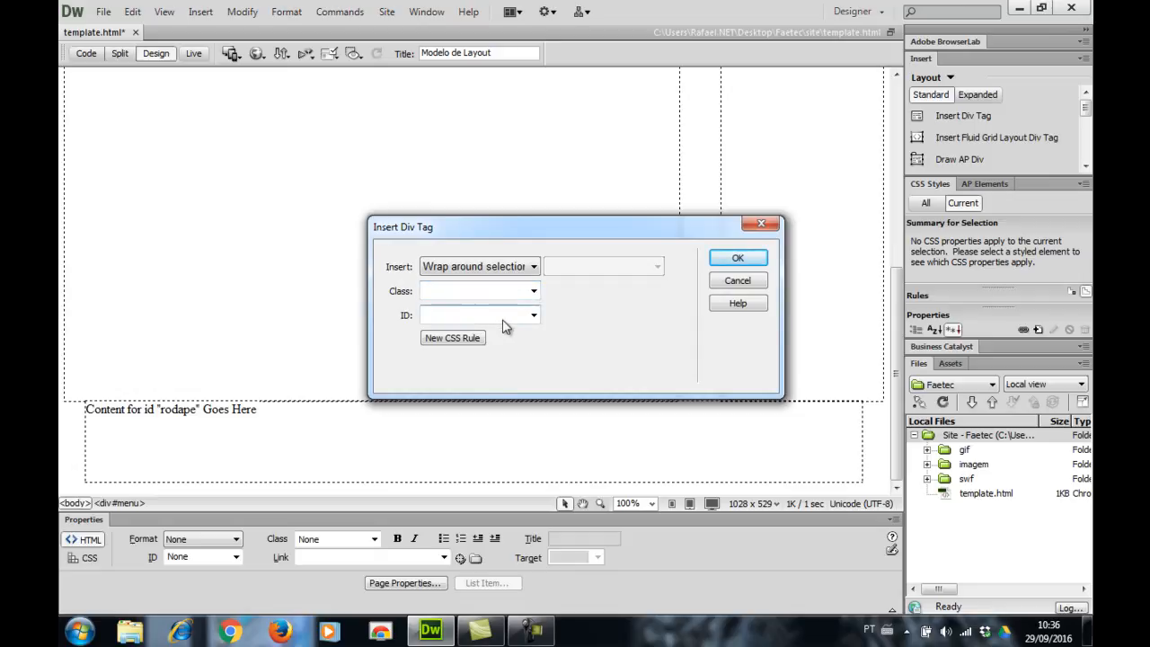
text(mae)
click(480, 341)
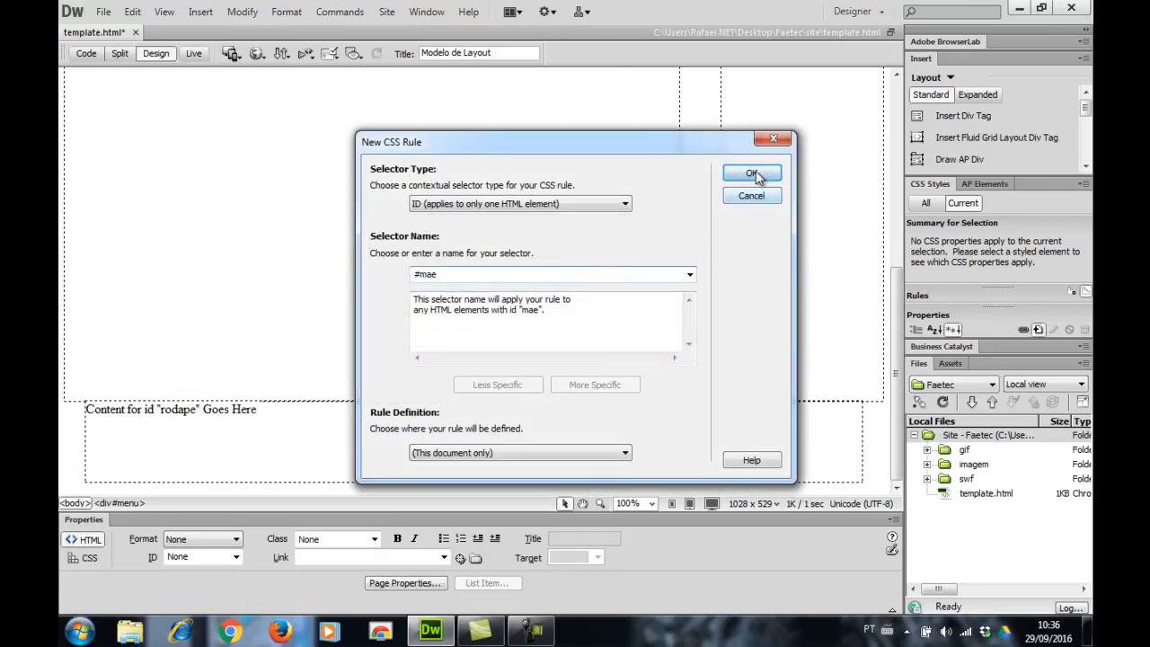
click(749, 175)
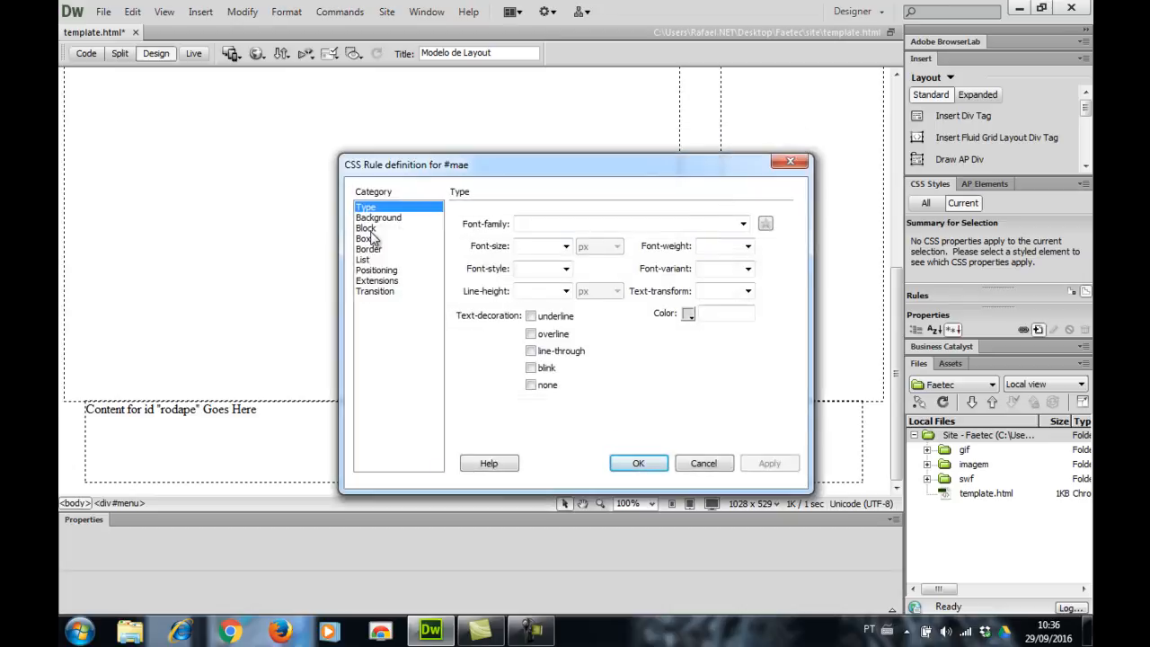
Set the #mae rule's width and its right and left margins to auto, and insert the mae div.
click(368, 229)
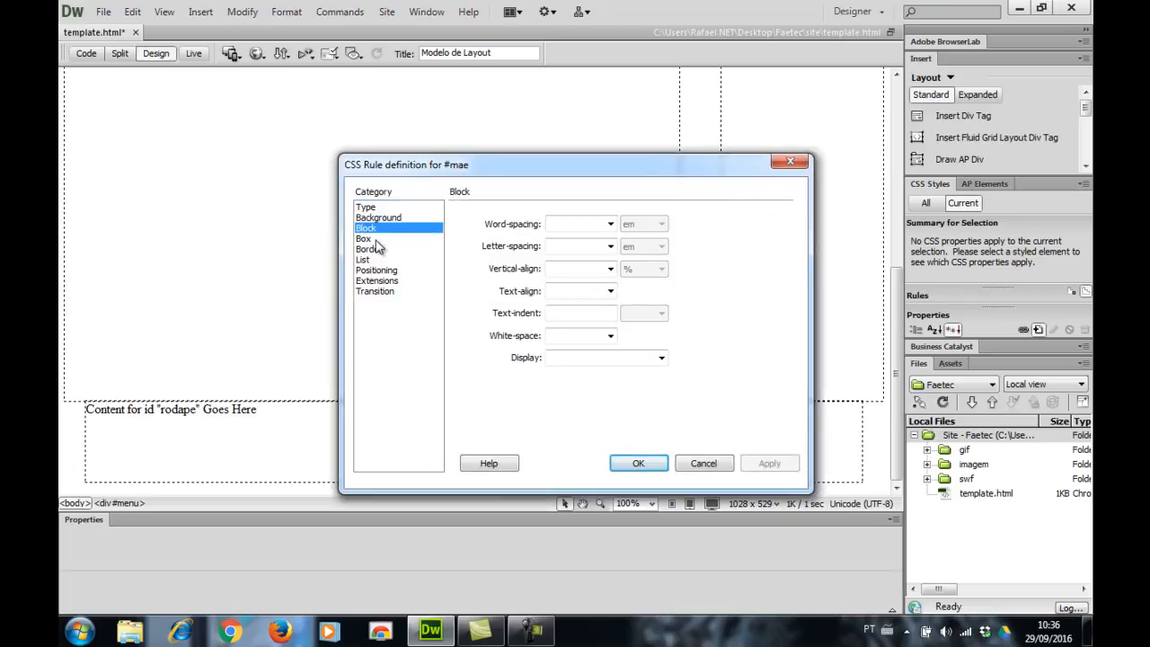
click(378, 238)
click(533, 228)
text(auto)
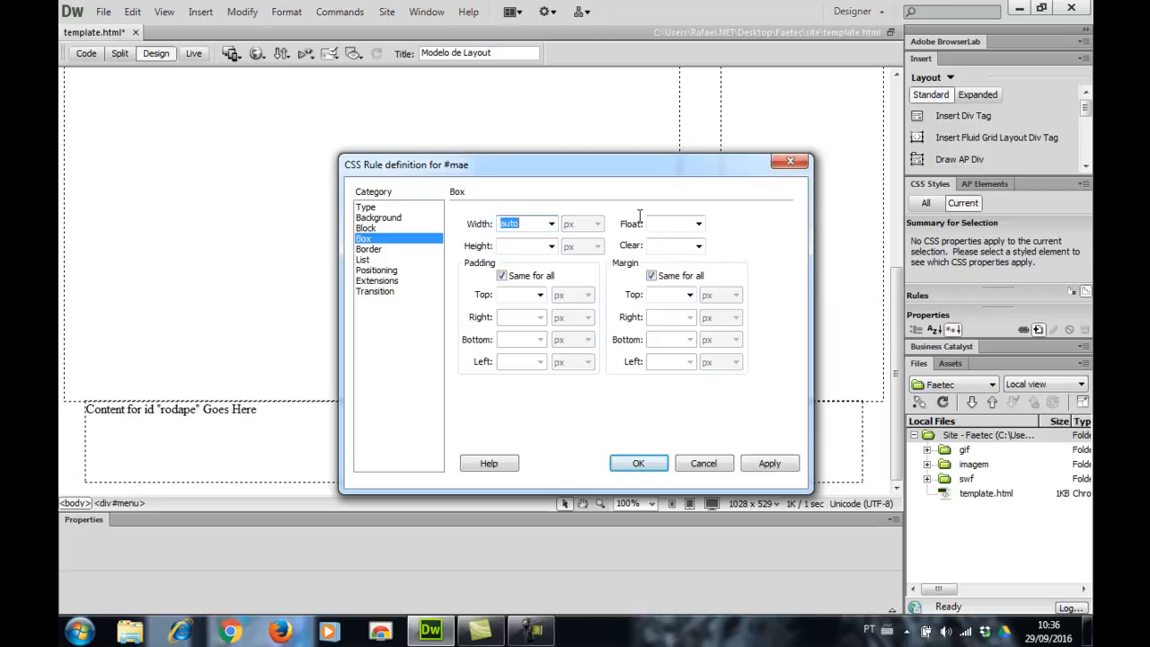
click(652, 275)
click(689, 317)
click(674, 333)
click(689, 361)
click(674, 378)
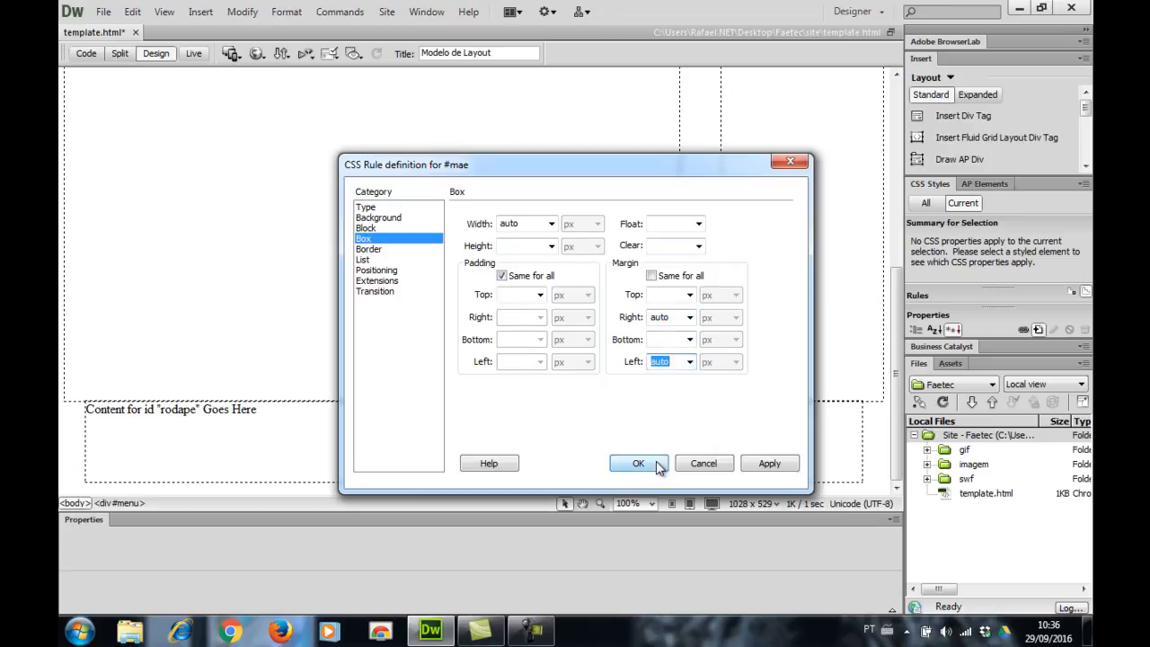
click(659, 466)
click(737, 260)
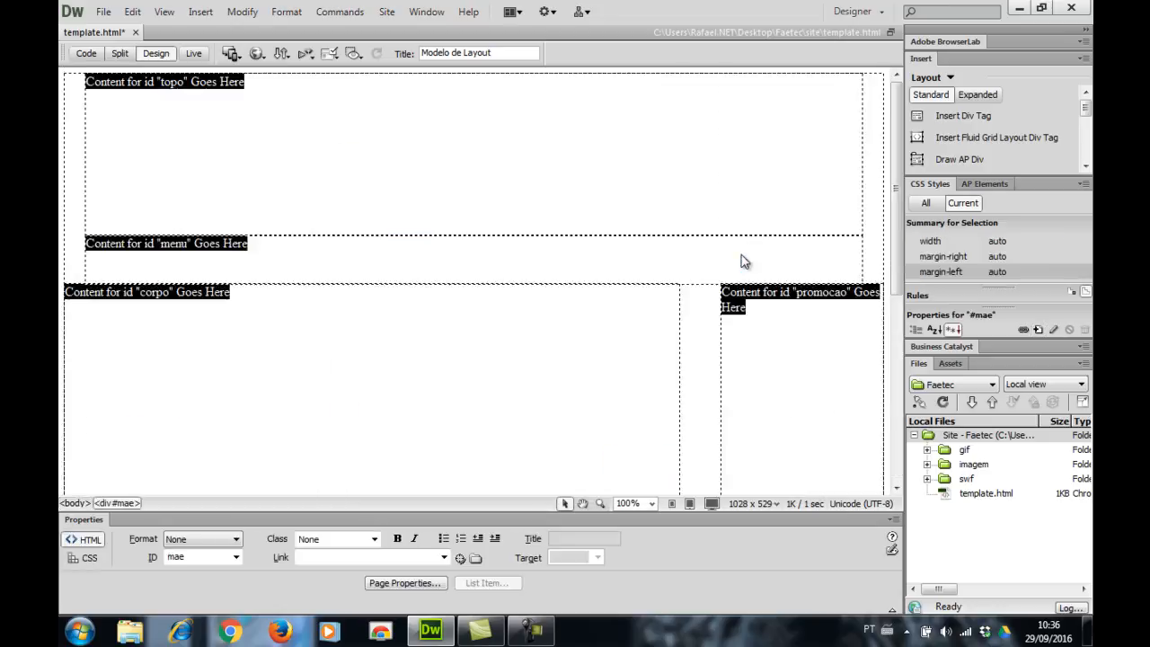
scroll(742, 255, down, 5)
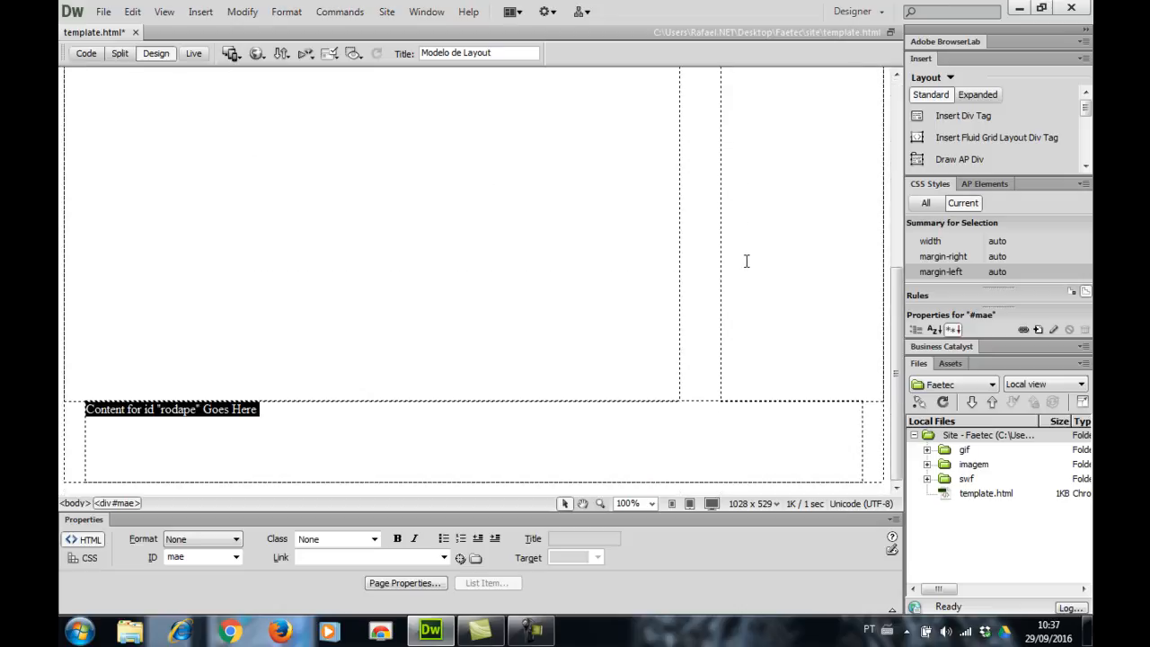
scroll(751, 267, up, 5)
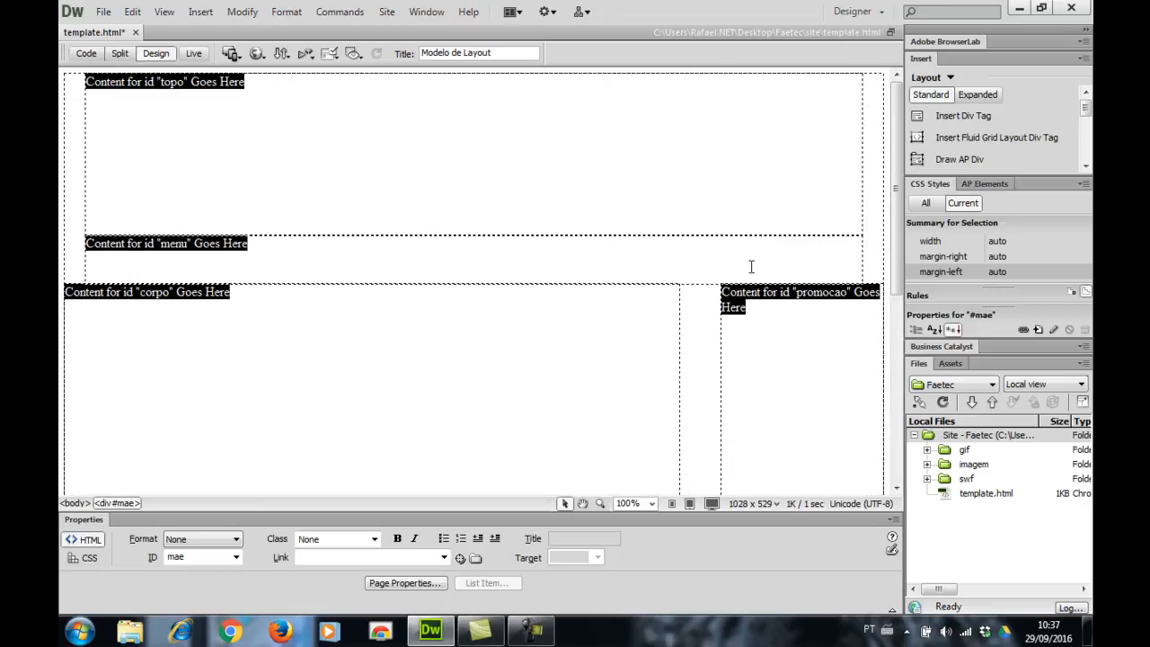
Undo the mae wrapper and start wrapping the body again in div mae, with a new #mae CSS rule for this document only.
click(750, 267)
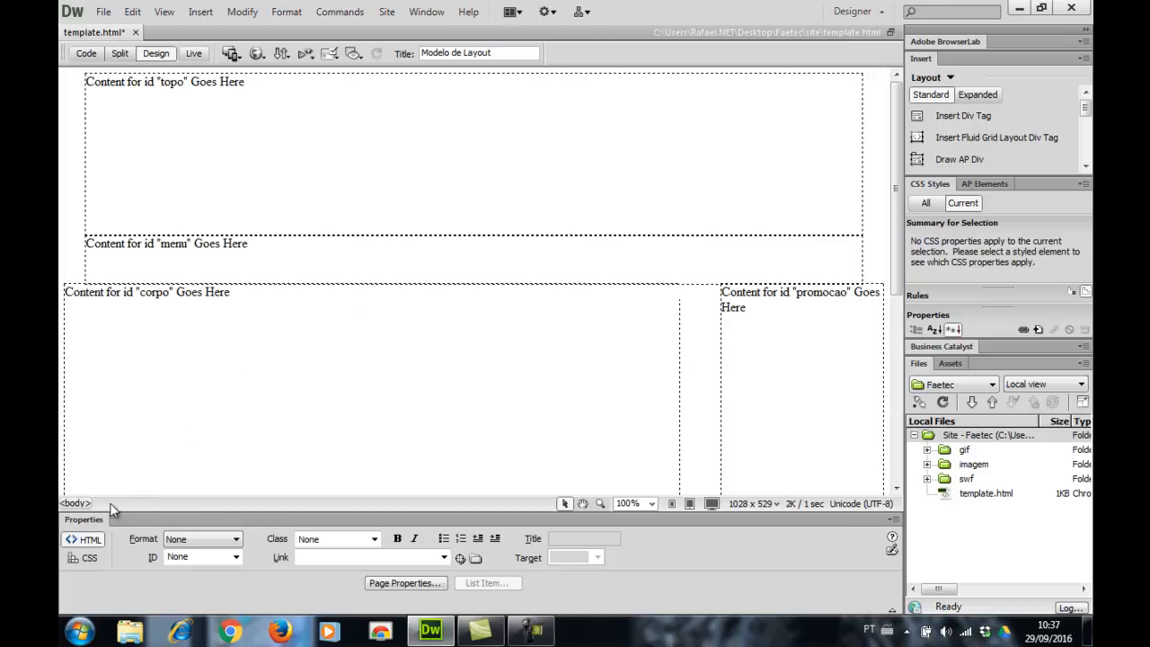
click(945, 124)
click(495, 315)
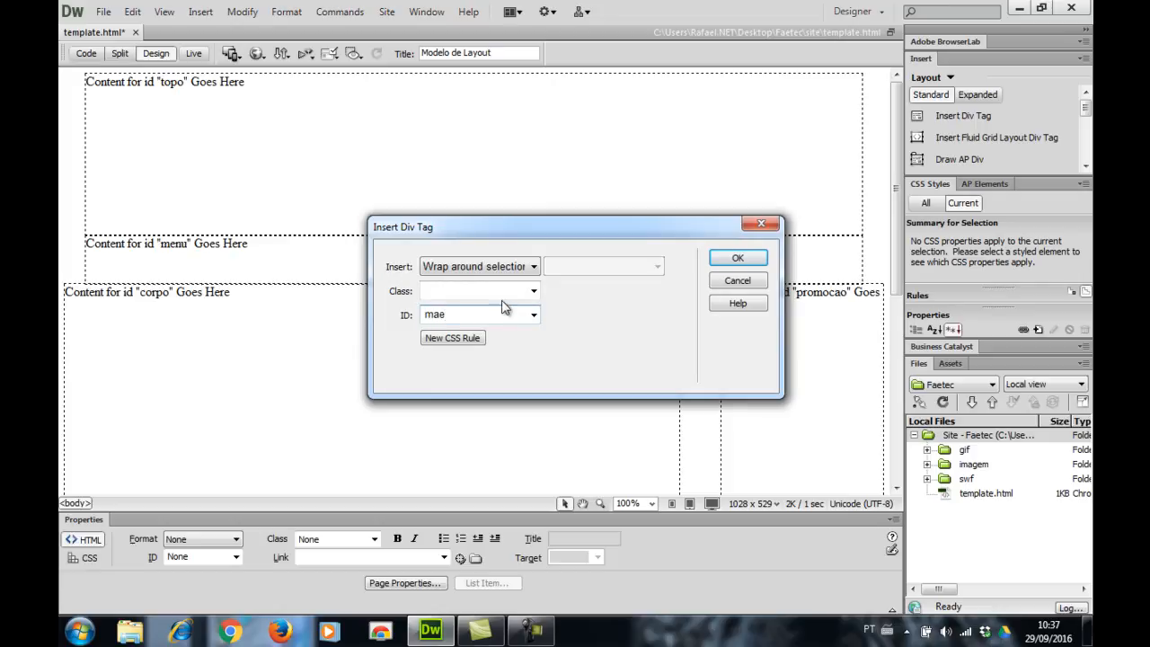
click(458, 338)
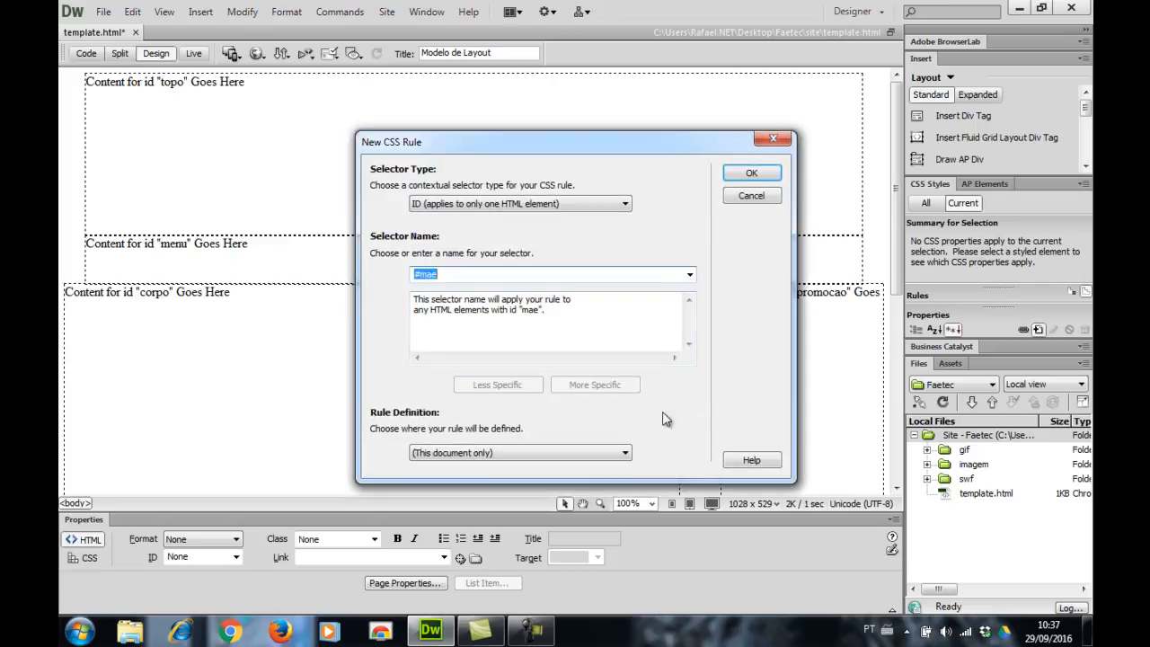
click(751, 173)
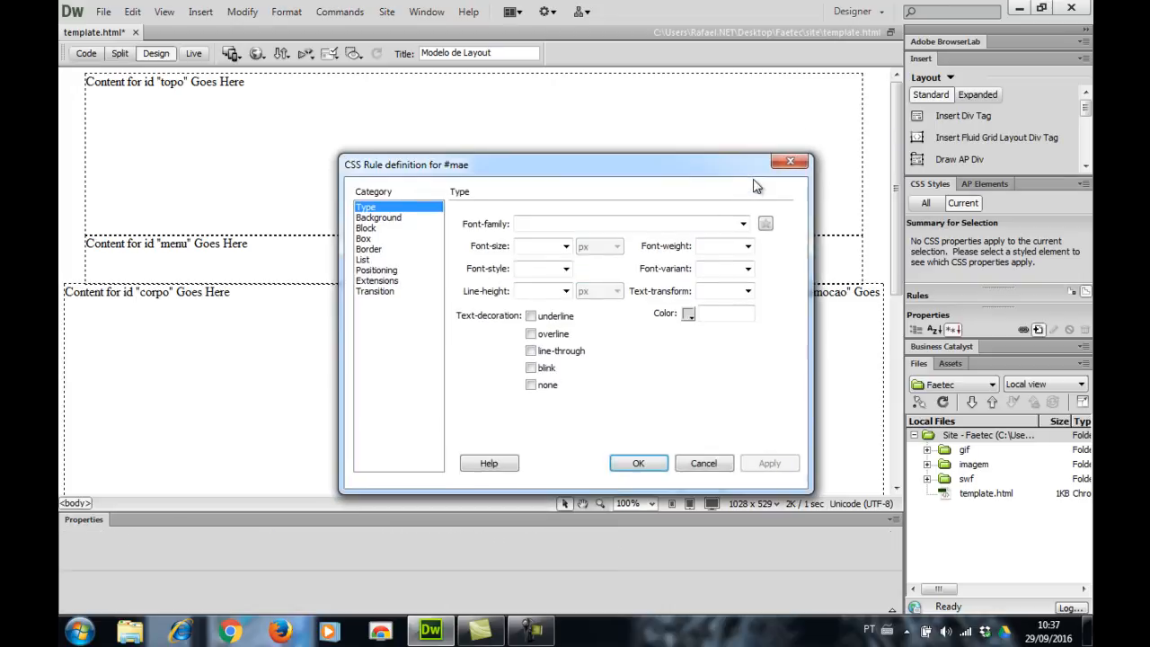
Set the #mae rule's box width to 960 px and choose its clear option.
click(378, 239)
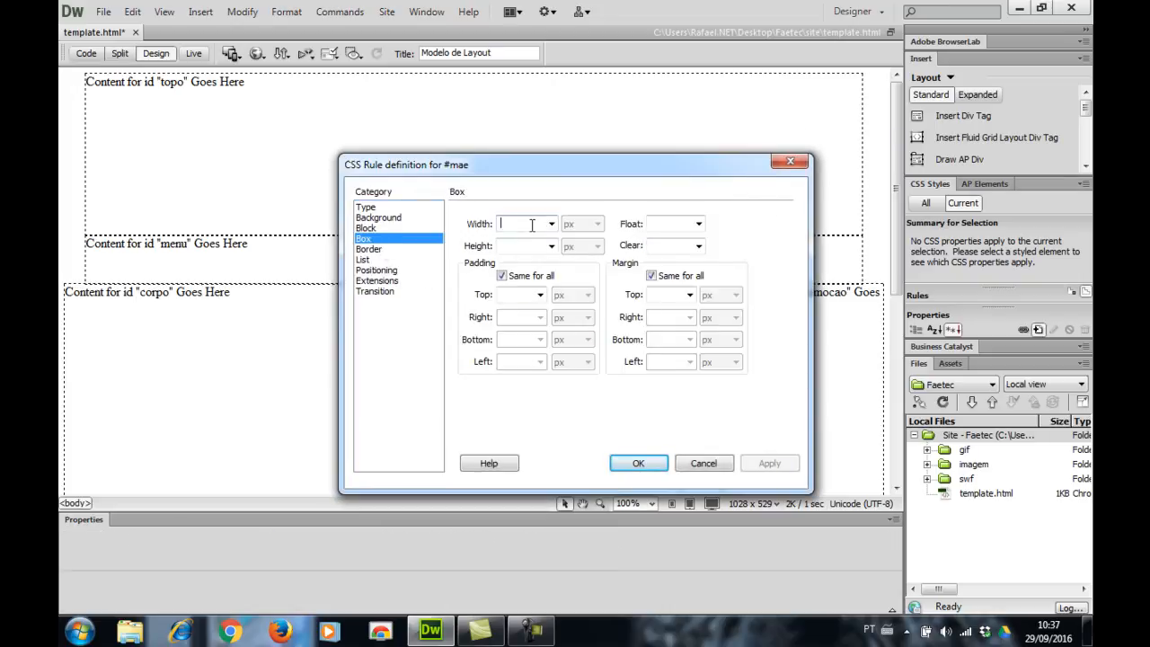
text(960)
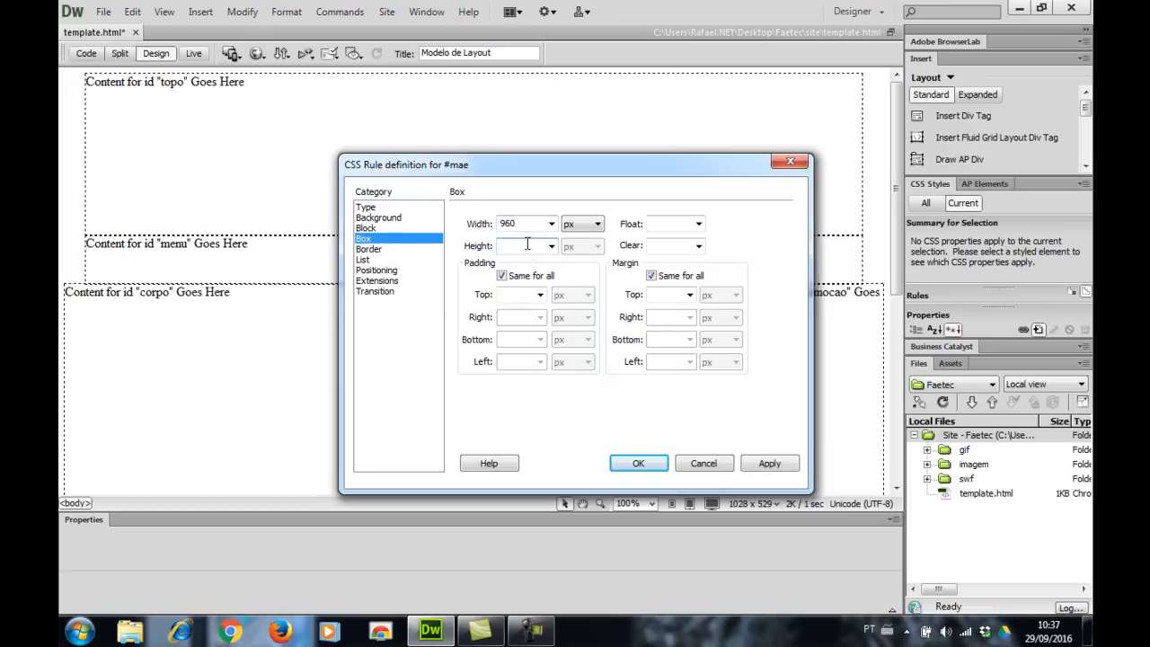
click(699, 246)
click(670, 284)
Set only the right and left margins of the #mae rule to auto and insert the mae div around the layout.
click(663, 277)
click(689, 317)
click(678, 332)
click(689, 361)
click(669, 378)
click(643, 463)
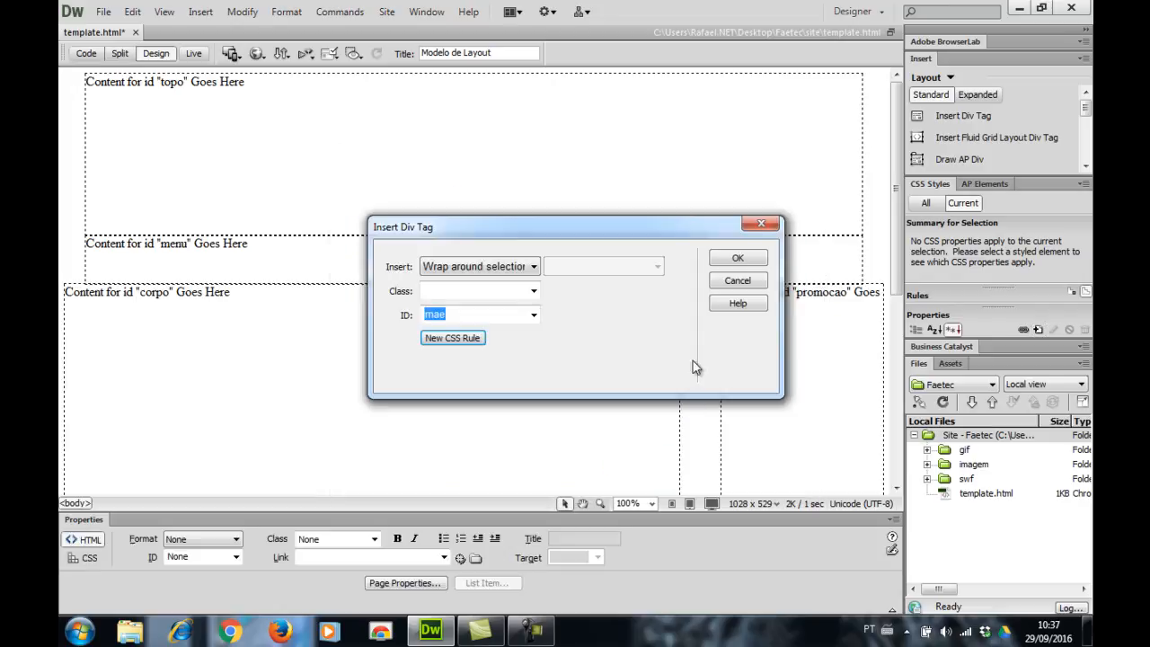
click(738, 258)
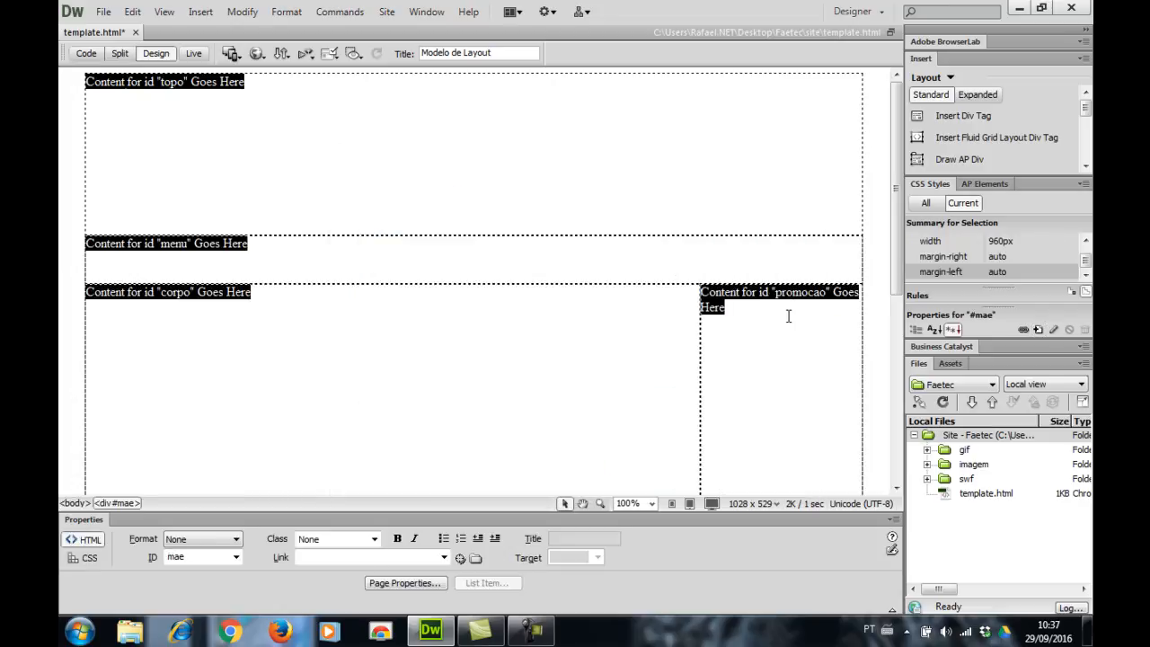
scroll(789, 316, down, 5)
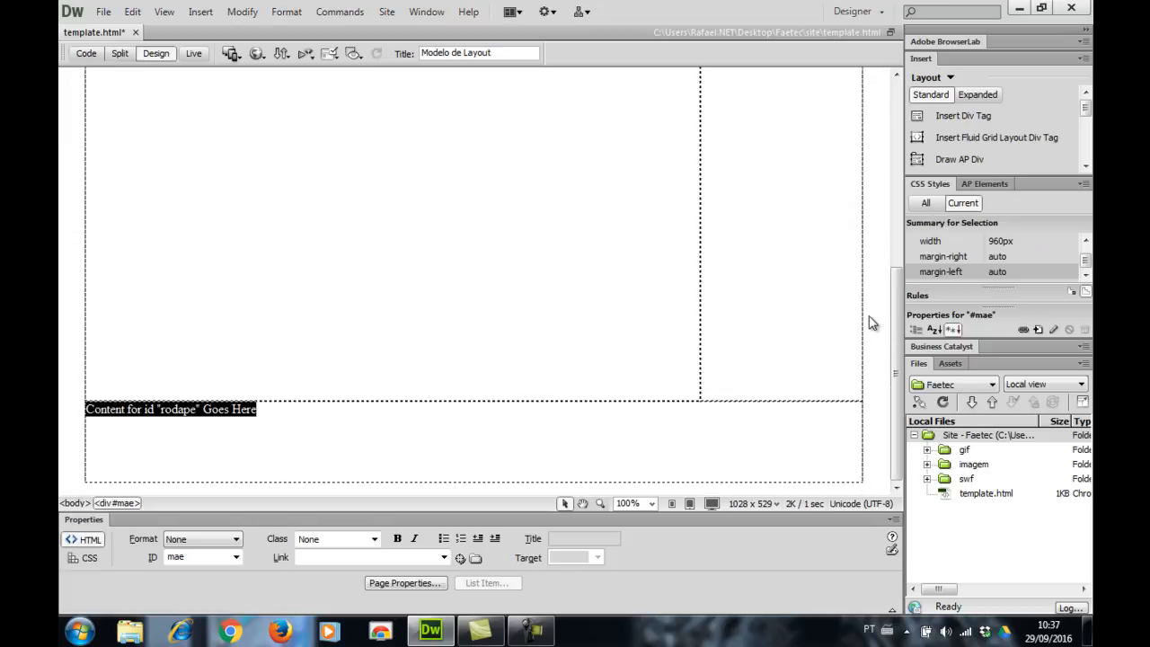
scroll(862, 317, up, 5)
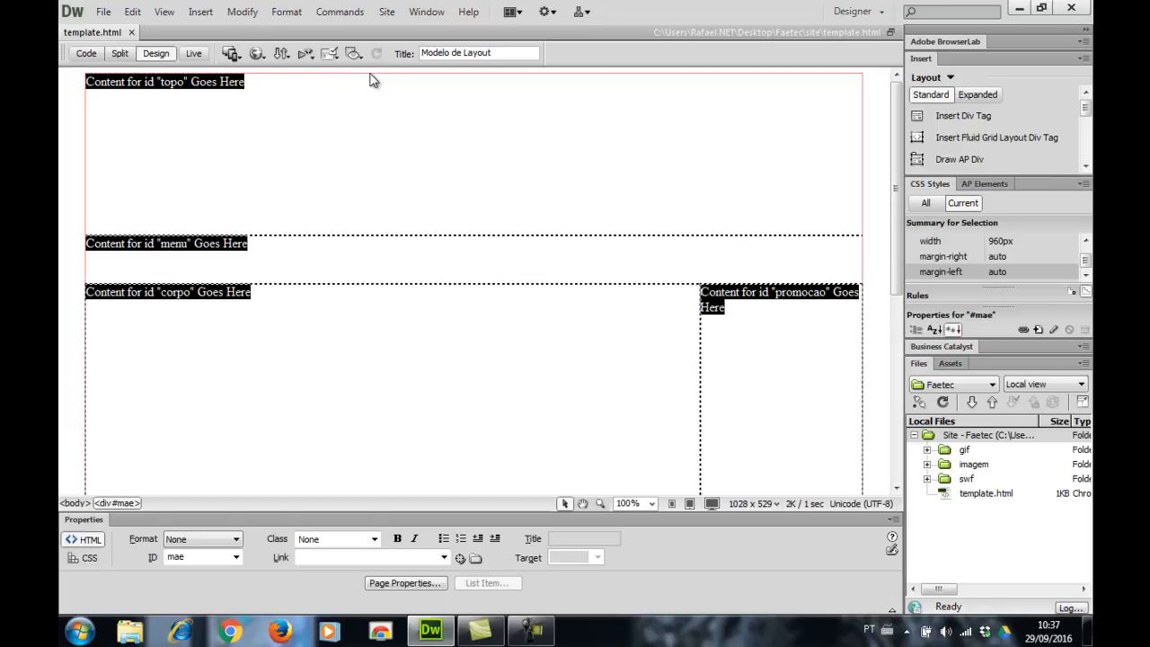
Delete the placeholder text inside the topo div.
click(880, 252)
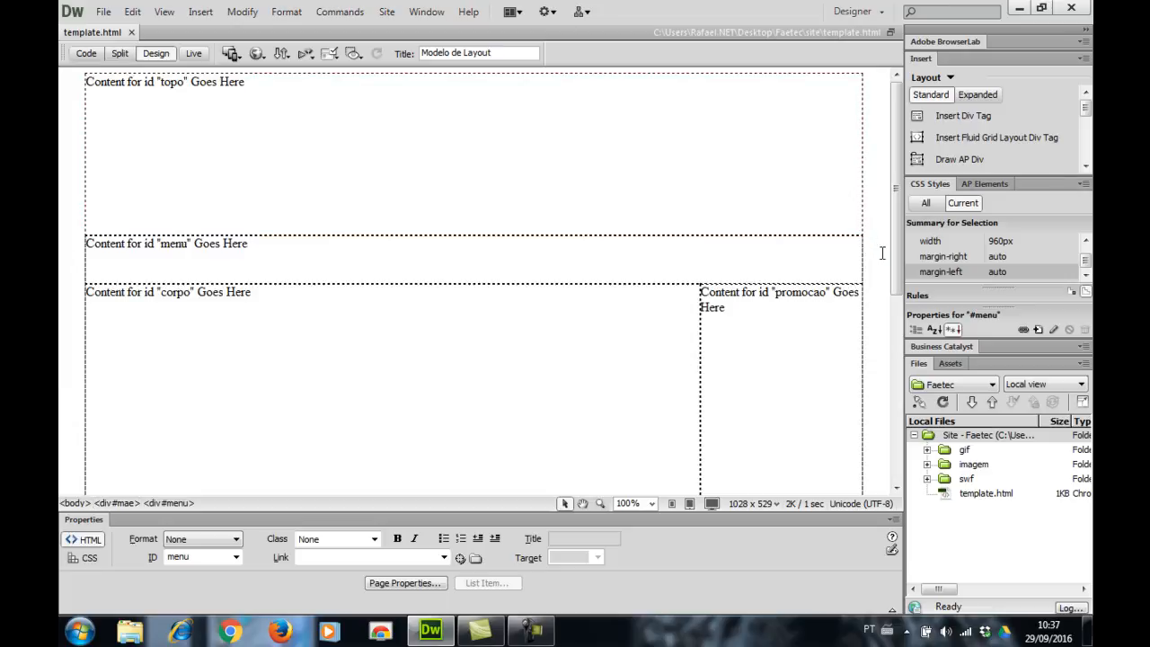
click(583, 332)
right_click(363, 318)
click(318, 324)
drag(304, 94, 90, 93)
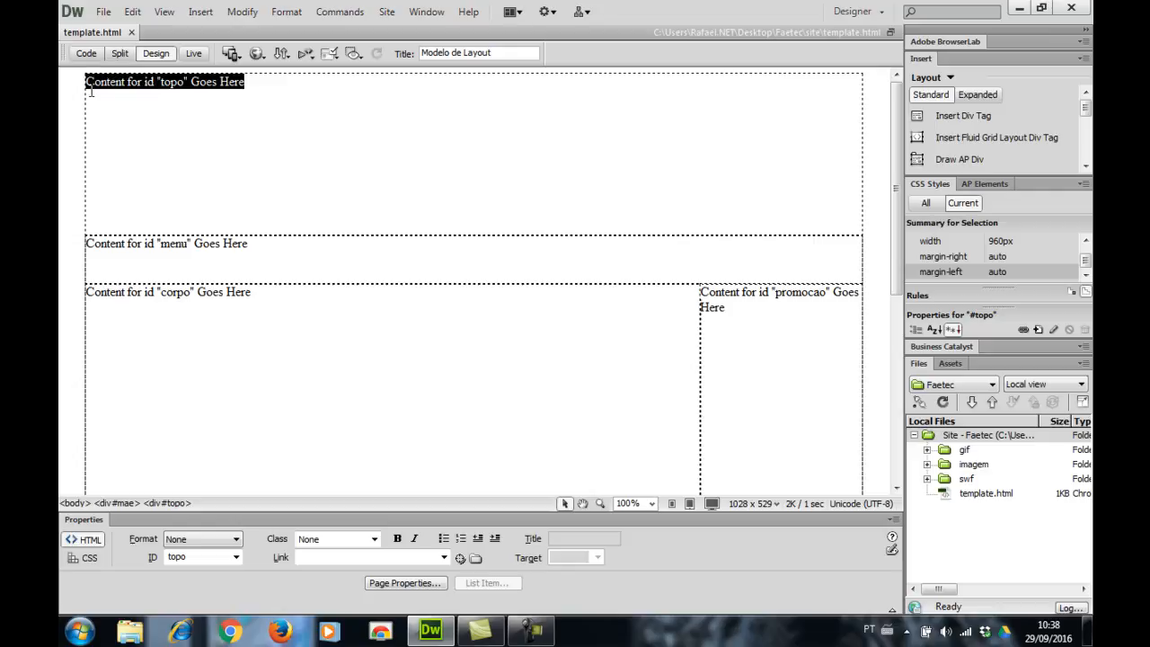
key(Delete)
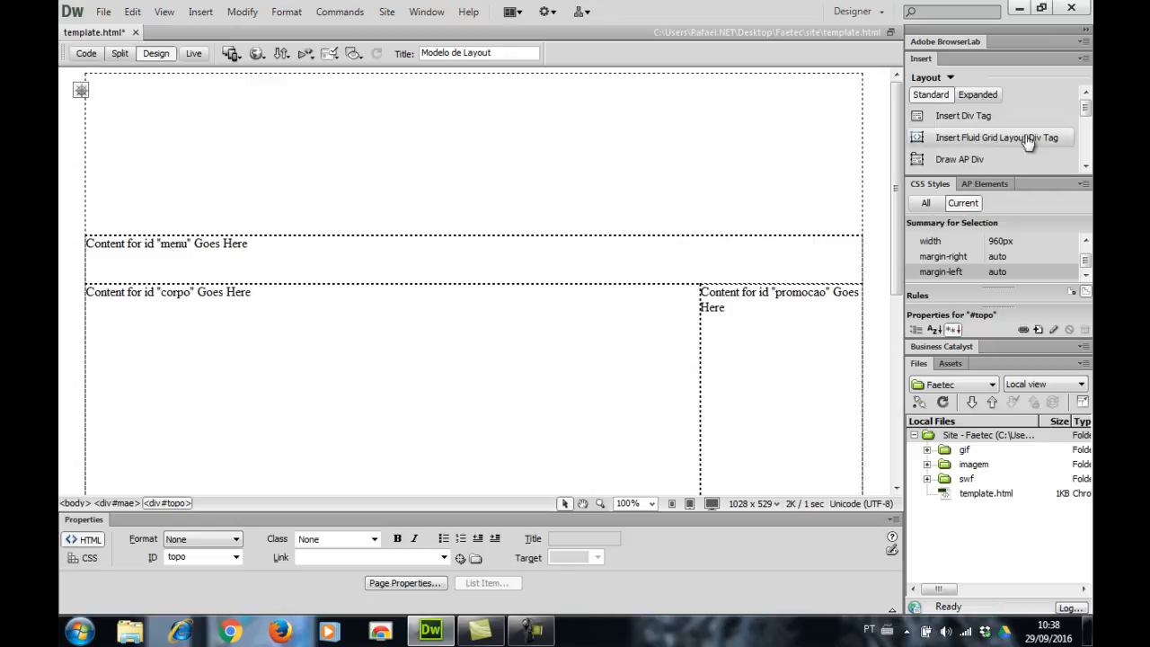
Switch the insertable objects from the Layout category to the Common category.
scroll(1078, 106, down, 6)
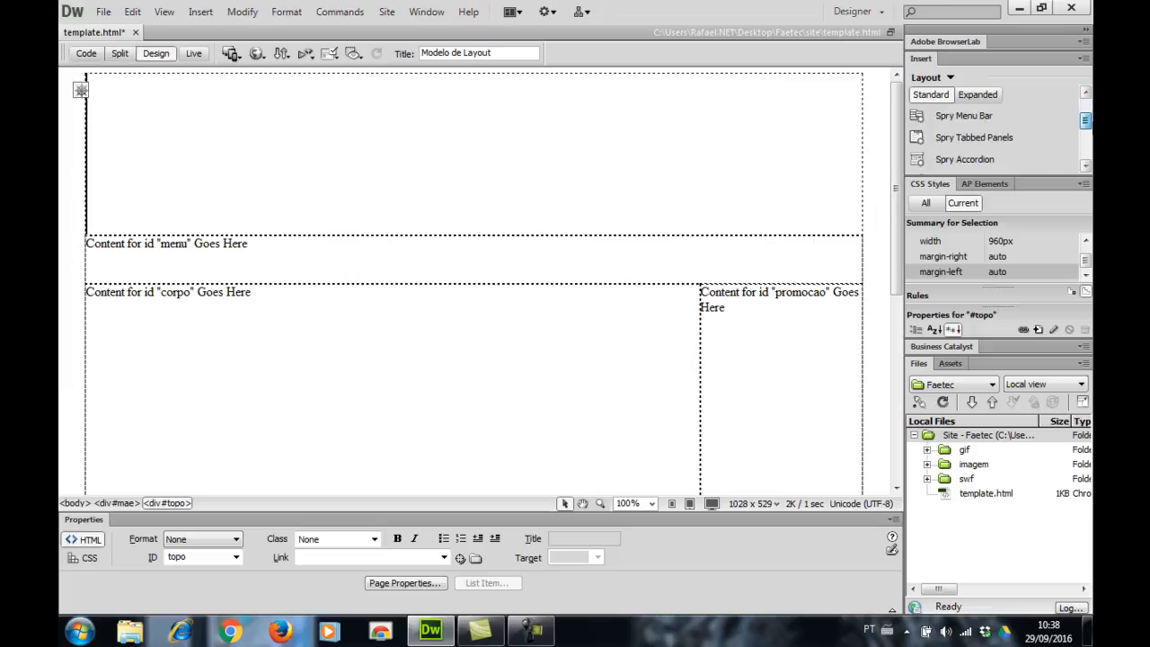
drag(1087, 146, 1086, 107)
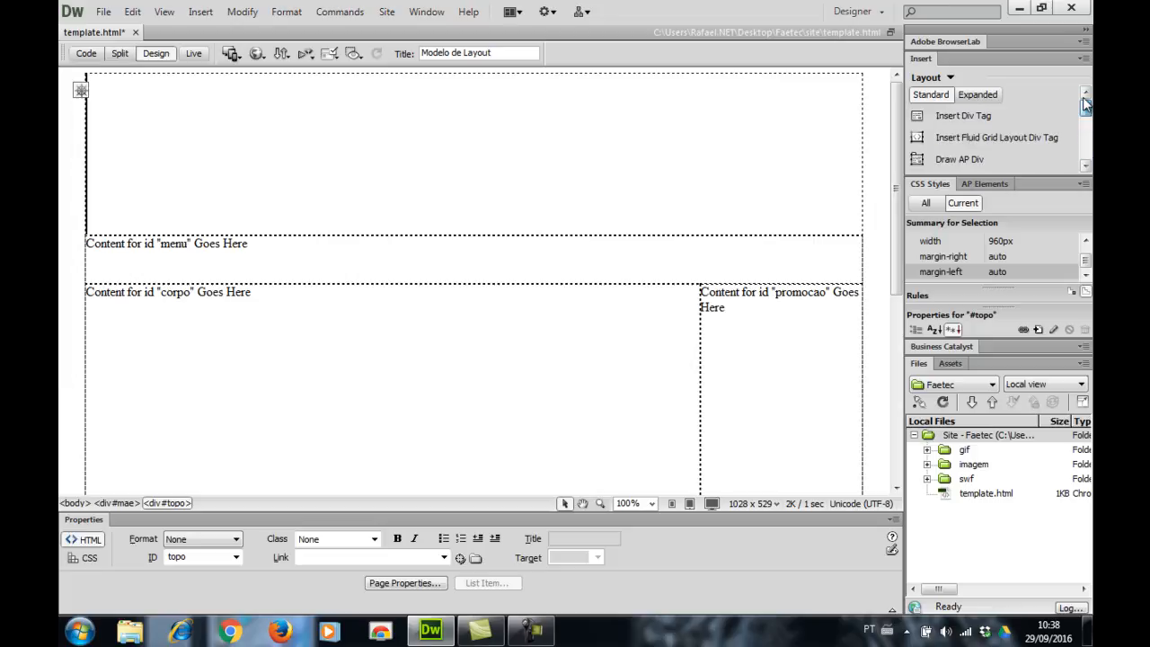
click(1085, 168)
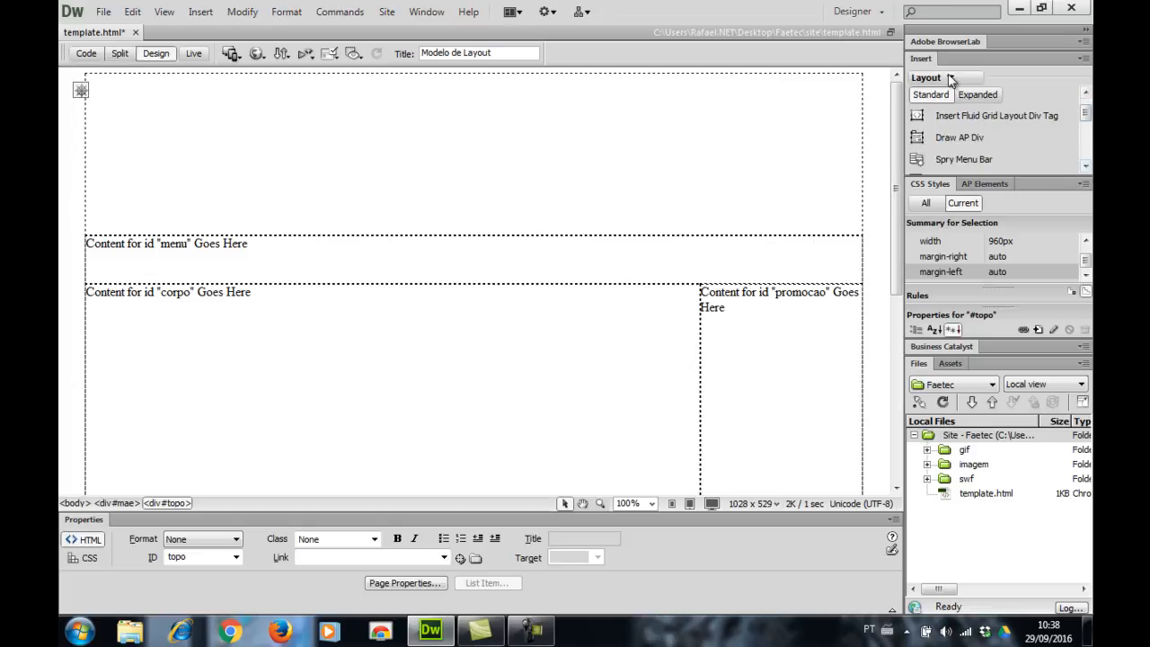
scroll(943, 81, up, 1)
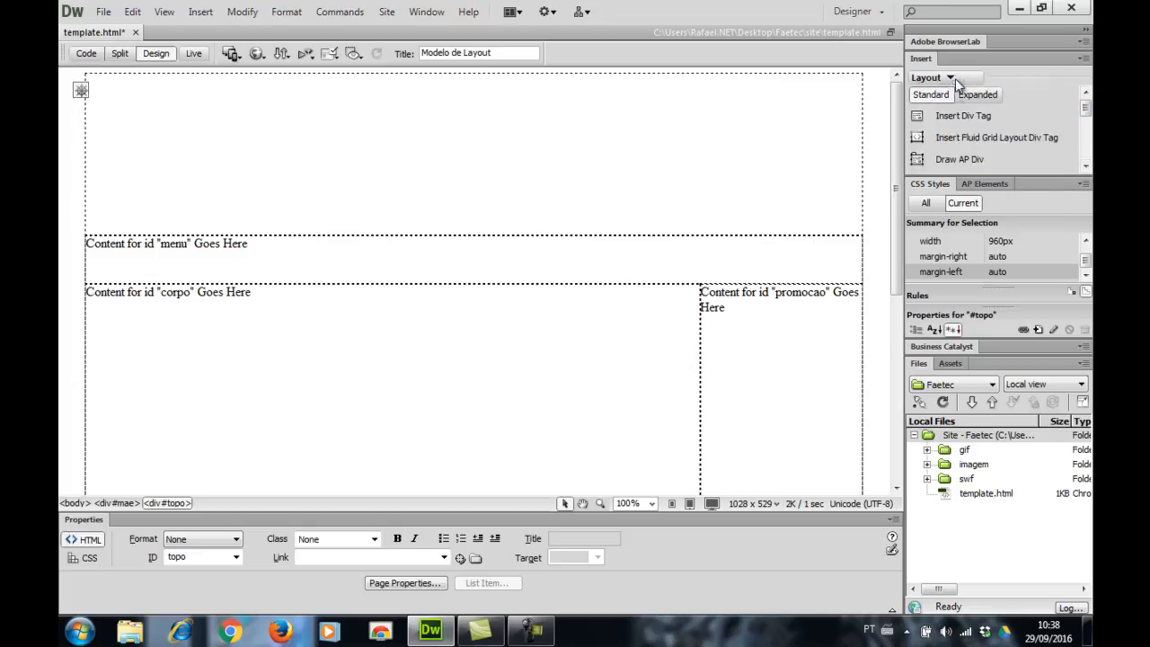
click(955, 79)
click(950, 64)
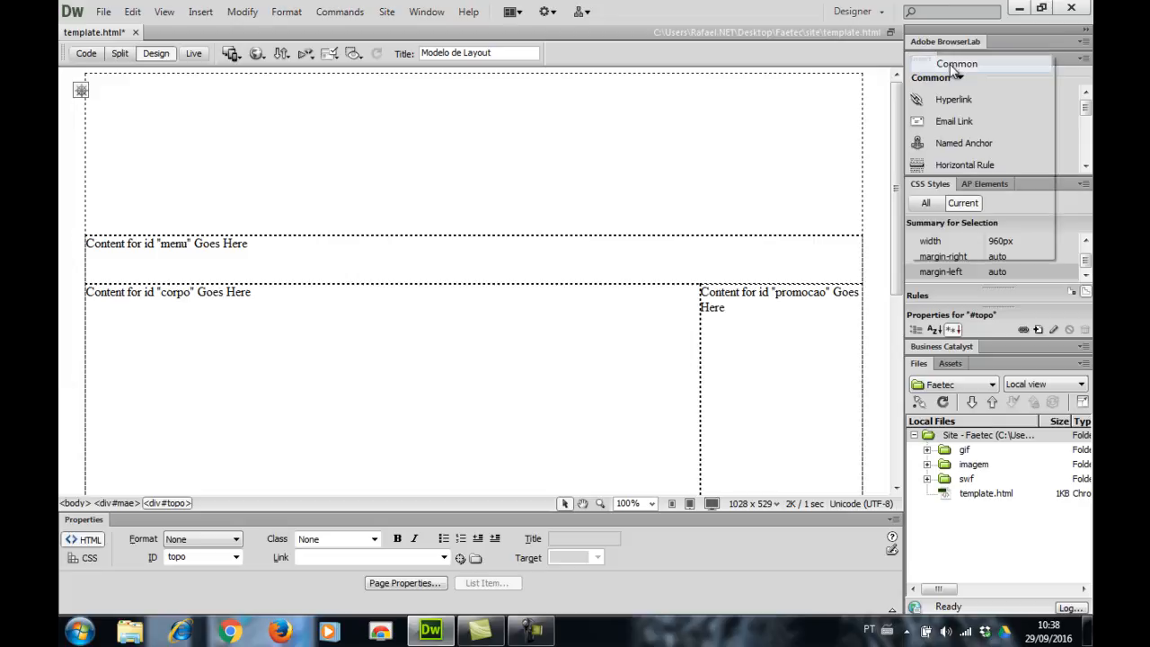
Insert topo.swf from the swf folder into the empty topo div without a title, and preview its playback.
click(1085, 167)
click(1085, 167)
click(1085, 167)
click(1085, 167)
click(1086, 167)
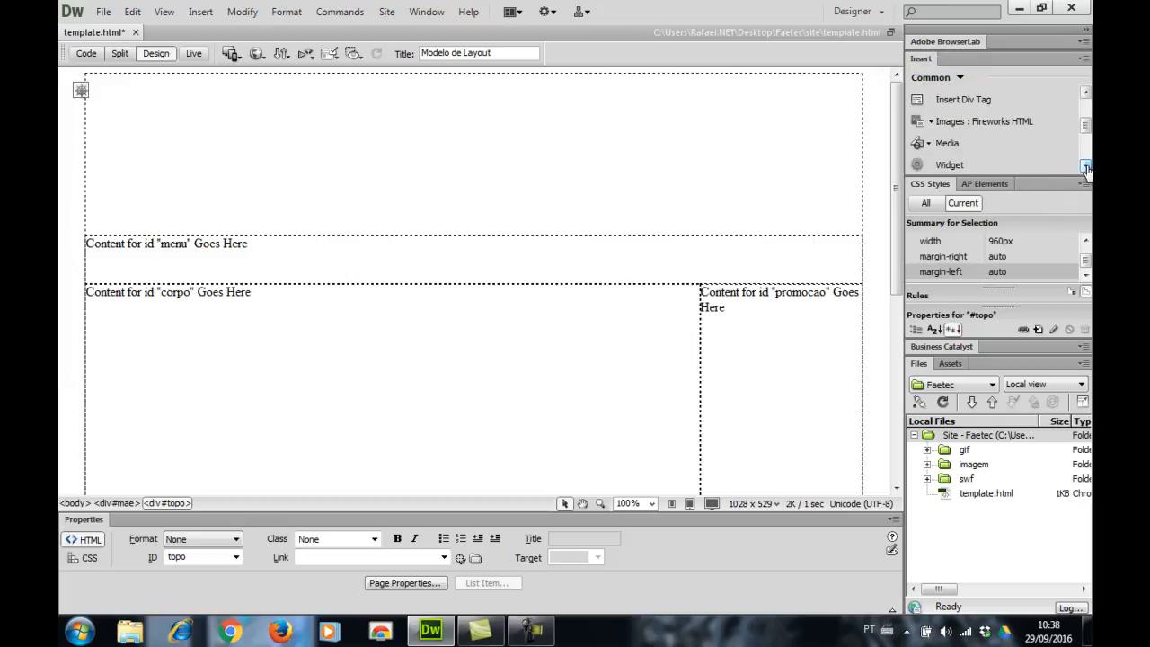
click(933, 148)
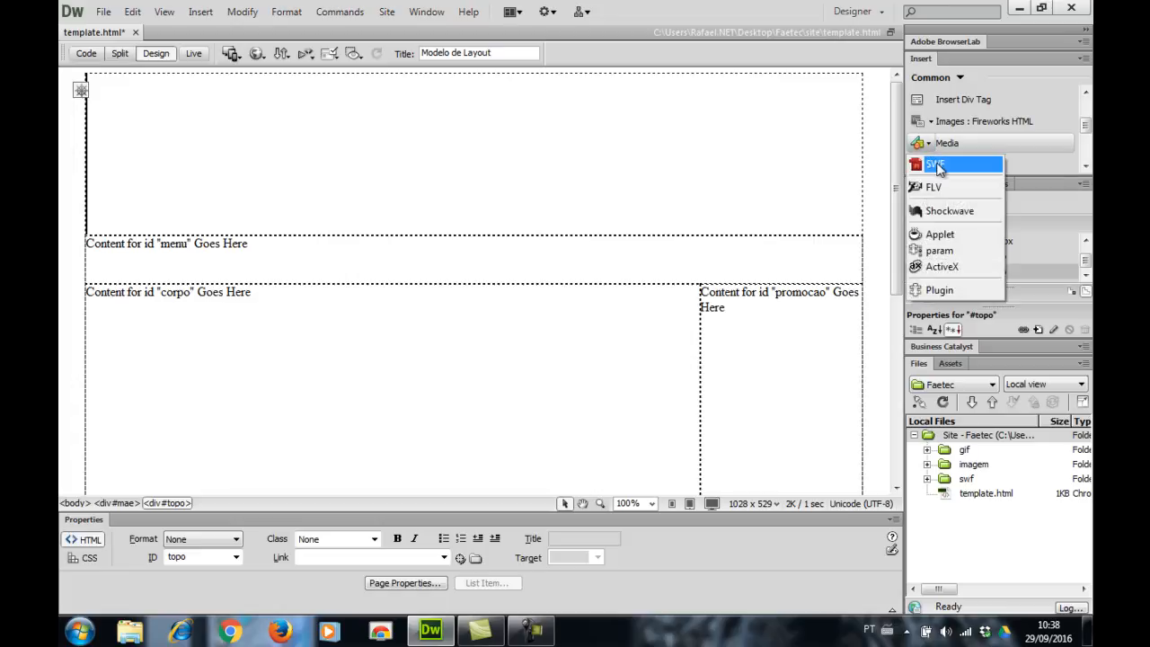
click(943, 169)
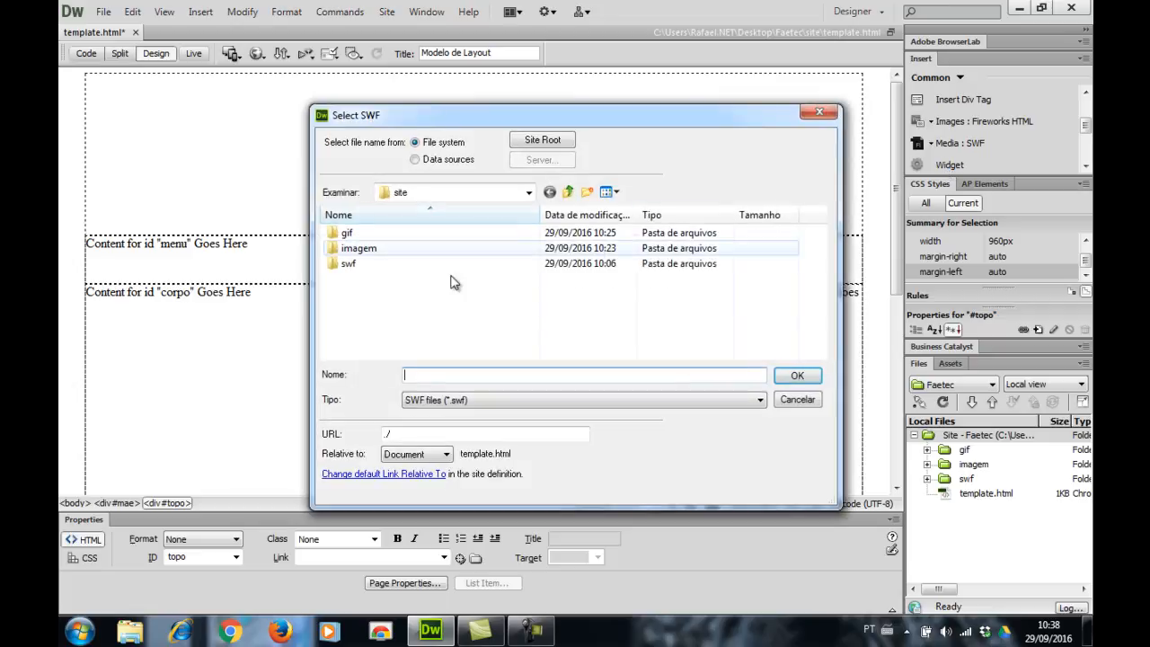
double_click(357, 264)
click(351, 248)
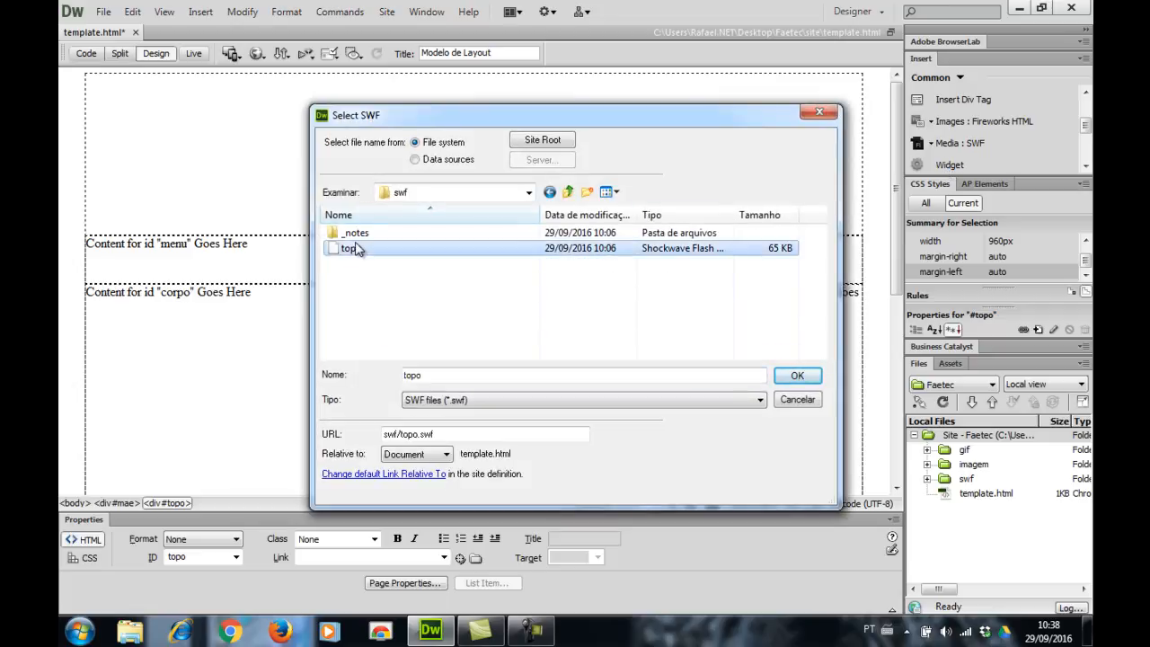
click(791, 375)
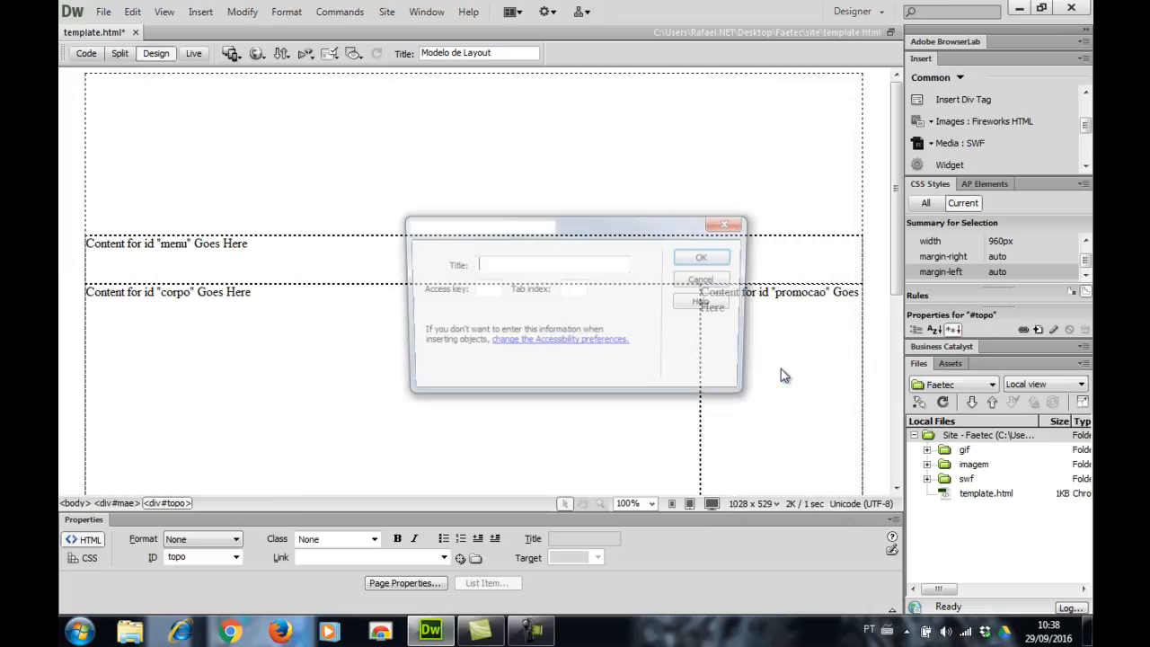
click(706, 259)
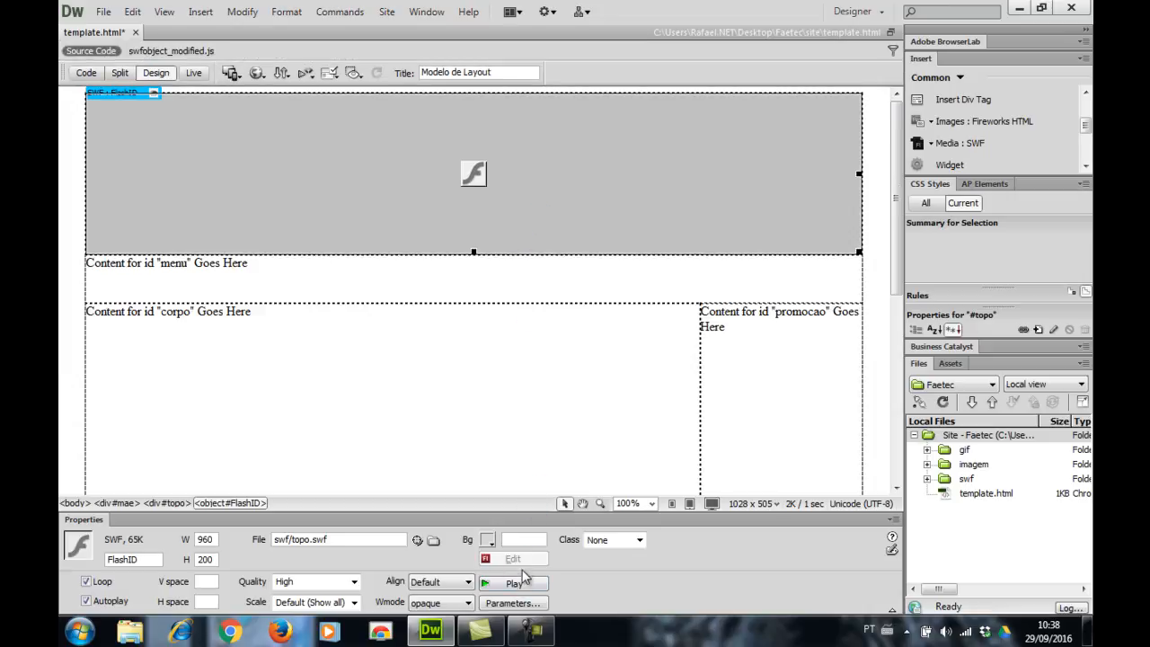
click(520, 584)
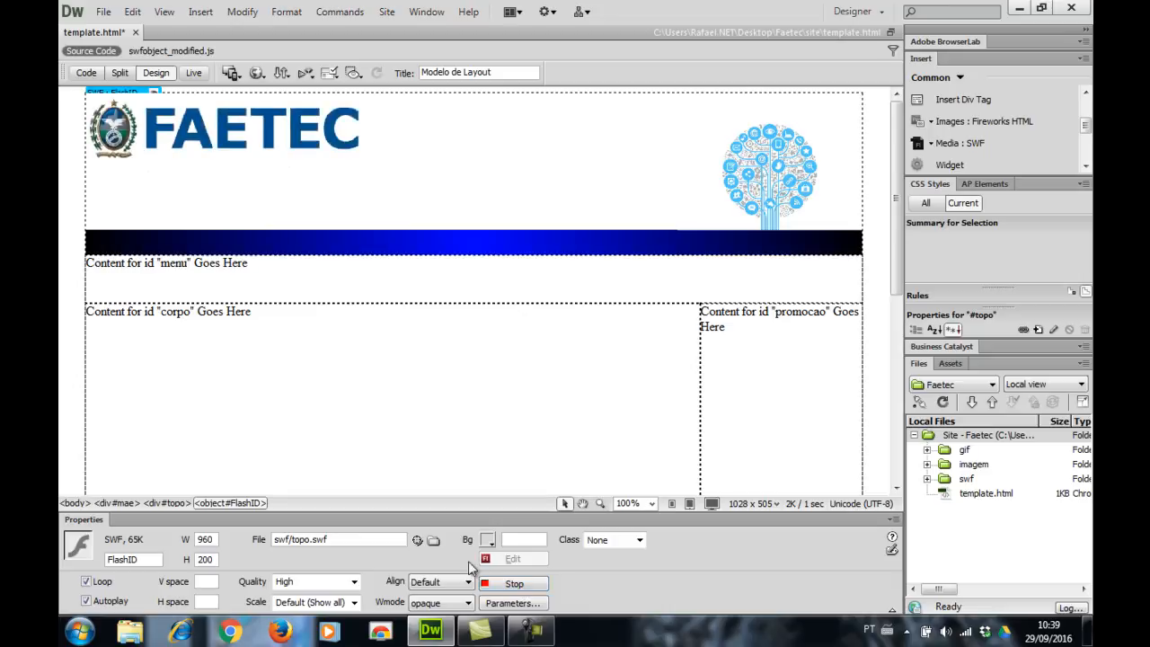
click(509, 588)
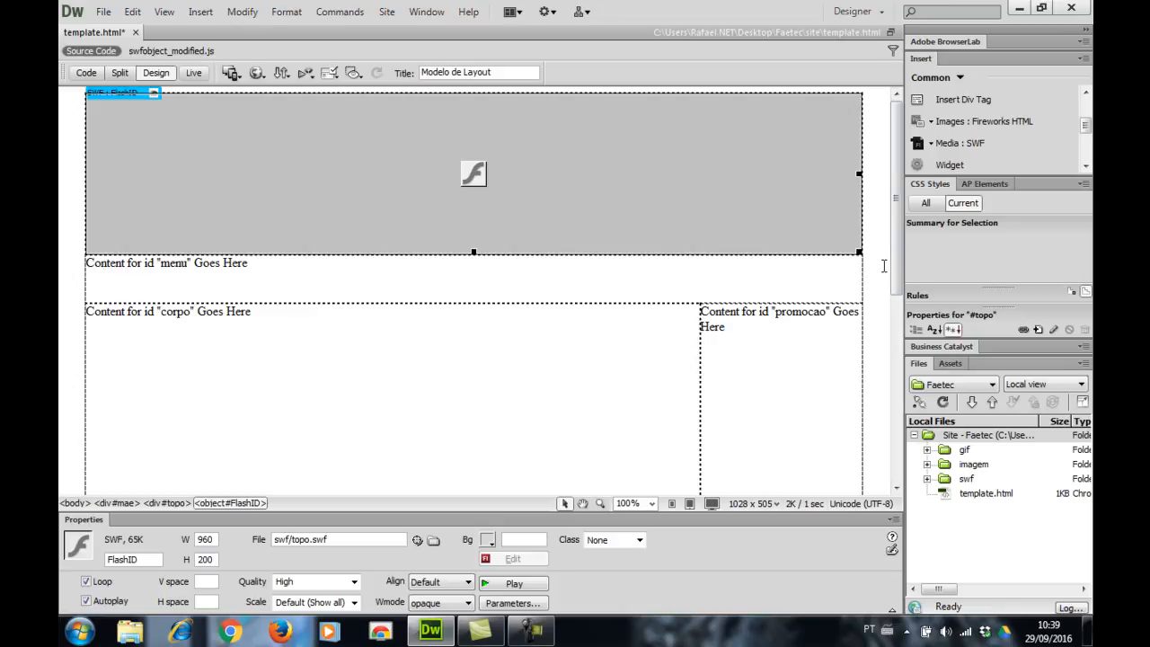
Replace the promocao div's placeholder text with the promocao image from the imagem folder, leaving the alternate text empty.
drag(898, 268, 900, 315)
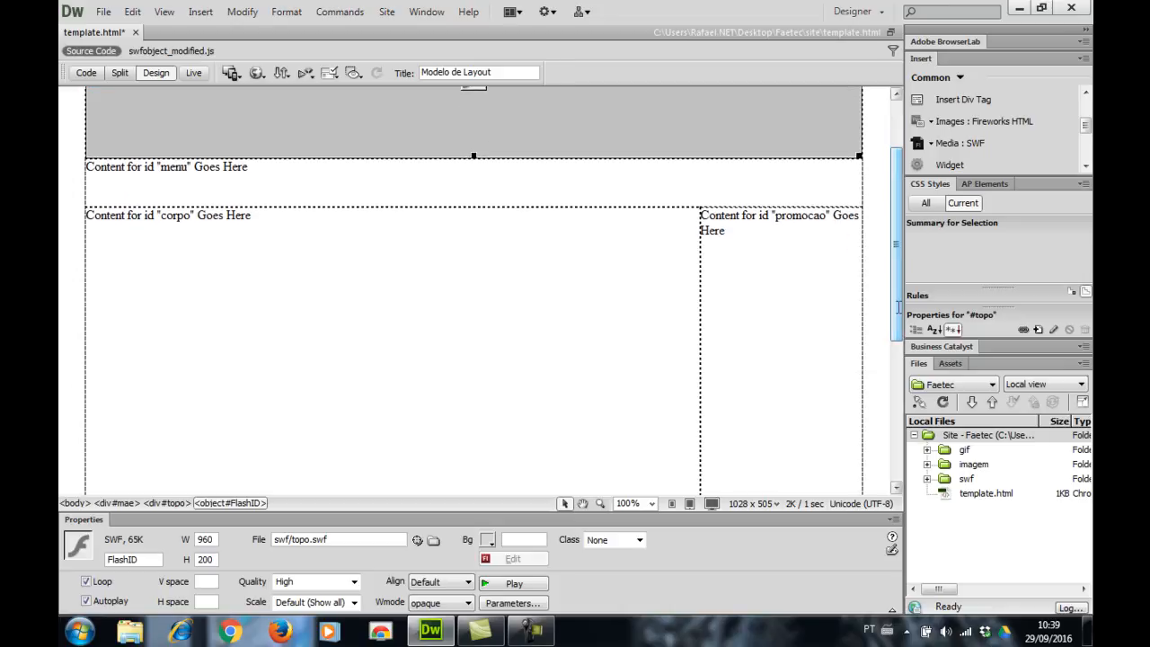
drag(726, 232, 687, 213)
key(Delete)
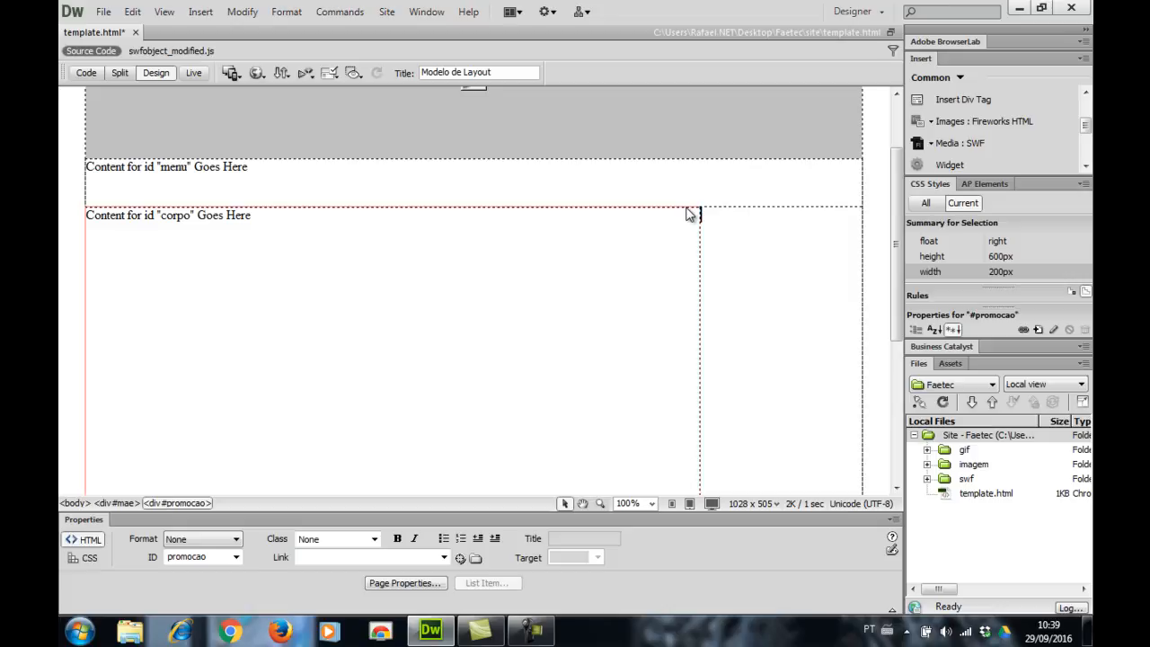
click(930, 122)
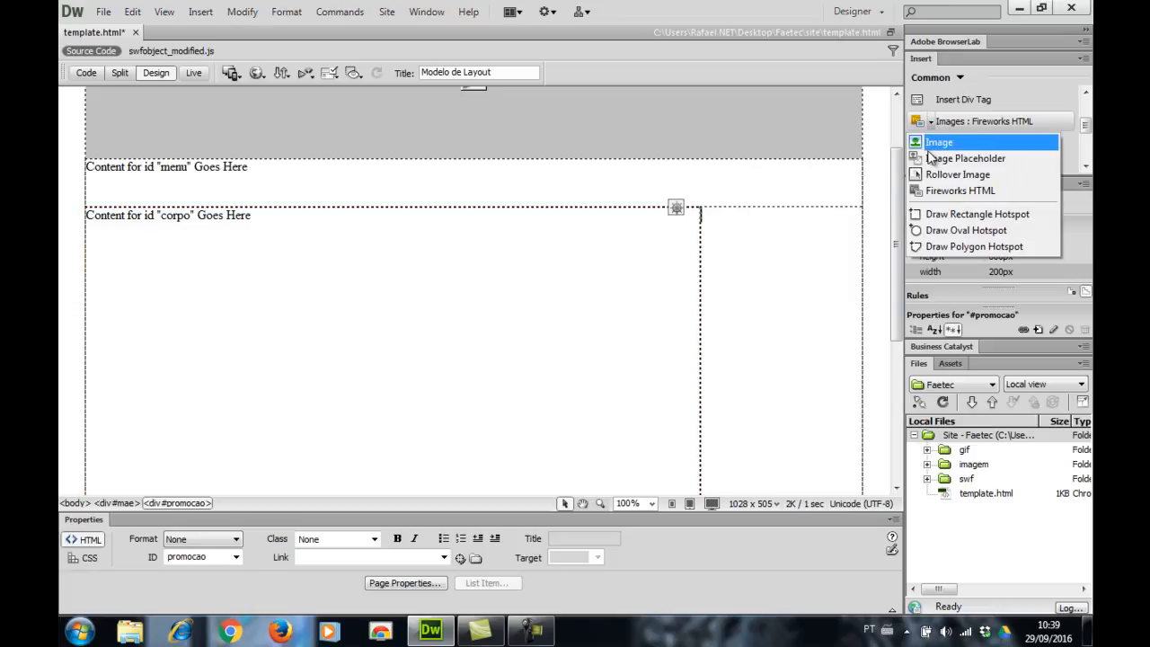
click(936, 142)
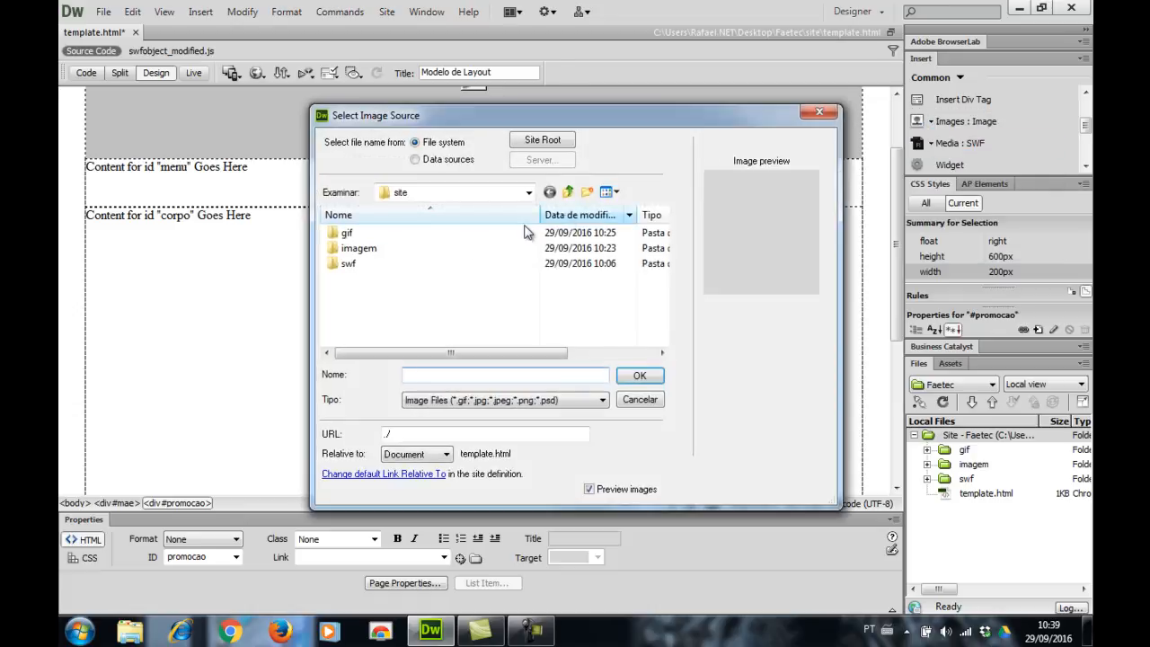
double_click(413, 255)
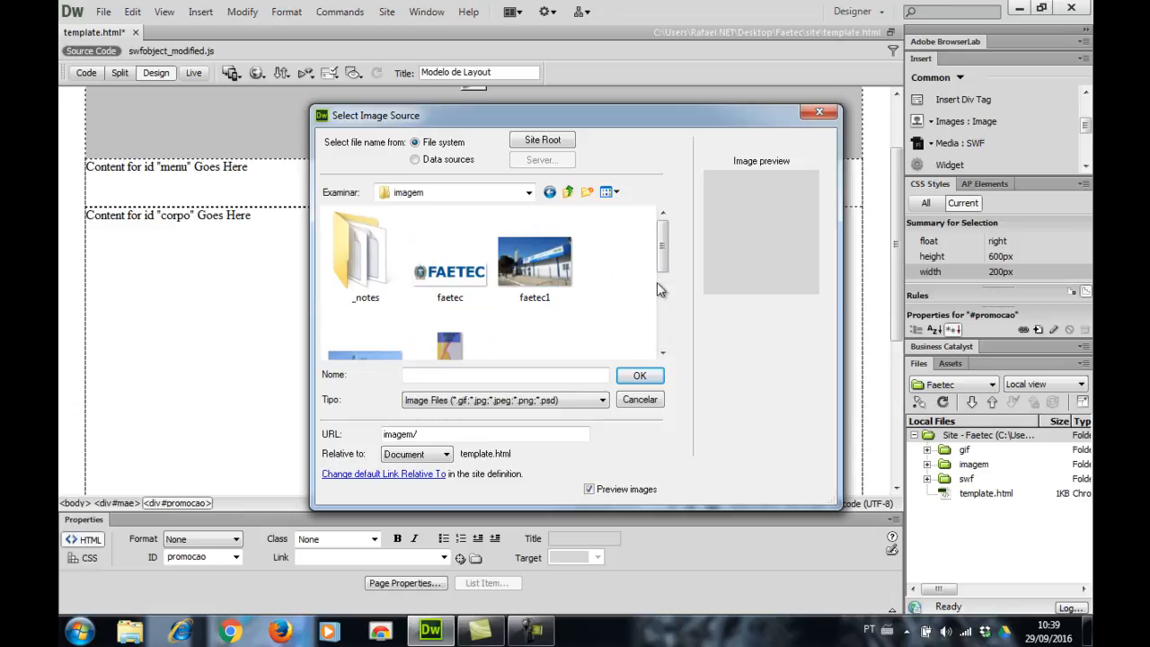
drag(662, 262, 668, 290)
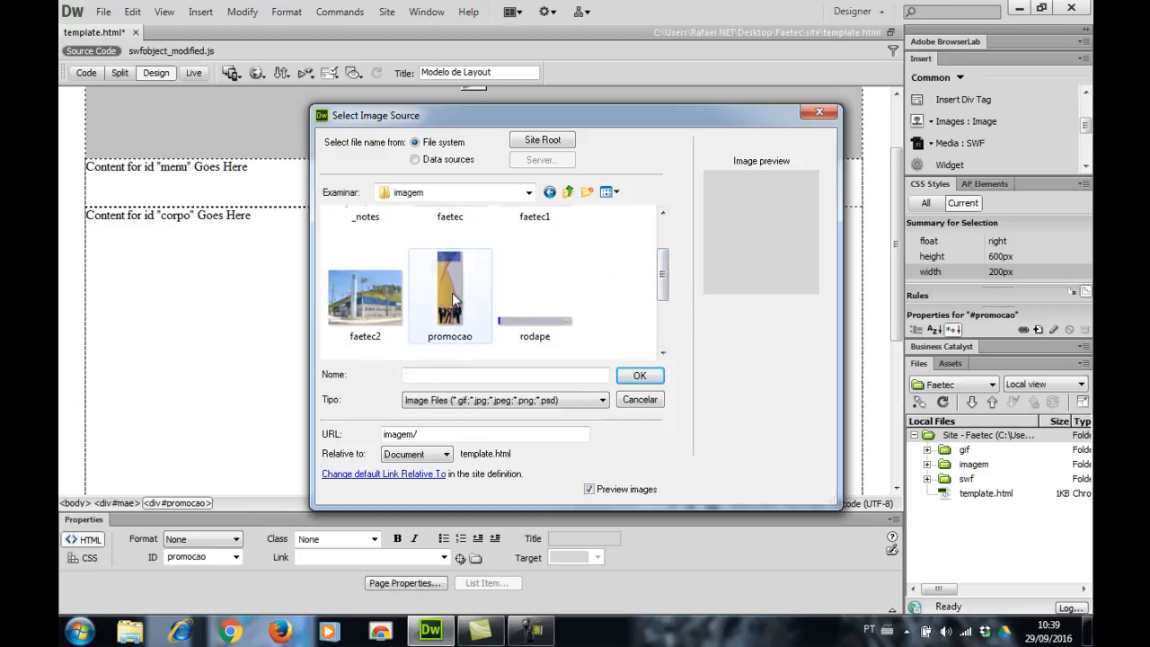
click(454, 297)
click(653, 381)
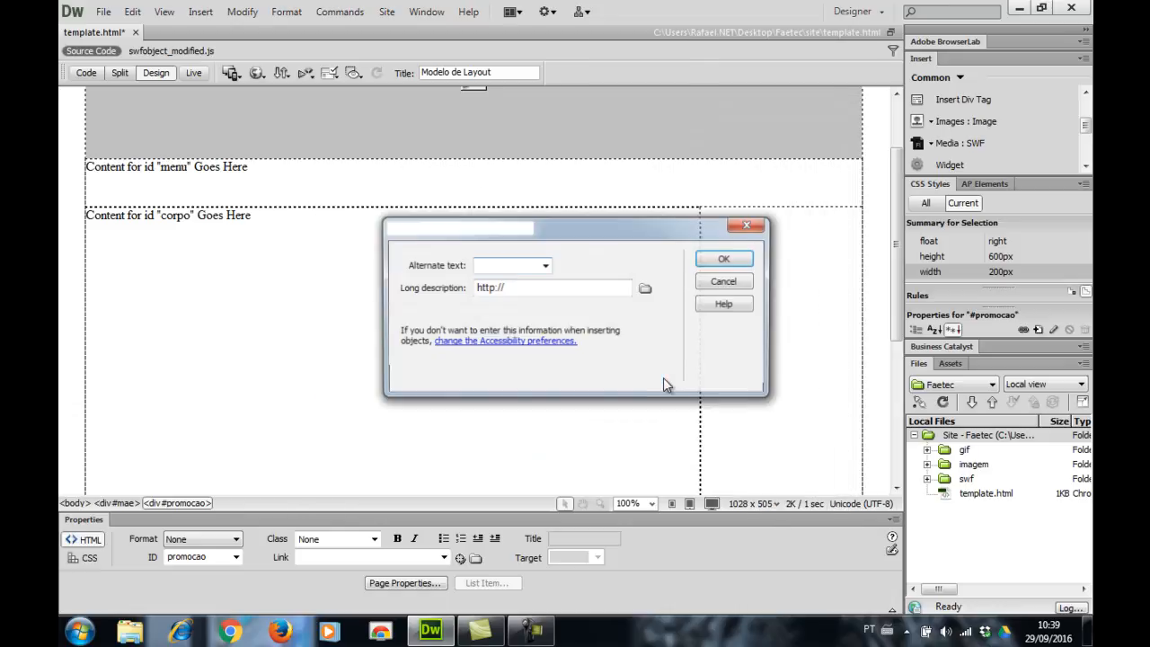
click(723, 261)
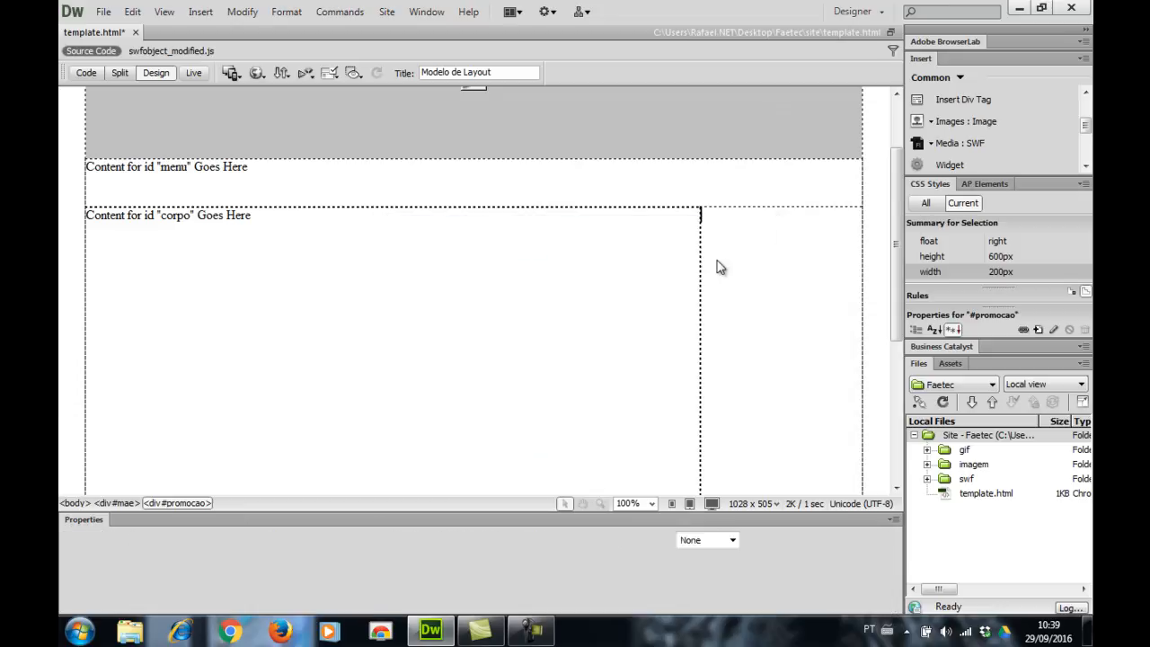
Replace the rodape div's placeholder text with rodape.jpg from the imagem folder, leaving the alternate text empty.
scroll(768, 283, down, 5)
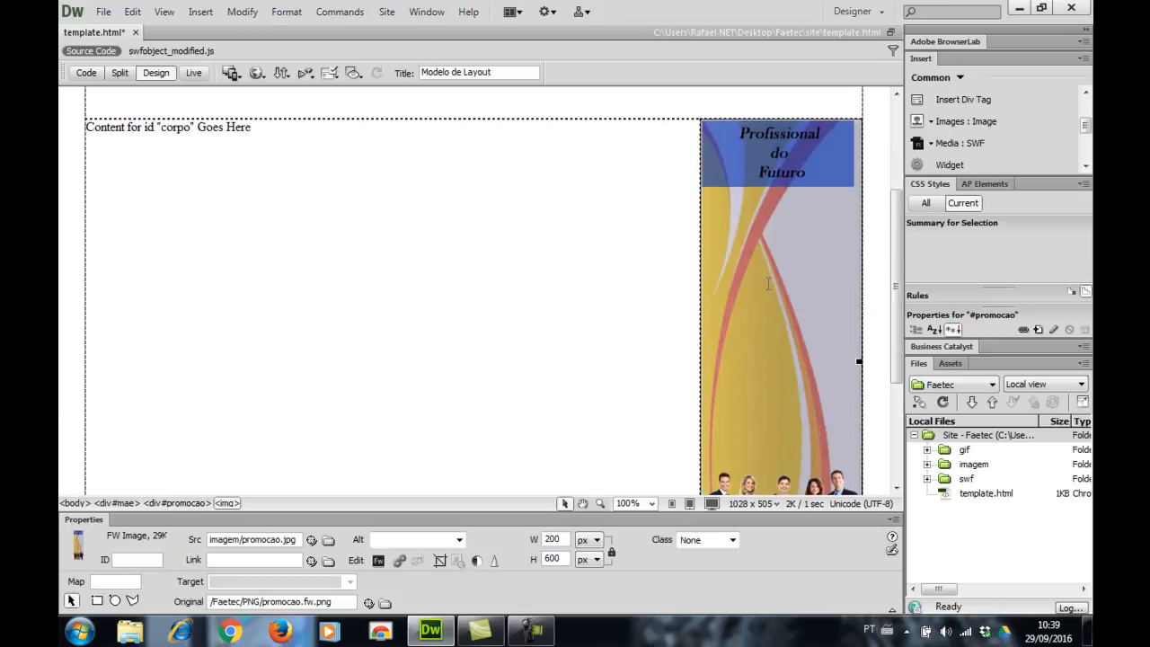
drag(257, 408, 76, 410)
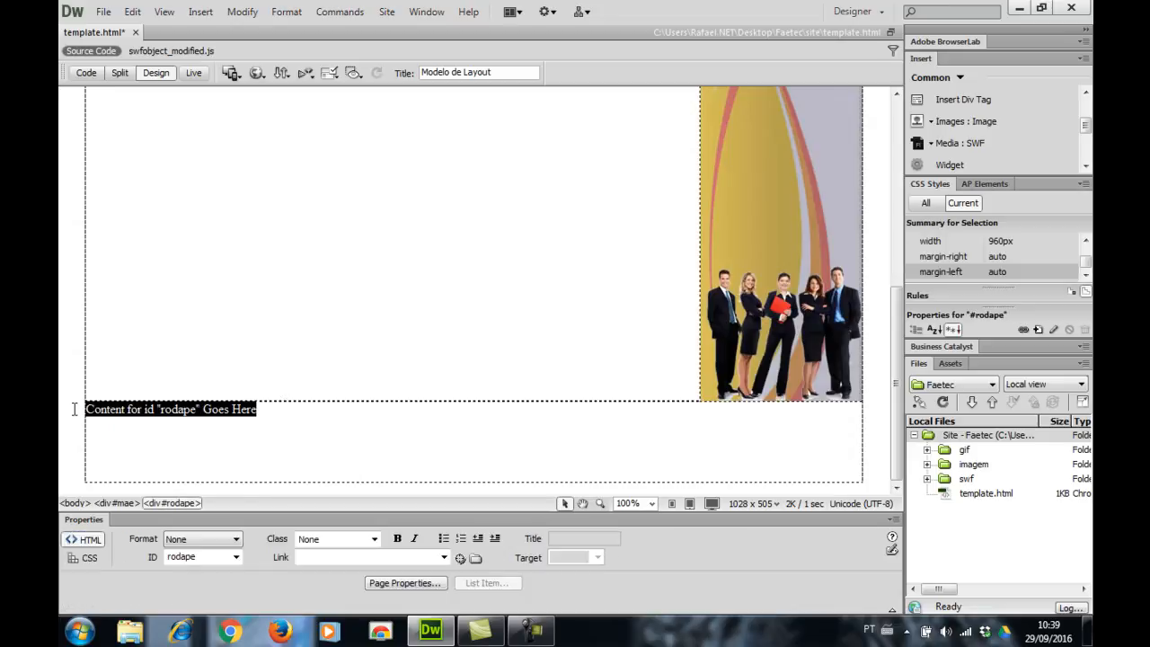
key(Delete)
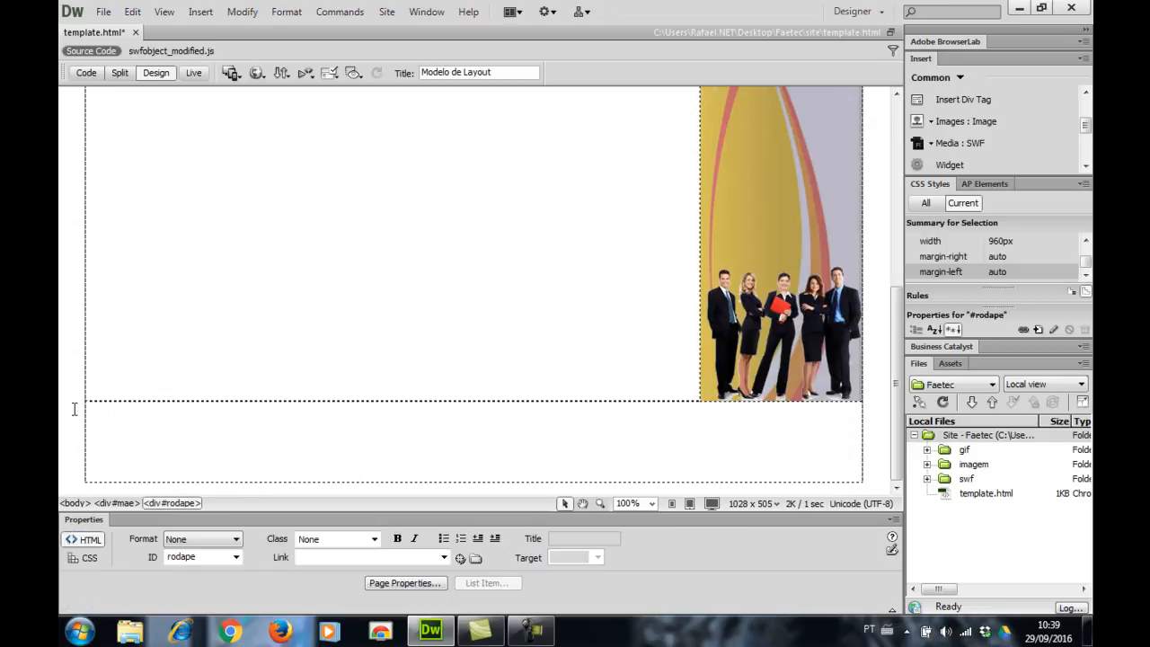
click(932, 122)
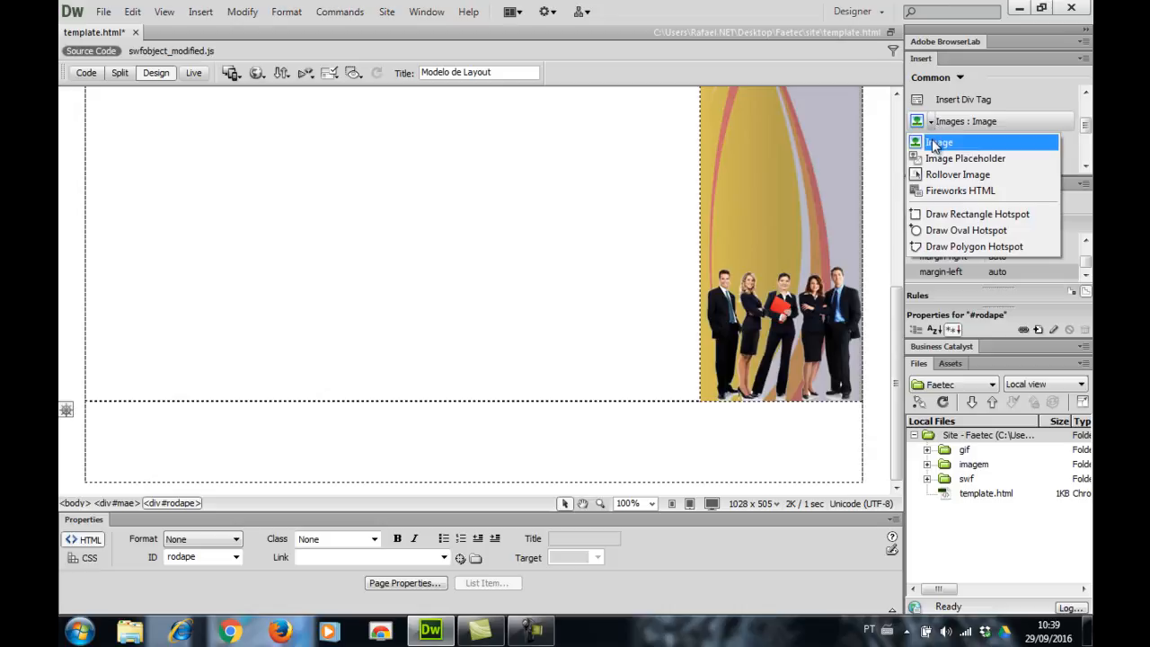
click(936, 143)
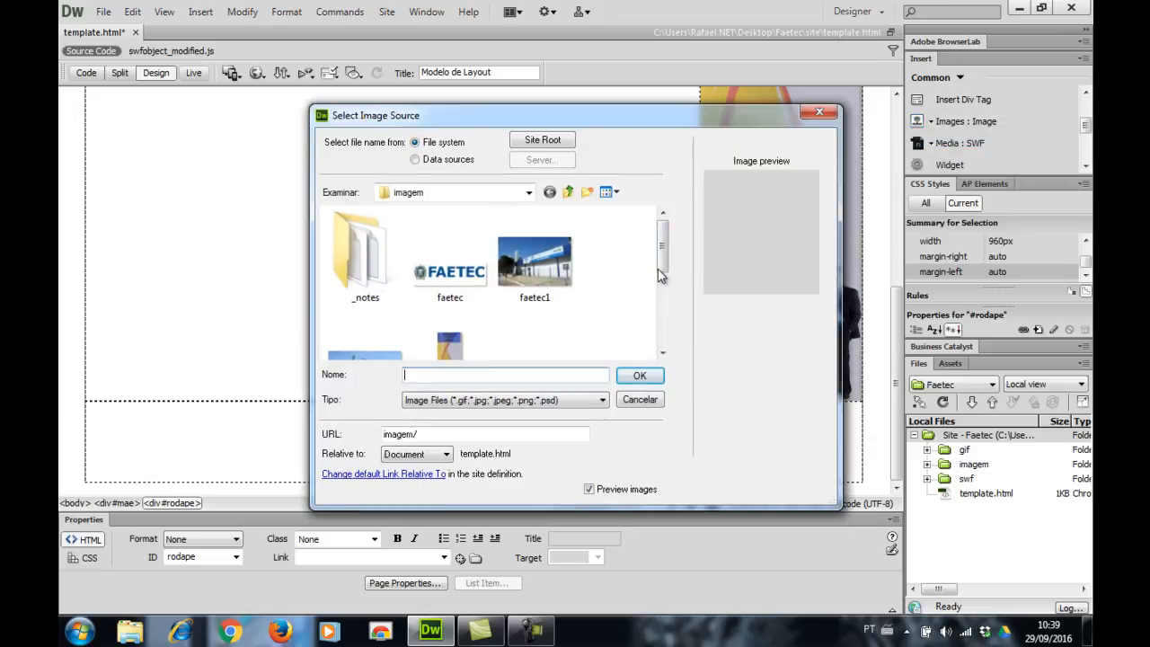
drag(666, 261, 669, 306)
click(564, 284)
click(636, 377)
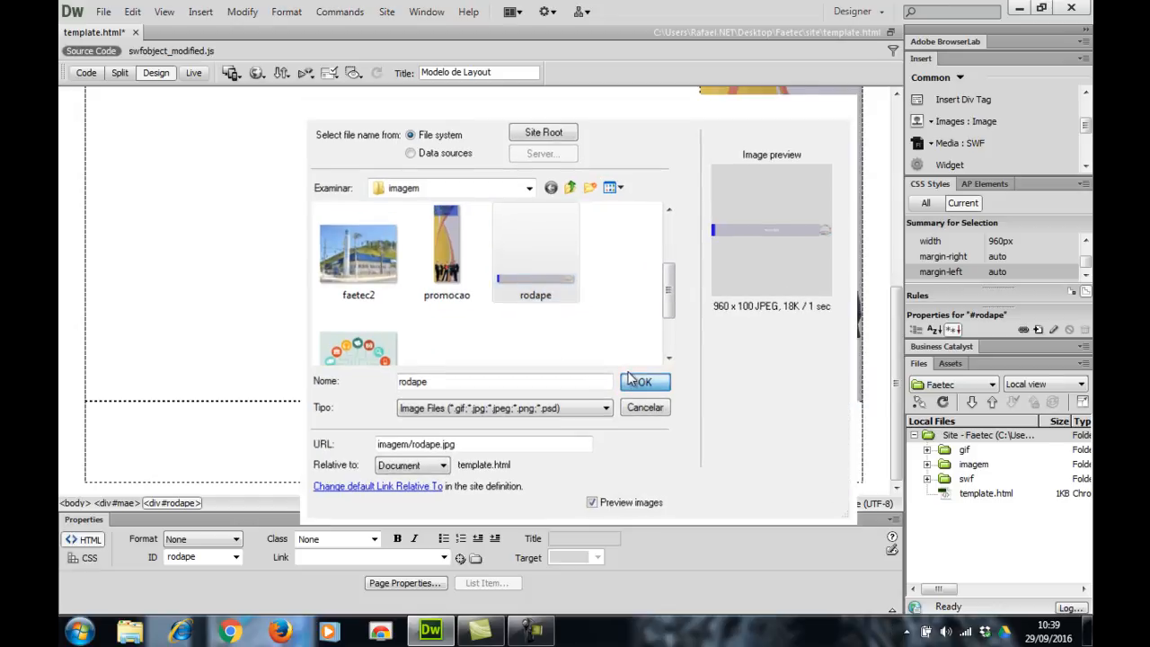
click(718, 262)
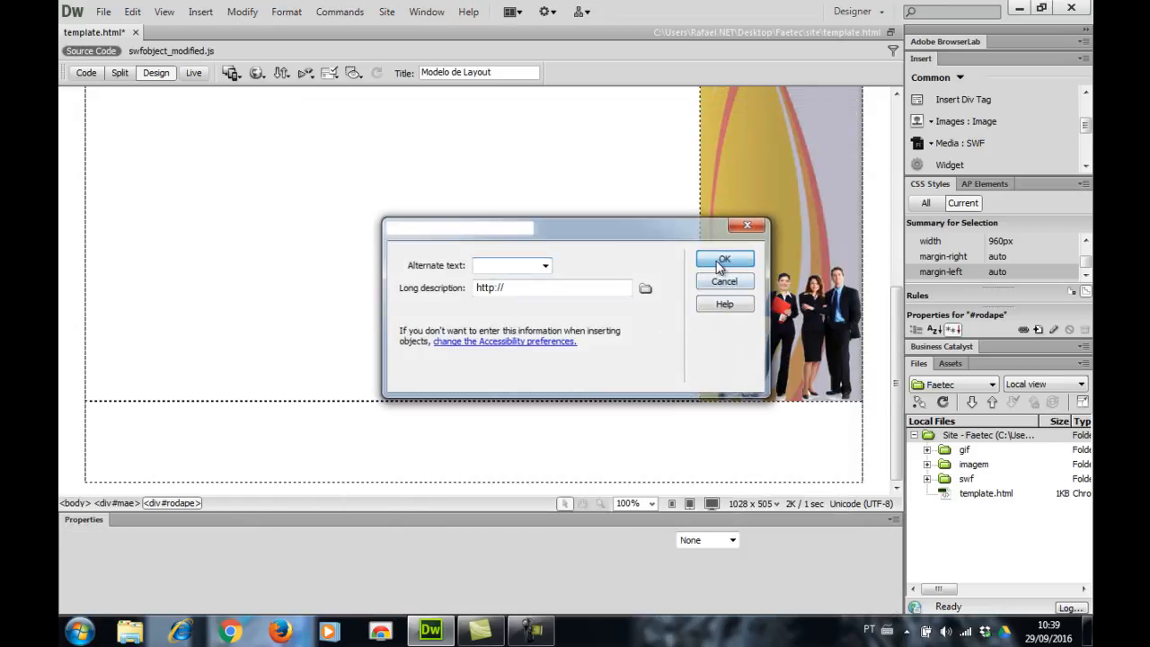
click(881, 370)
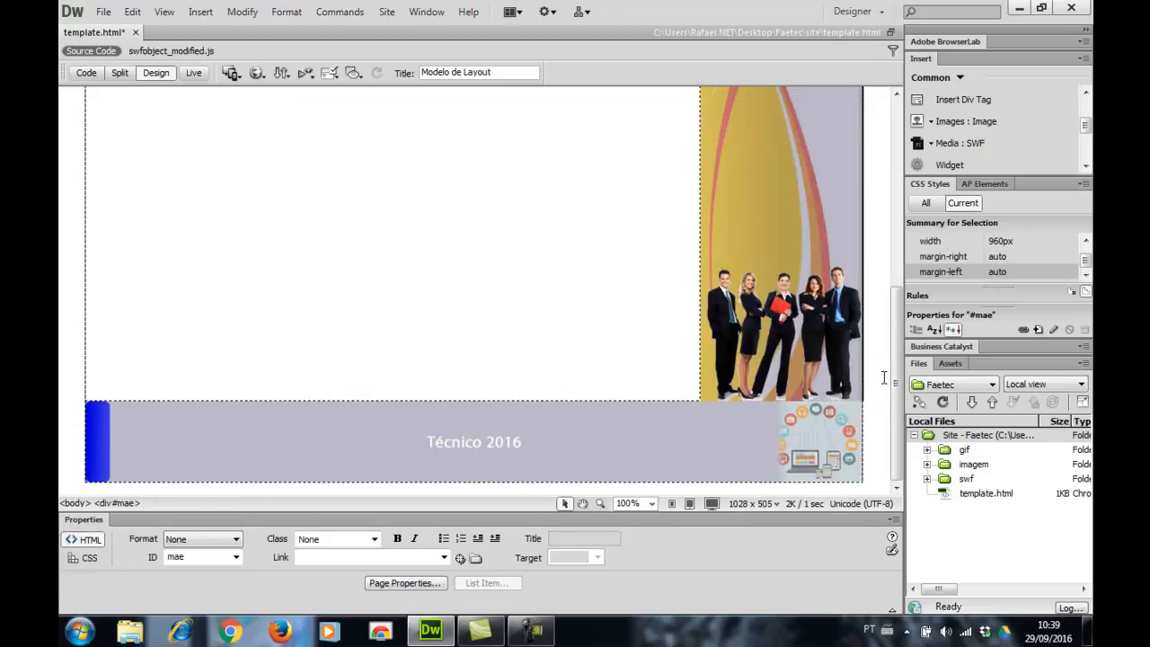
Replace the menu div's placeholder text with "Home Instituição Contato Eventos" and save the page with its dependent files.
scroll(881, 375, up, 5)
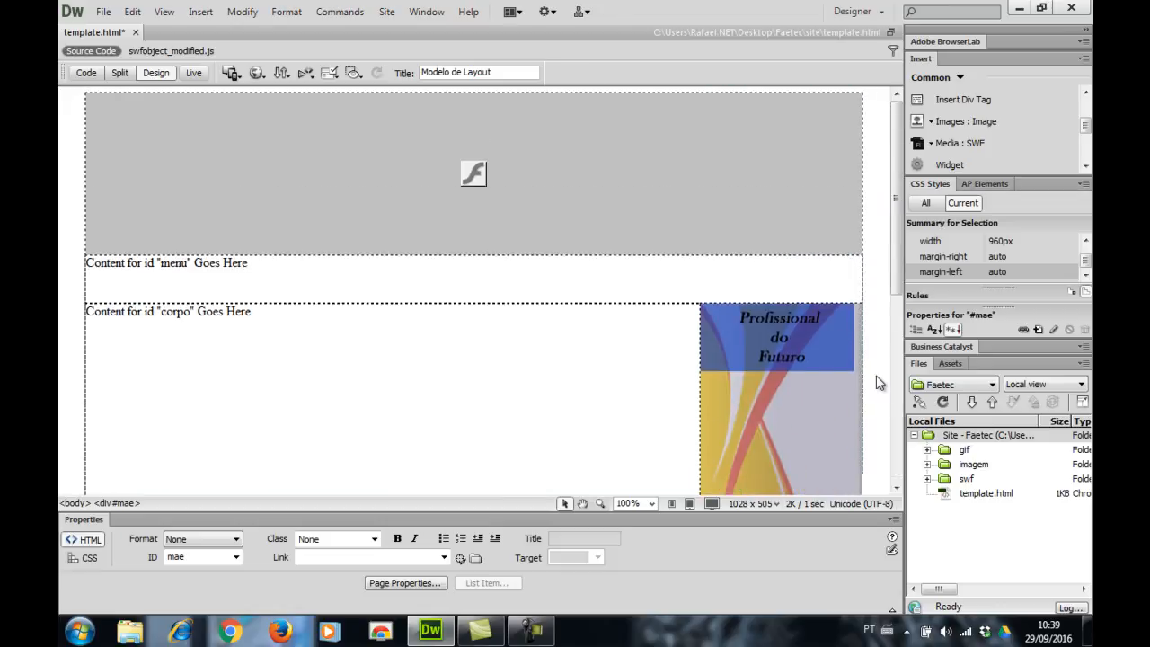
drag(258, 263, 79, 255)
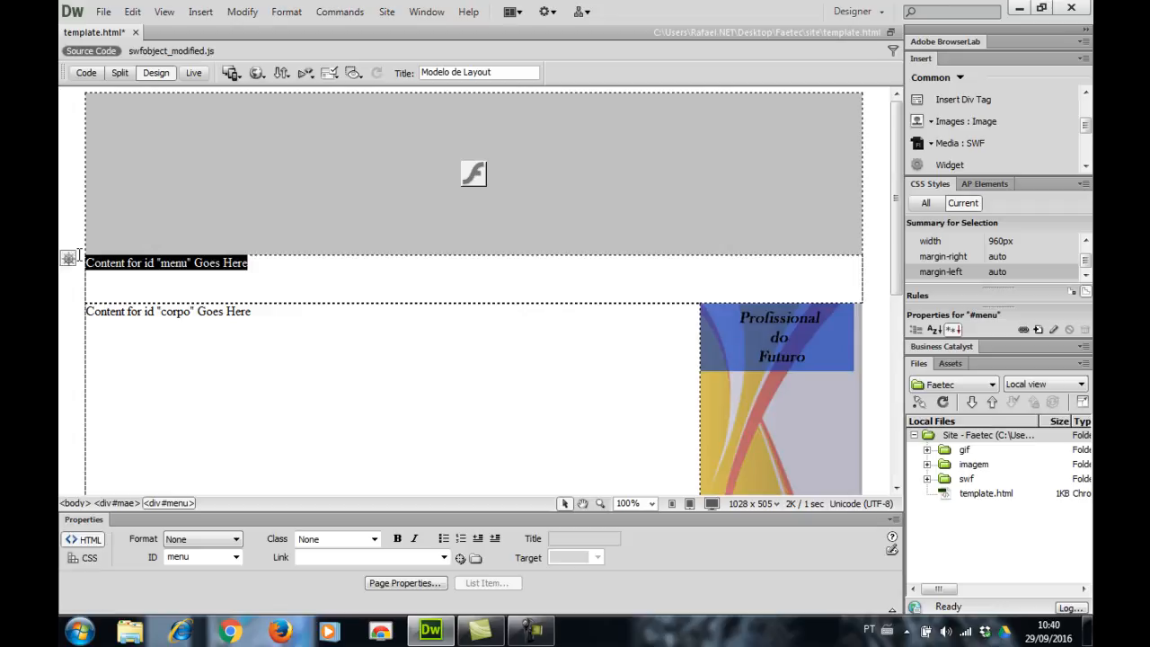
text(Home)
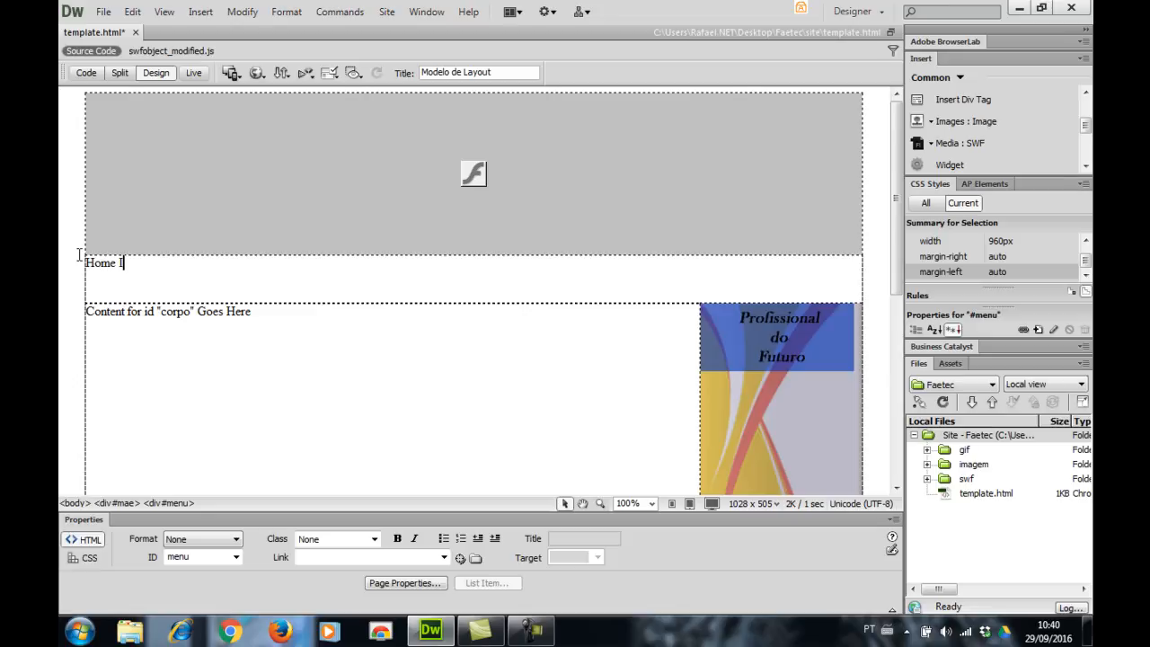
text(Instituição Cont)
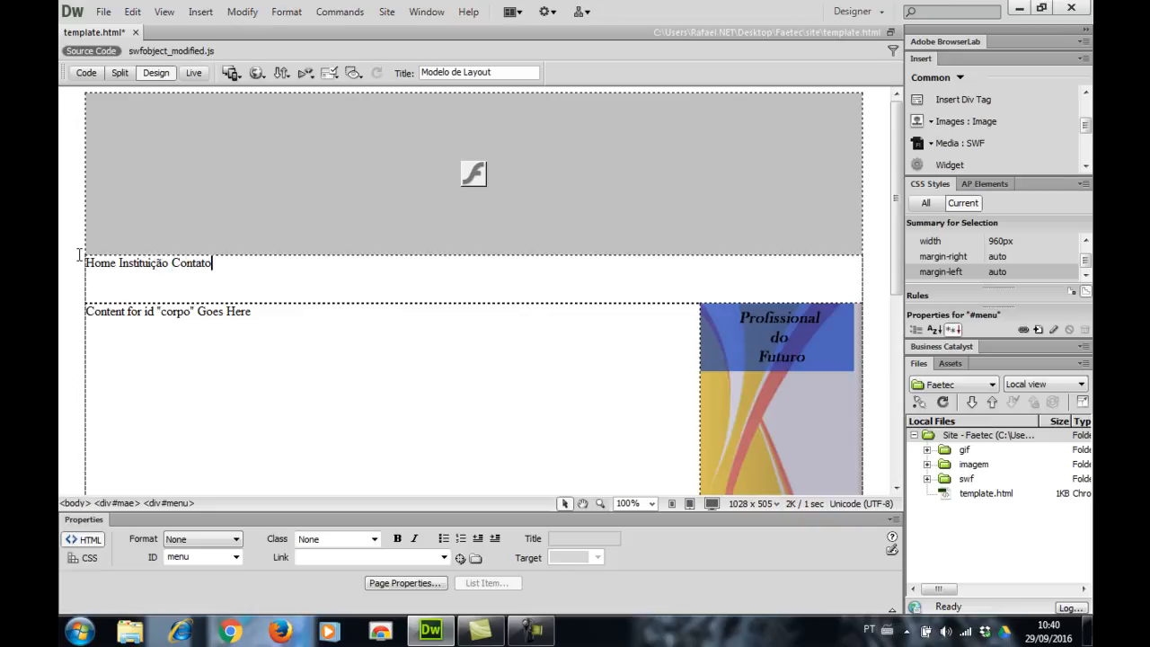
text(ato)
key(Caps_Lock)
text(Eventos)
click(427, 360)
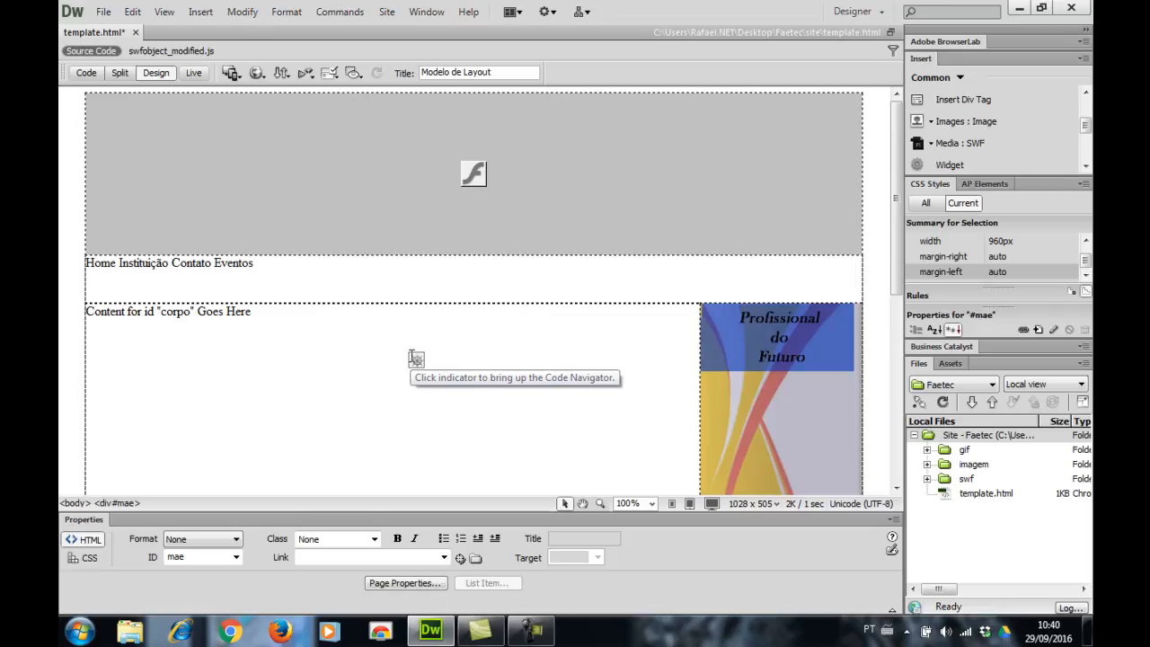
key(ctrl+s)
click(748, 416)
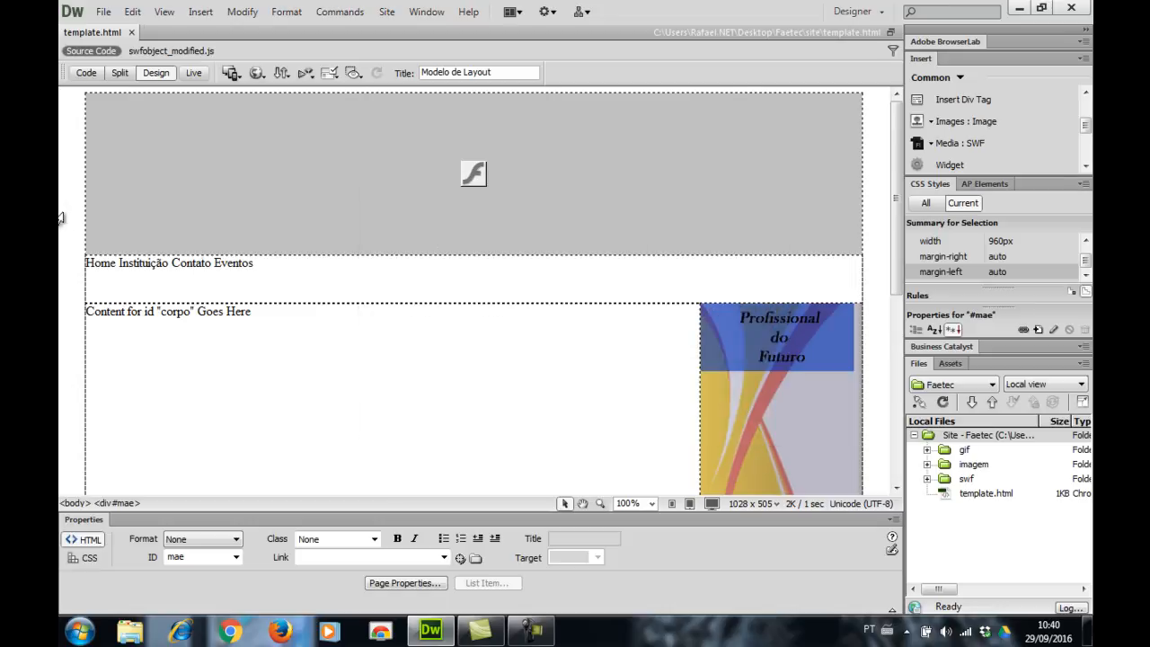
Link the word Home in the menu div to index.html with the target _parent.
drag(117, 264, 84, 262)
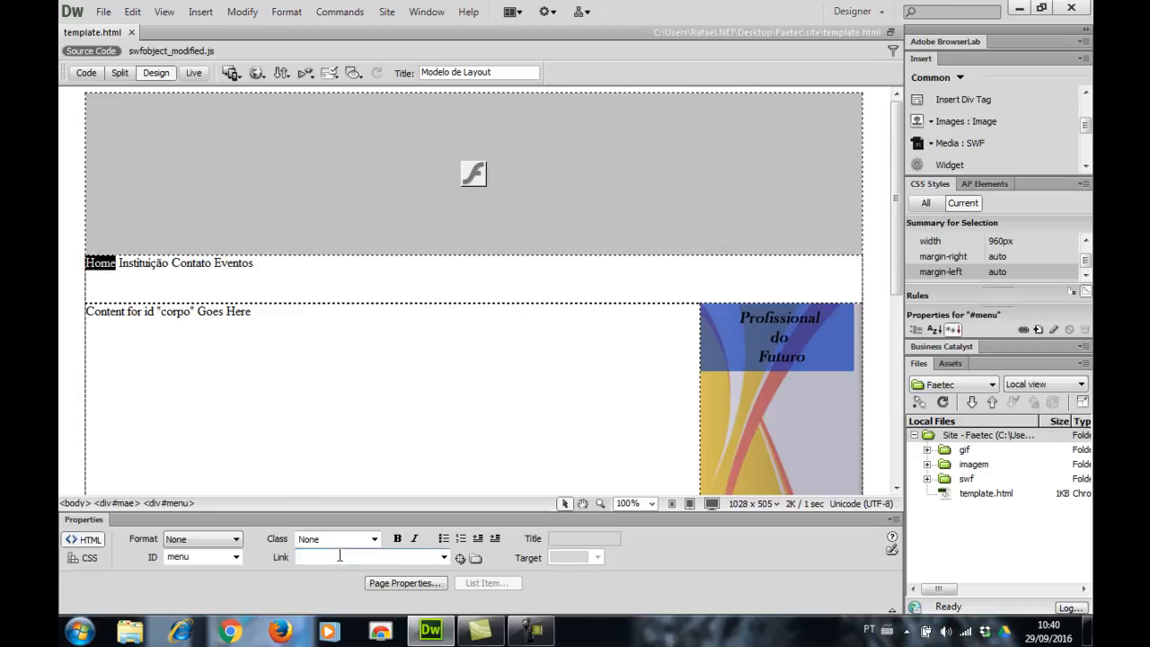
text(in)
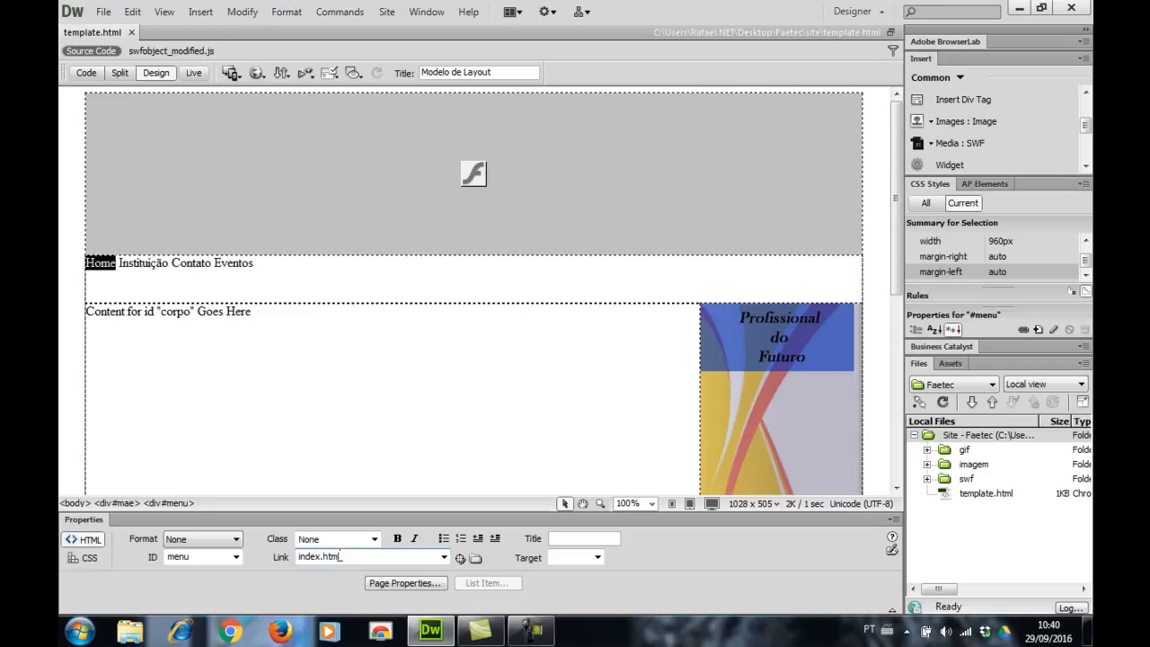
text(dex.html)
key(Return)
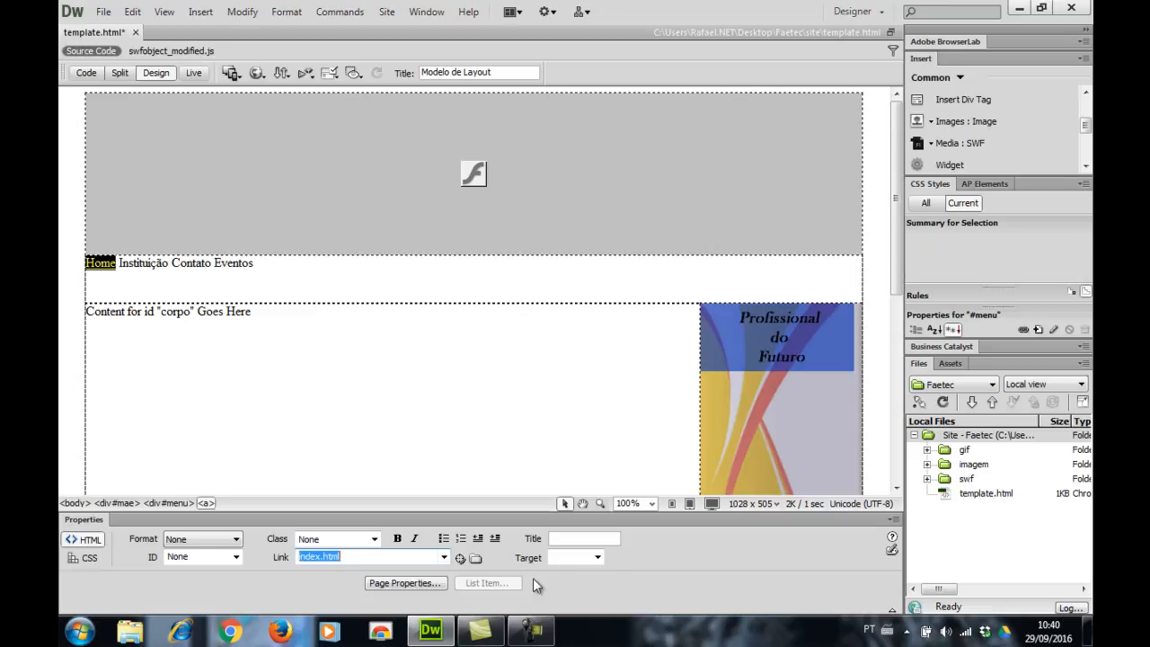
click(599, 558)
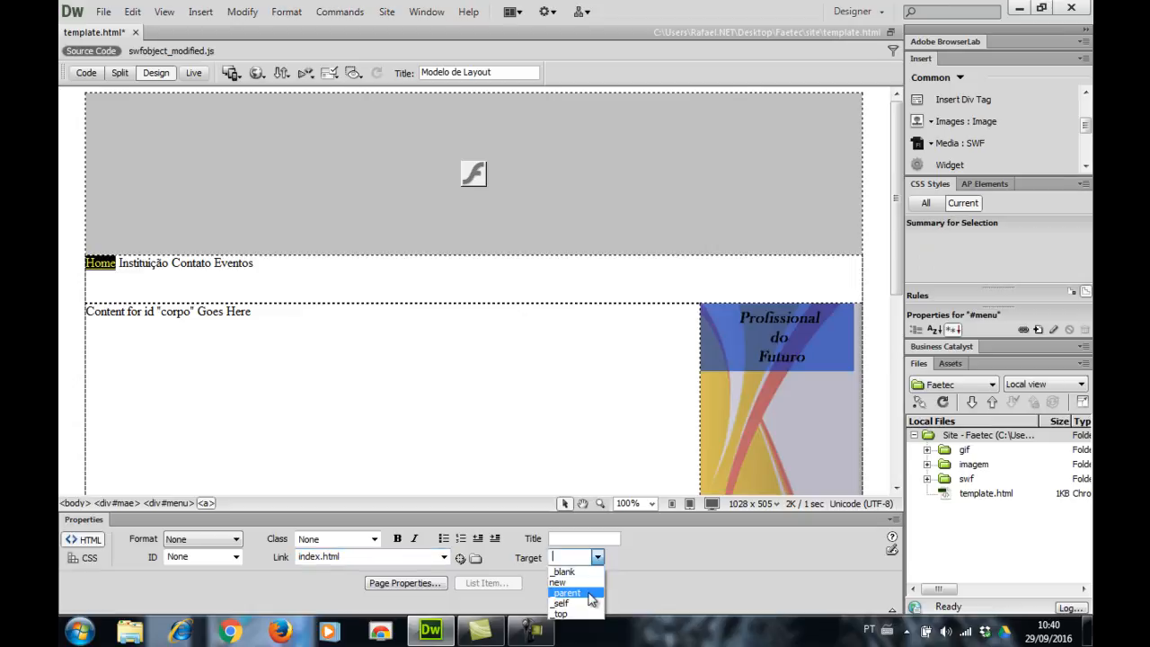
click(594, 594)
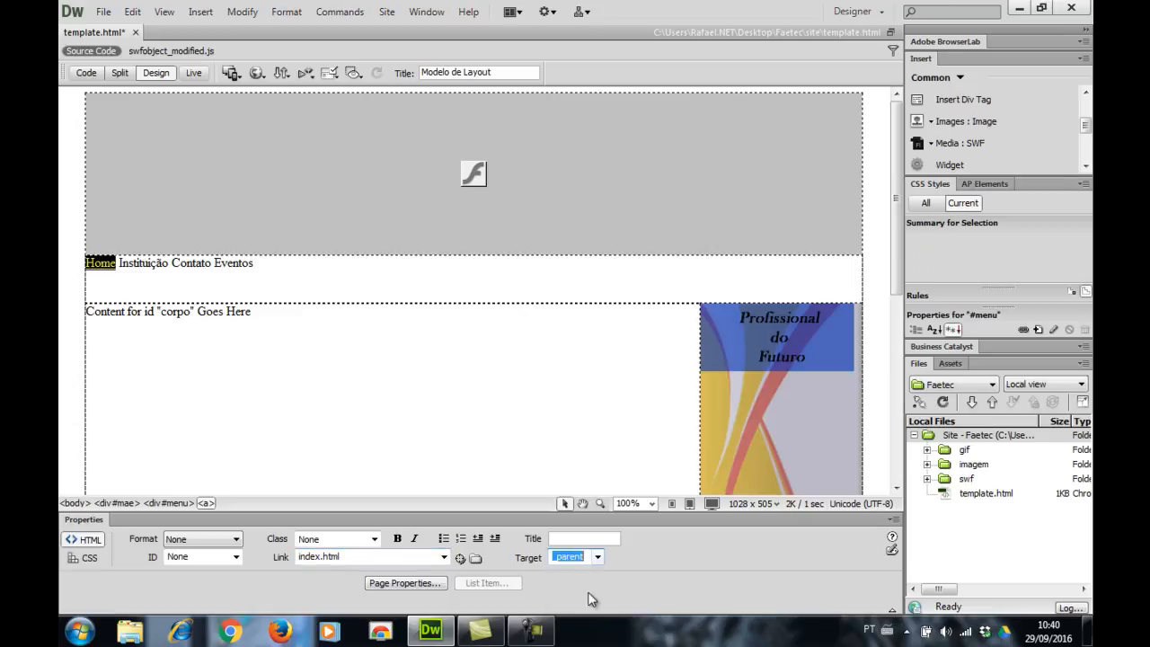
Link the word Instituição in the menu div to instituicao.html with the target _parent.
click(172, 264)
drag(168, 263, 118, 262)
click(350, 555)
text(instituicao.)
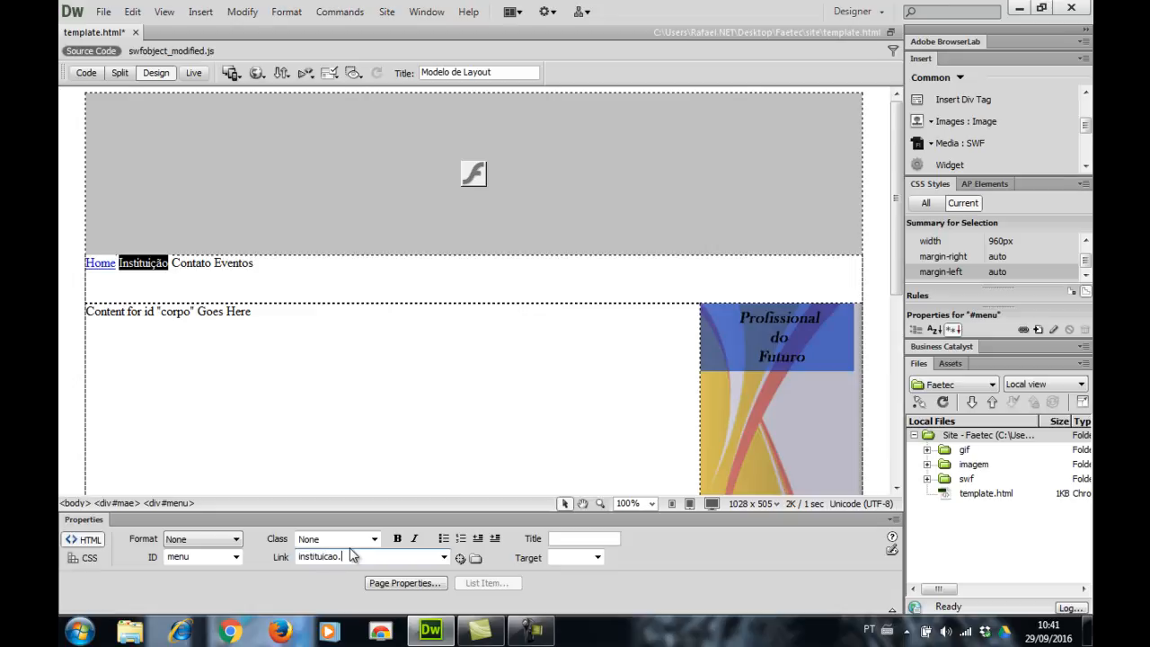
key(Return)
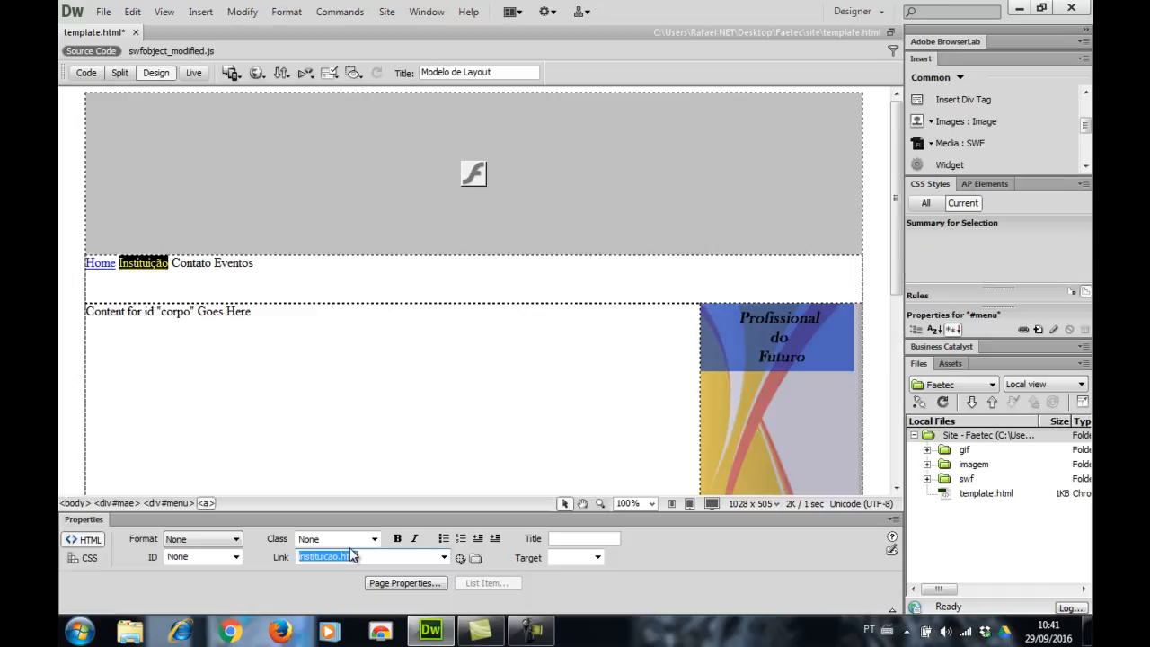
click(598, 557)
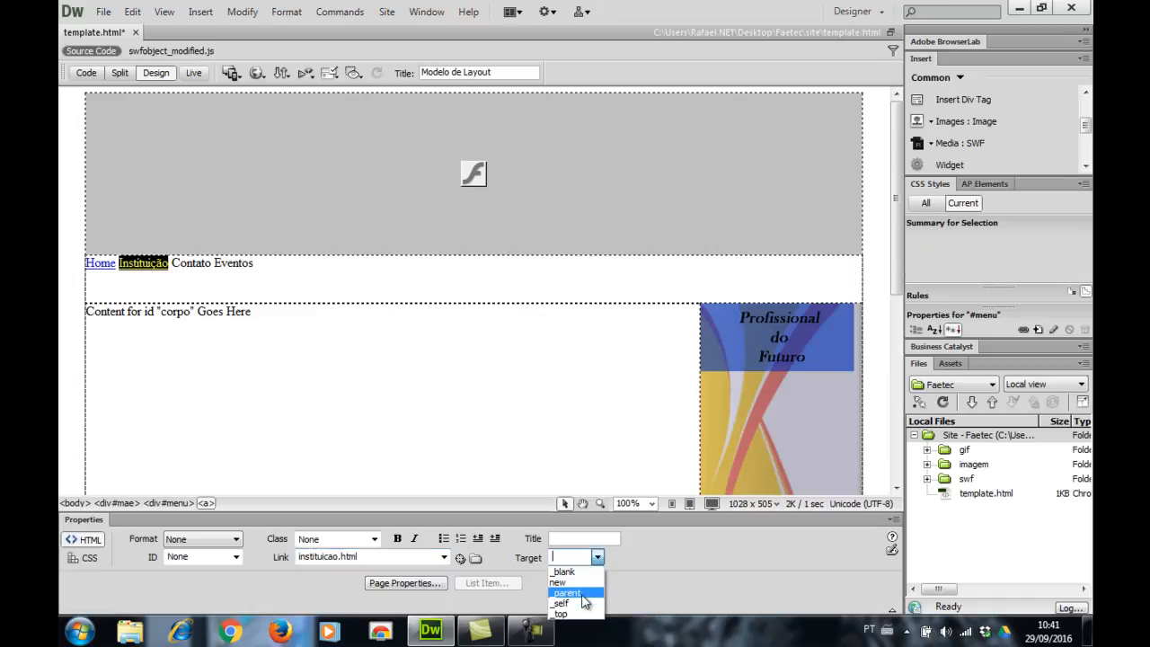
click(582, 594)
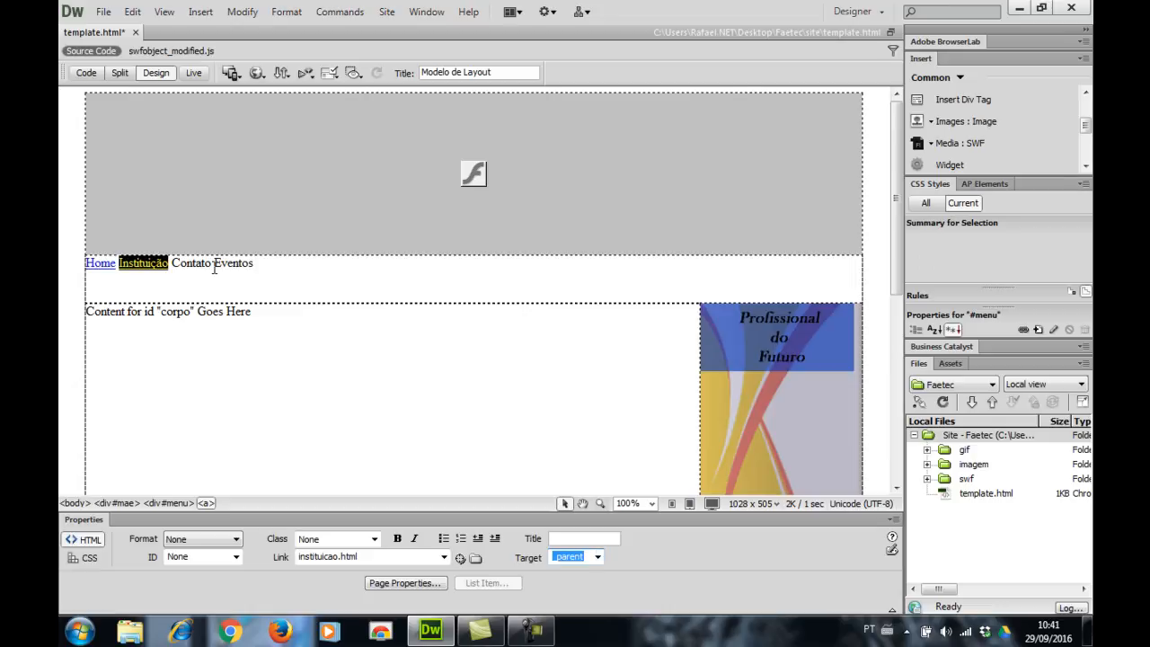
Link the word Contato in the menu div to contato.html.
drag(212, 263, 171, 263)
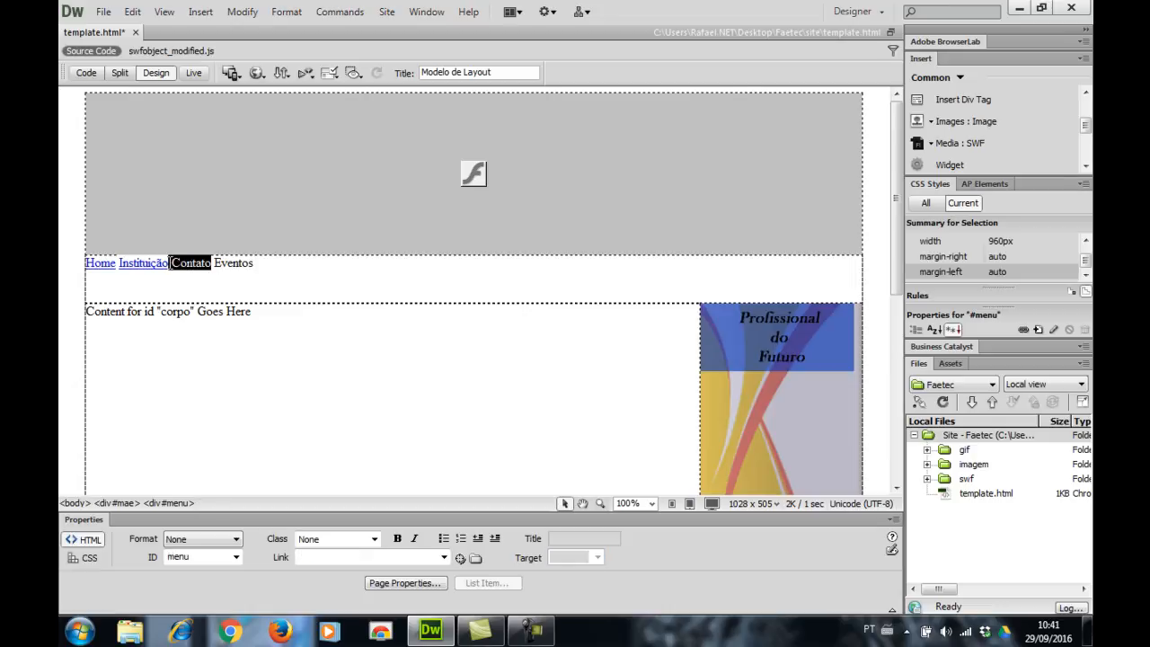
click(385, 557)
text(contato.htm)
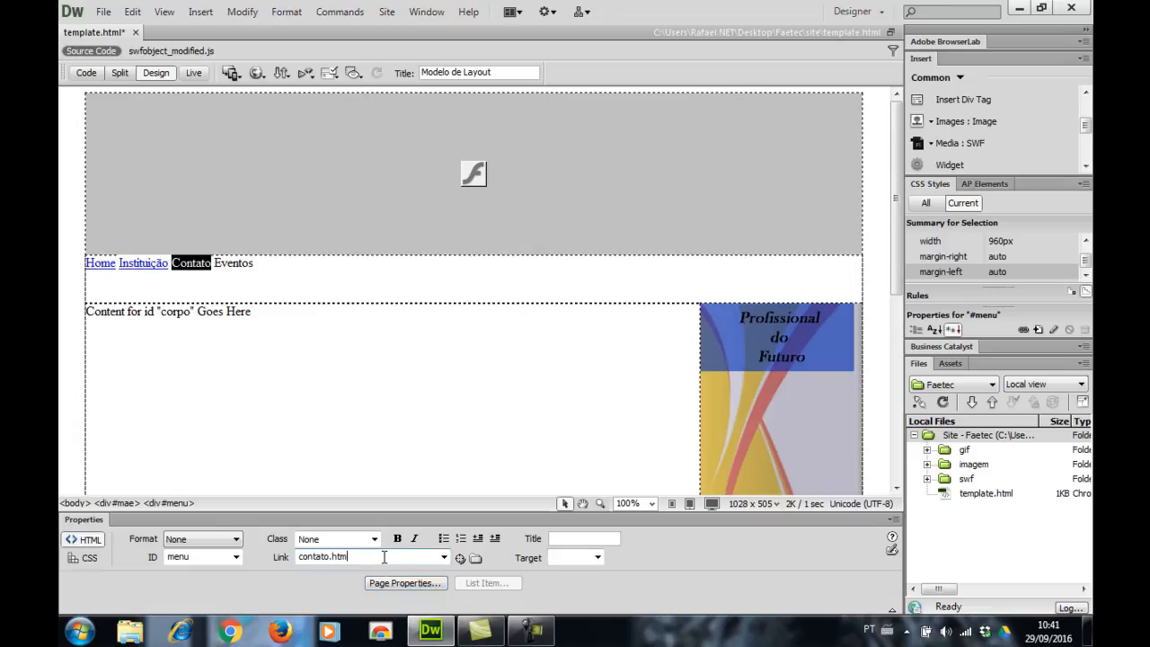
text(l)
key(Return)
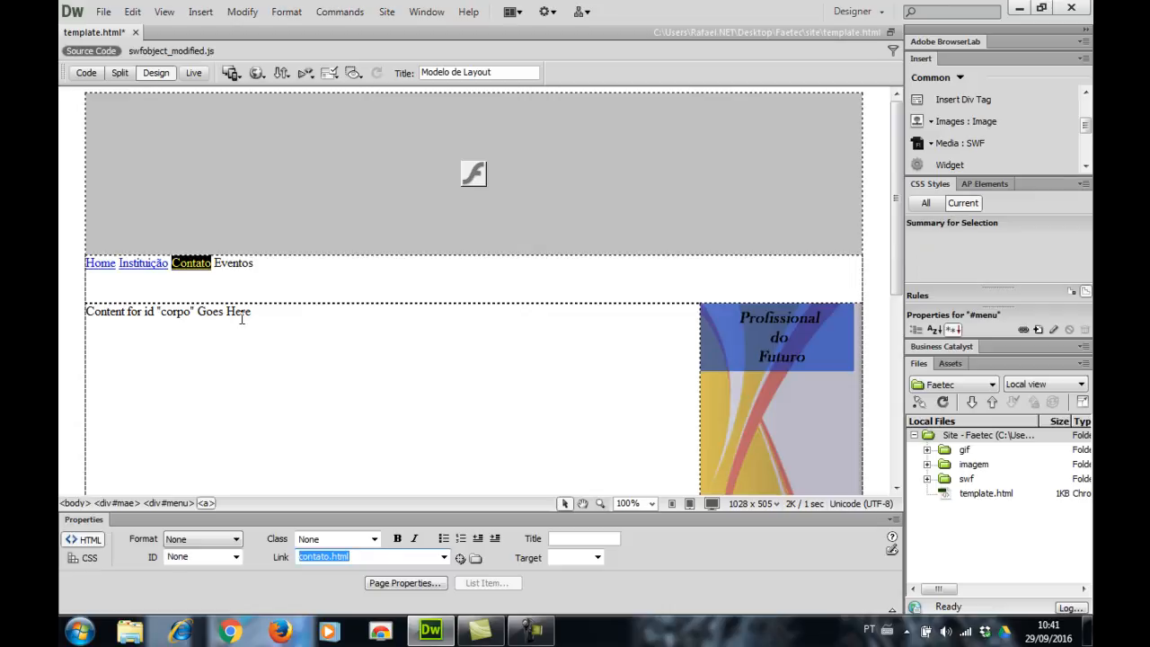
Link the word Eventos in the menu div to eventos.html with the target _parent, and save the page.
drag(254, 269, 216, 272)
click(413, 557)
text(eventos)
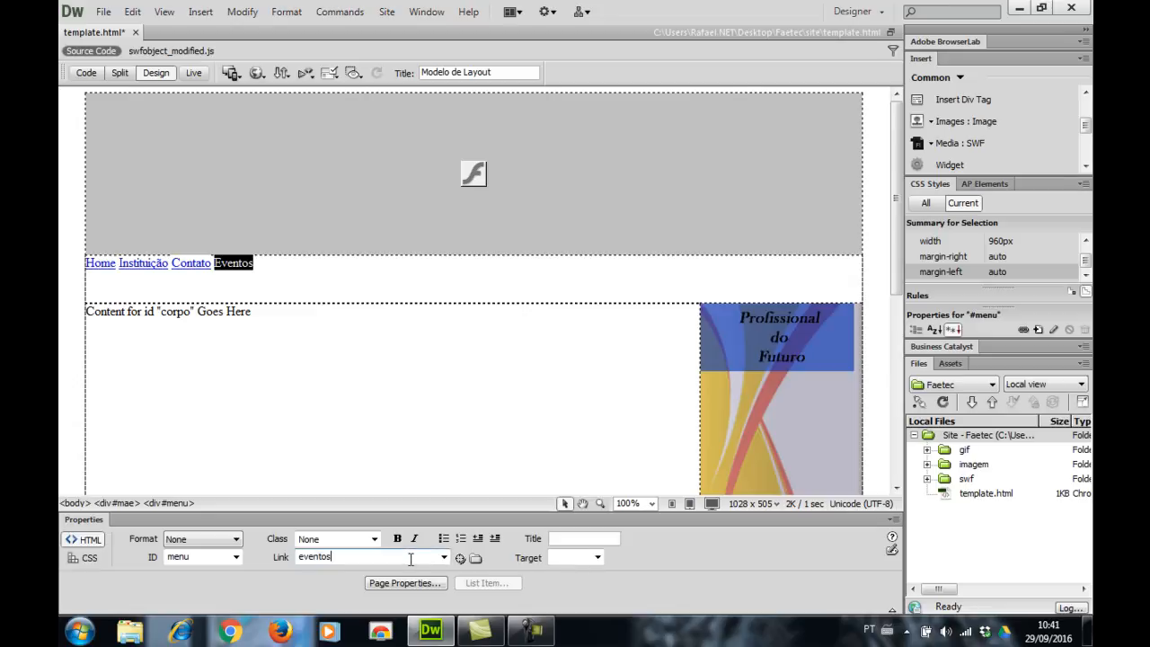
text(html)
key(Return)
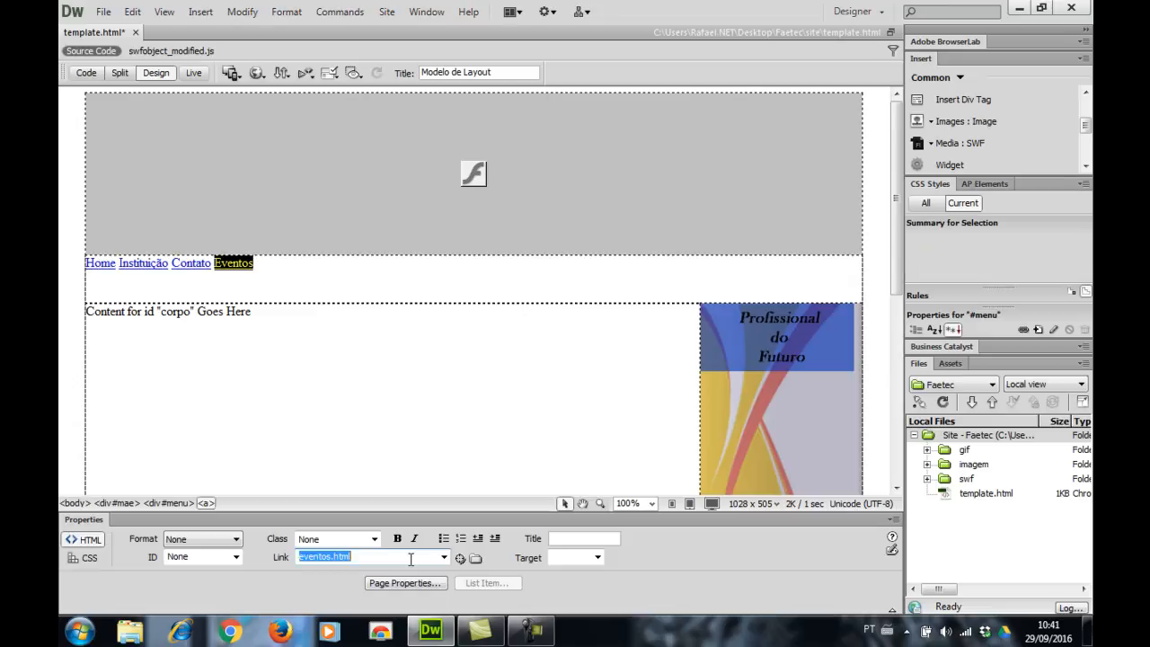
click(597, 558)
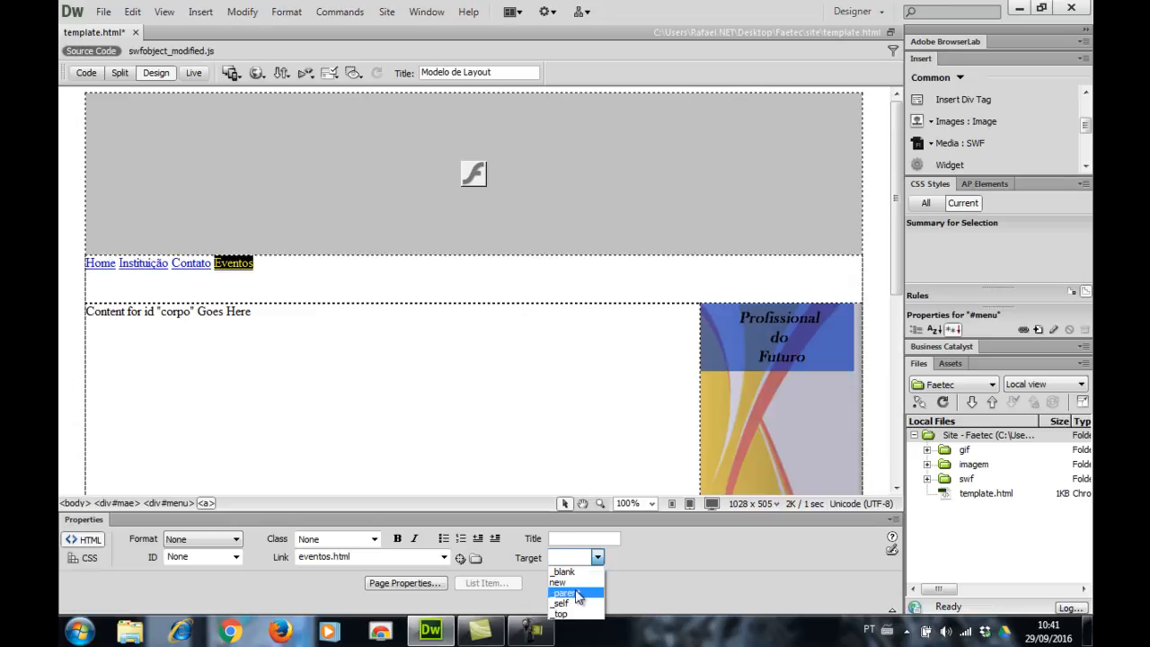
click(577, 593)
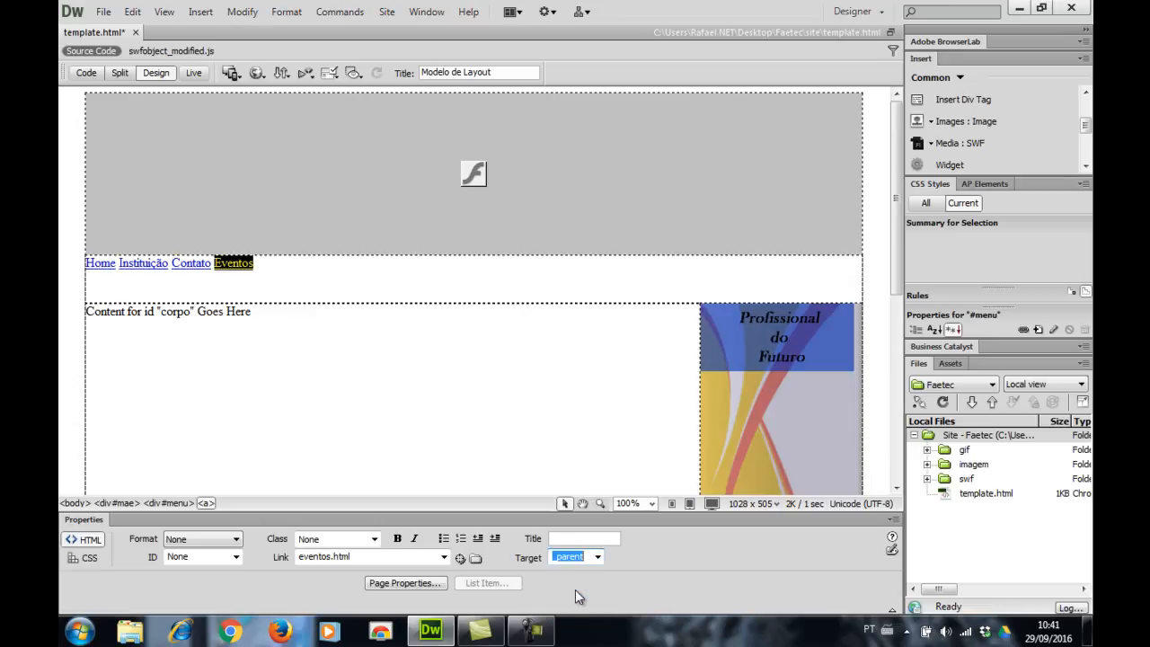
click(417, 379)
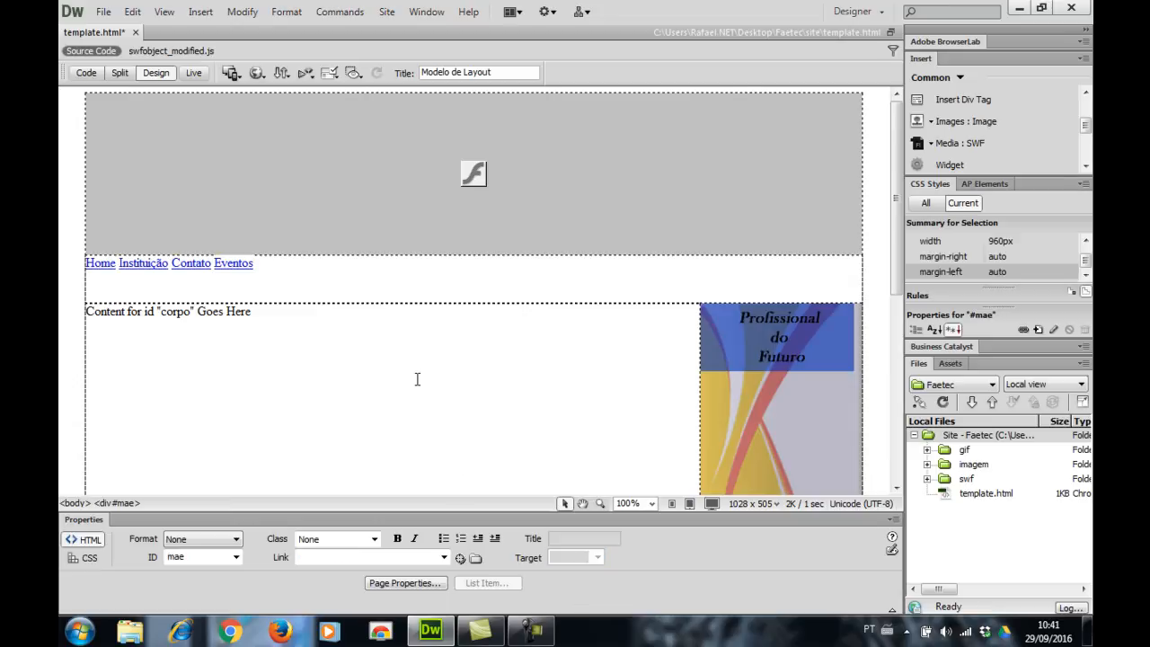
key(ctrl+s)
Preview template.html in the browser and examine the layout from header to footer, keeping the current Windows color scheme if asked.
scroll(441, 308, down, 5)
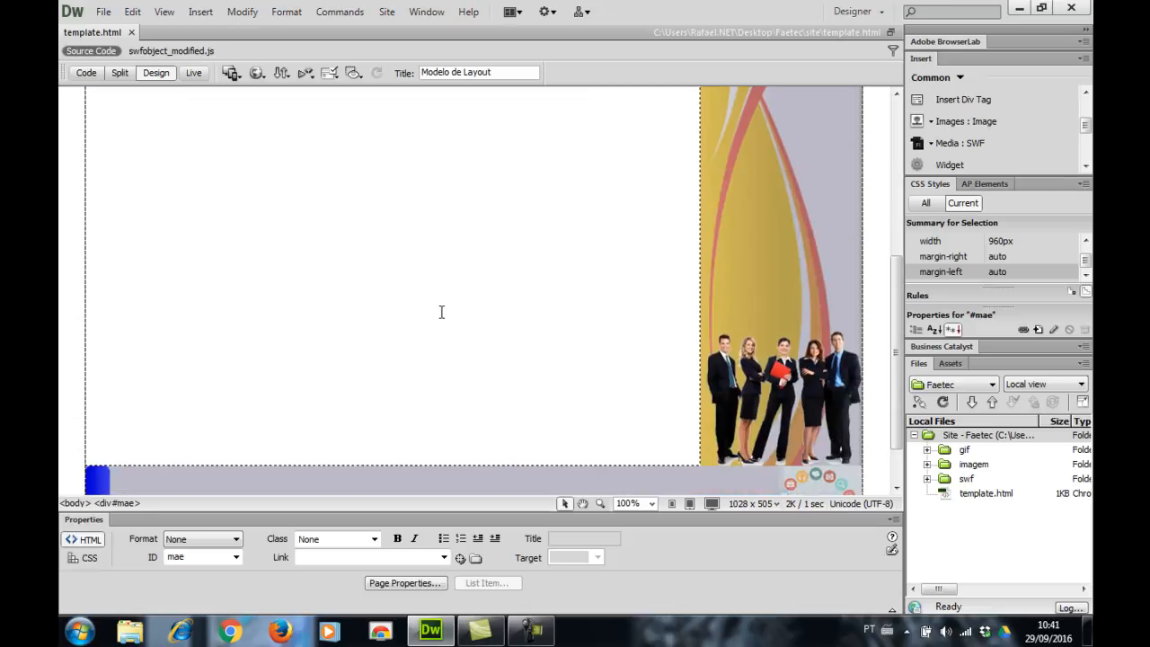
scroll(441, 312, down, 2)
scroll(437, 313, up, 6)
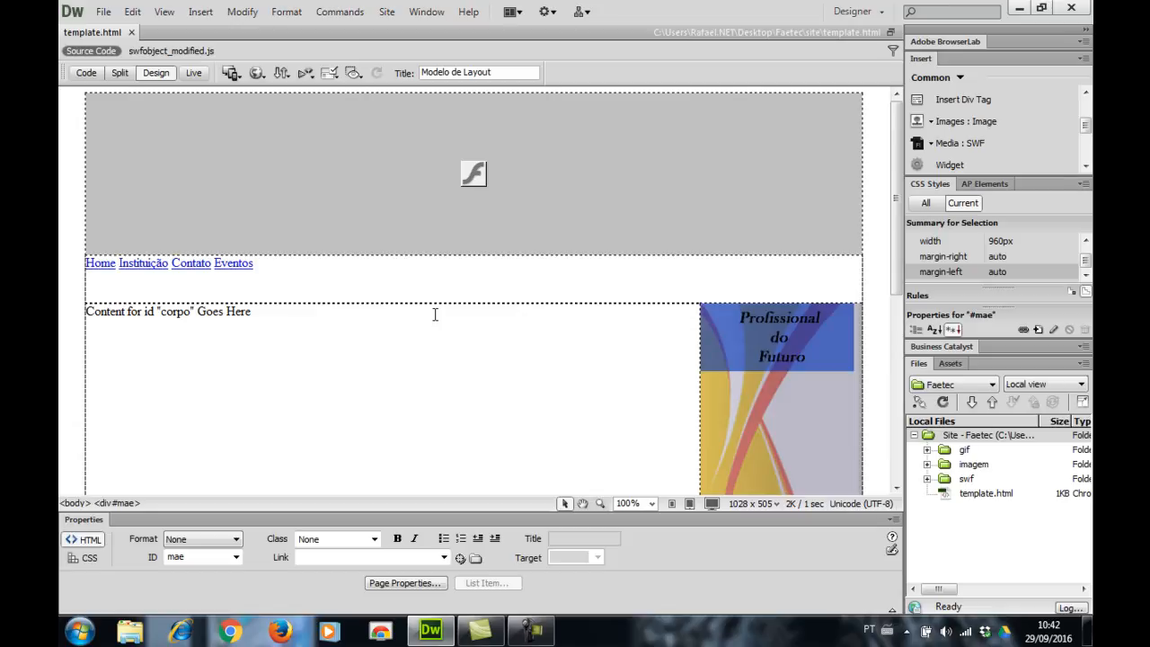
key(F12)
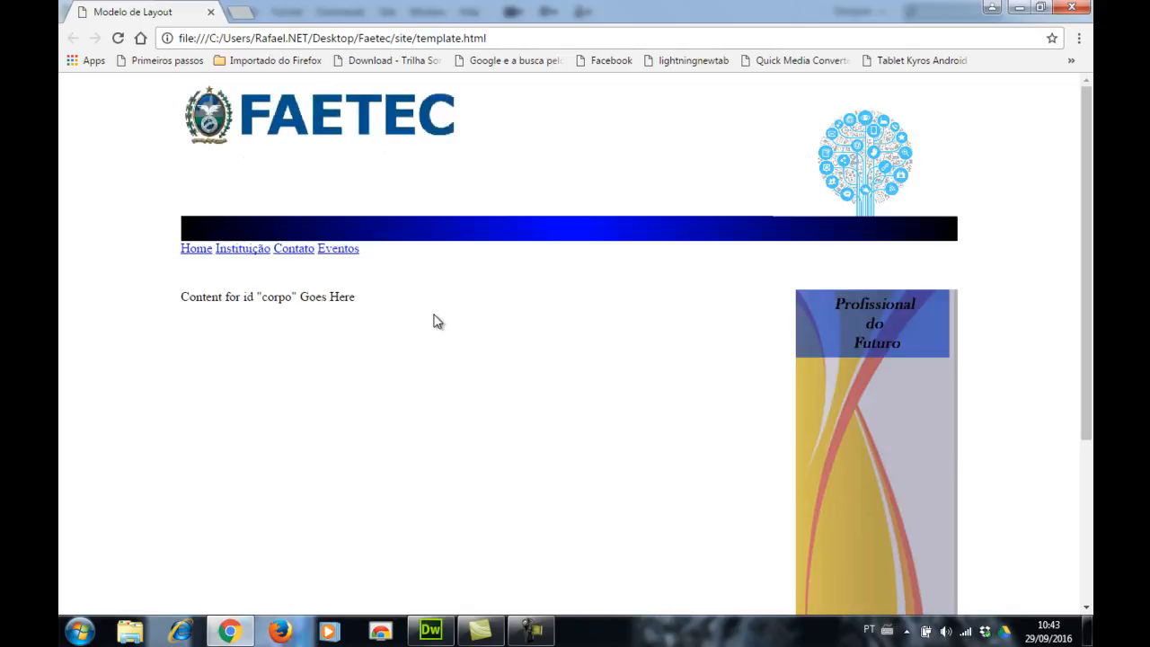
scroll(435, 350, down, 3)
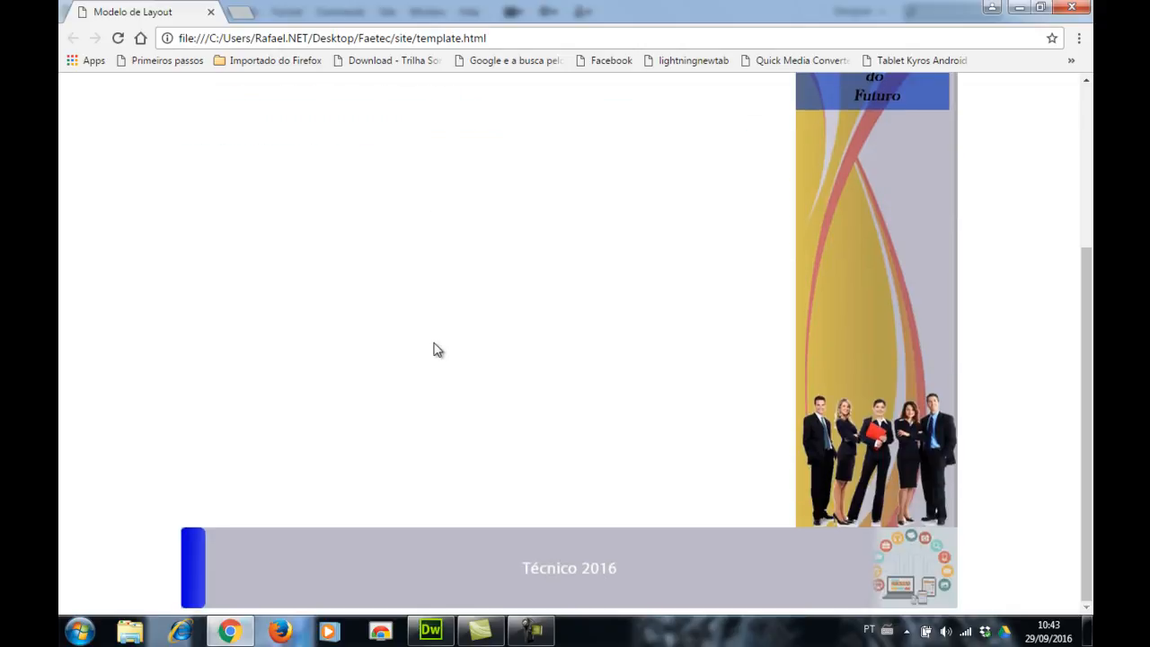
scroll(436, 349, up, 3)
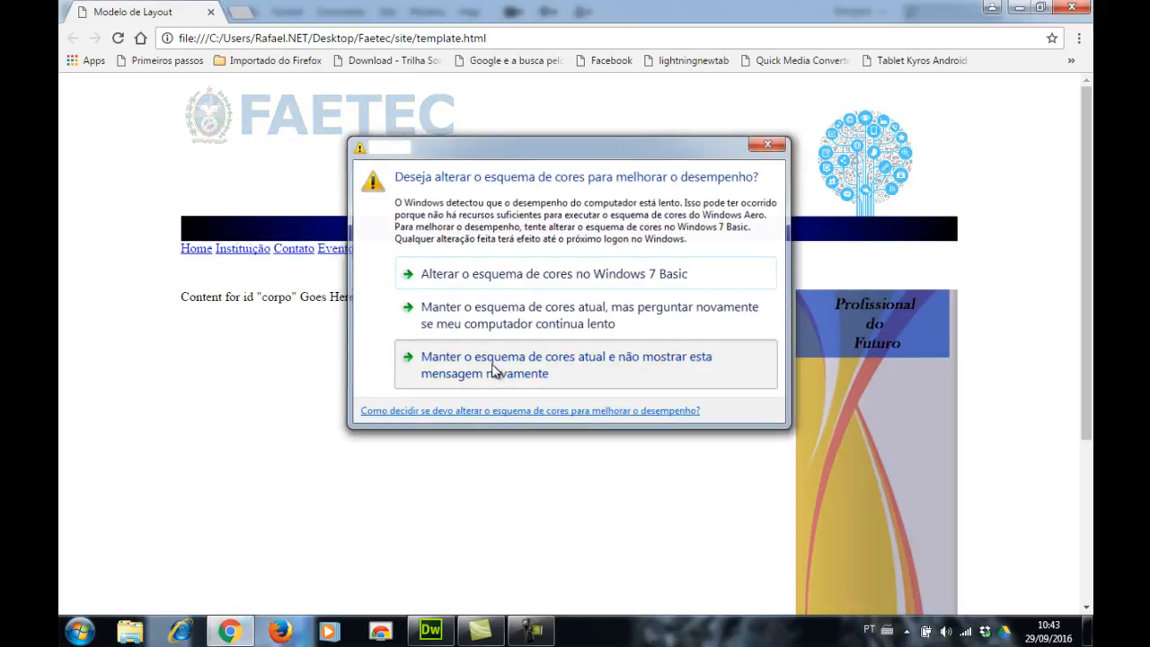
click(497, 372)
scroll(489, 370, down, 3)
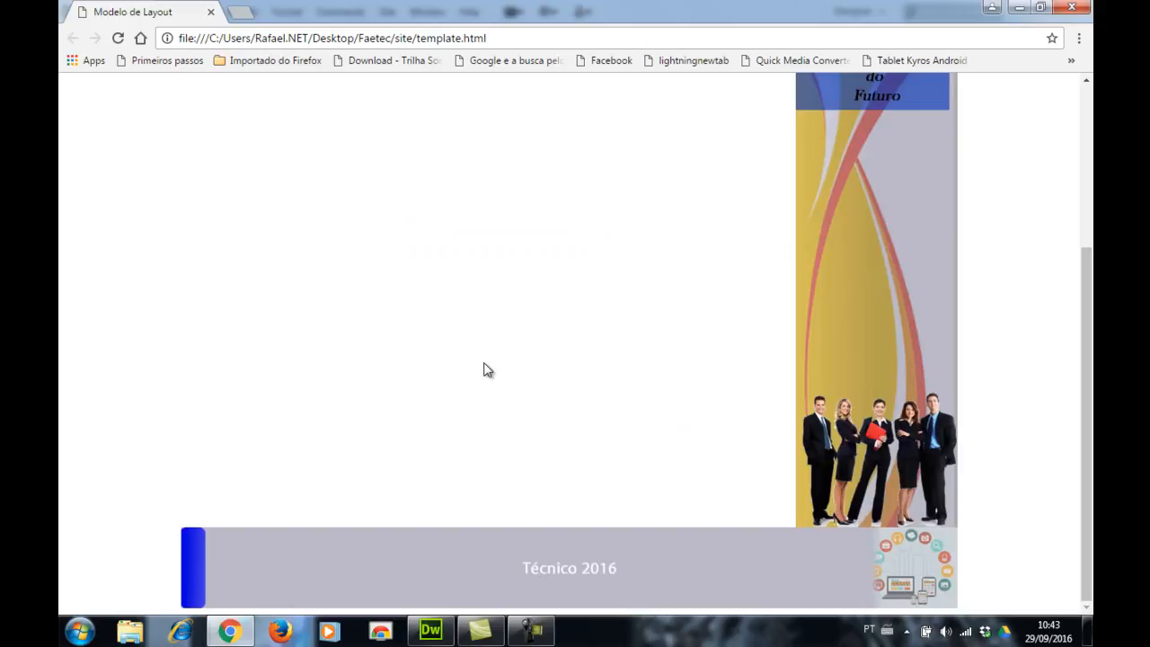
scroll(483, 368, up, 3)
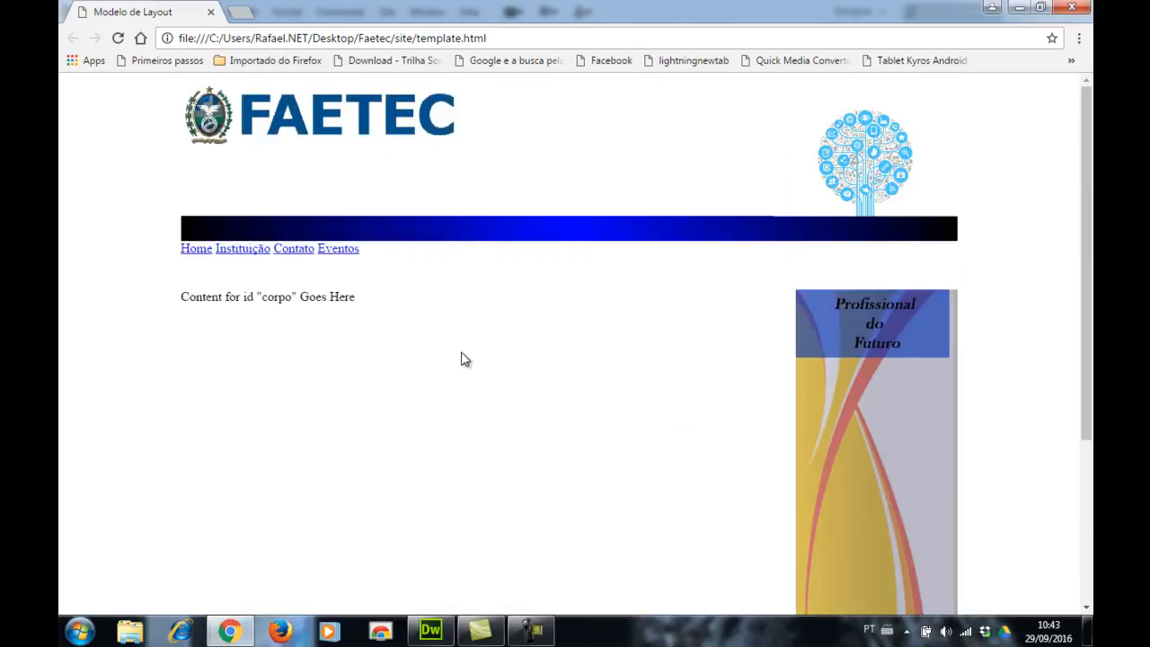
Switch back to Dreamweaver and delete the placeholder text in the corpo div.
click(432, 630)
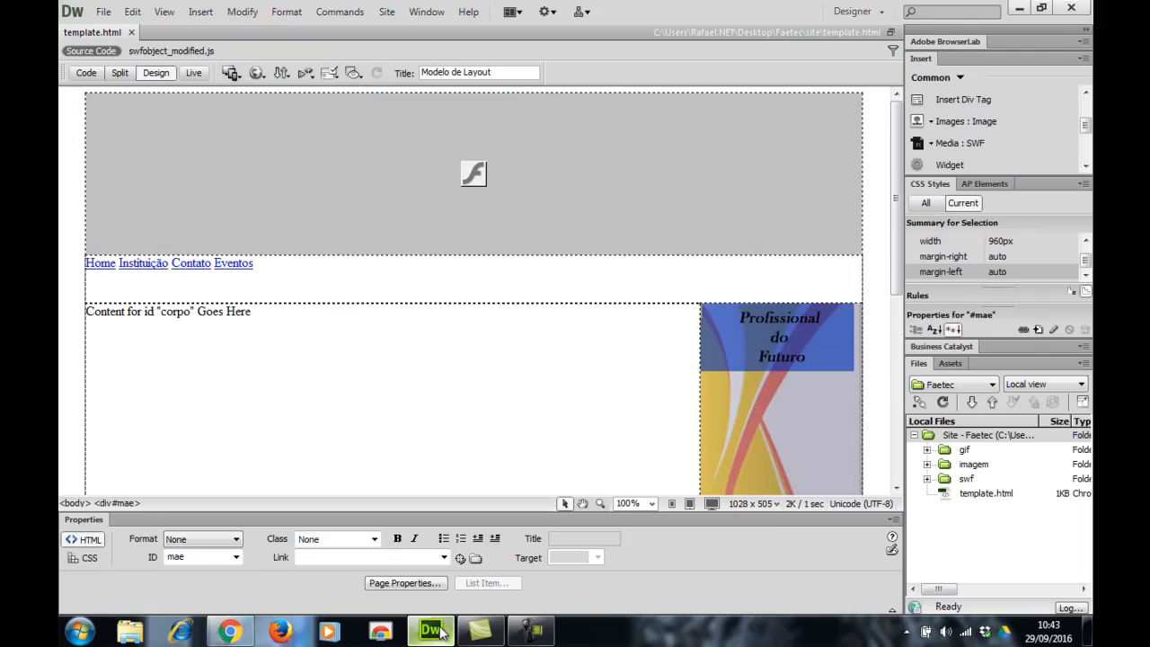
drag(259, 314, 88, 320)
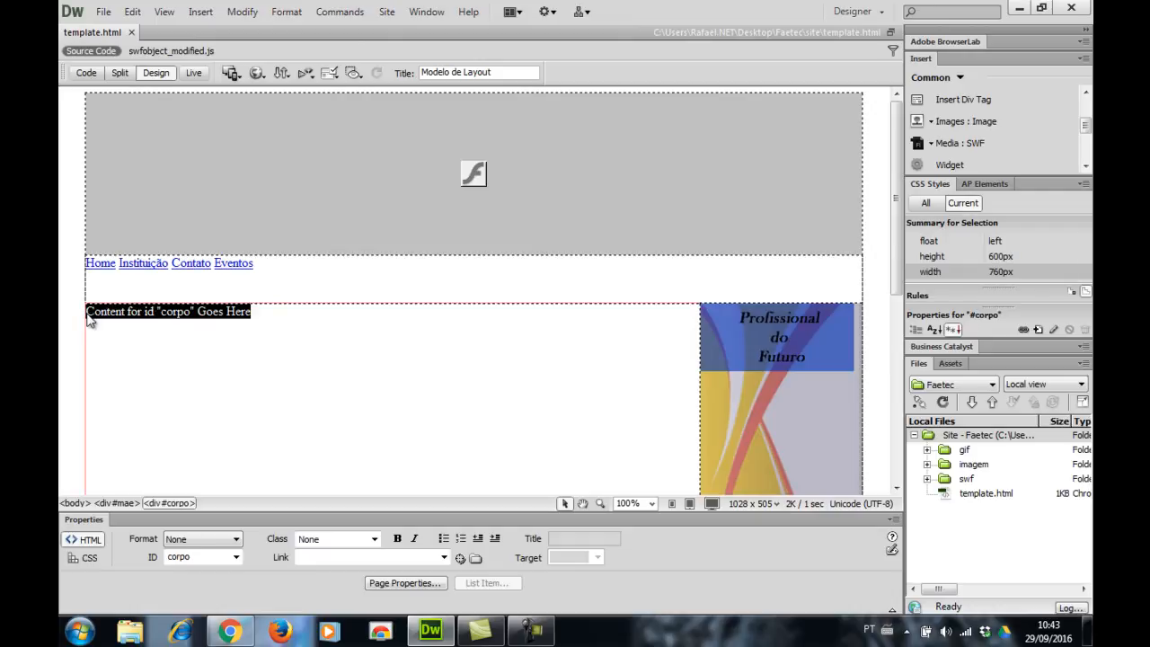
key(Delete)
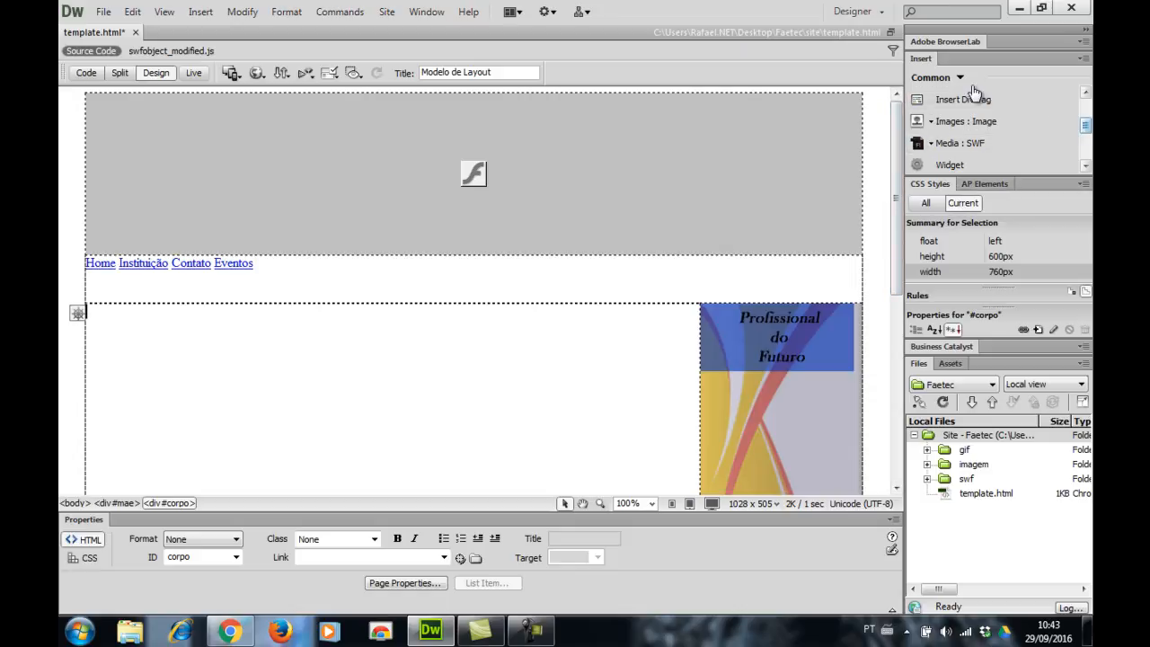
Insert a table with 3 rows and 2 columns, 750 pixels wide, into the empty corpo div.
scroll(1085, 128, up, 3)
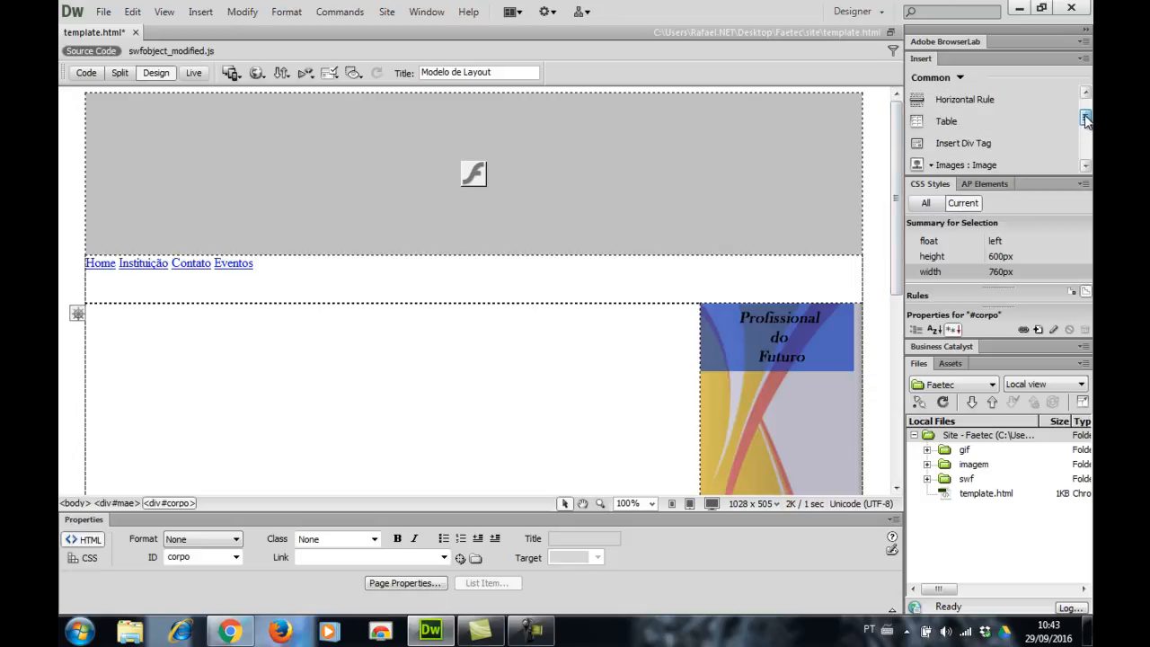
click(936, 144)
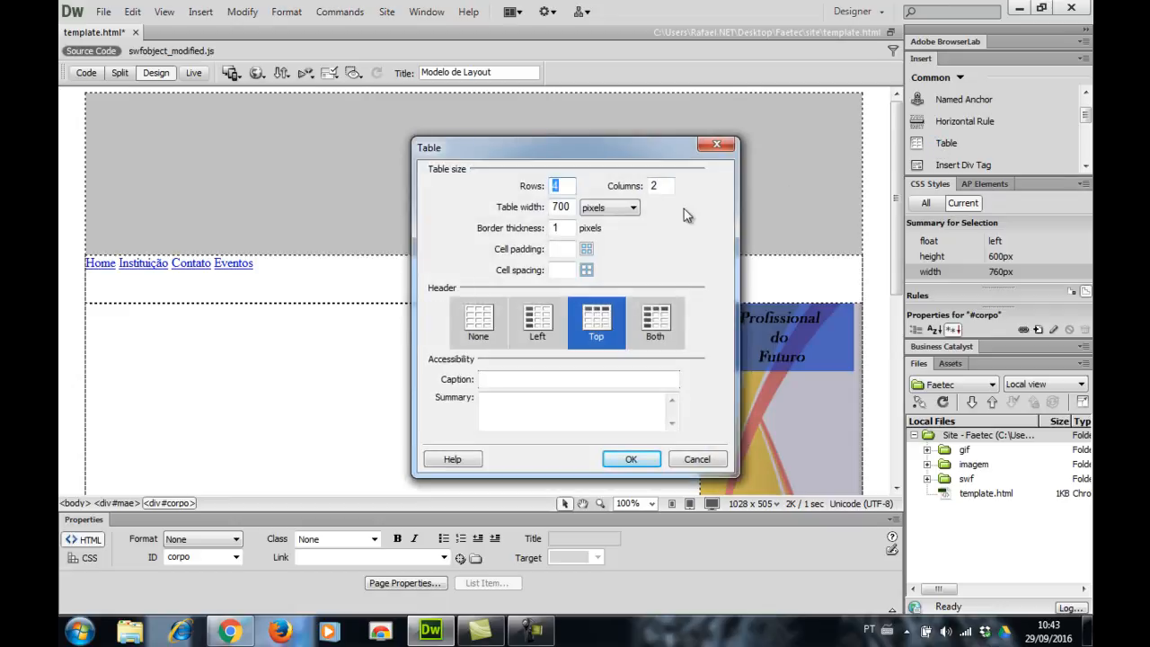
click(571, 207)
key(BackSpace)
key(BackSpace)
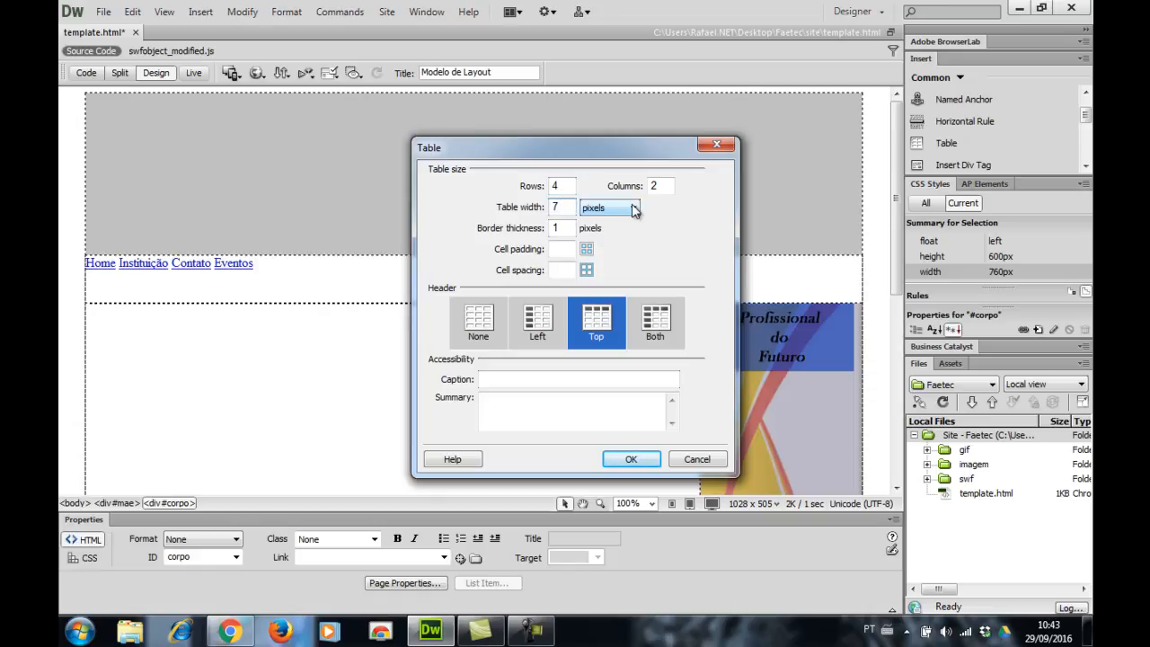
text(50)
click(568, 185)
key(BackSpace)
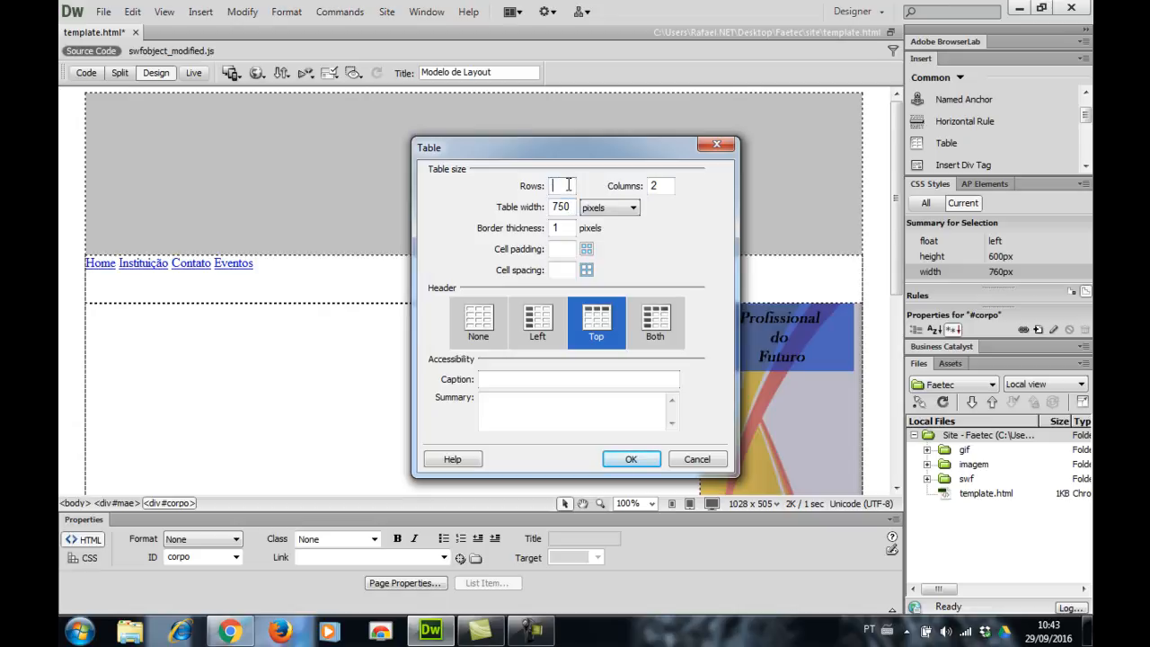
text(3)
click(634, 460)
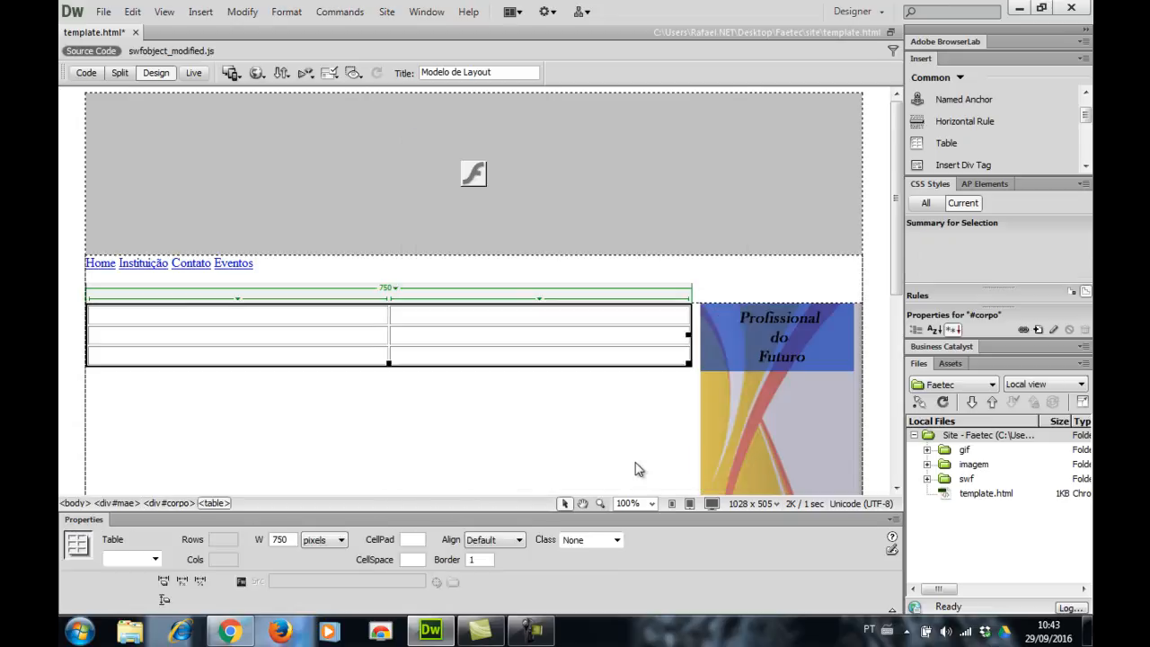
click(620, 444)
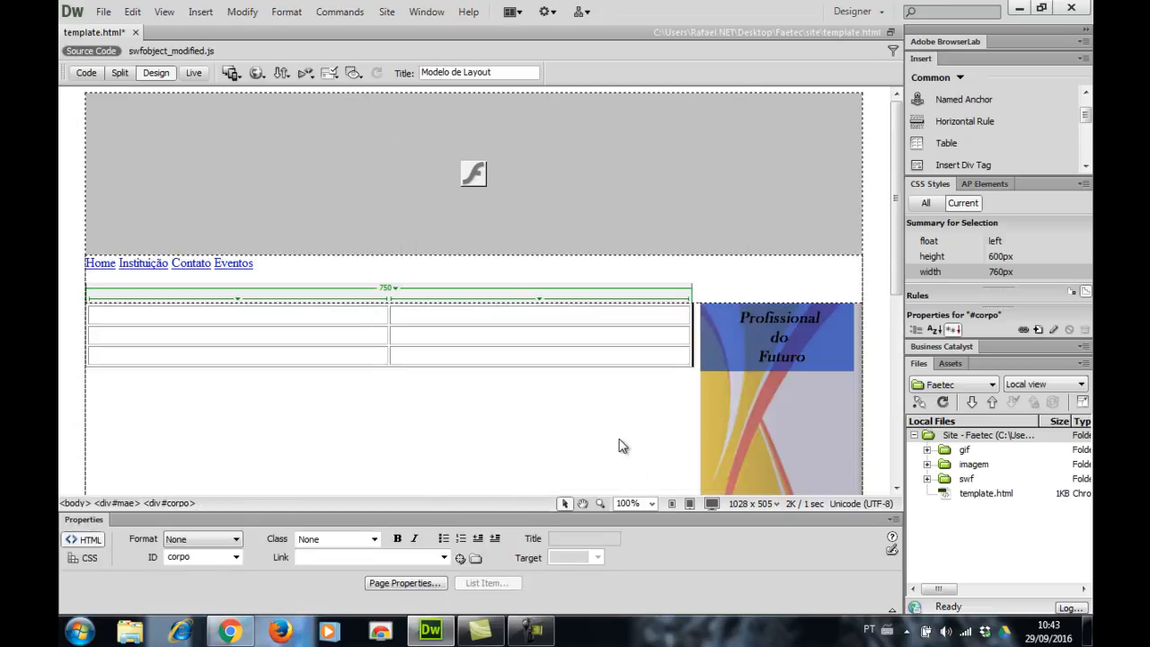
Set the alignment of the table in the corpo div to Center.
click(692, 355)
click(520, 540)
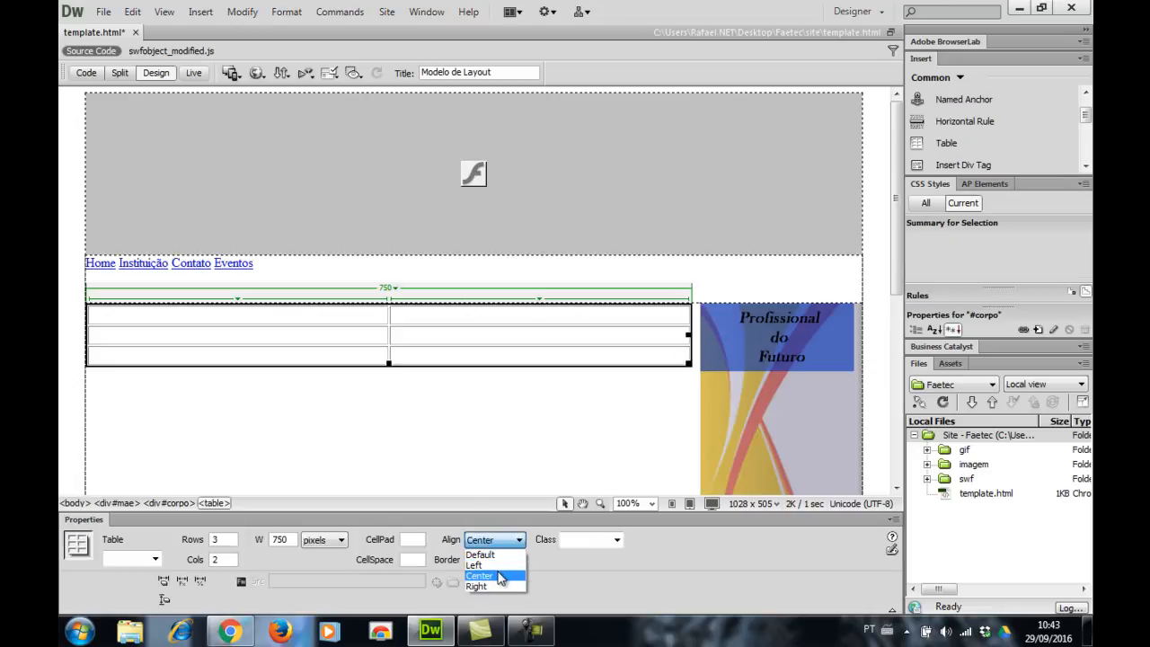
click(499, 569)
click(483, 433)
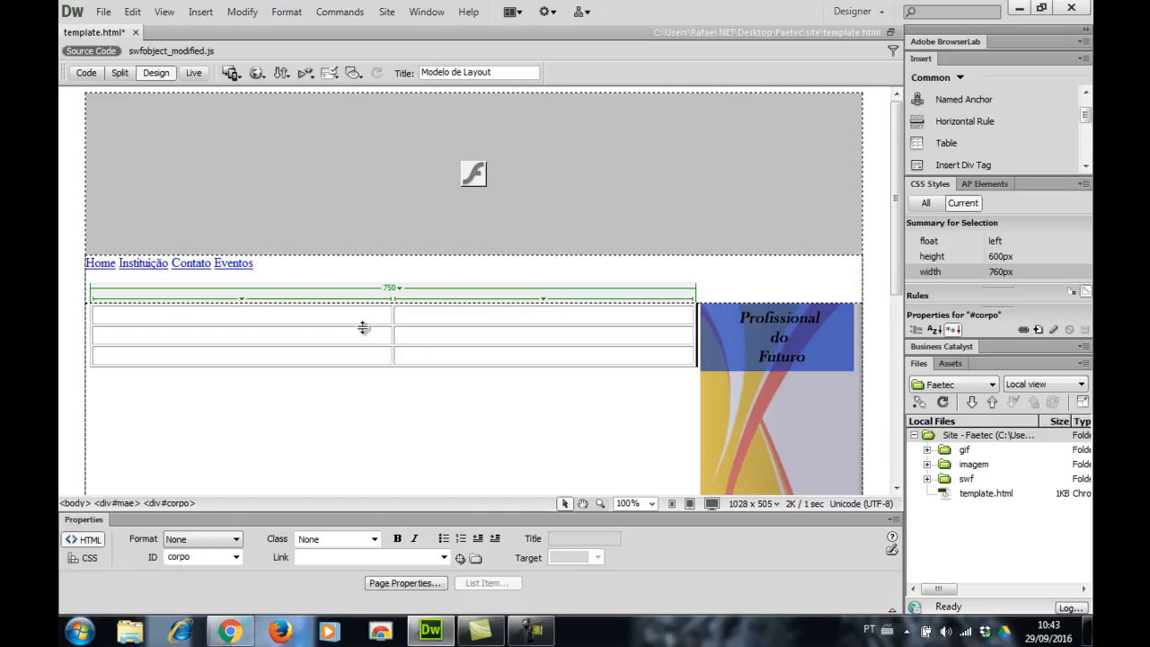
Merge the two cells of the table's top row into one cell.
drag(346, 318, 434, 319)
right_click(428, 319)
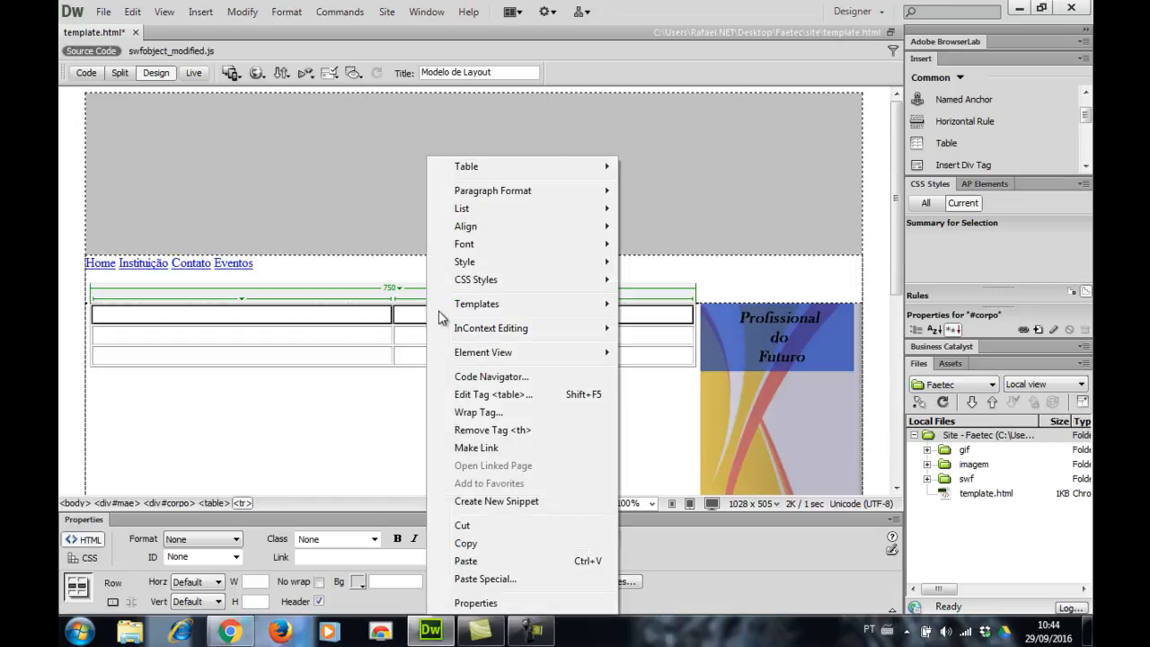
mouse_move(527, 171)
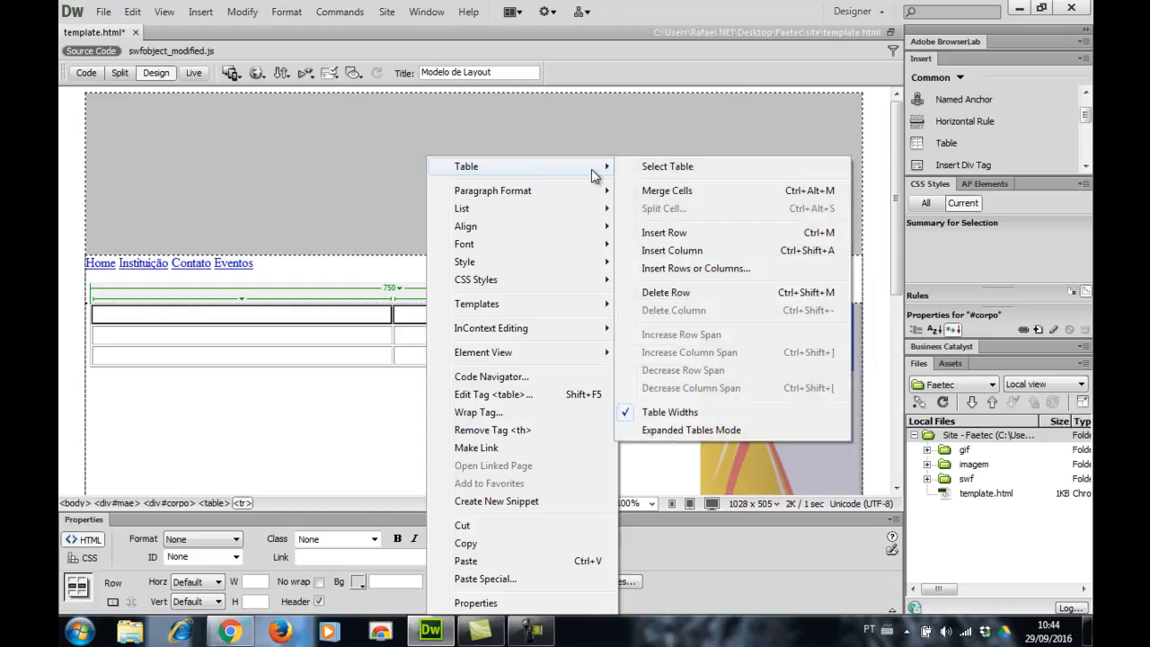
click(647, 191)
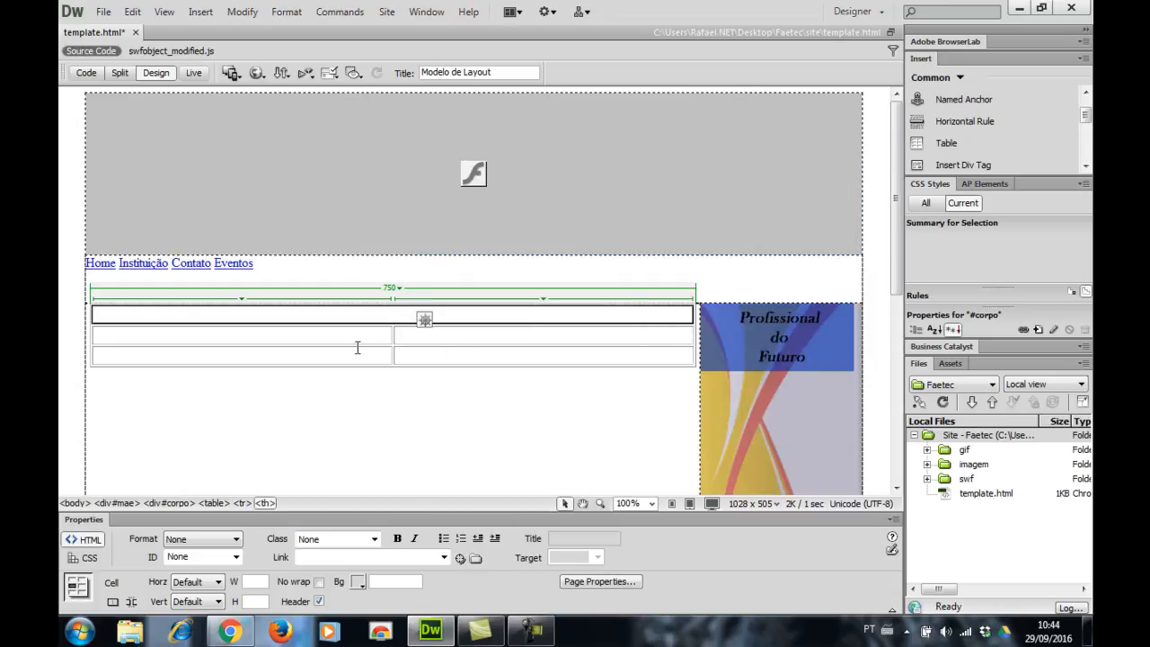
Merge the two cells of the table's bottom row into one cell.
drag(354, 358, 429, 364)
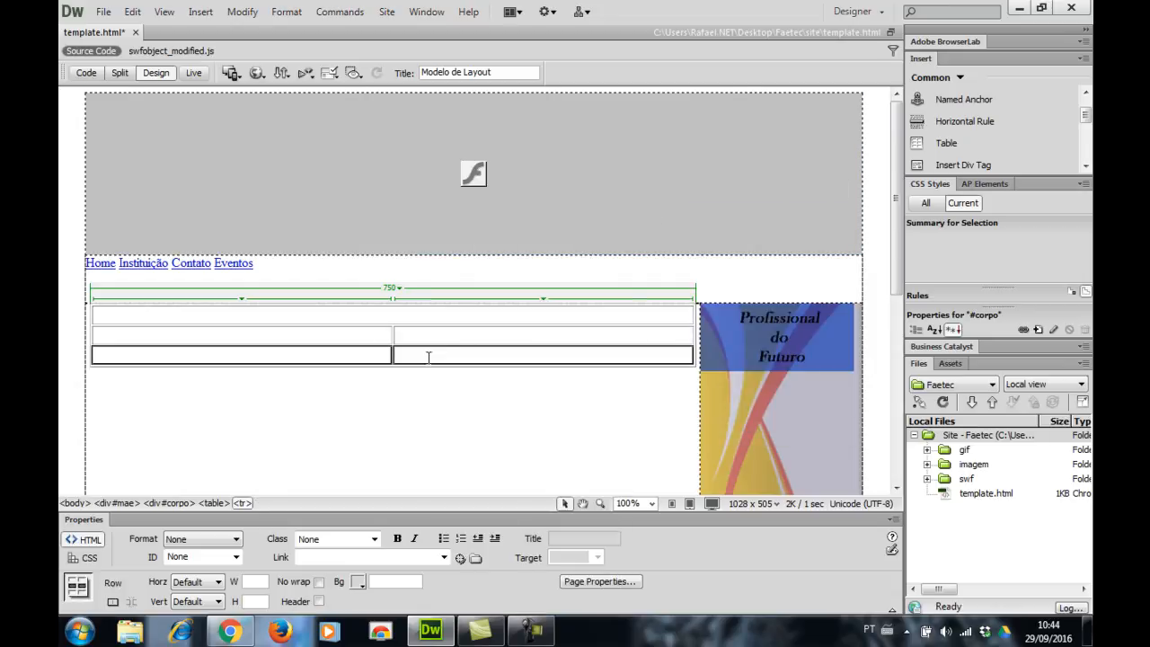
right_click(428, 363)
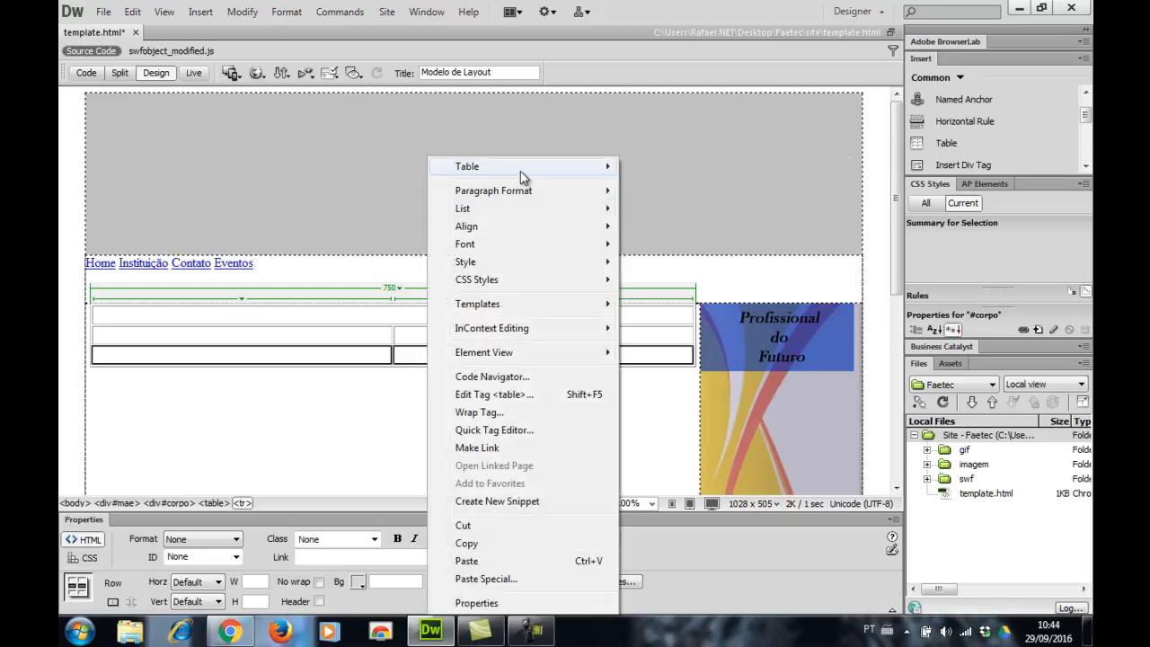
mouse_move(582, 175)
click(662, 189)
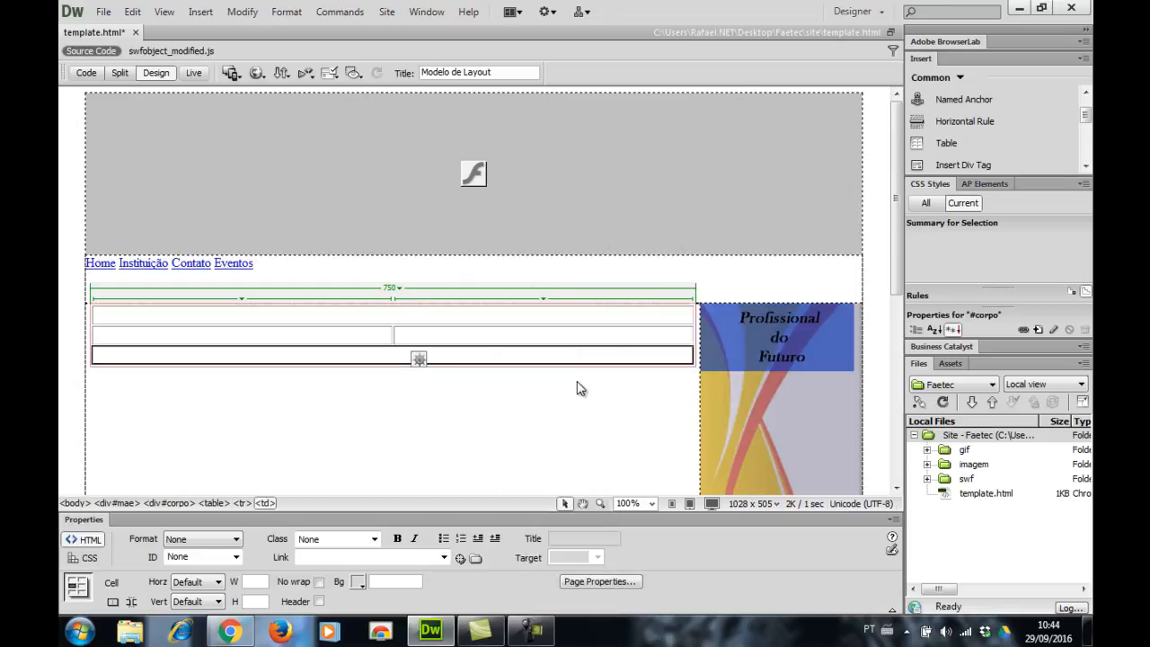
click(550, 405)
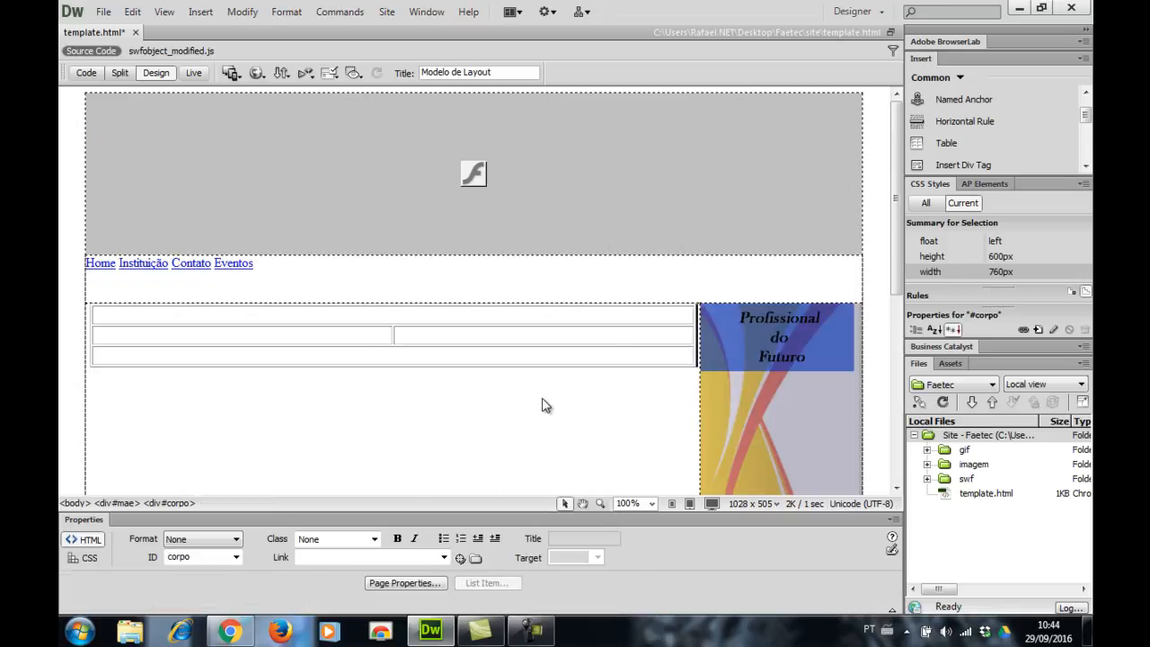
Insert the image banner_128.gif from the site's gif folder into the table's merged top row, leaving the alternate text empty.
click(445, 313)
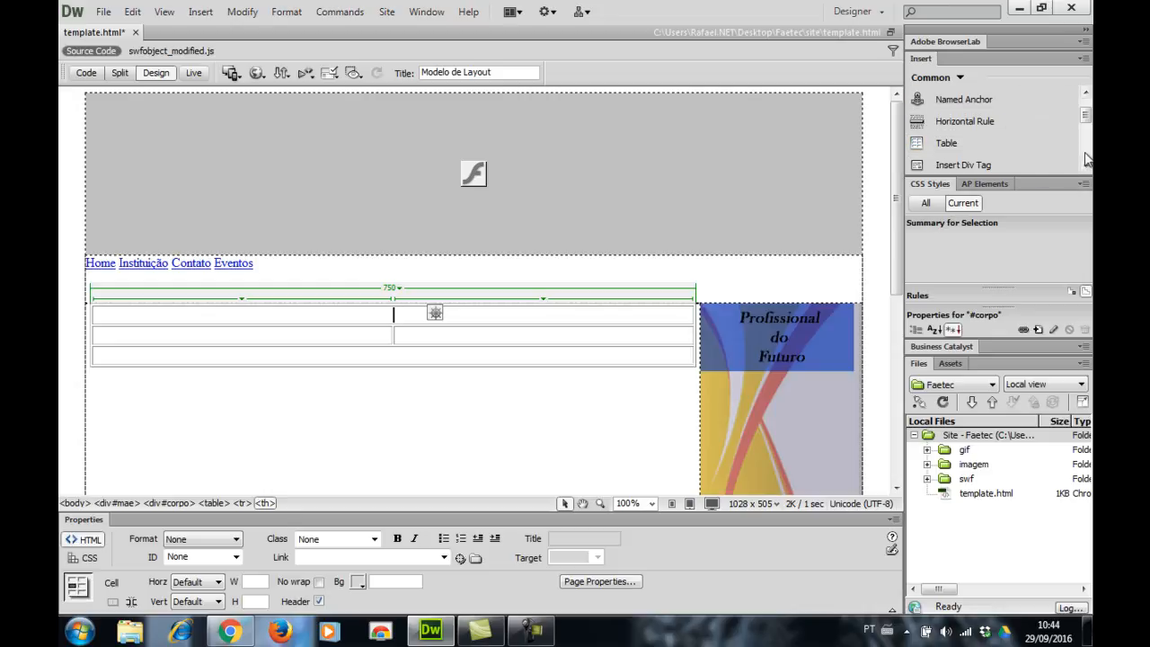
scroll(1086, 168, down, 3)
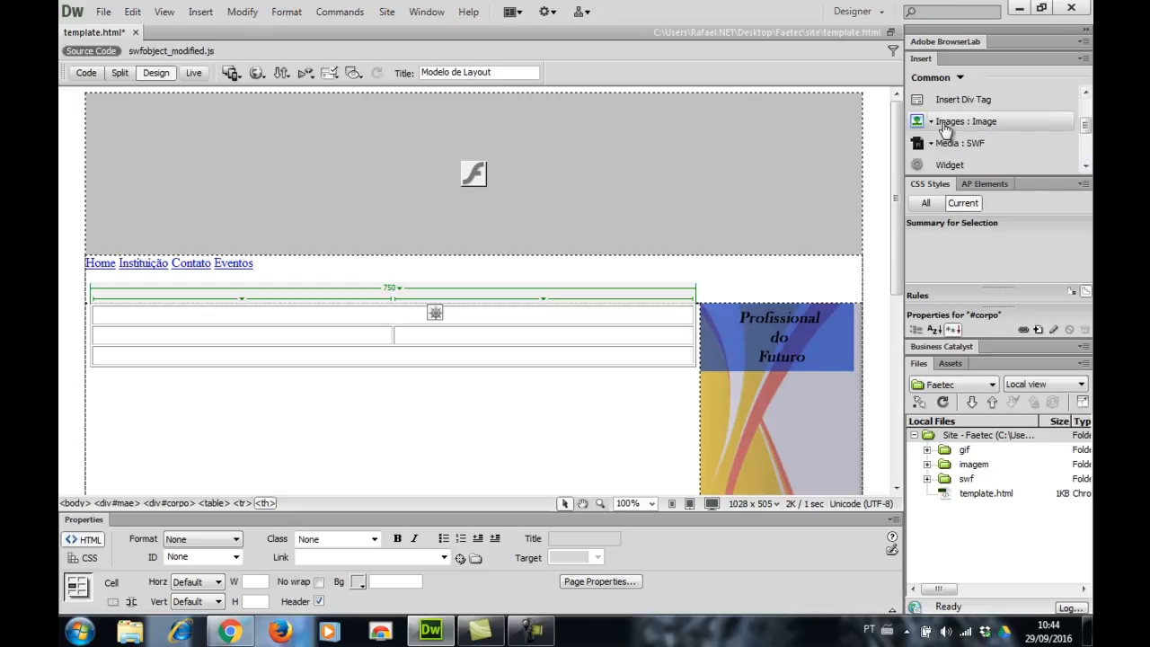
click(939, 121)
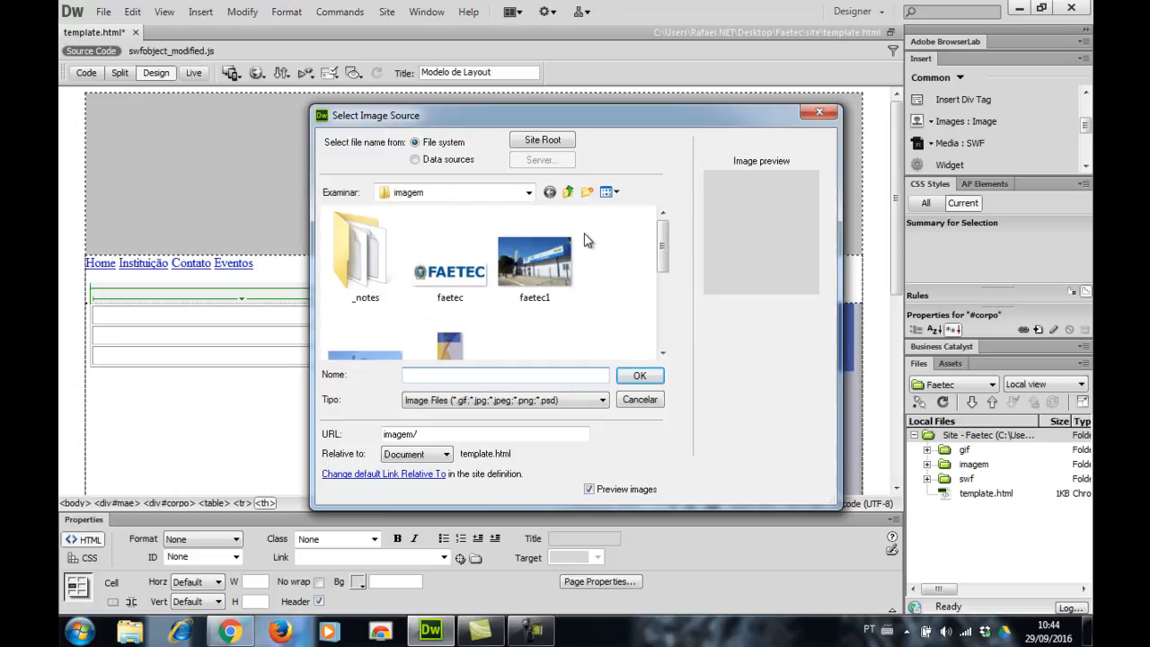
click(568, 192)
double_click(428, 231)
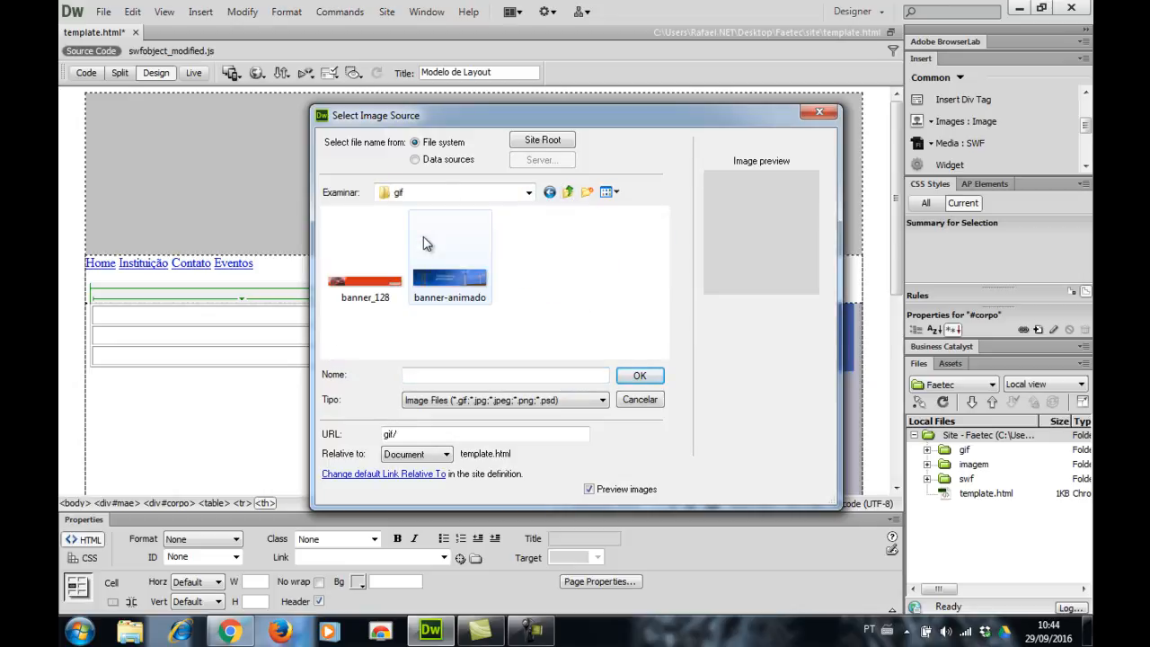
click(381, 289)
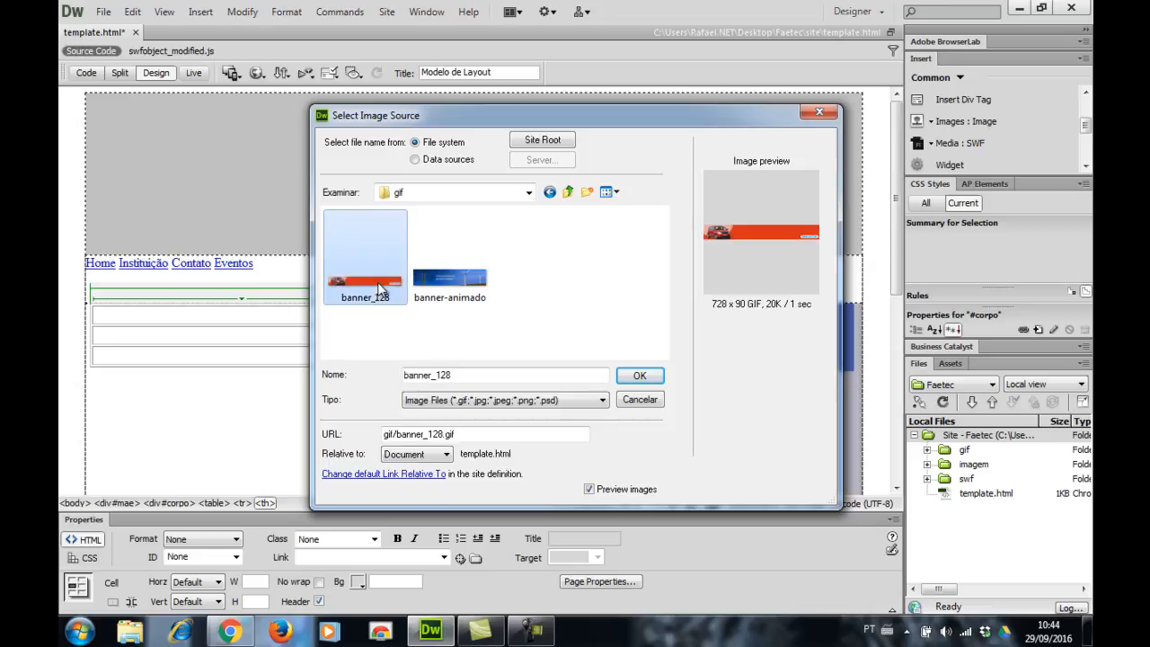
click(639, 377)
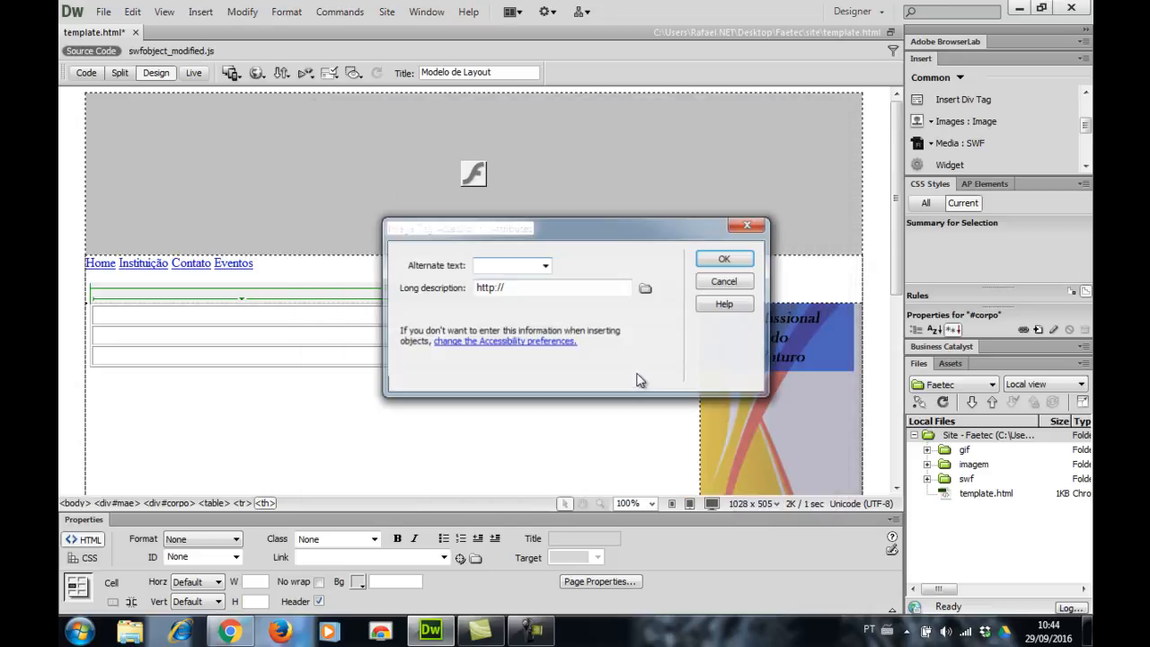
click(726, 261)
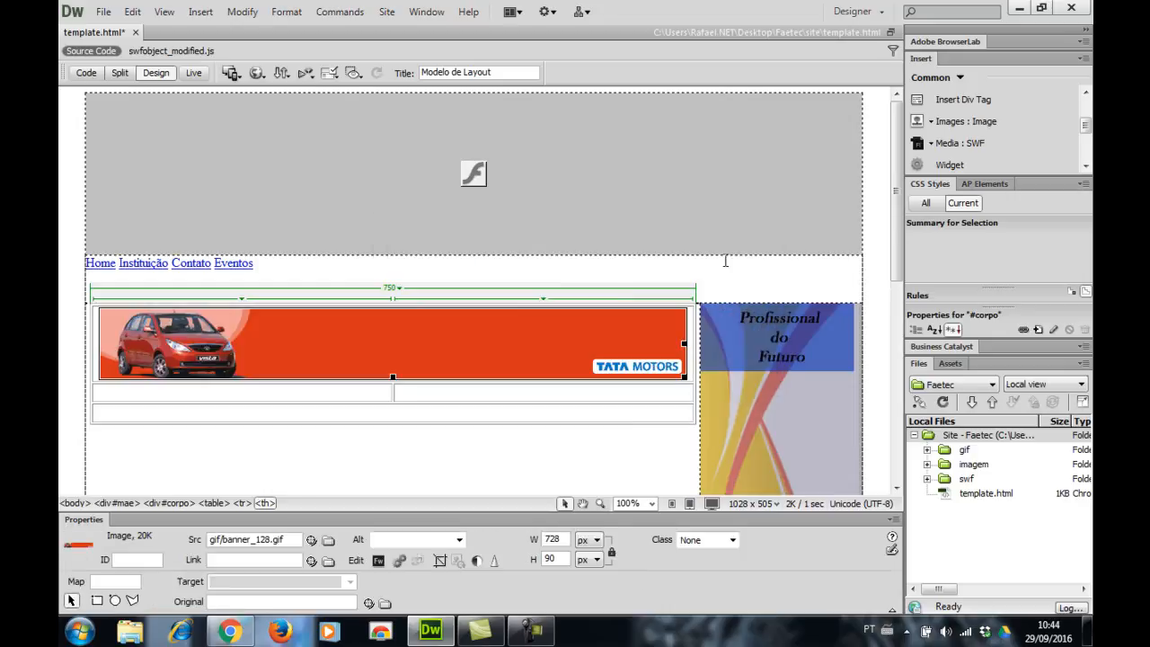
Set the width of the red Tata Motors banner in the table's first row to 750 px.
click(653, 438)
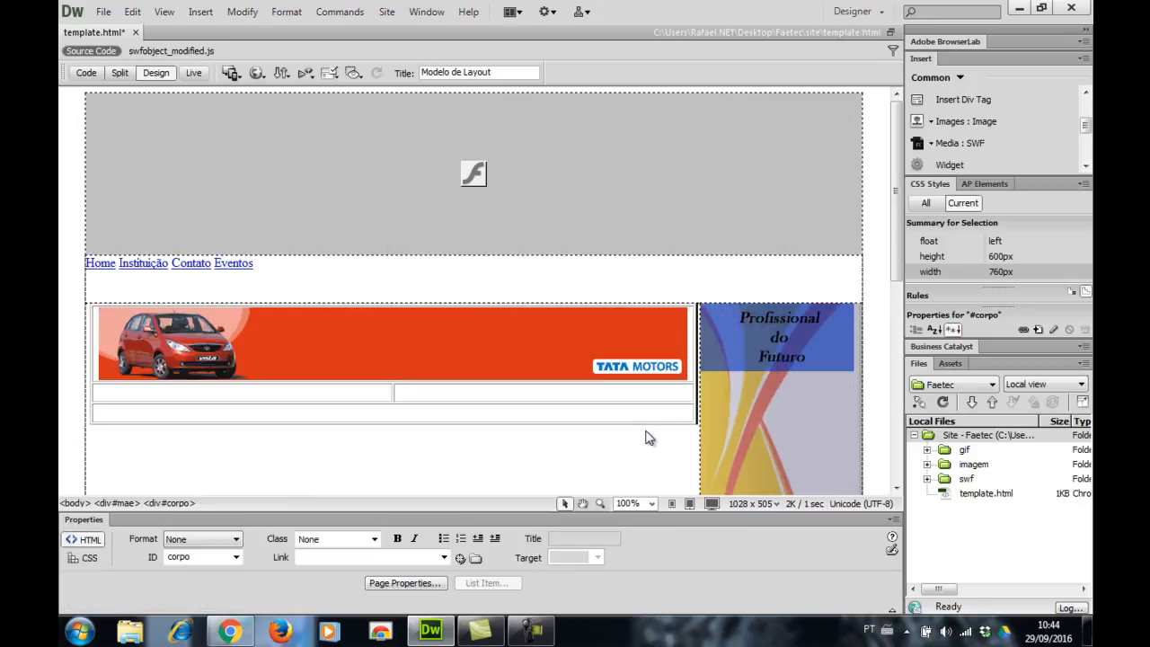
click(565, 343)
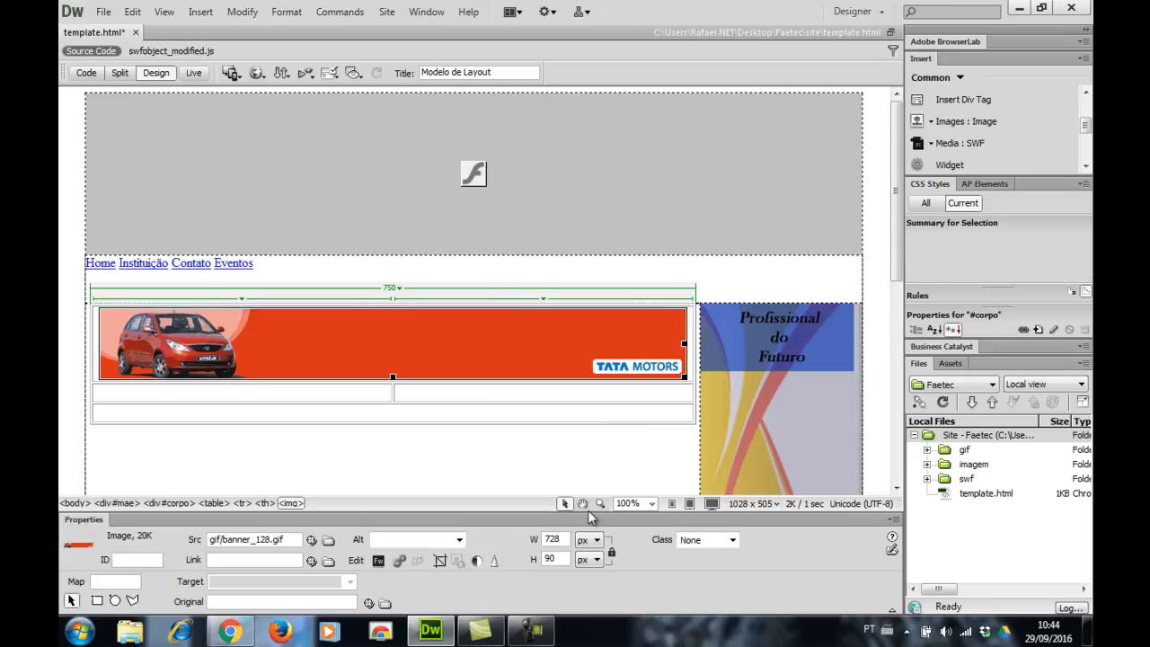
drag(566, 538, 537, 539)
text(750)
key(Return)
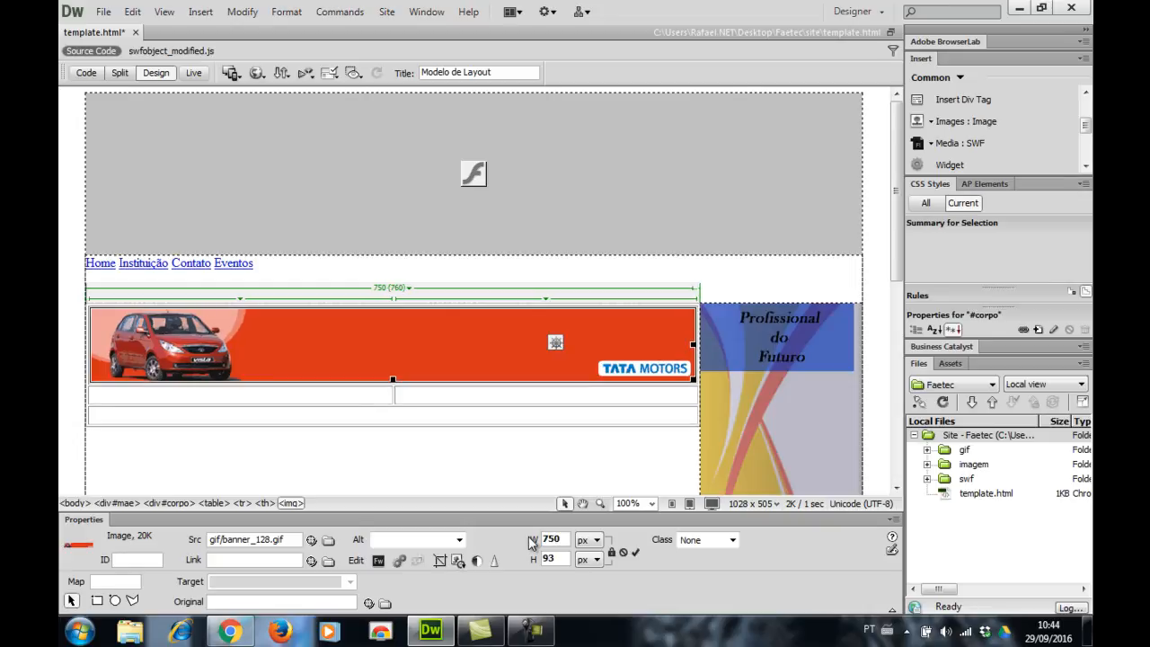
click(530, 478)
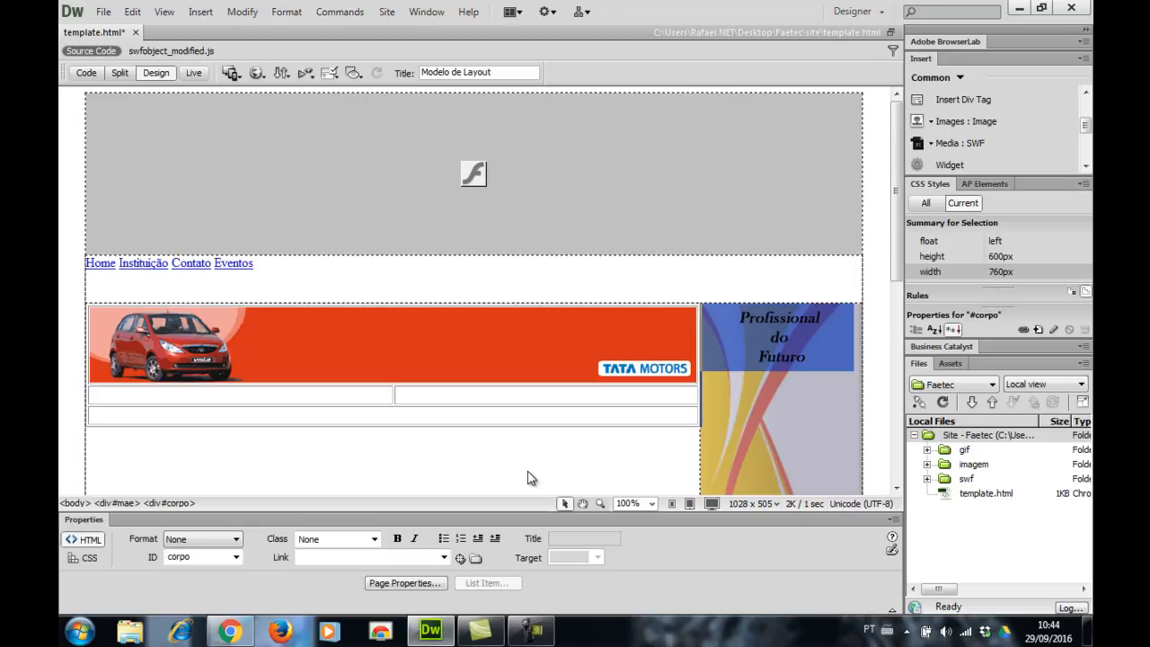
Insert the image gif/banner-animado.jpg into the table's last row, leaving the alternate text empty.
click(377, 416)
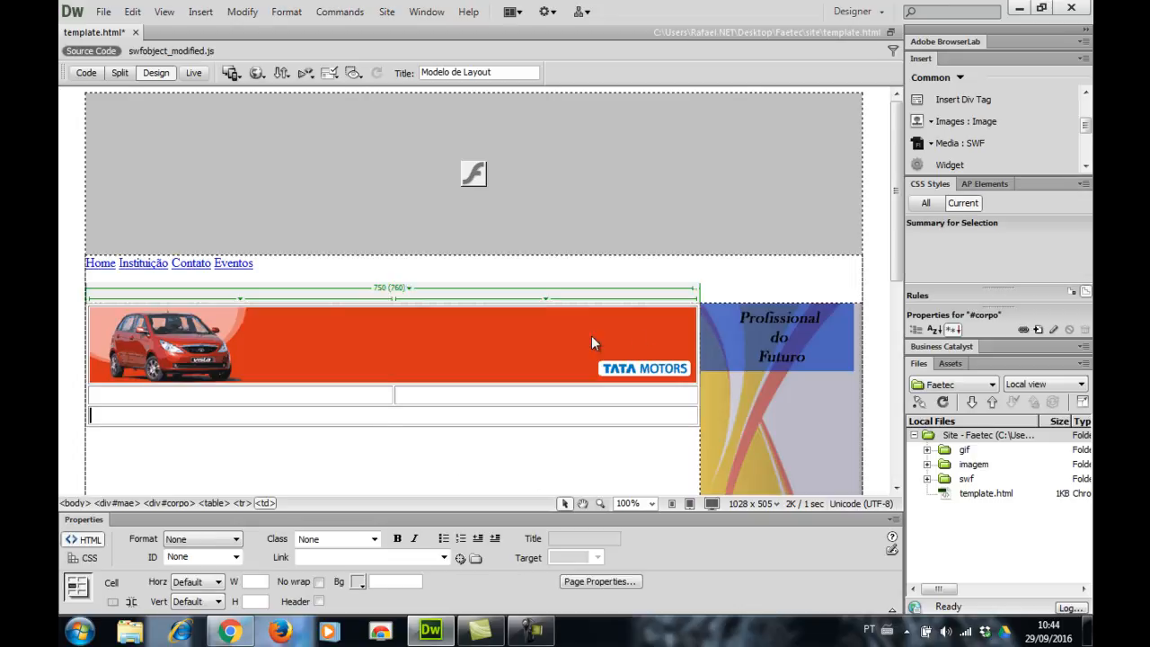
click(932, 122)
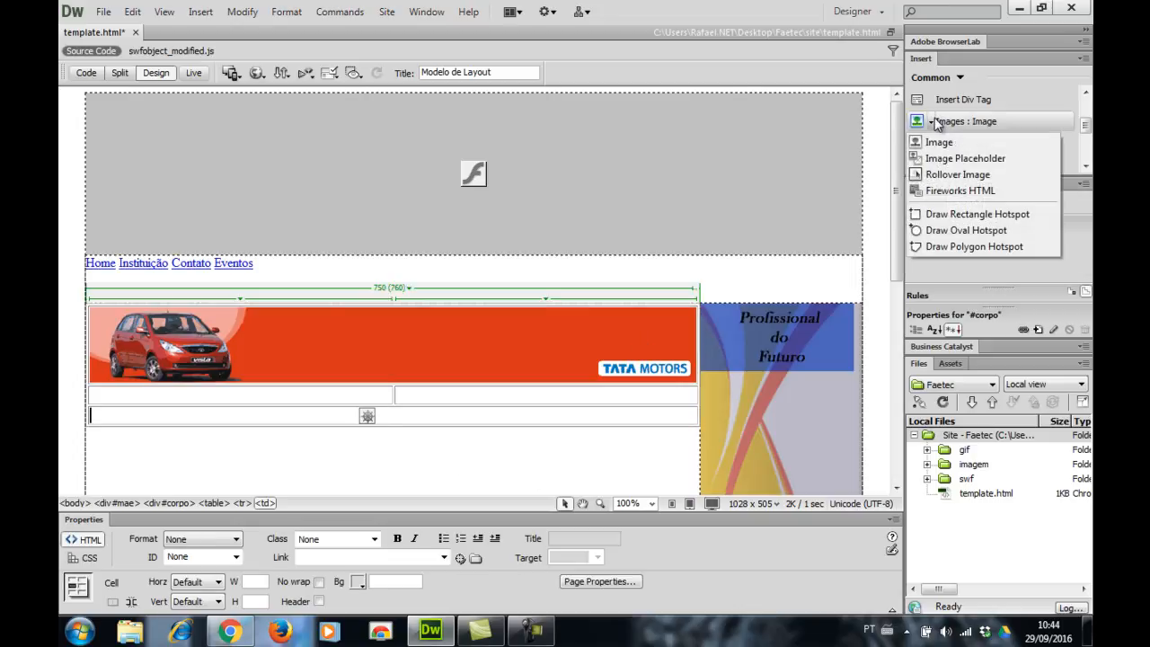
click(938, 142)
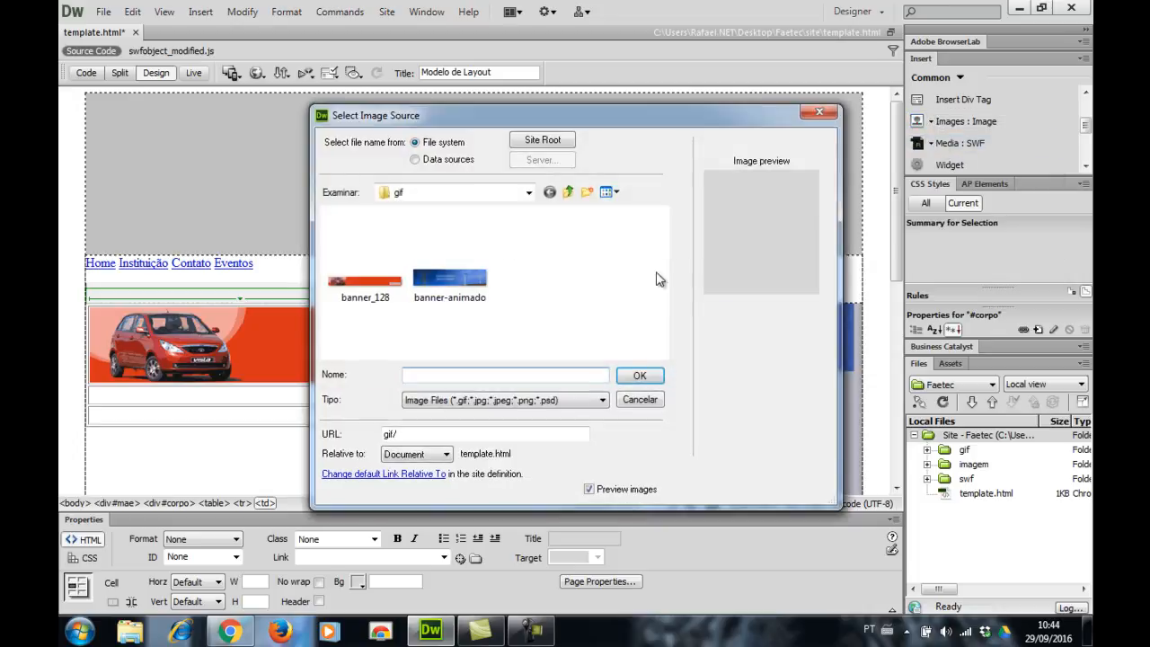
click(450, 278)
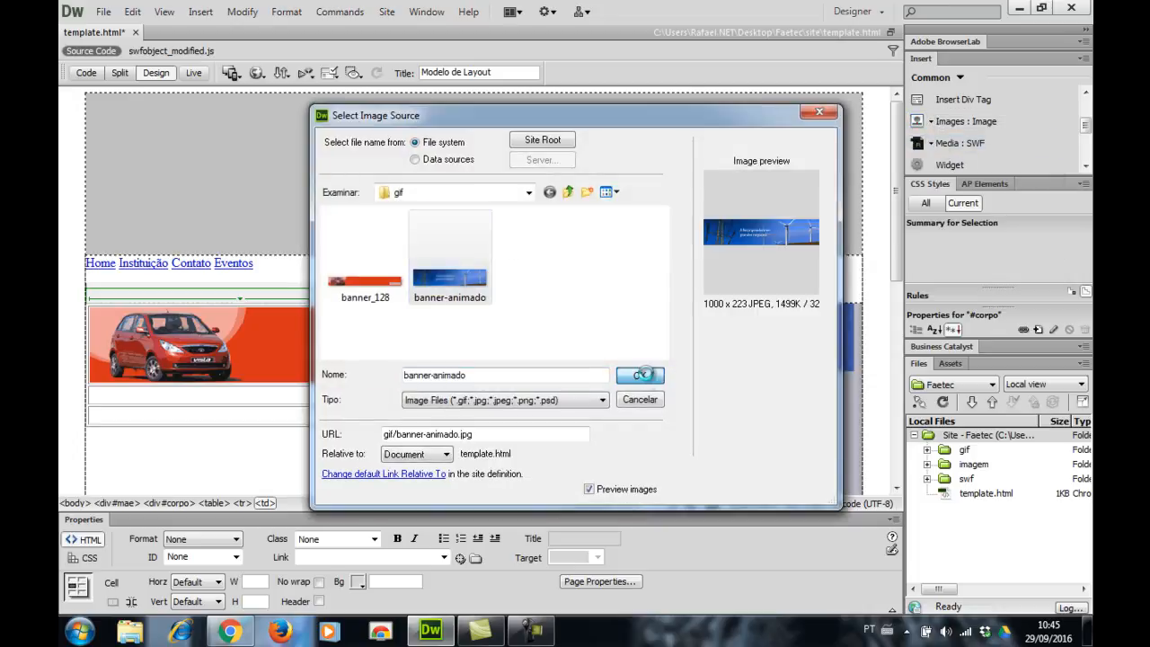
click(640, 376)
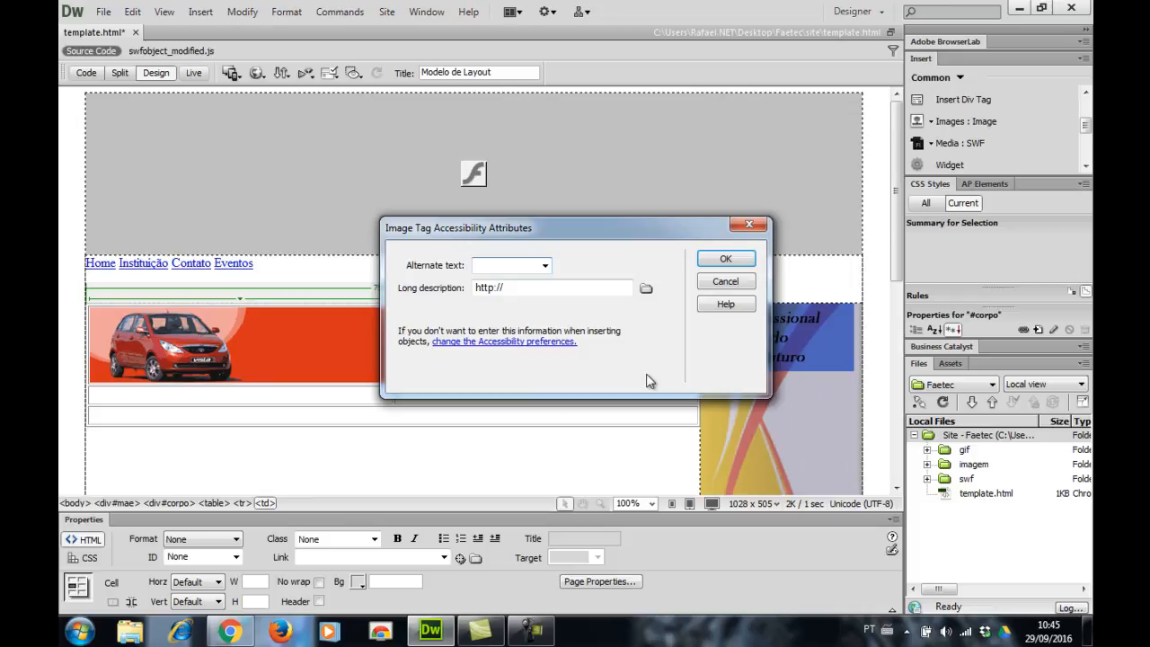
click(725, 259)
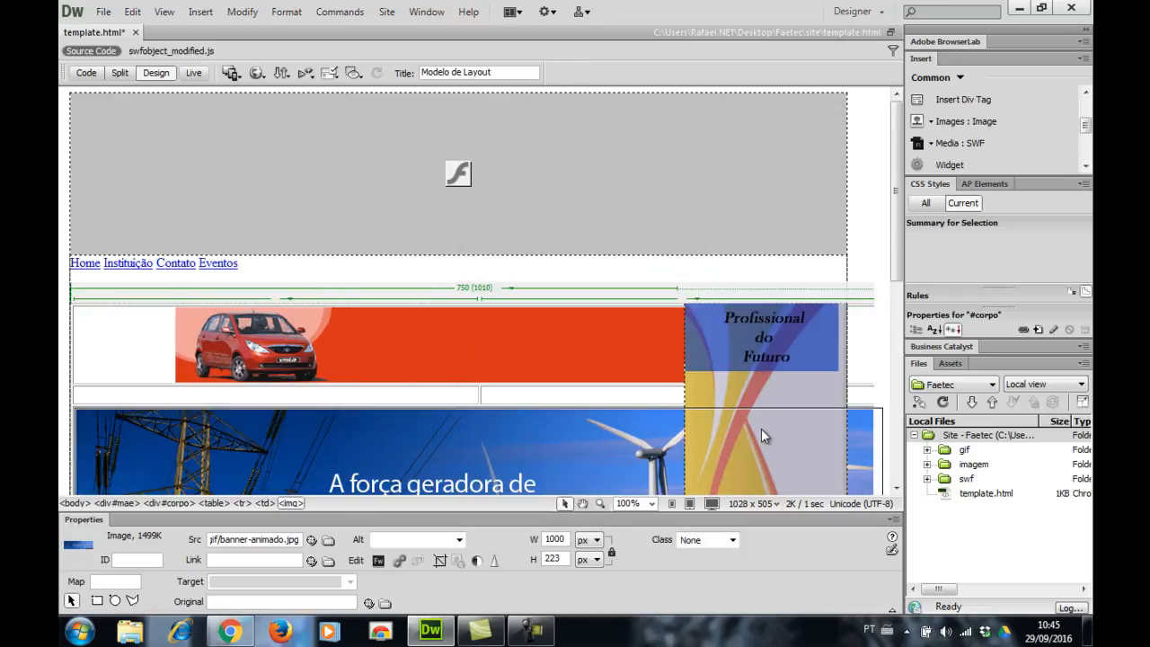
Set the wind turbine banner's width to 750 px and refresh the table layout to fit it.
scroll(762, 430, down, 3)
click(532, 476)
click(532, 404)
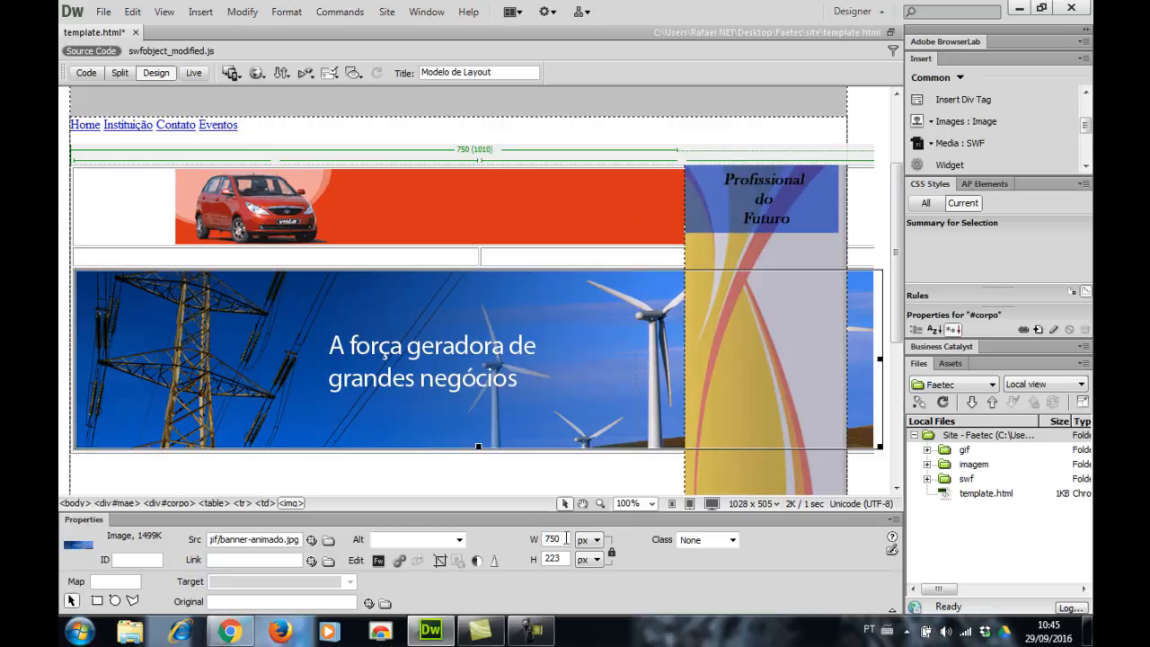
click(566, 539)
text(750)
key(Return)
click(521, 483)
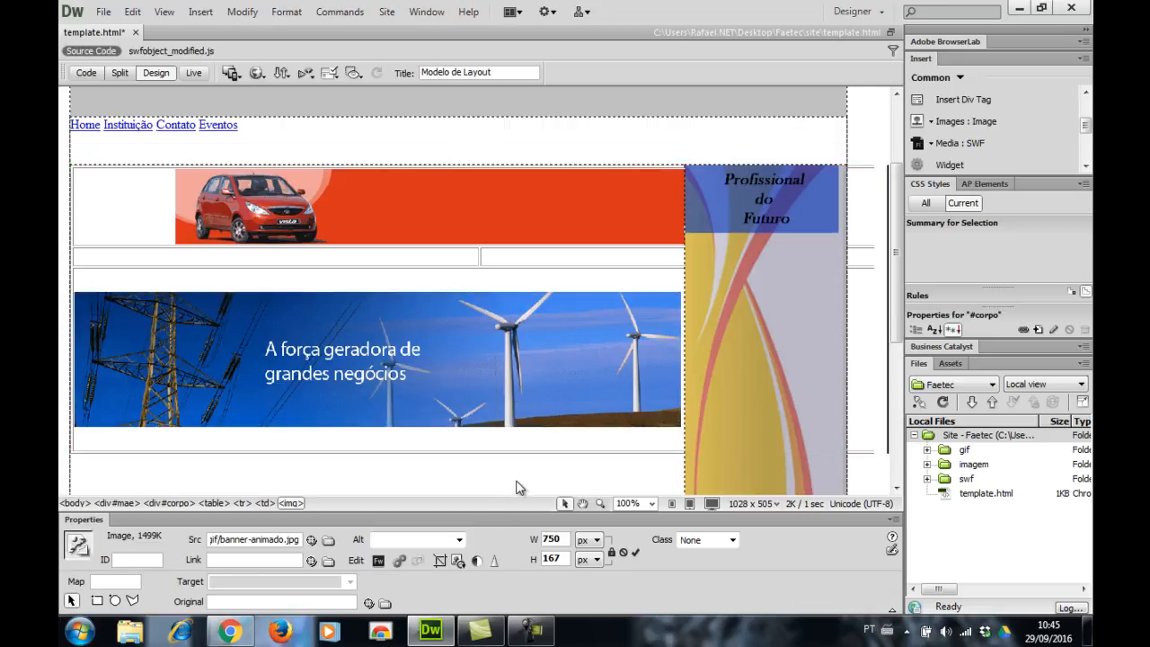
click(561, 422)
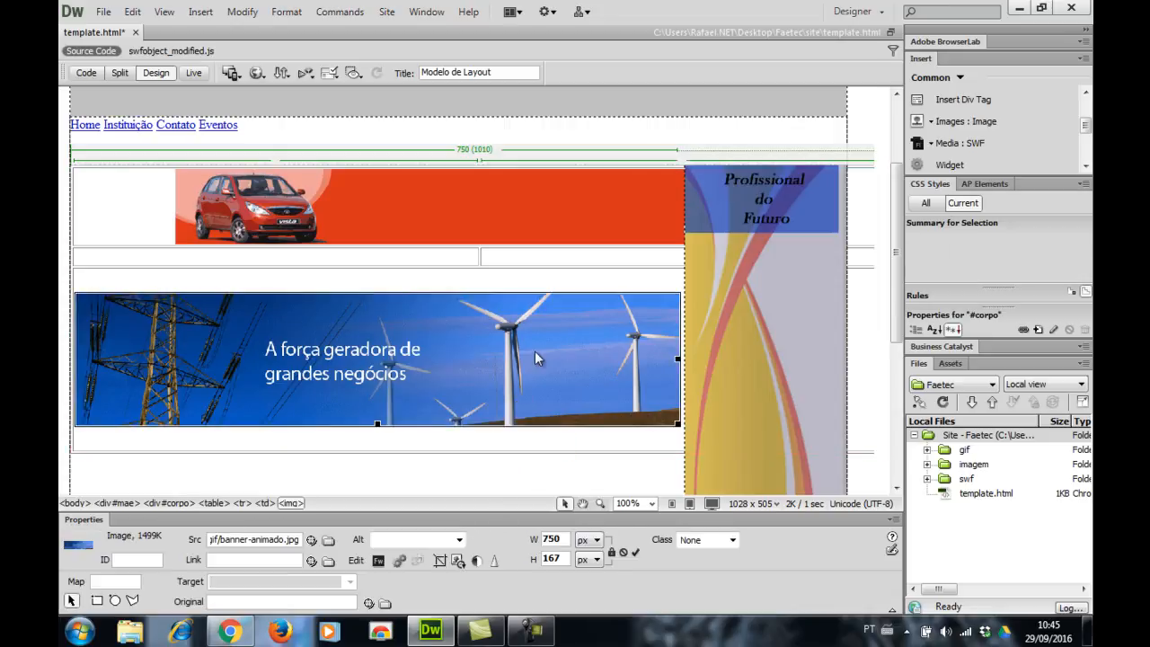
click(535, 265)
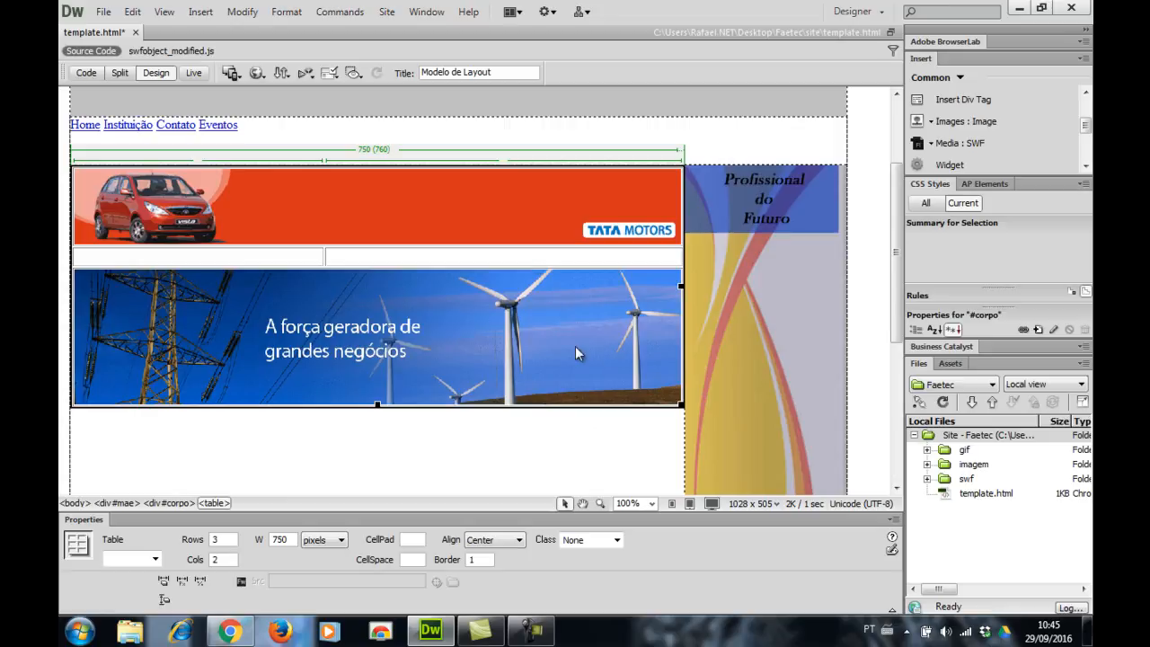
click(589, 482)
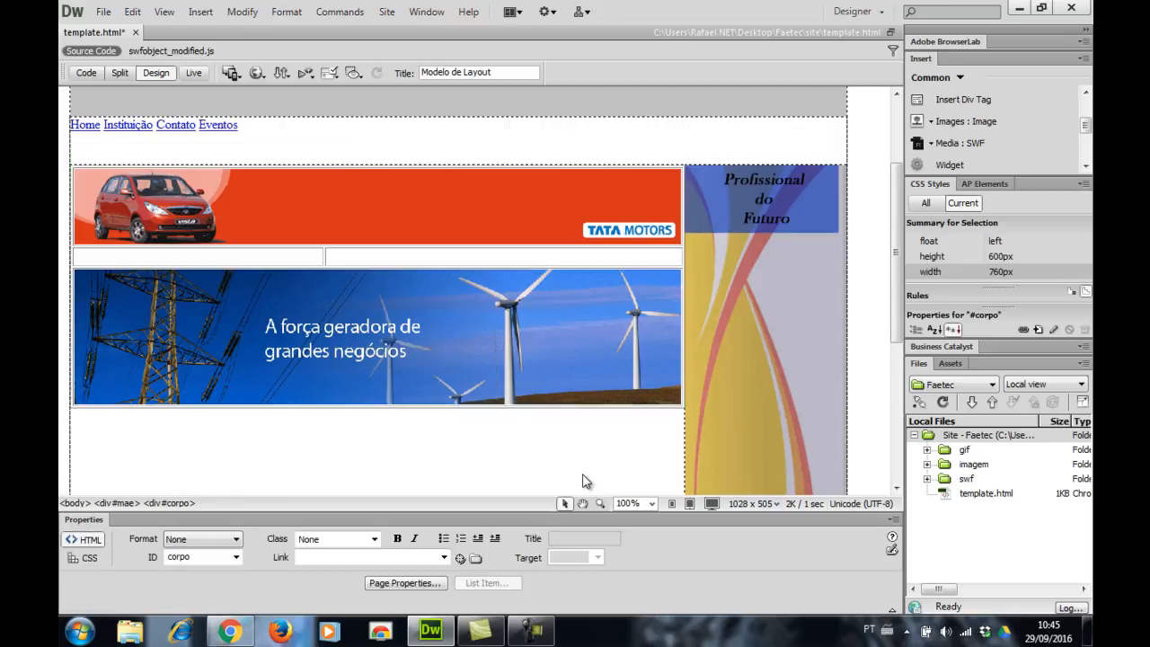
Look over the page layout with both banners and save template.html.
scroll(614, 429, up, 3)
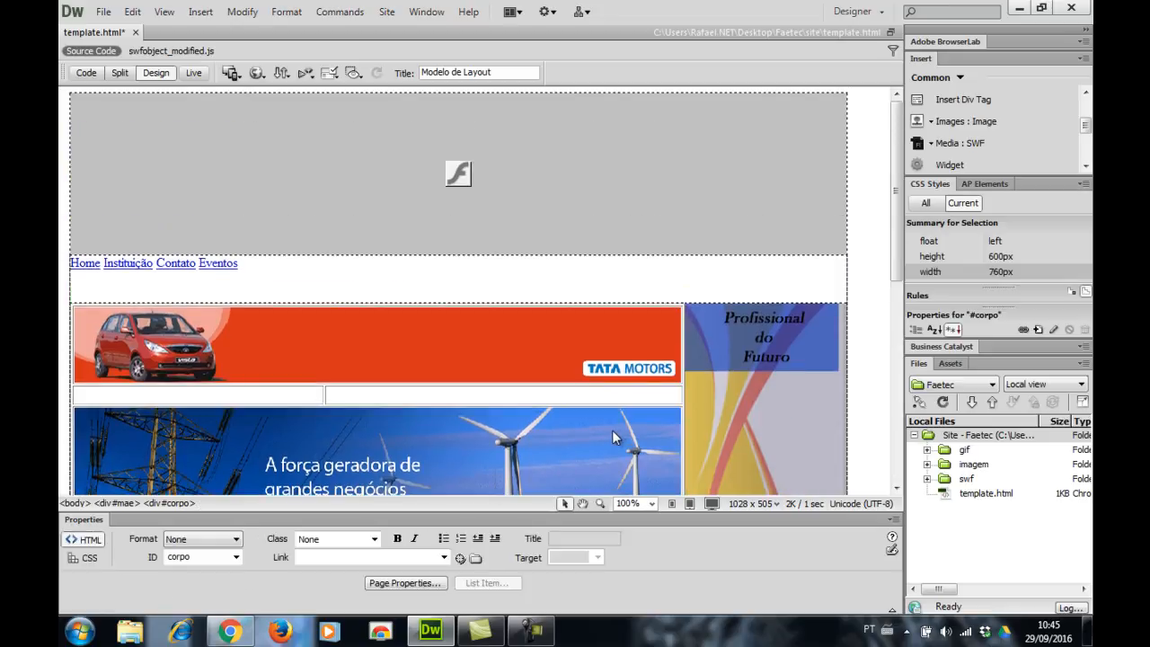
scroll(612, 431, down, 2)
scroll(611, 441, down, 2)
scroll(609, 441, up, 4)
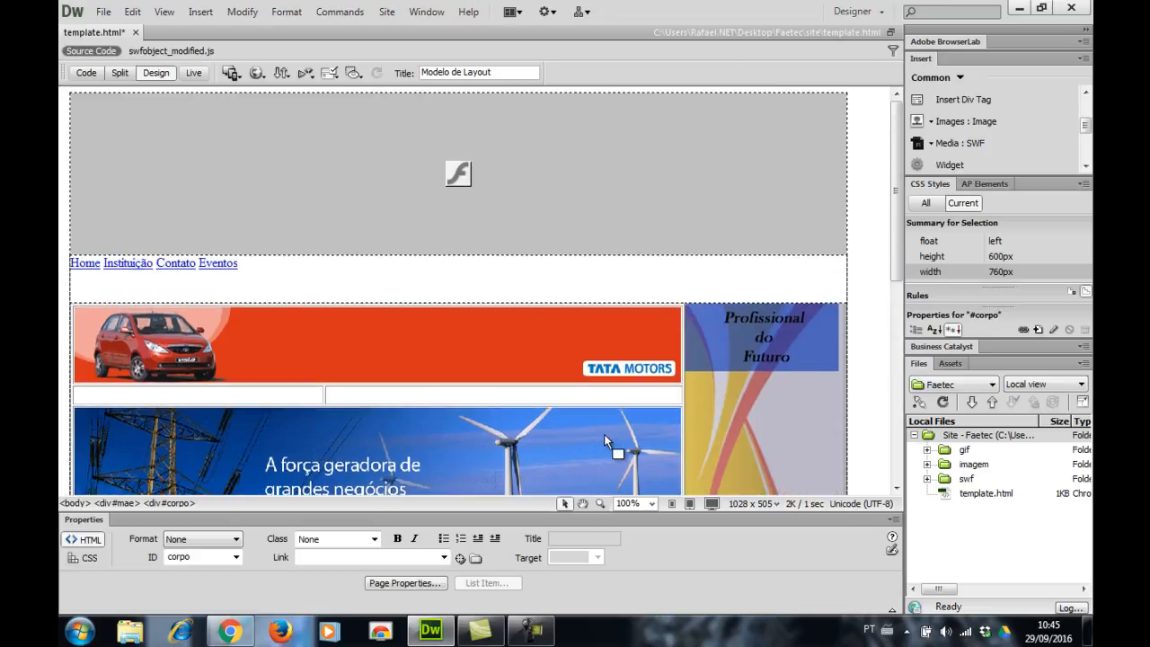
key(ctrl+s)
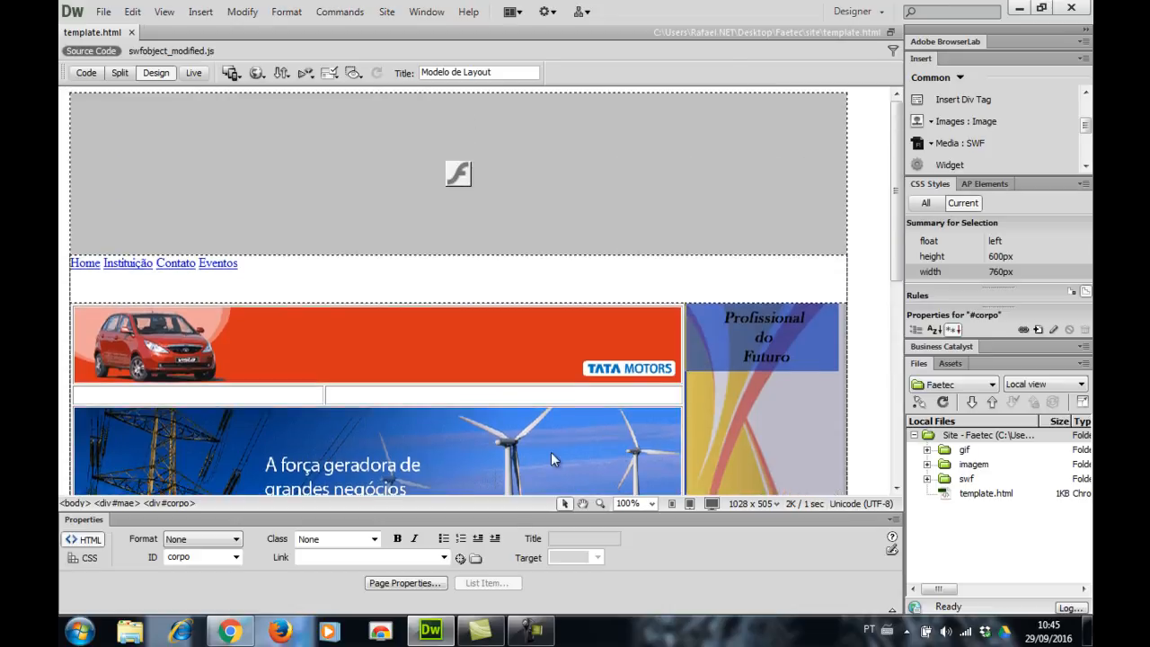
Switch to Chrome, reload template.html and check the banners and layout down to the footer.
click(231, 634)
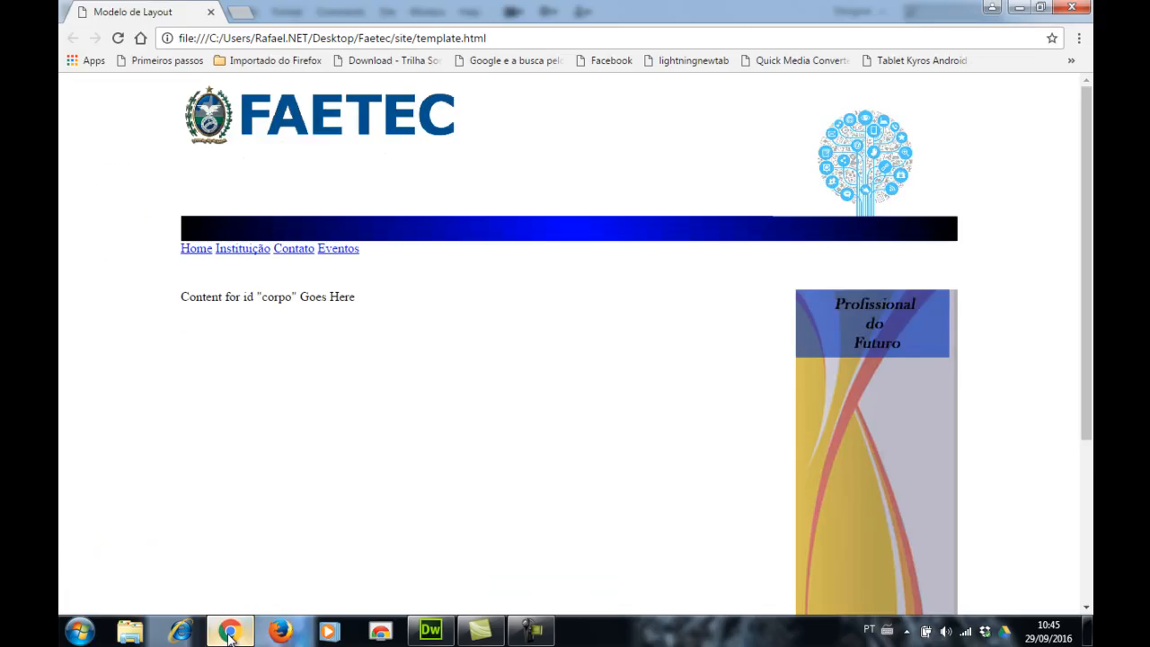
click(117, 39)
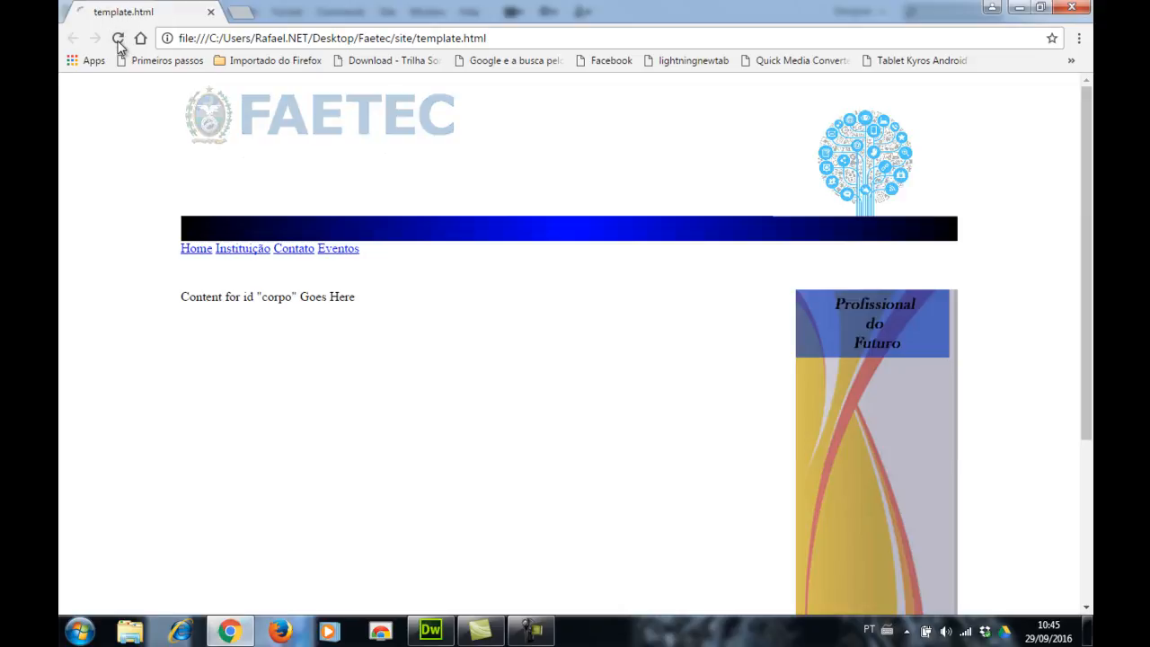
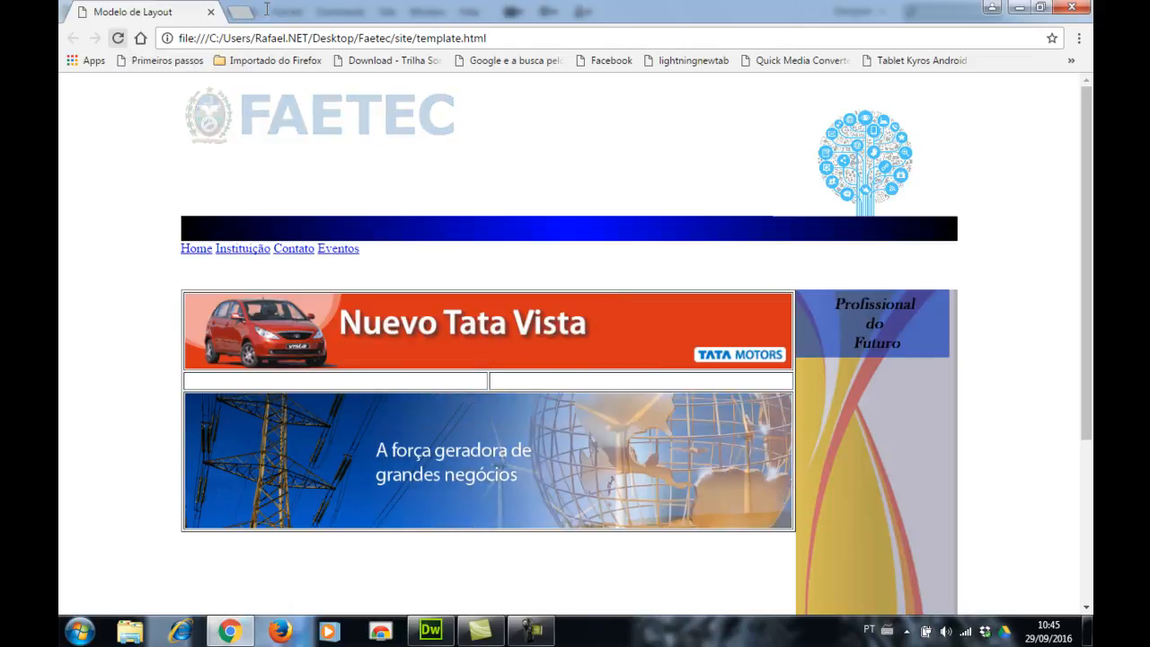
scroll(764, 264, down, 3)
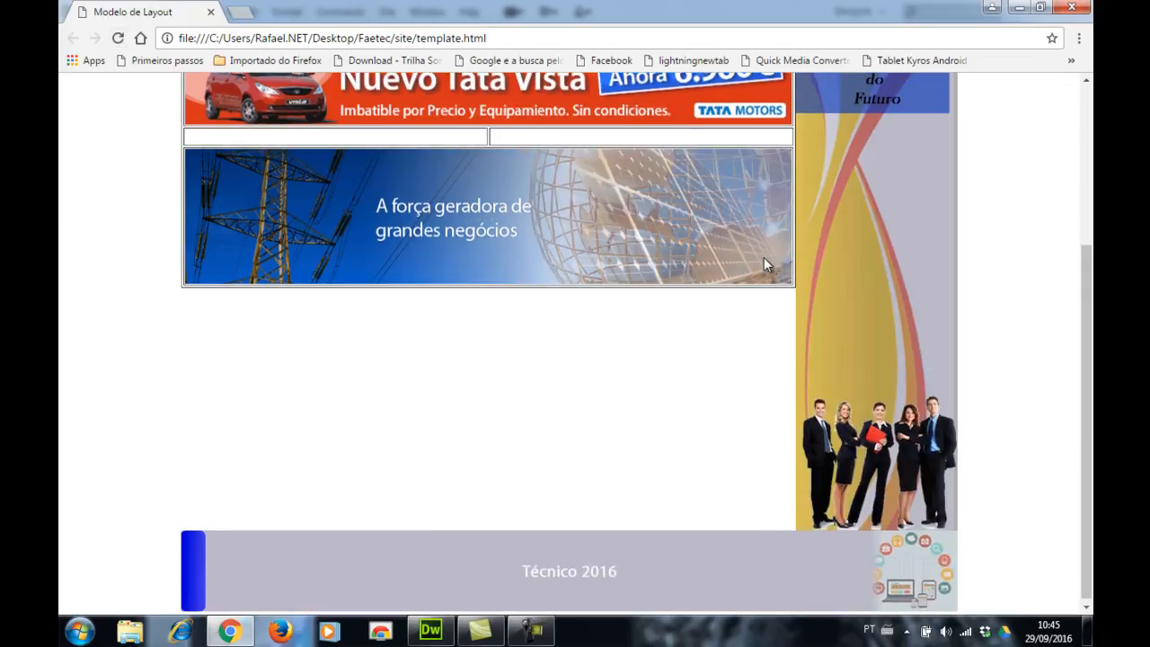
scroll(759, 261, up, 2)
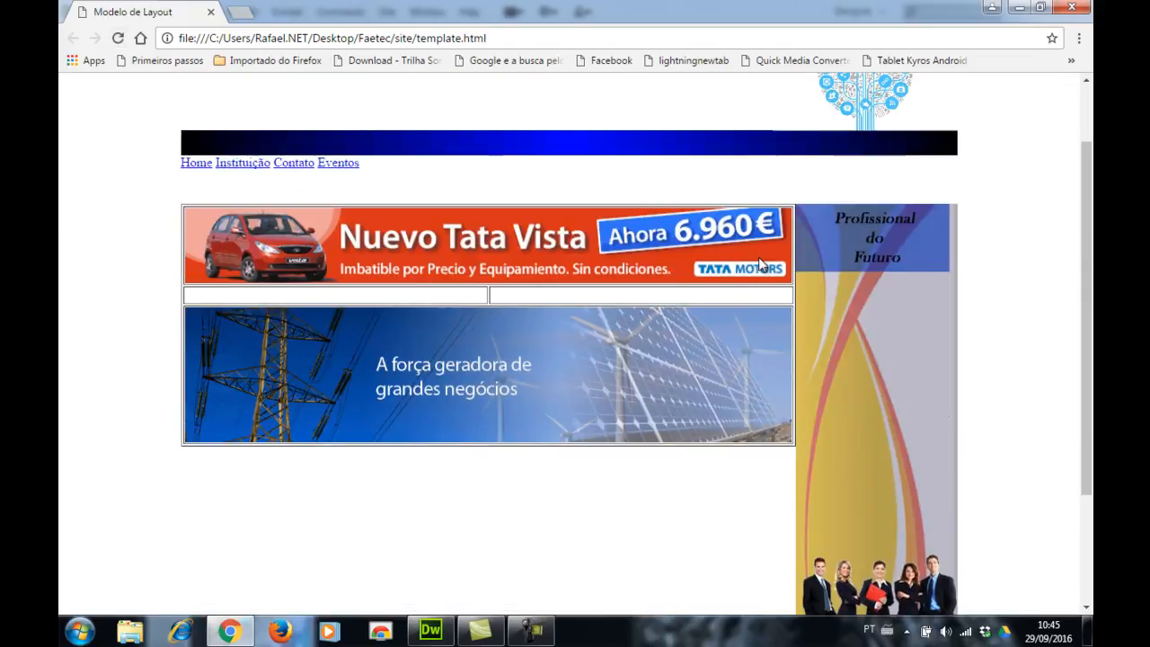
scroll(758, 260, up, 1)
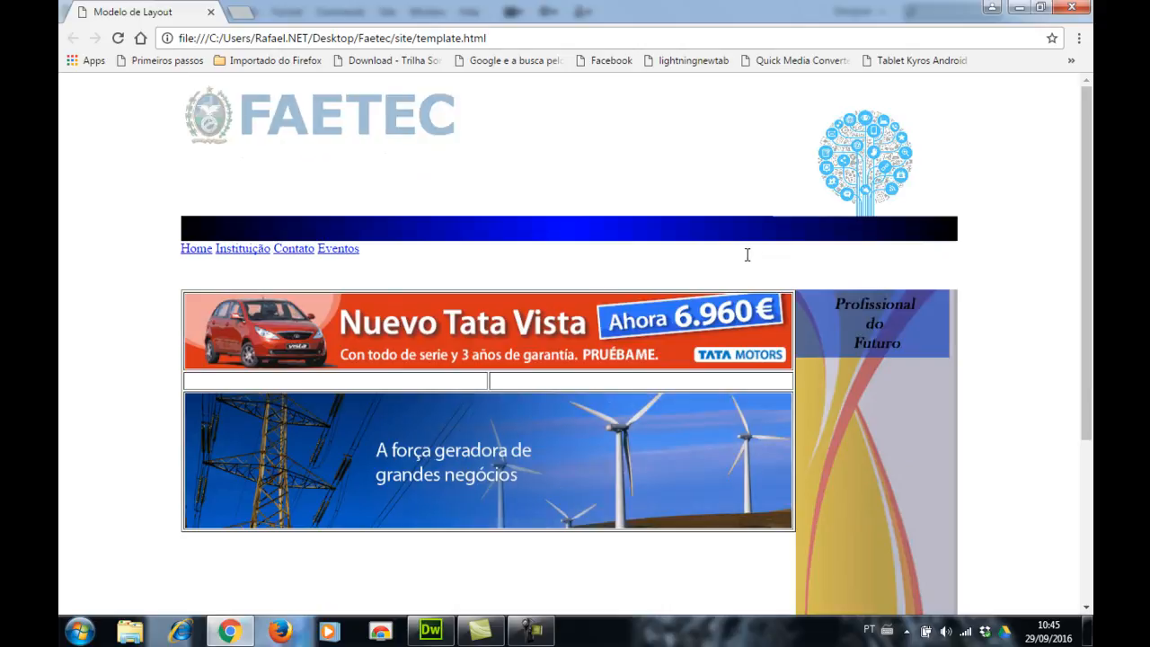
Return to Dreamweaver, open empresa.html from the Projeto site and copy all of its Google history text.
click(433, 632)
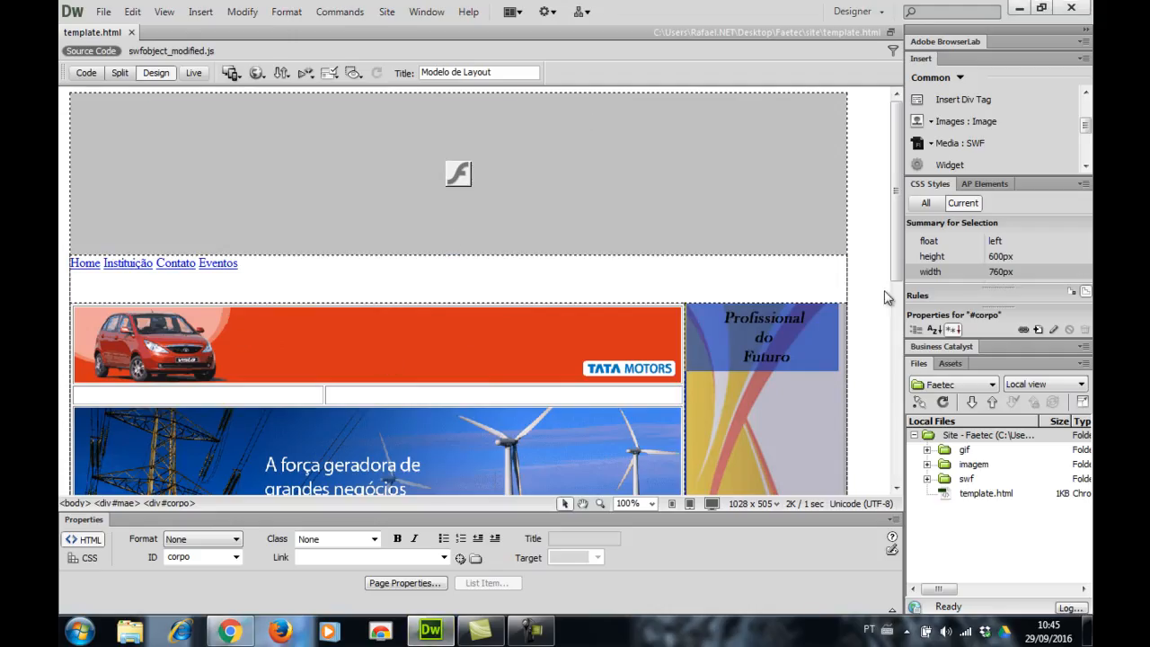
click(992, 387)
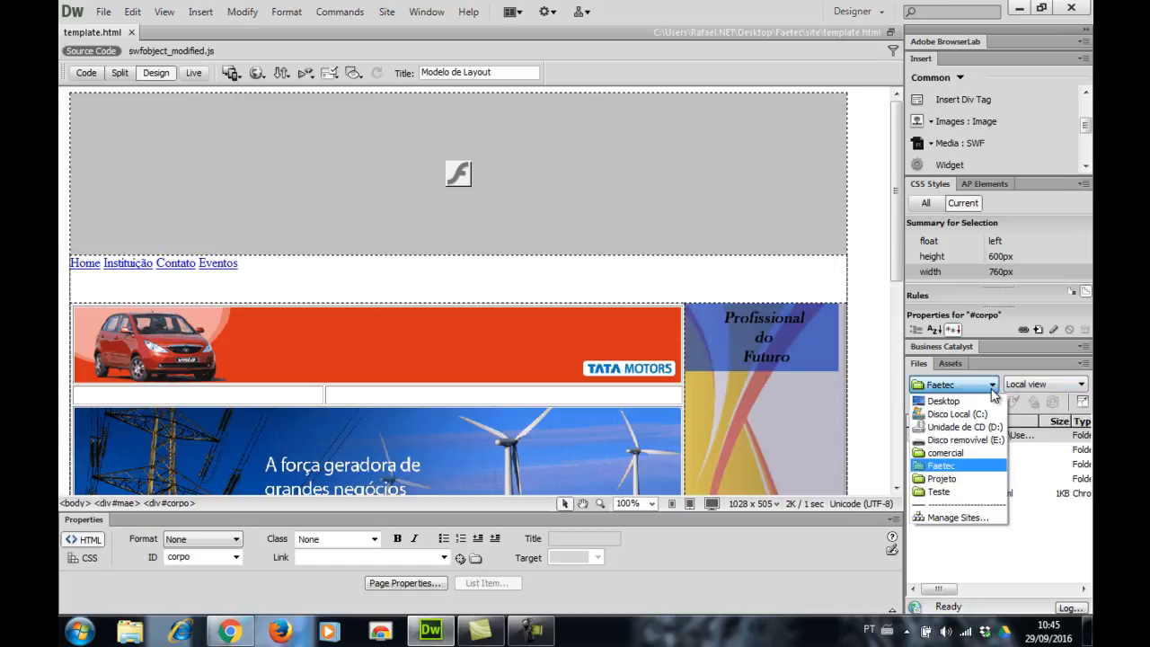
click(981, 480)
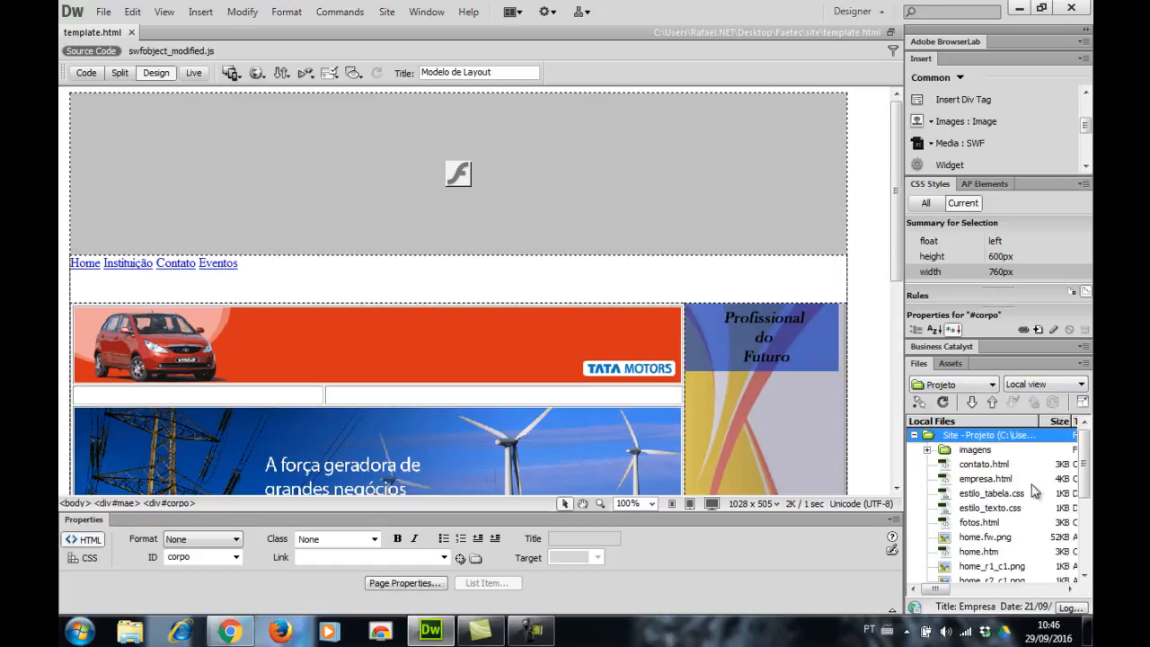
double_click(987, 479)
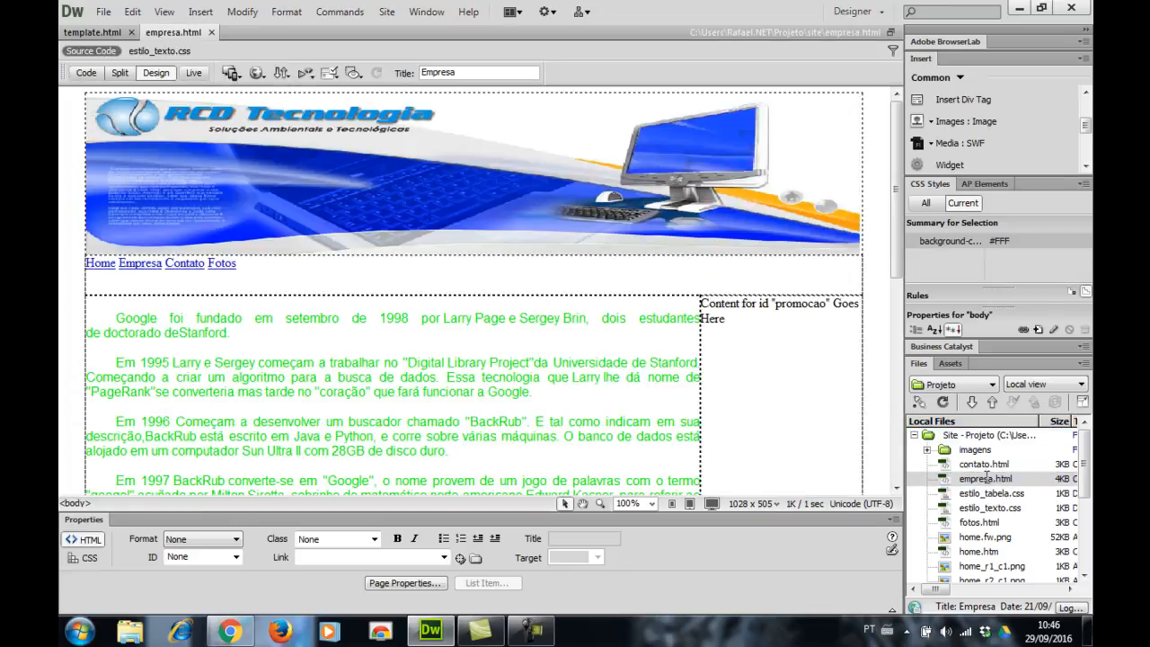
scroll(518, 328, down, 3)
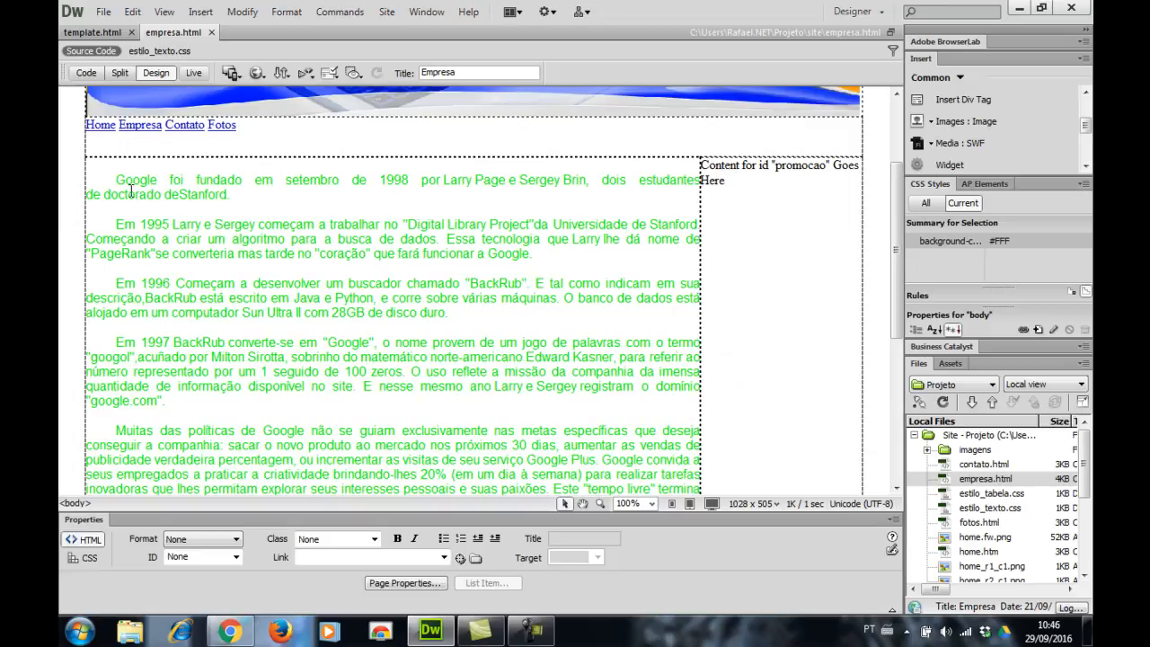
drag(148, 185, 277, 425)
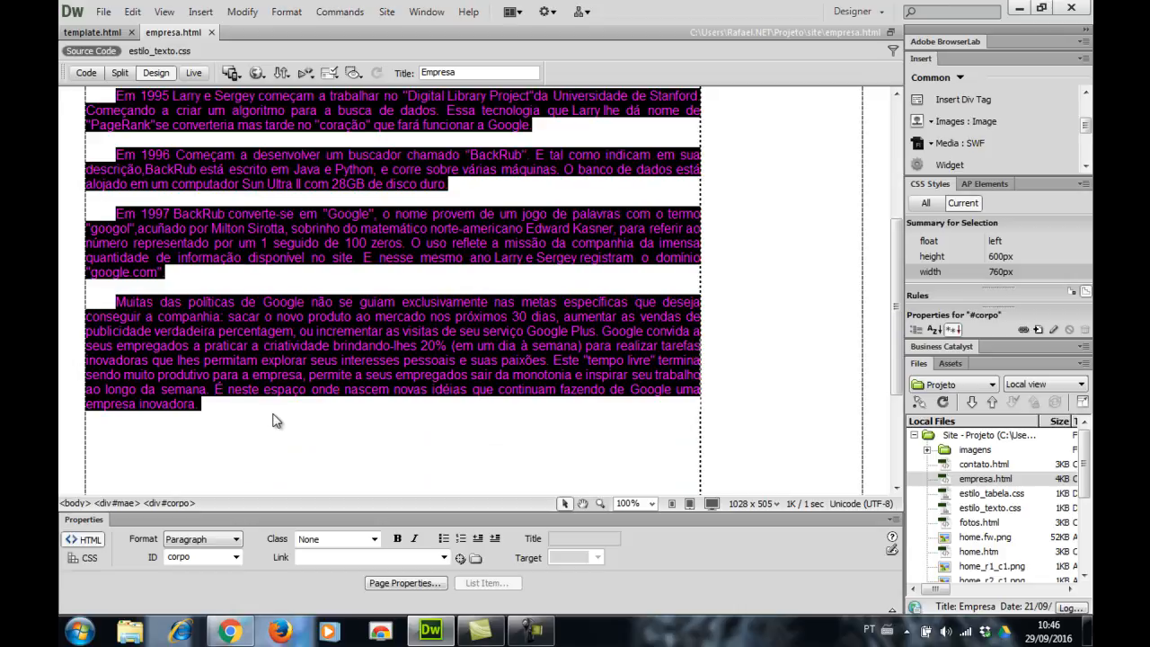
Switch the file list back to the Faetec site and close empresa.html.
click(992, 384)
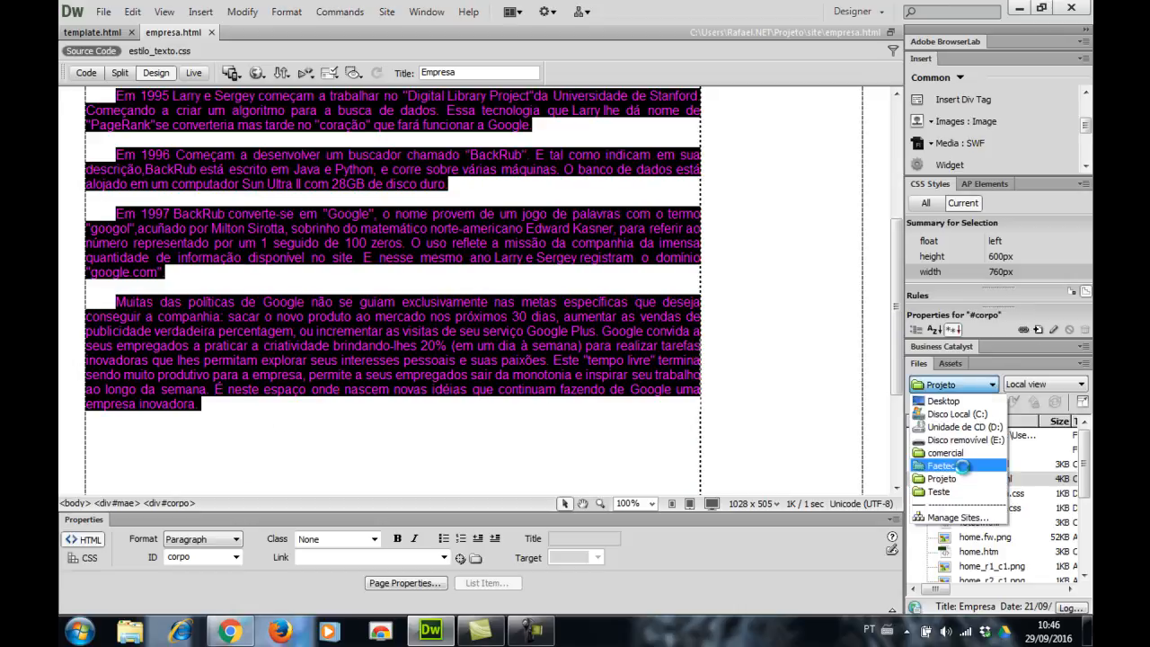
click(944, 466)
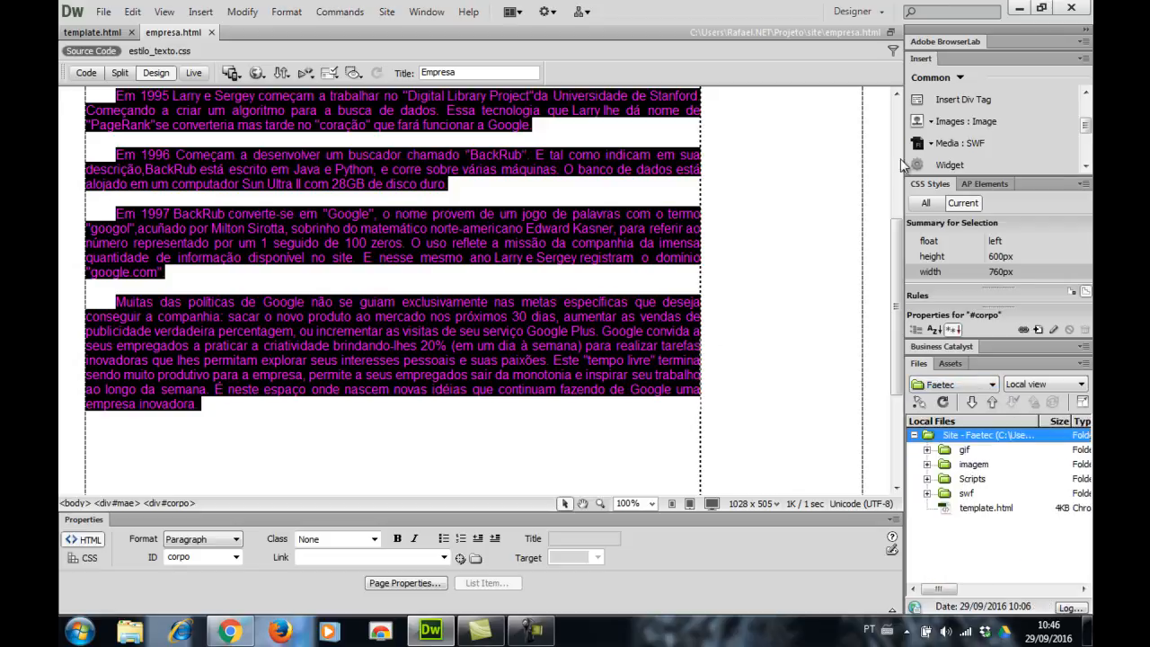
click(211, 32)
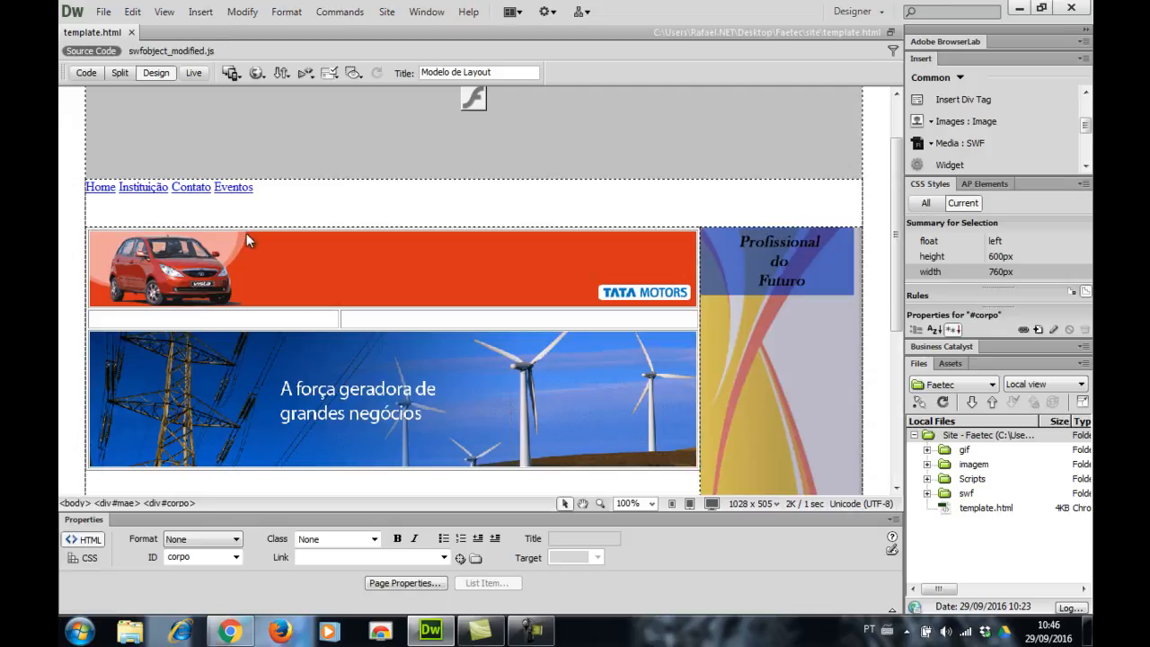
Paste the copied Google history text into the left cell of the table's middle row.
click(266, 318)
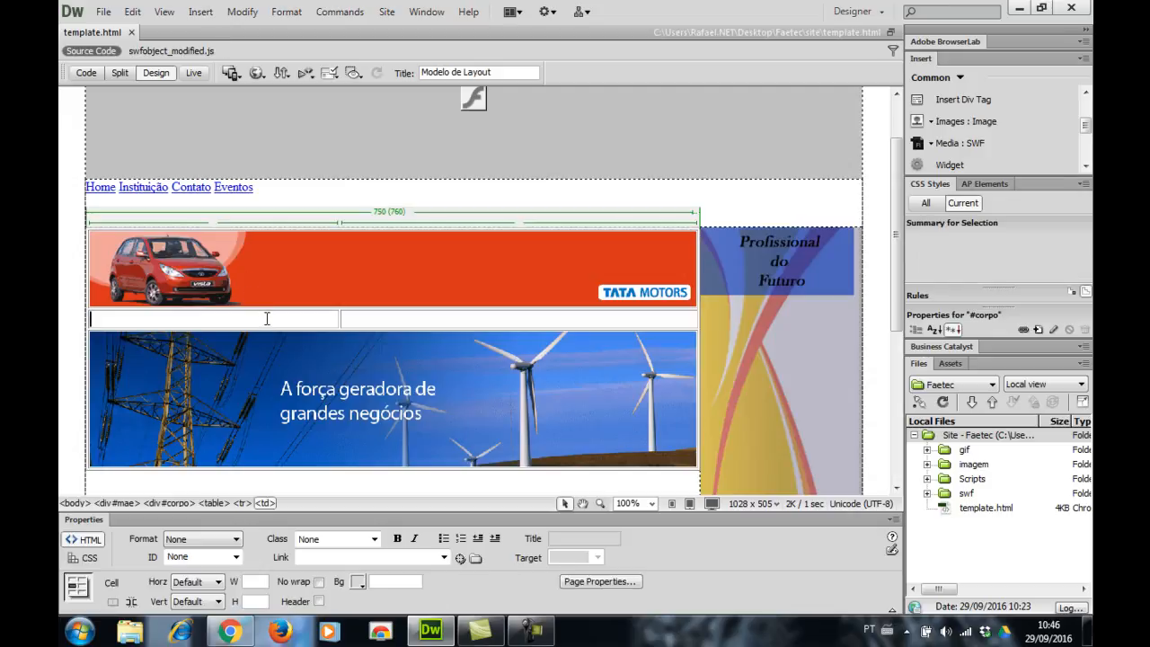
key(ctrl+v)
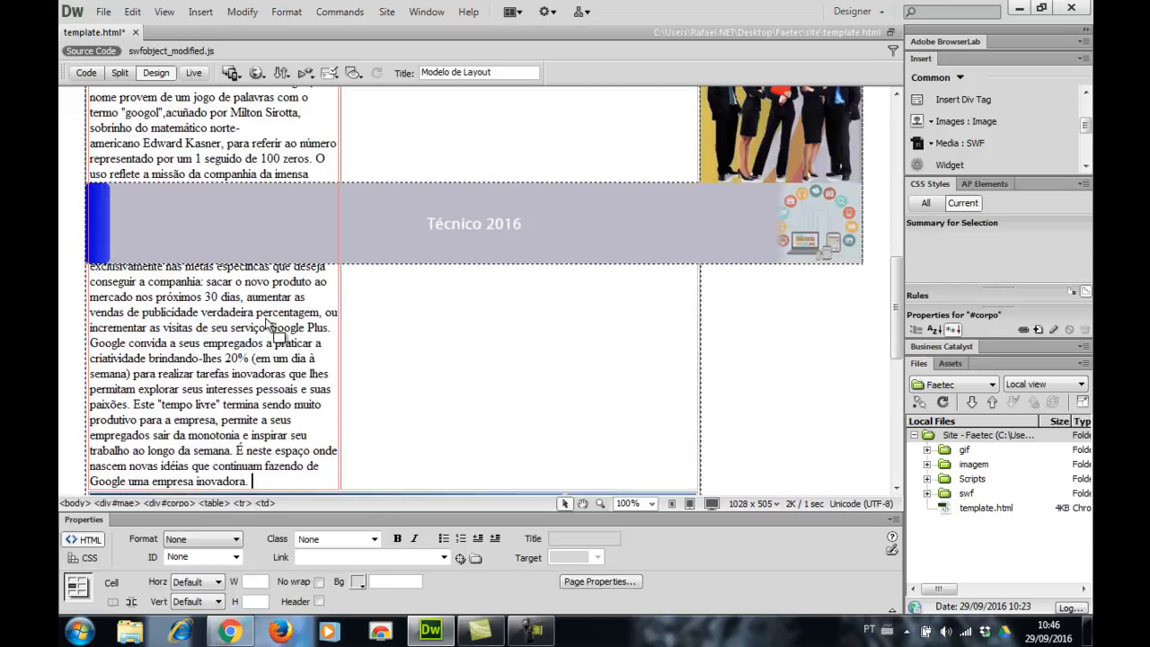
Widen the table's left text column to roughly two thirds of the table's width and check the rows below.
click(745, 350)
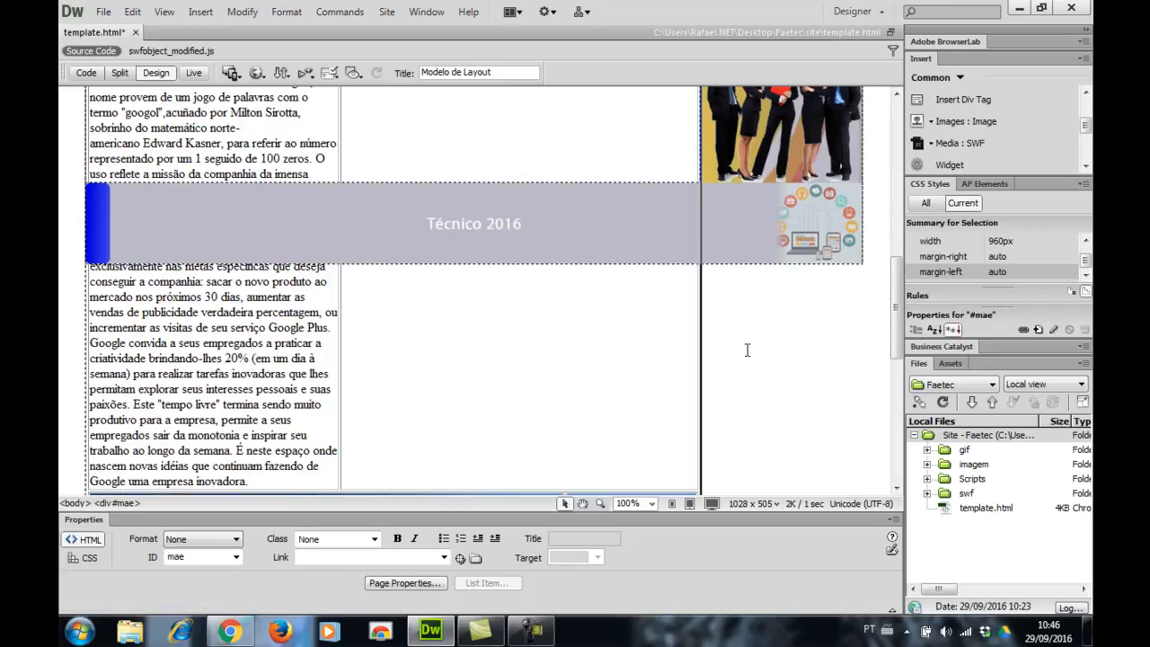
scroll(551, 259, up, 2)
scroll(551, 258, up, 10)
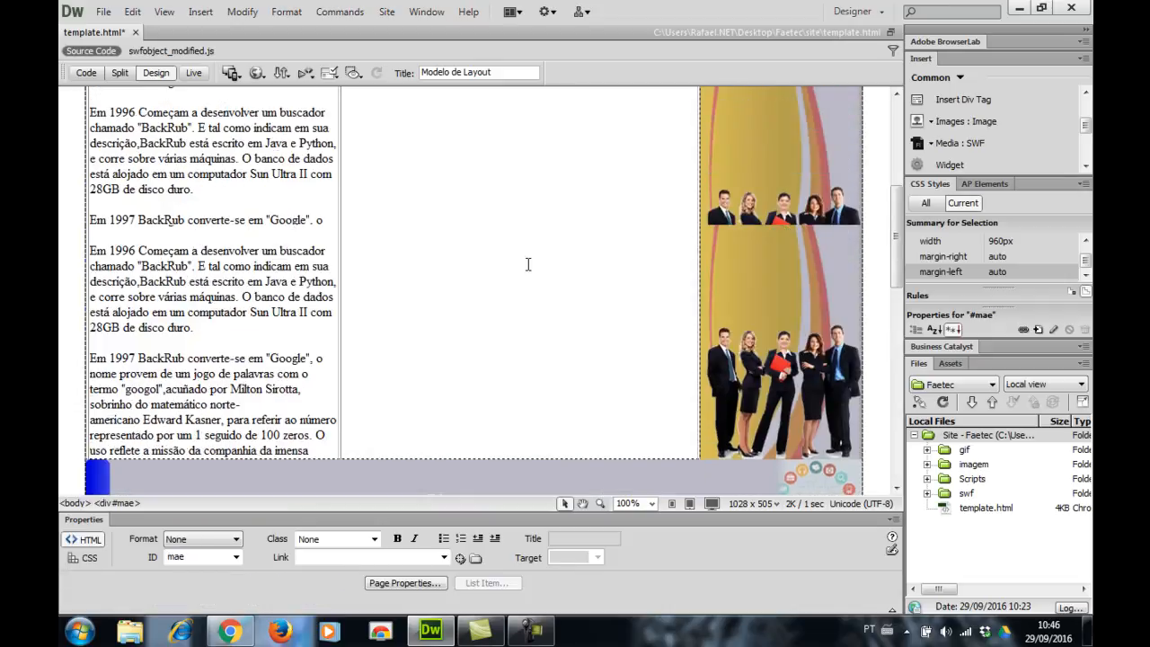
drag(340, 307, 517, 314)
scroll(528, 317, down, 3)
scroll(525, 312, down, 2)
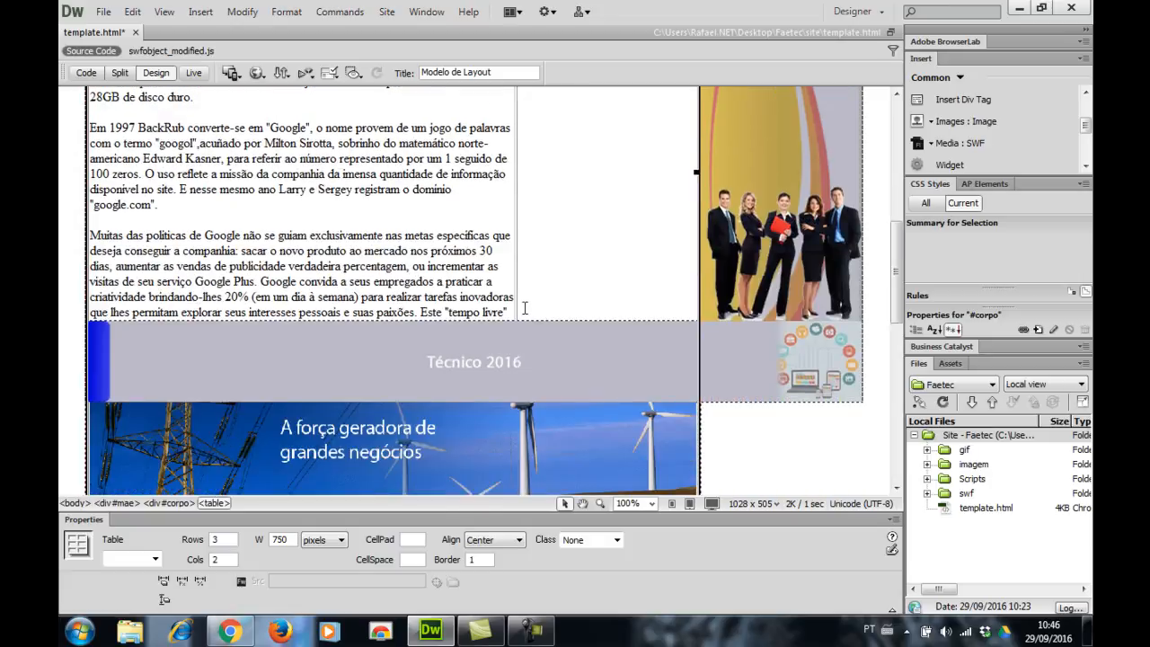
scroll(524, 308, down, 2)
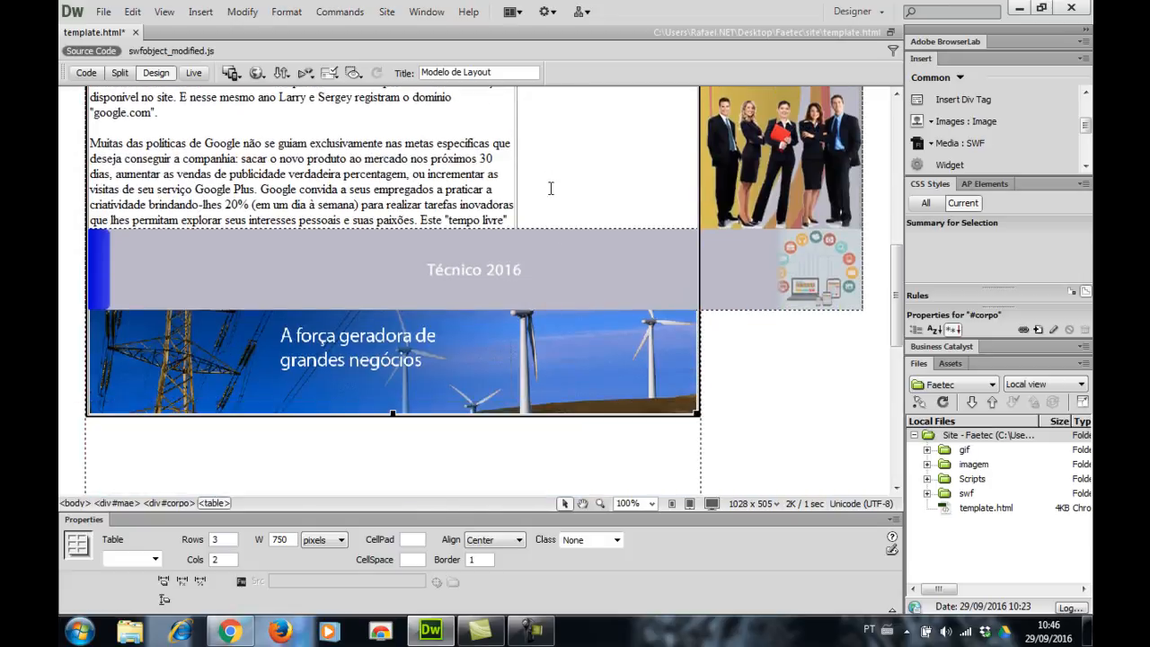
scroll(544, 190, up, 6)
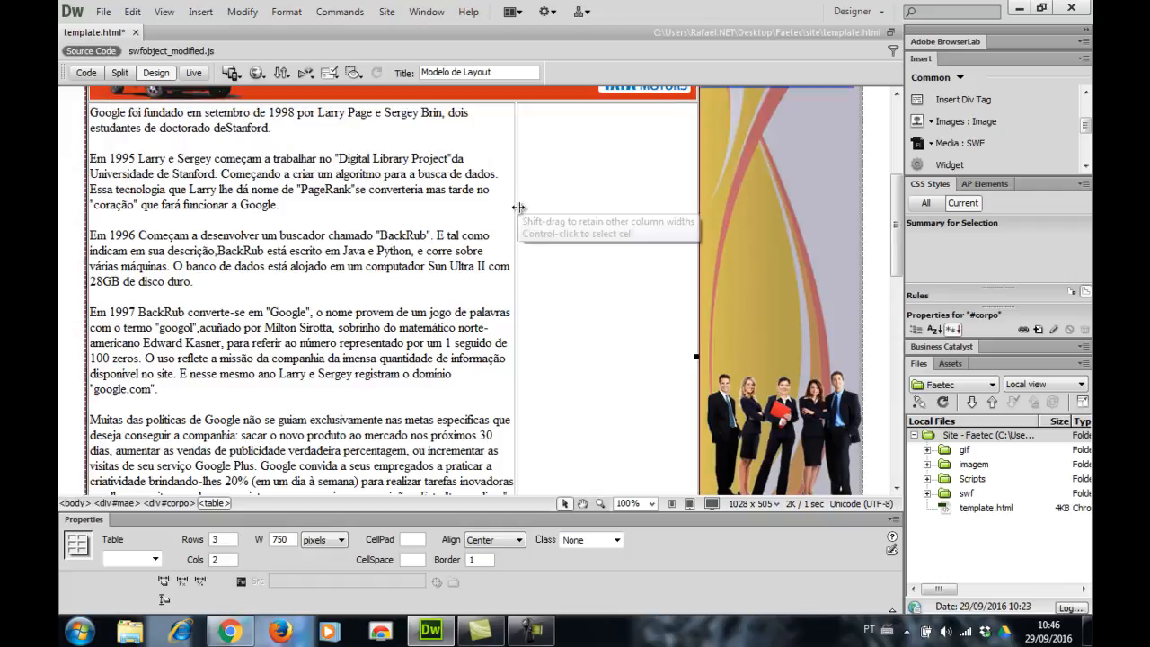
Widen the left text column further in stages, to about 710 pixels.
drag(518, 208, 591, 212)
scroll(585, 214, down, 5)
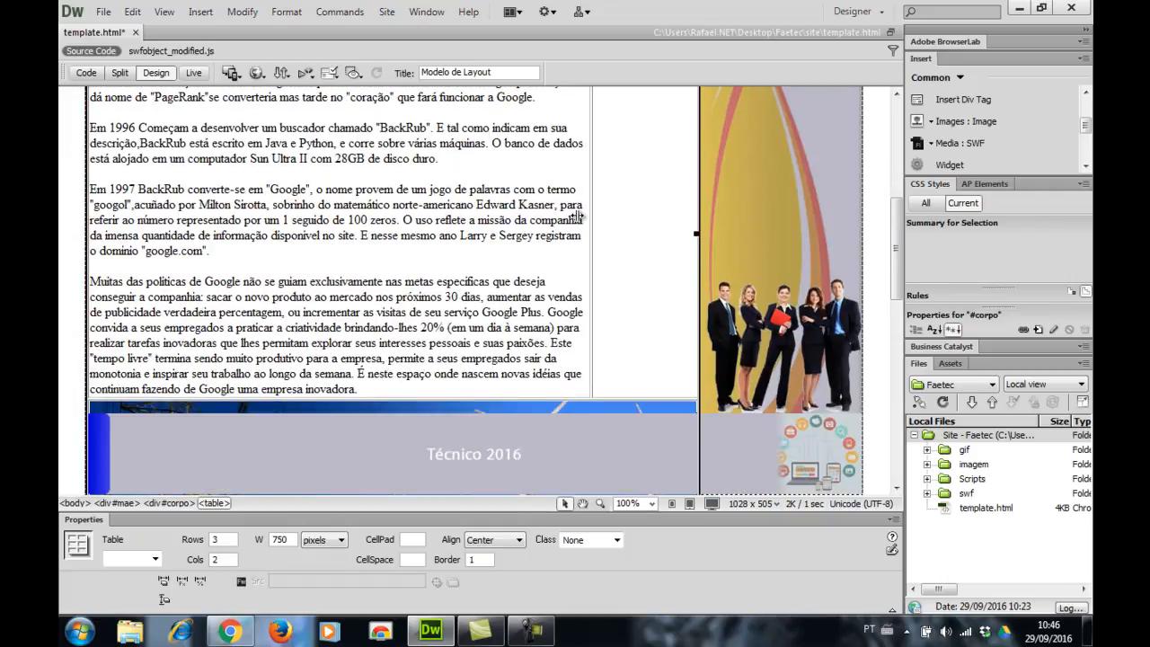
scroll(584, 198, up, 3)
drag(591, 191, 647, 196)
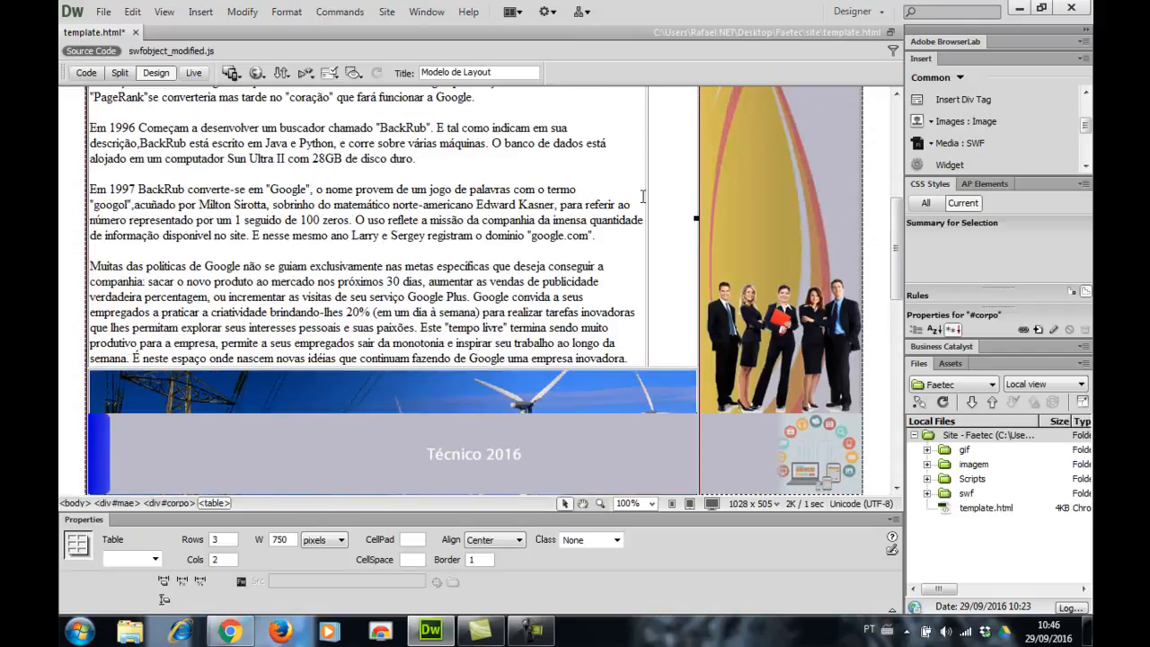
scroll(635, 196, down, 4)
scroll(632, 192, up, 2)
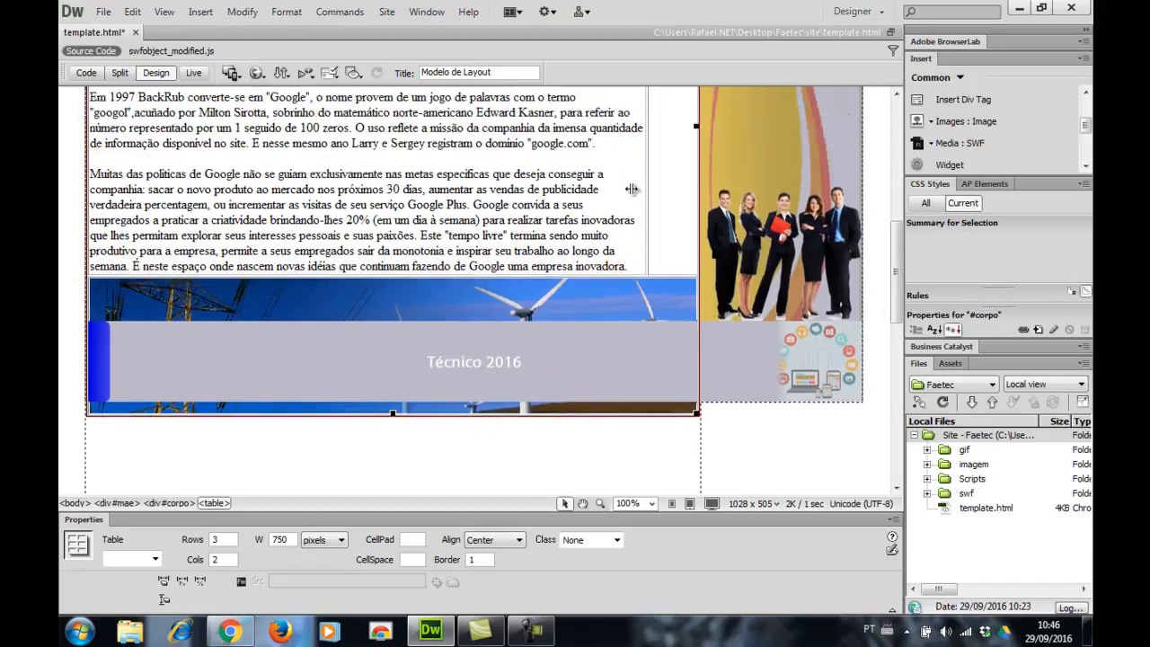
drag(646, 179, 672, 181)
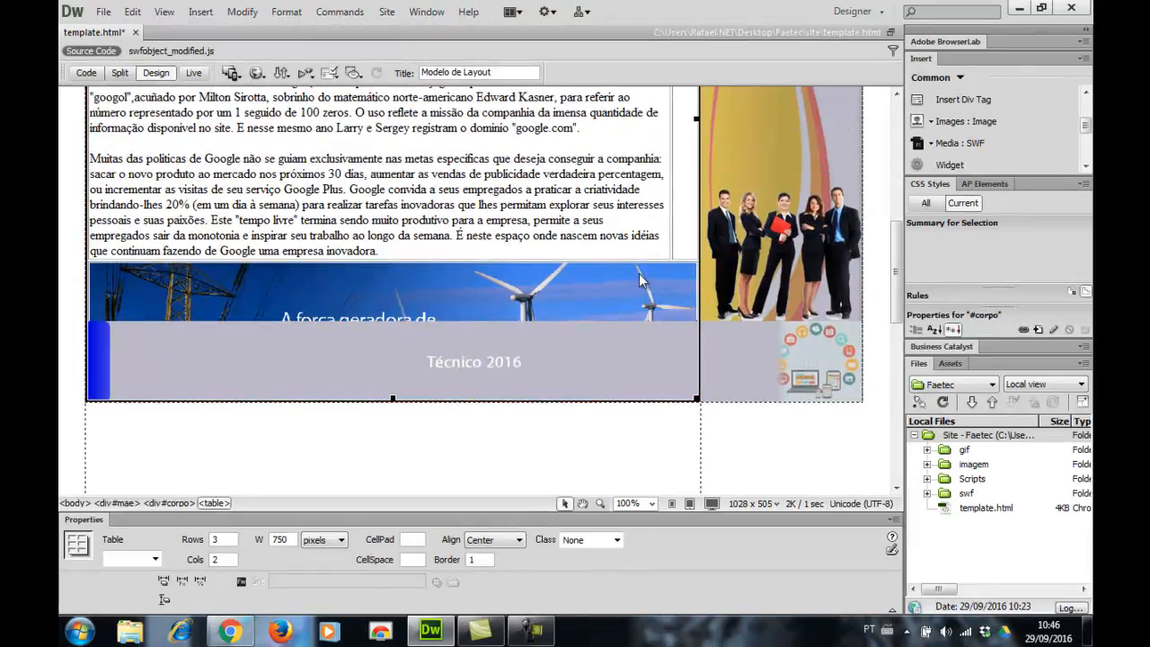
Delete the end of the last article paragraph, starting from "Google convida a seus empregados".
drag(389, 250, 352, 193)
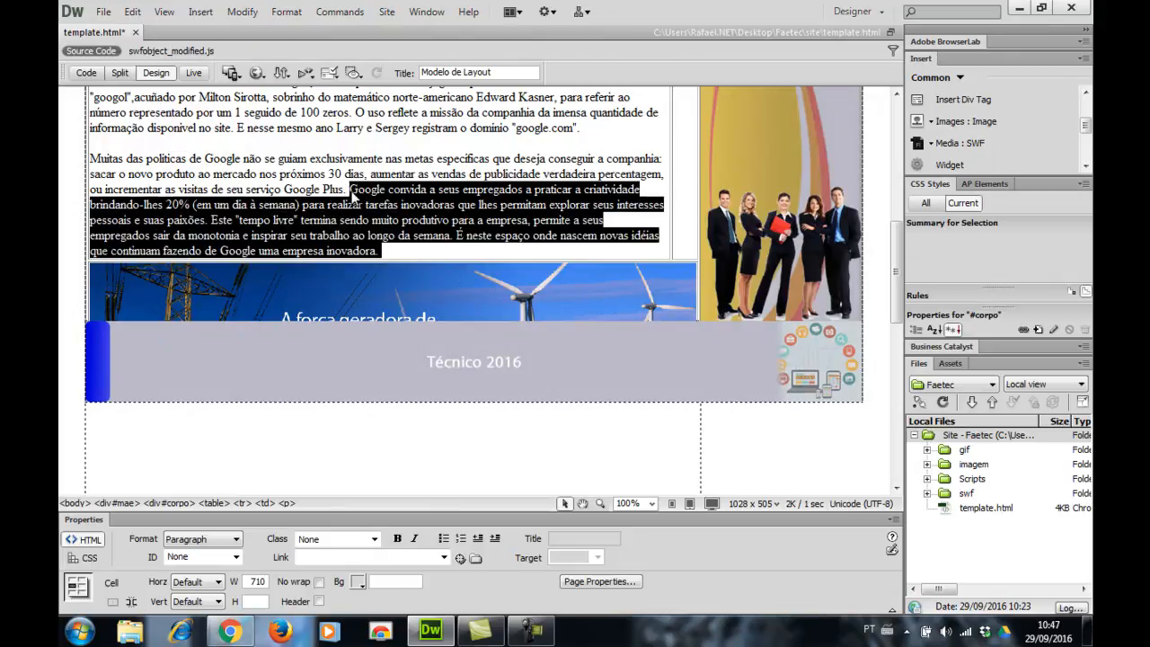
key(Delete)
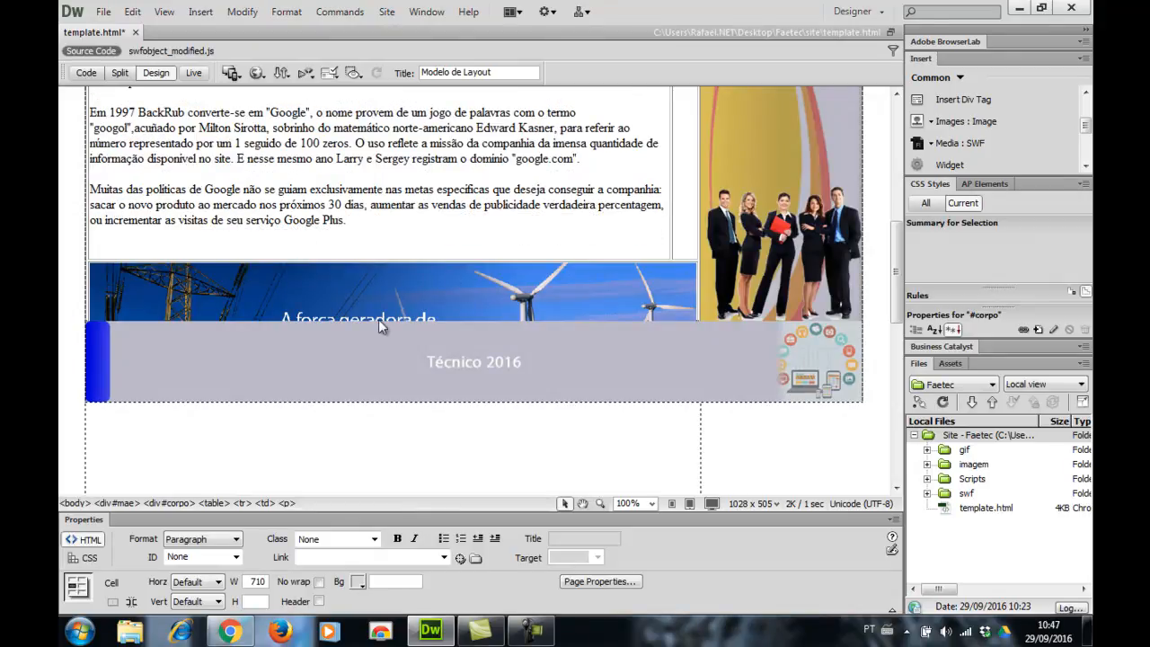
click(462, 471)
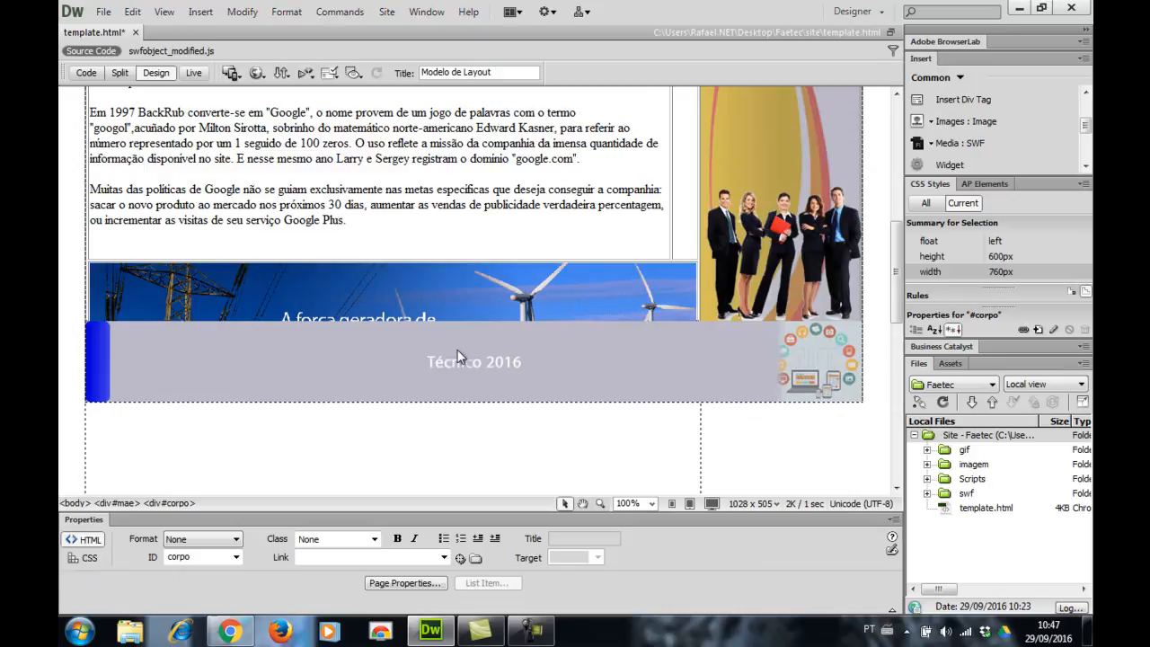
click(366, 253)
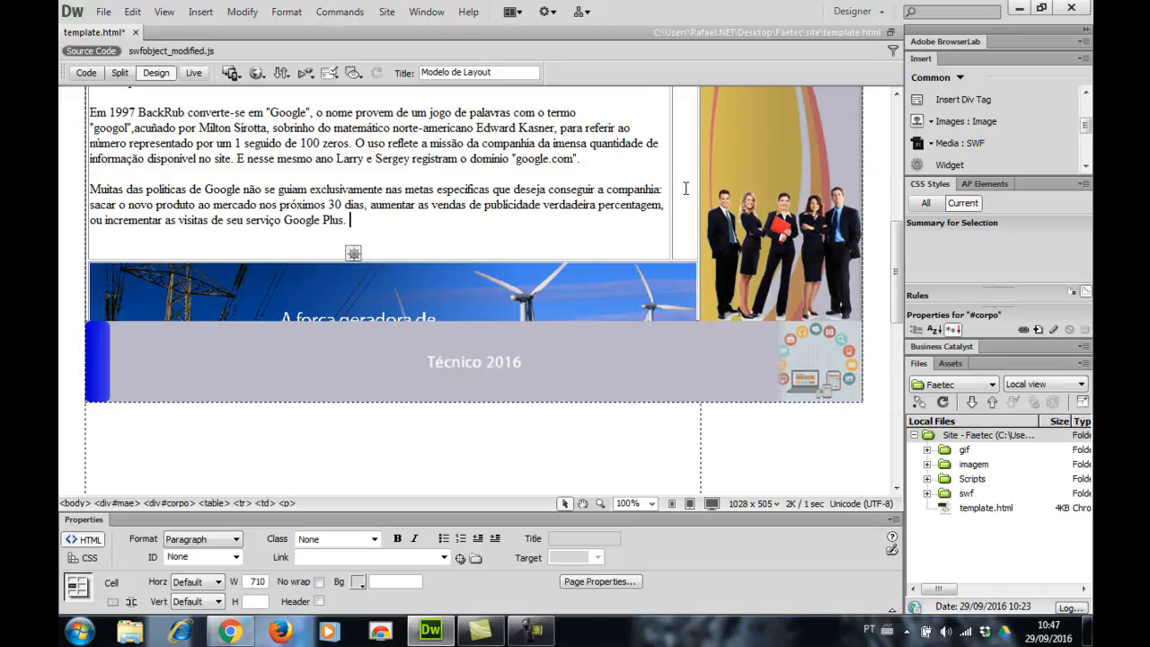
Widen the text column to about 742 pixels and delete the whole last paragraph beginning "Muitas das políticas de Google".
scroll(685, 189, up, 3)
drag(669, 190, 692, 198)
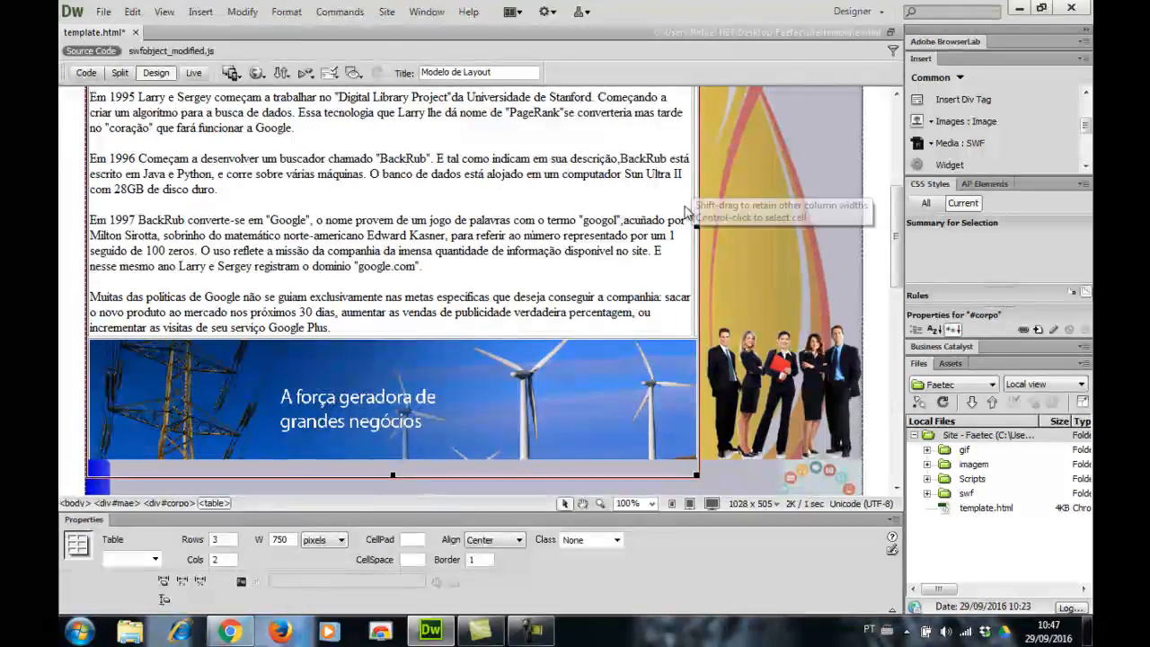
scroll(690, 233, down, 5)
scroll(635, 396, up, 3)
drag(360, 229, 74, 211)
key(Delete)
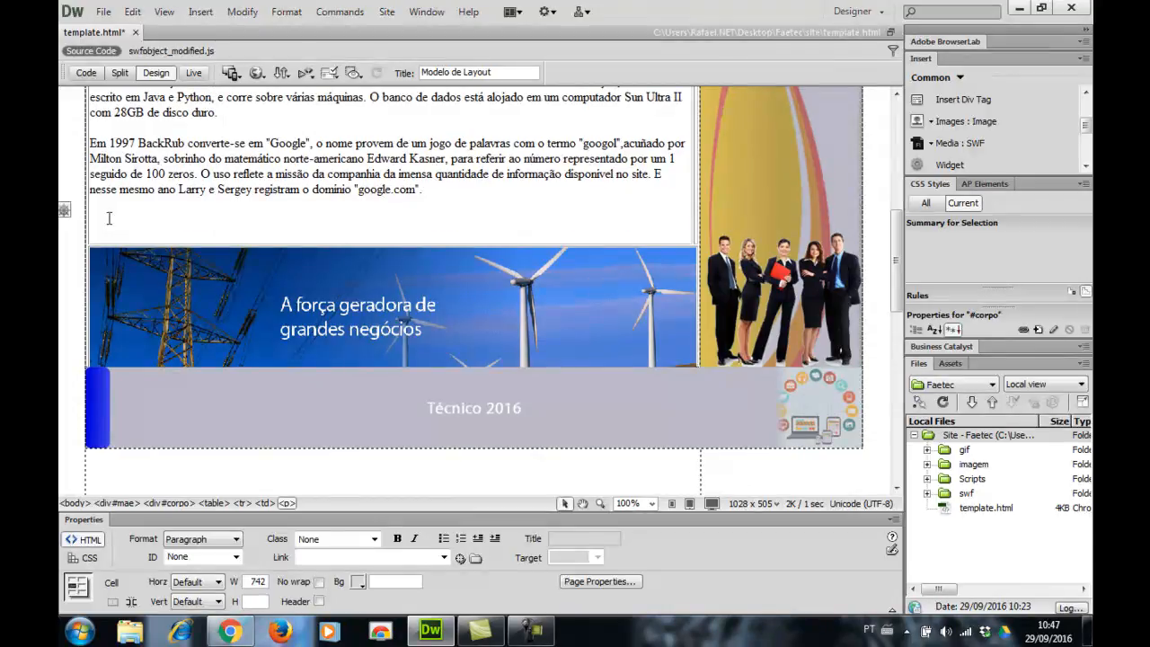
key(BackSpace)
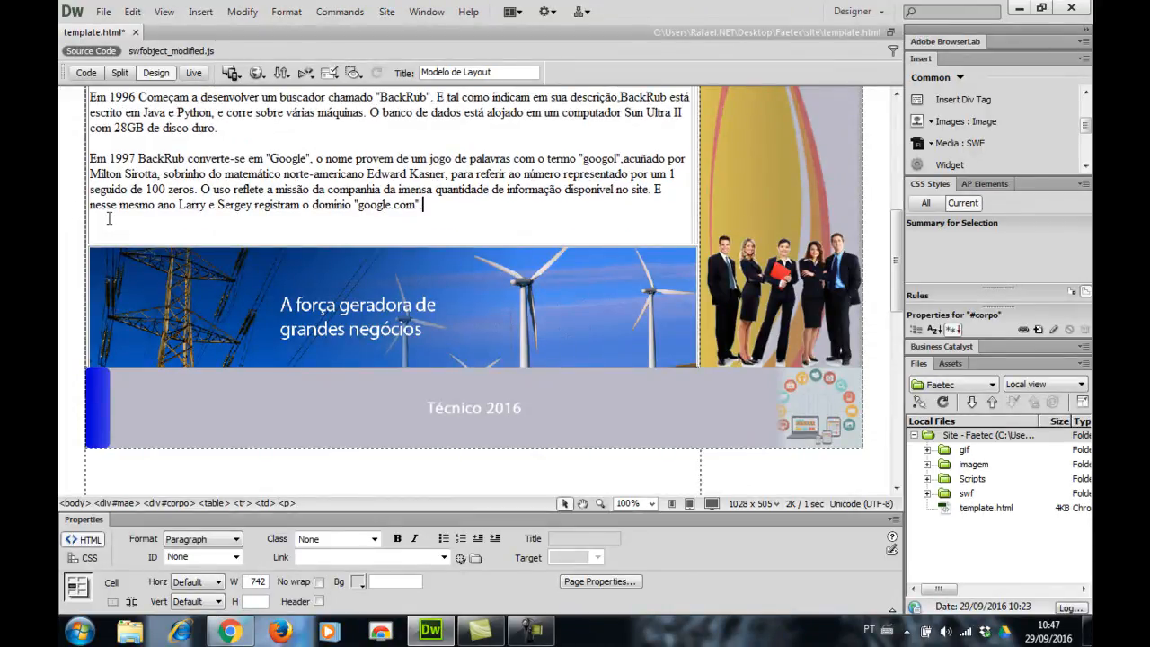
Shrink the middle row's height to fit its text and narrow the left column to about 712 pixels.
drag(396, 243, 395, 197)
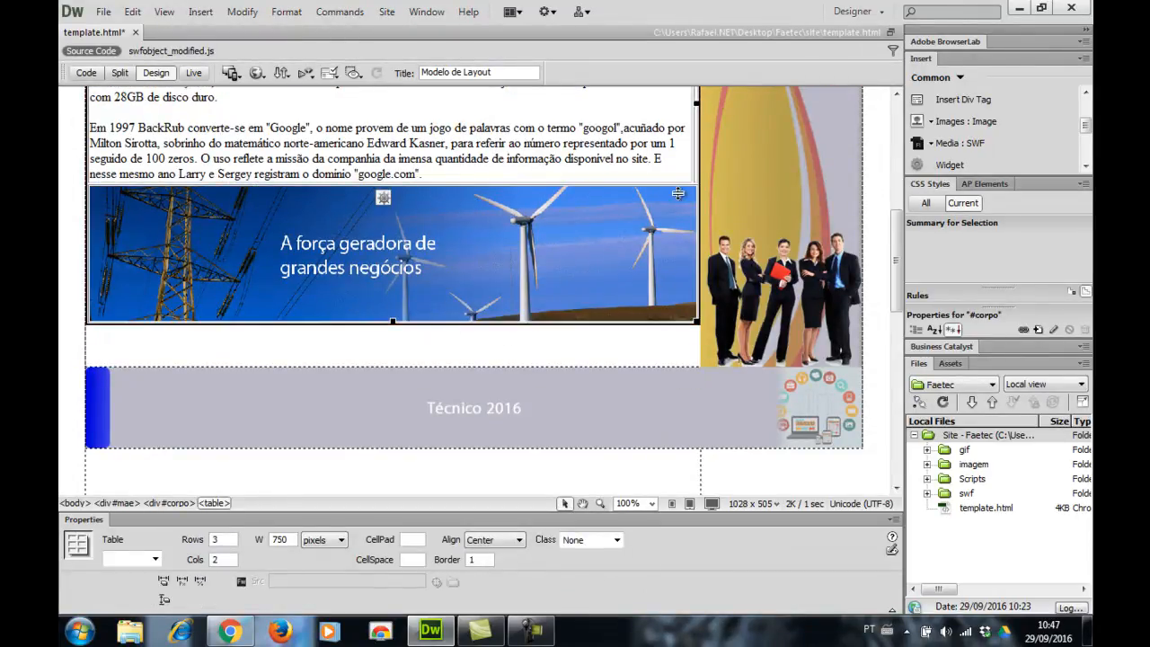
drag(692, 110, 667, 121)
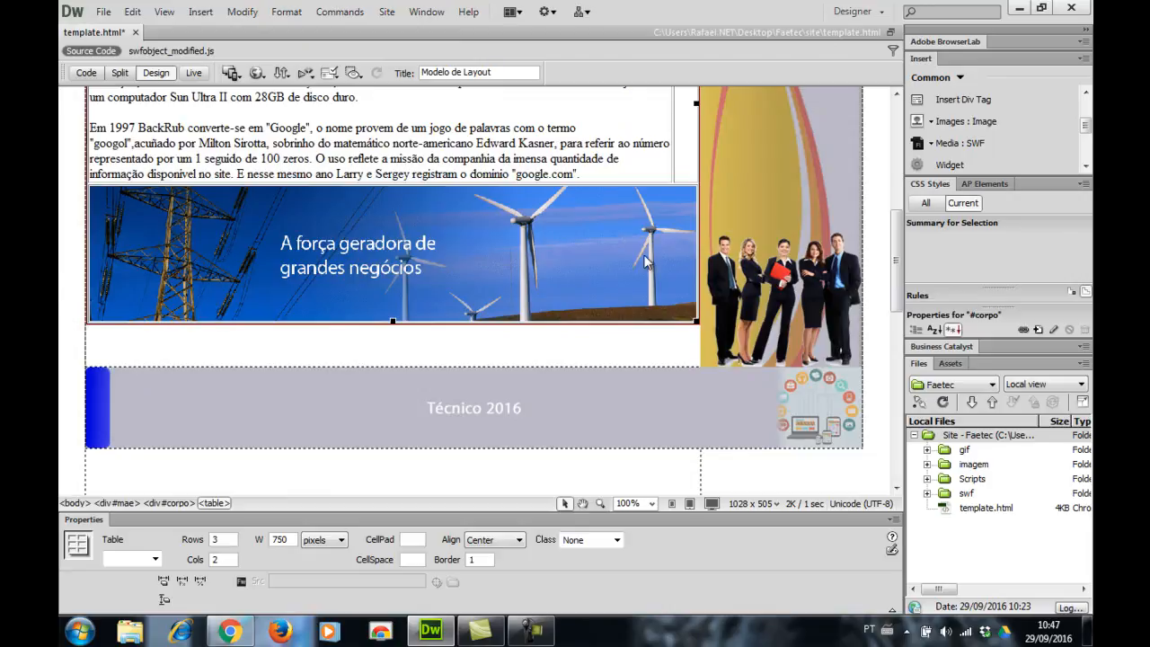
click(674, 487)
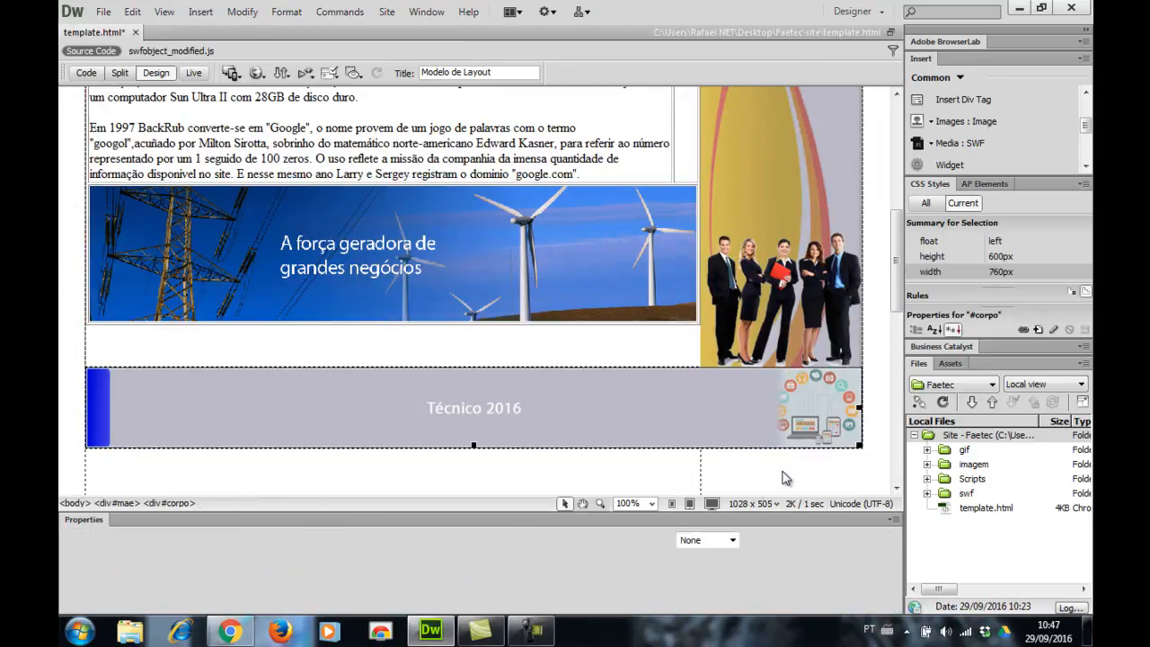
Review the page from the header down to the footer, checking how the table fits and what lies below it.
click(783, 432)
scroll(782, 431, down, 3)
scroll(773, 432, down, 5)
scroll(768, 433, down, 2)
scroll(763, 432, up, 6)
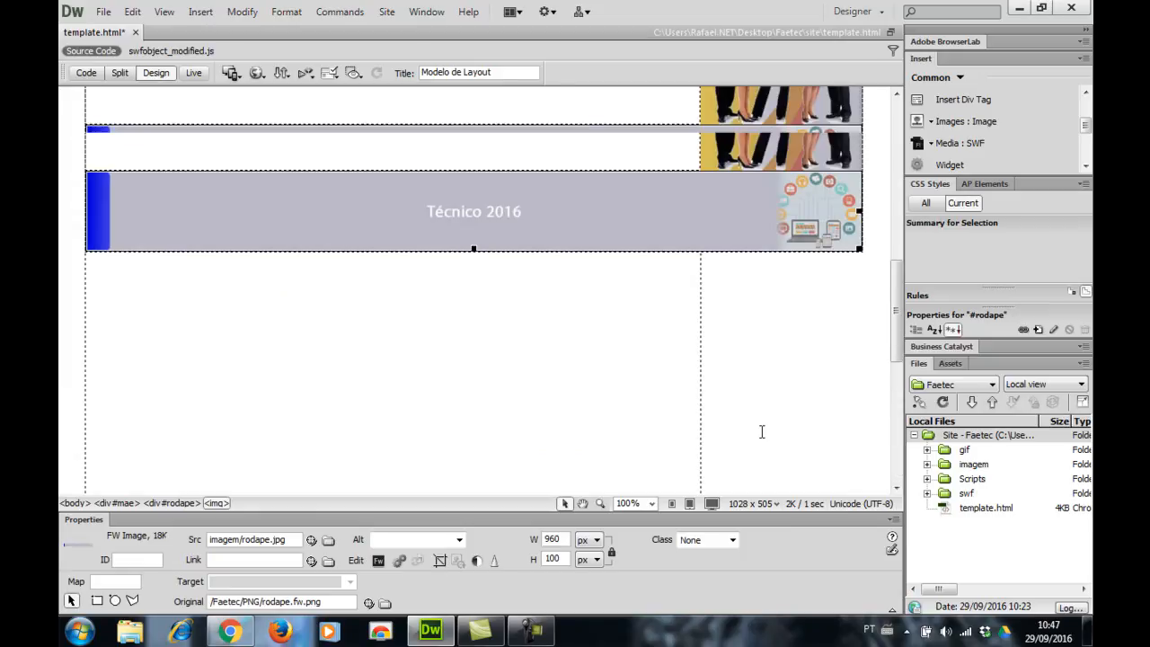
scroll(762, 432, up, 10)
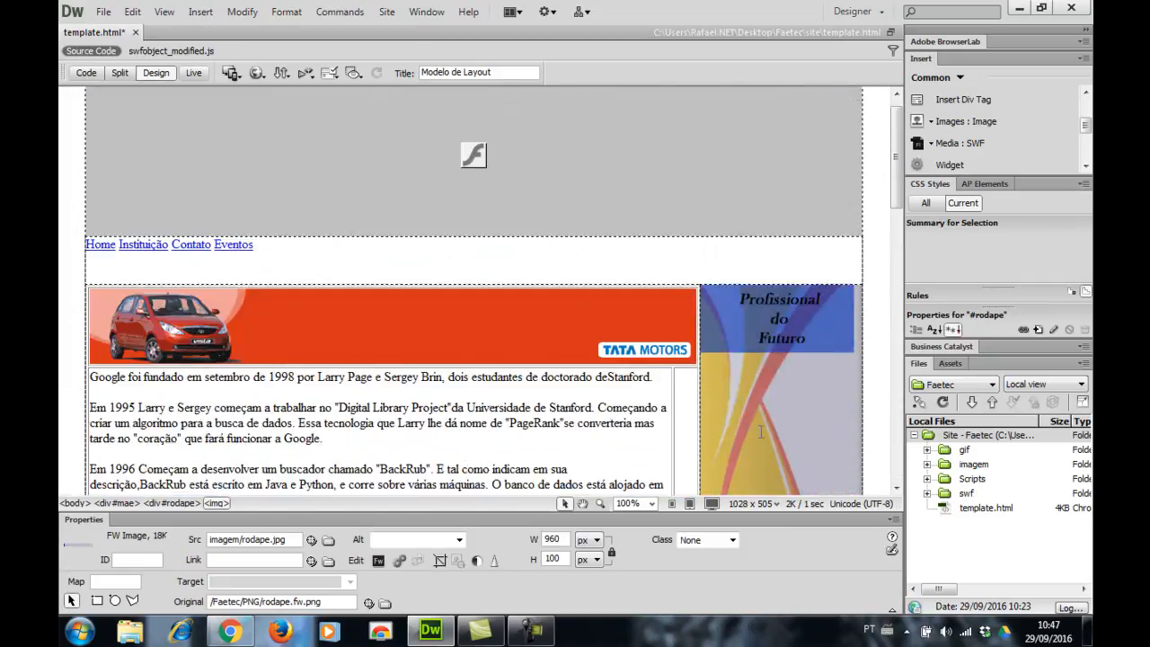
scroll(760, 433, up, 1)
scroll(759, 422, down, 10)
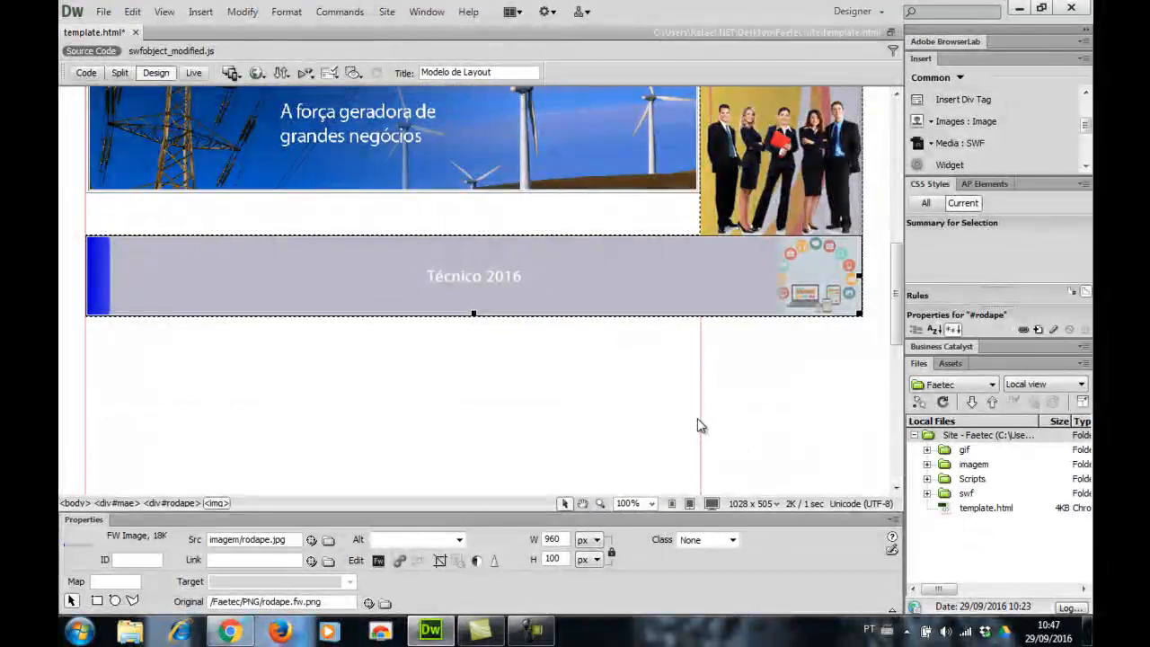
Select the corpo div and examine how far its outline and dimensions extend past the footer.
click(700, 426)
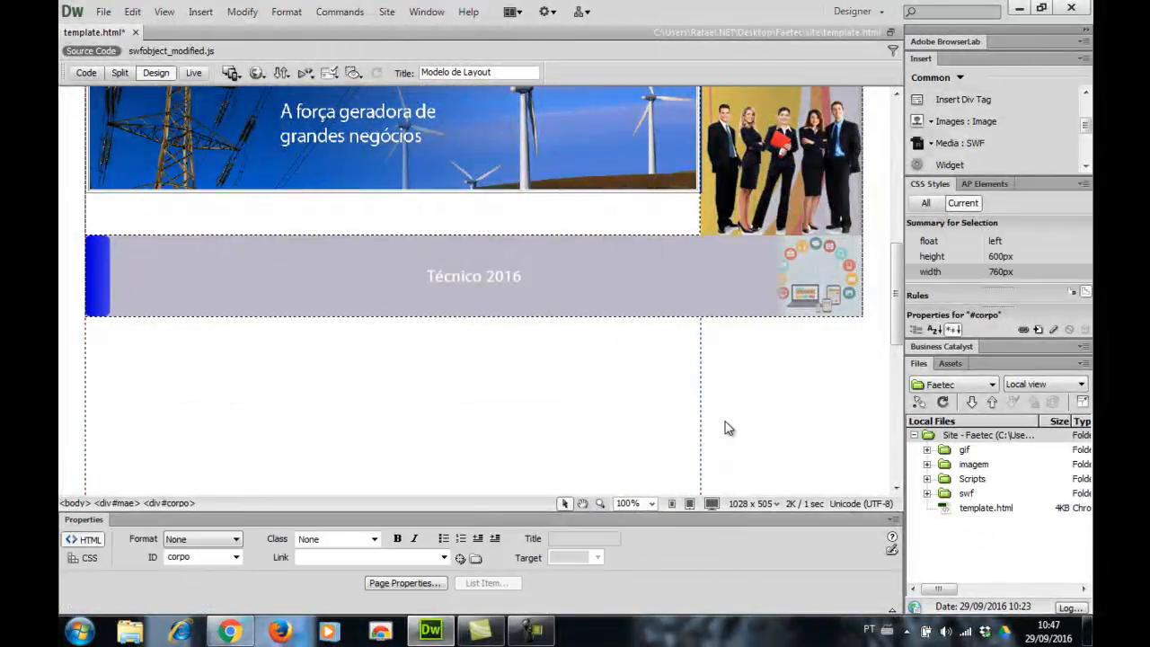
click(702, 426)
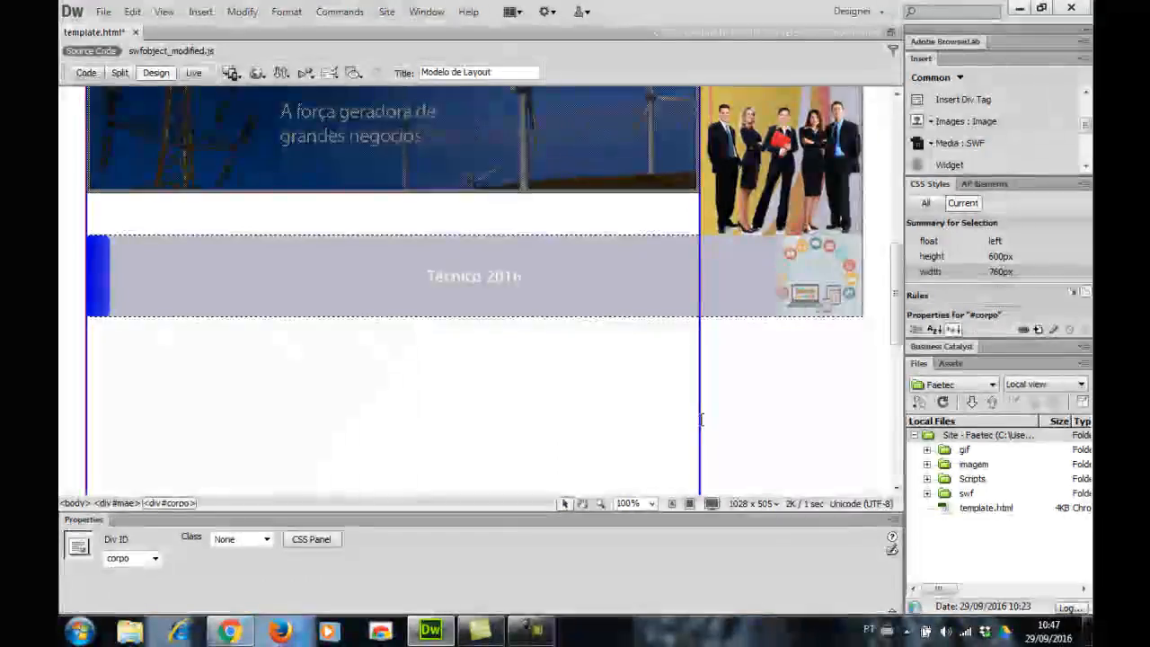
scroll(705, 419, up, 5)
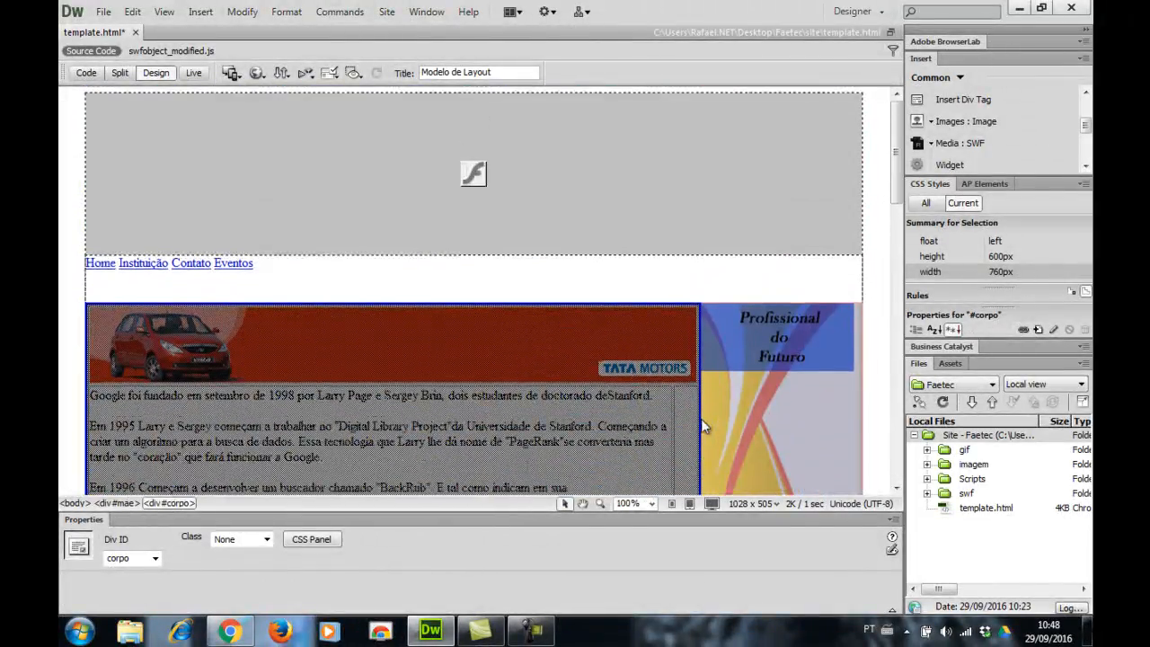
scroll(703, 426, down, 5)
scroll(704, 426, down, 6)
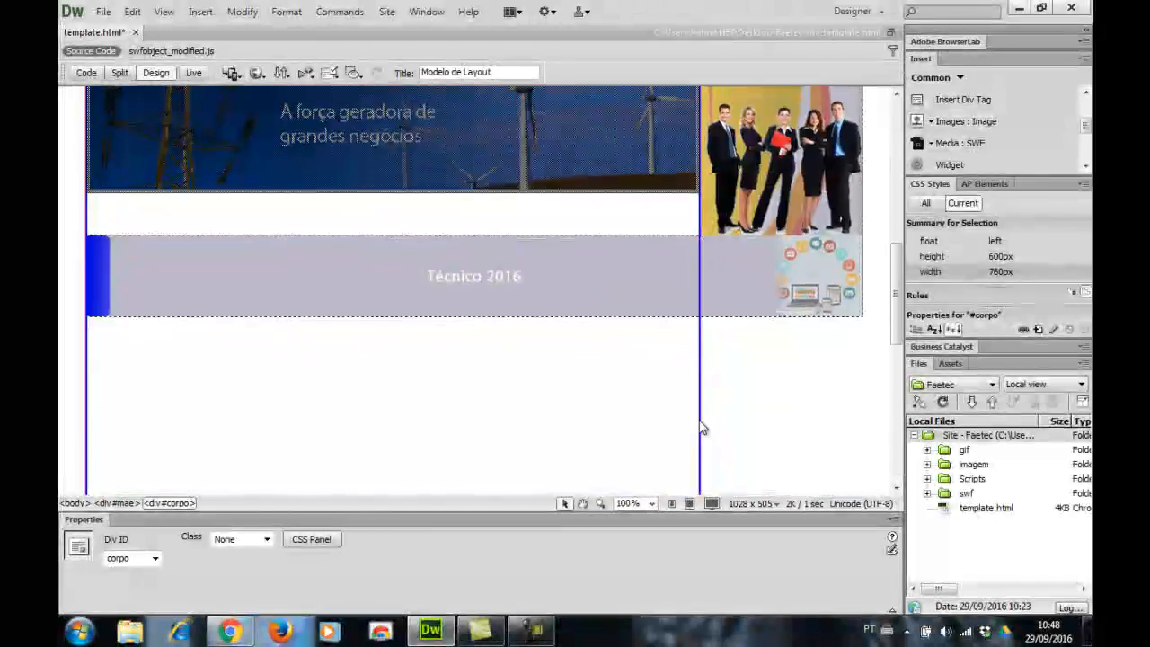
scroll(699, 429, down, 2)
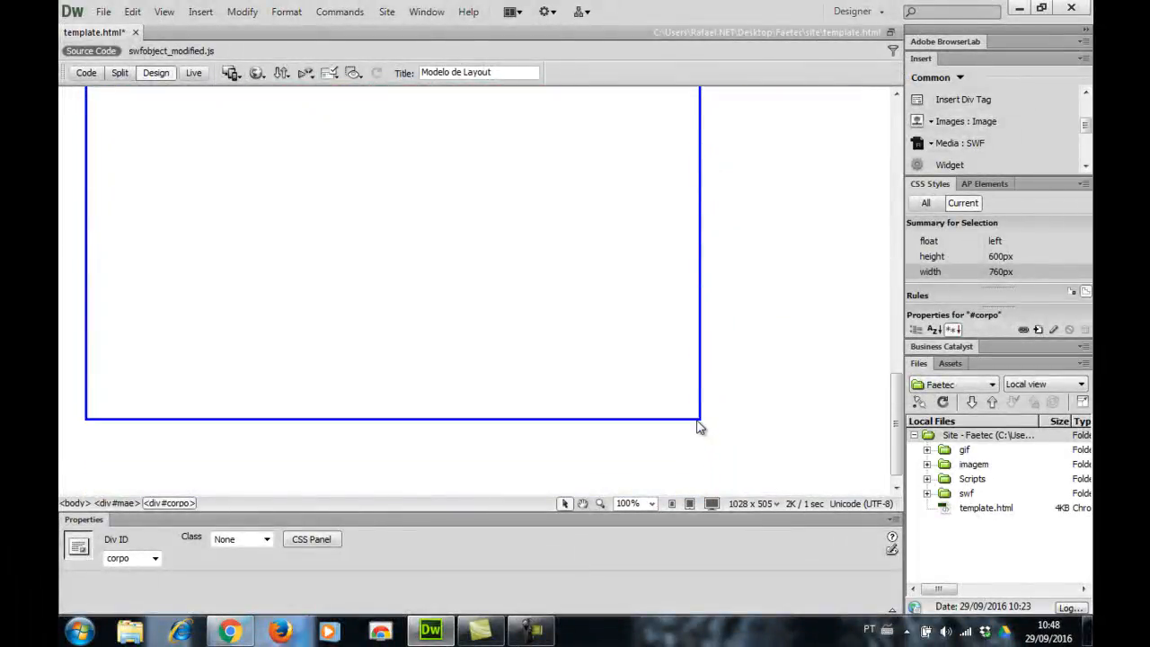
scroll(570, 473, up, 2)
scroll(530, 421, down, 2)
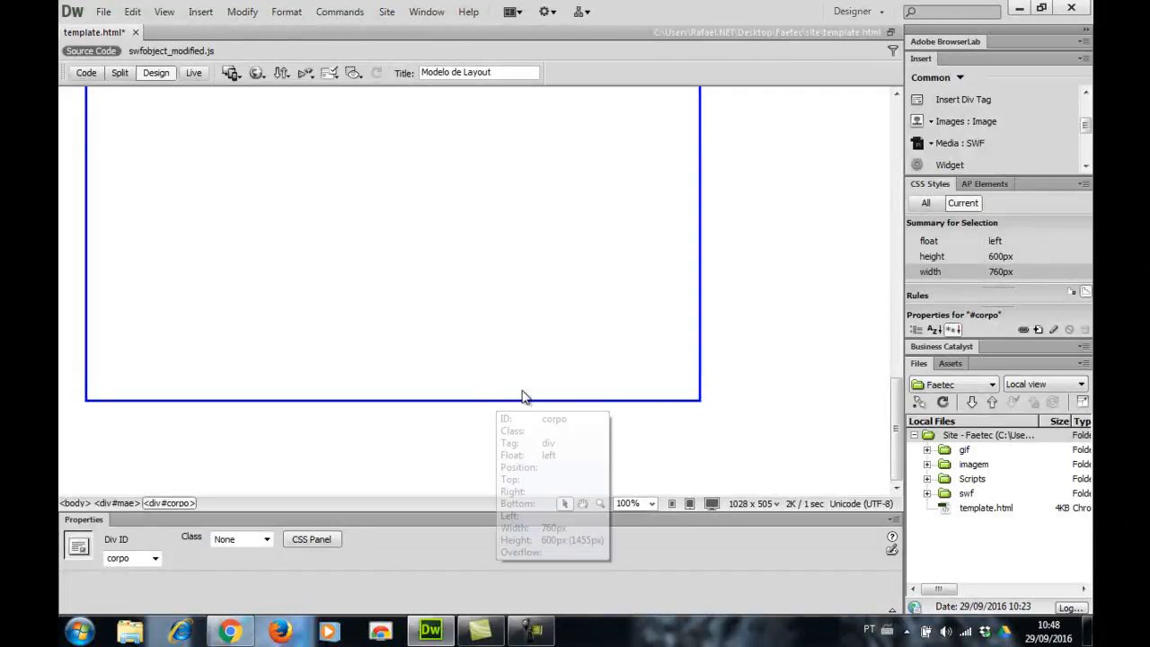
scroll(530, 404, up, 3)
scroll(548, 400, up, 5)
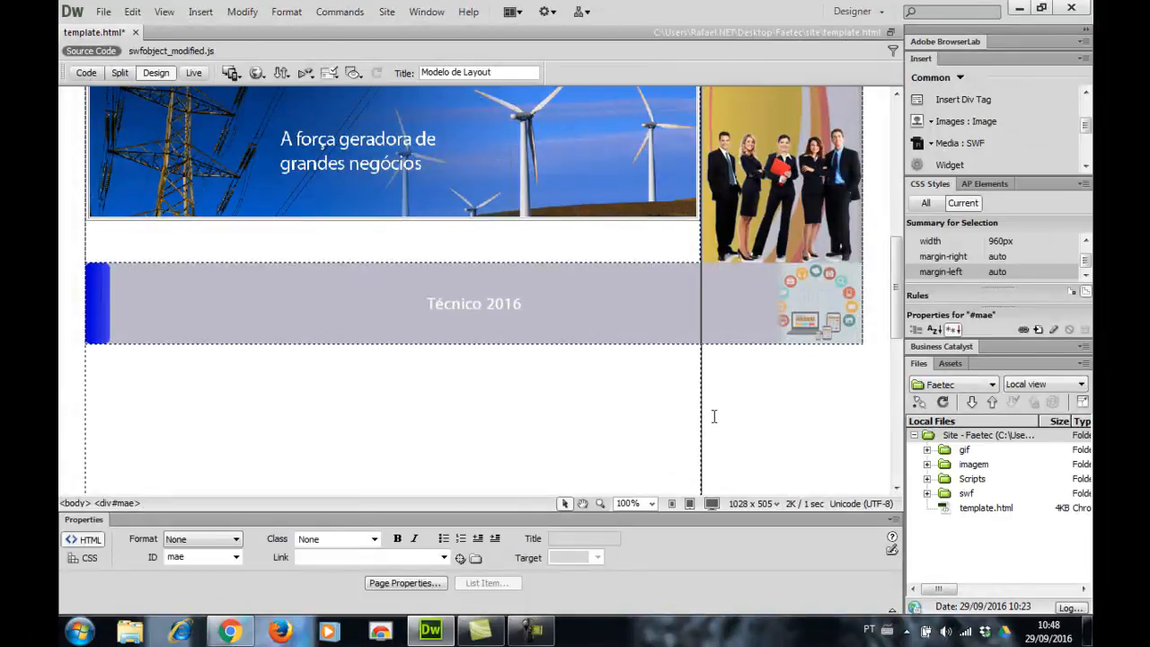
Reselect the corpo div, show the page's source code and locate the #corpo style rule.
click(702, 423)
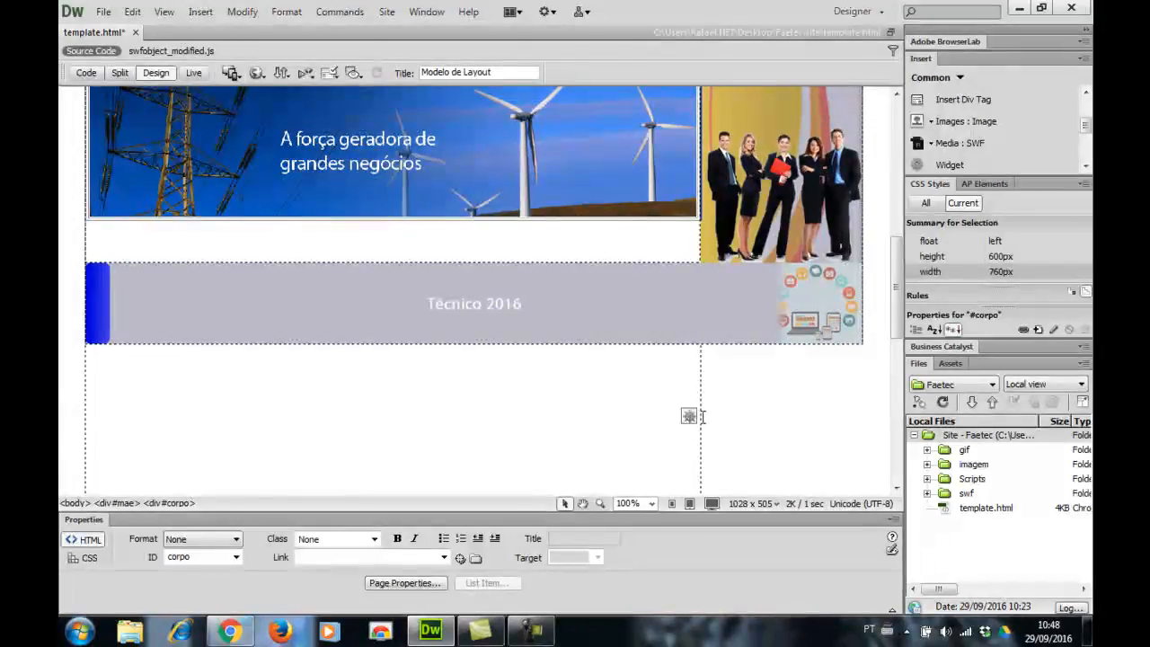
click(701, 423)
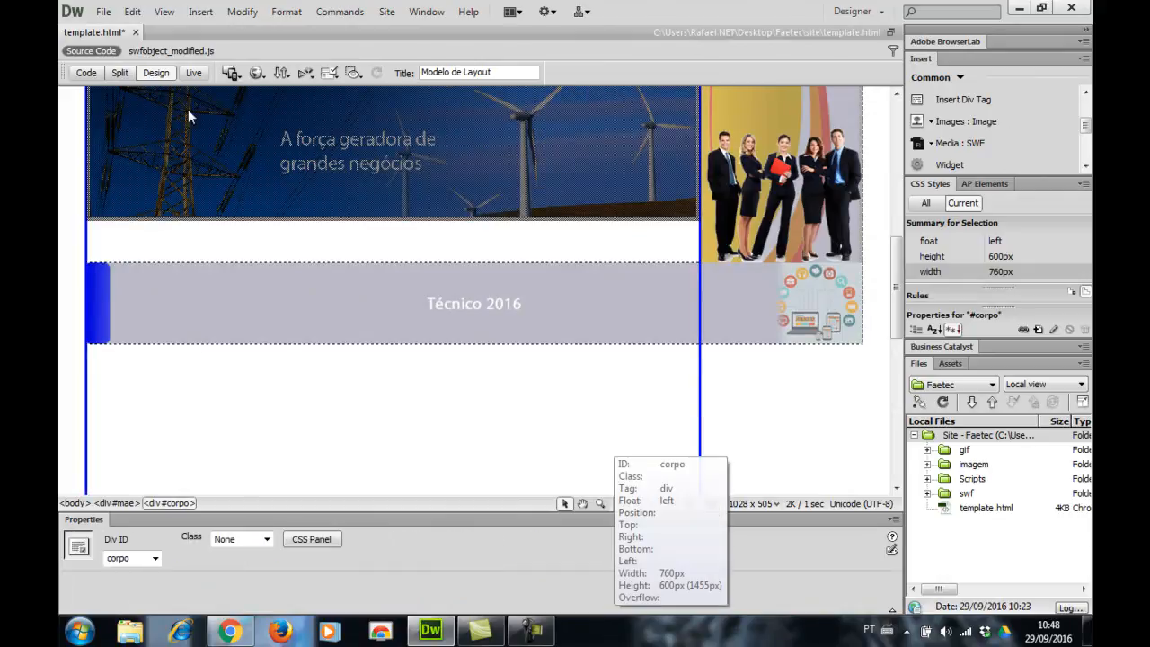
click(96, 71)
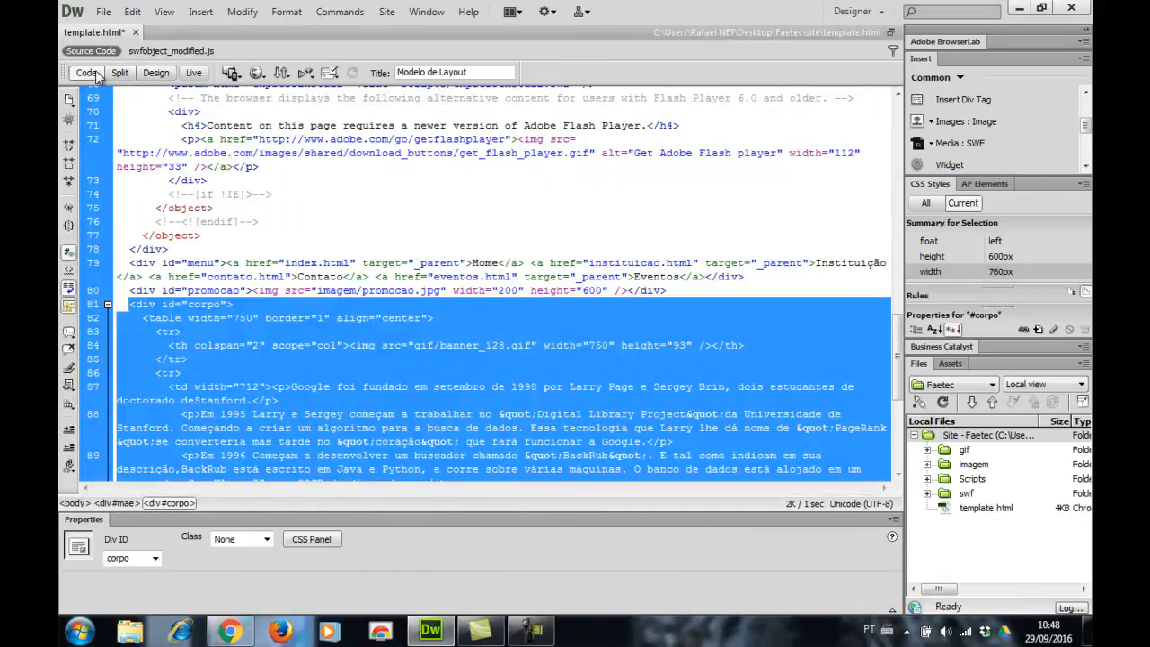
scroll(335, 230, down, 5)
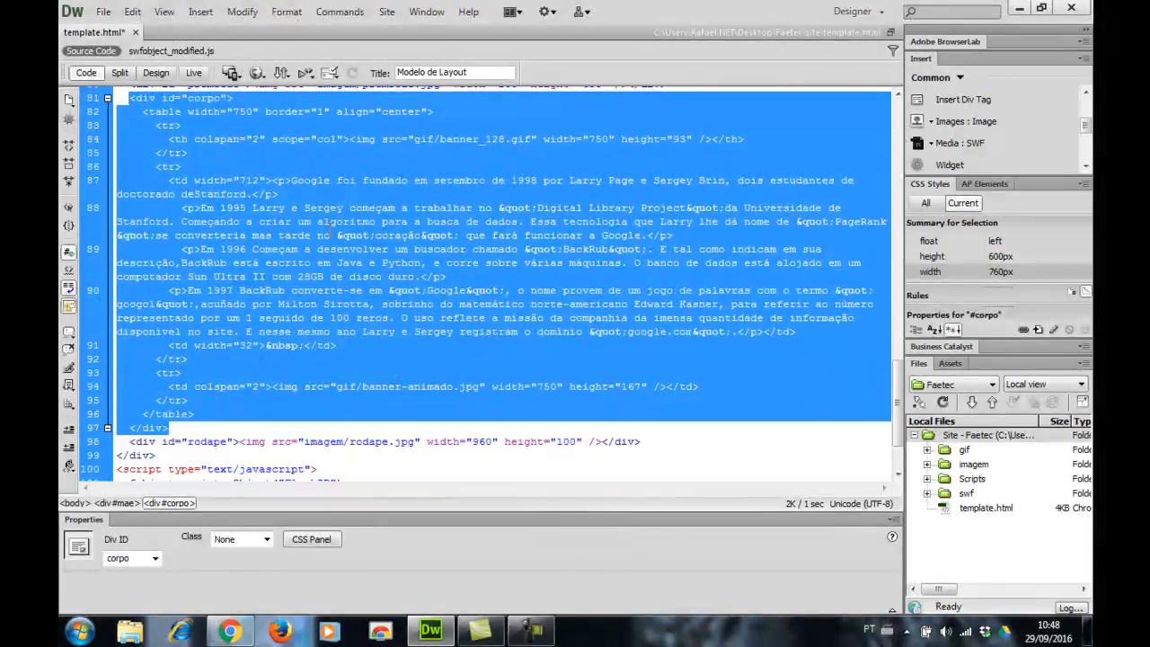
scroll(328, 232, down, 1)
scroll(321, 235, up, 3)
scroll(322, 234, up, 17)
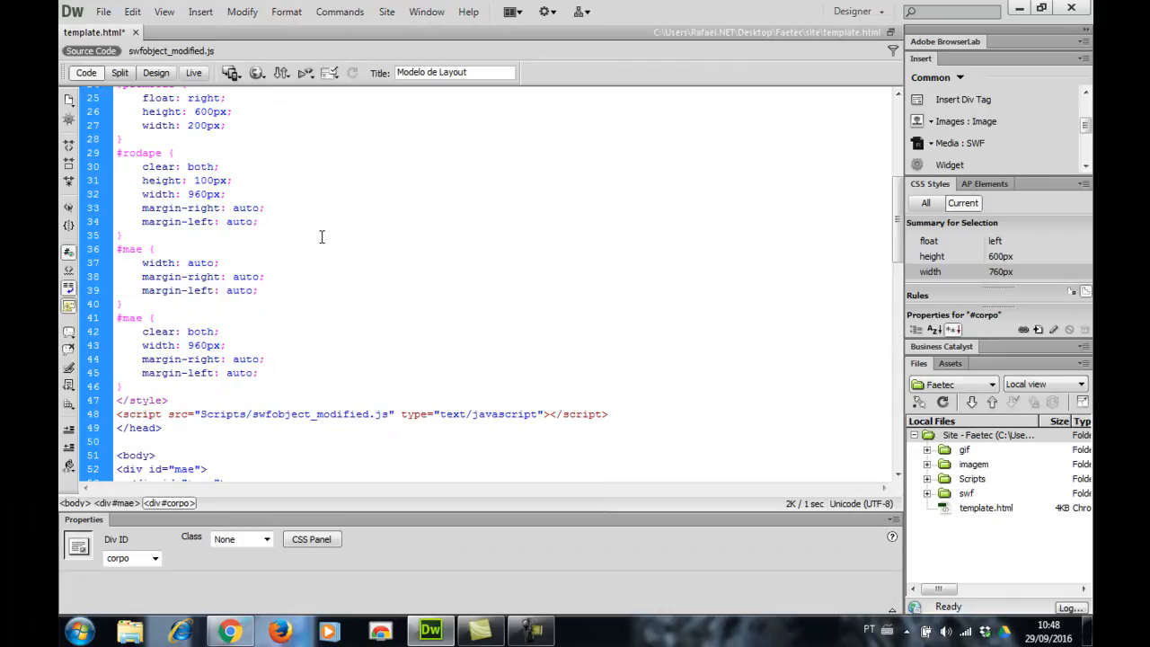
scroll(321, 237, up, 2)
scroll(321, 236, up, 1)
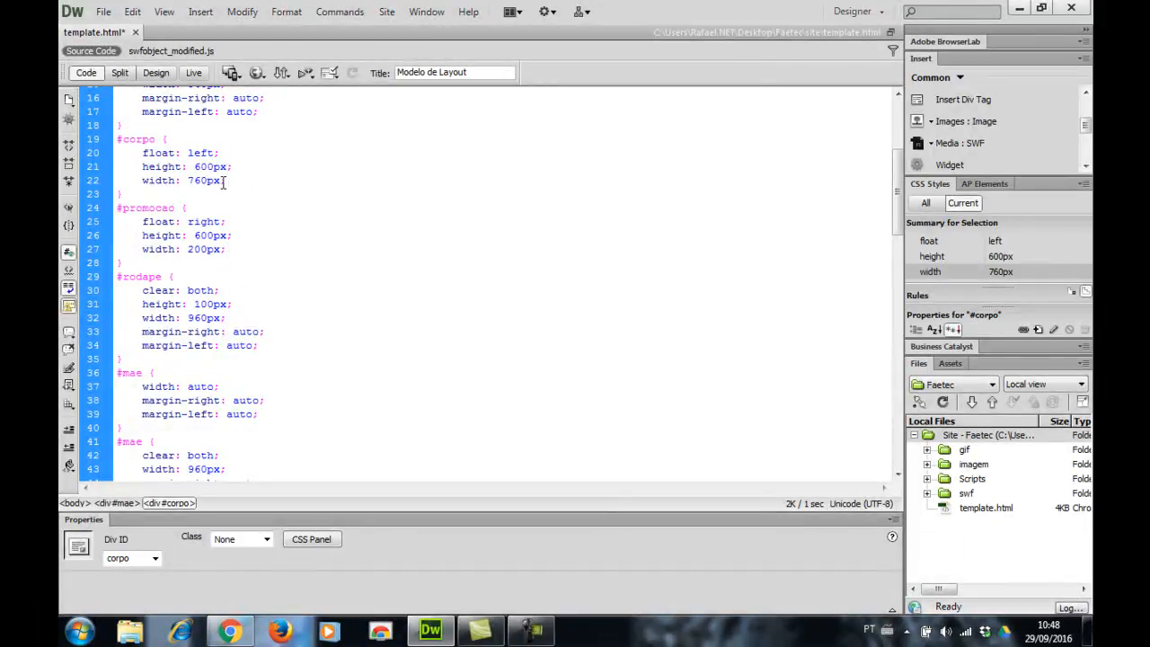
Remove the height declaration from the #corpo style rule in the source code, return to the visual layout and save the template.
drag(234, 167, 121, 167)
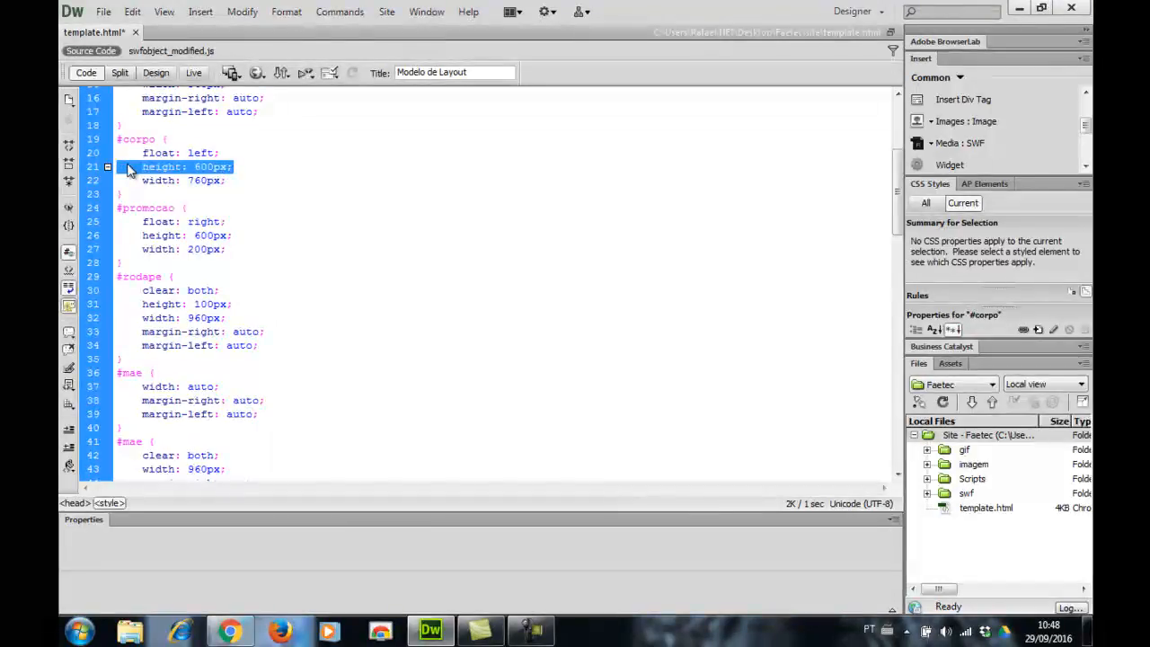
key(Delete)
key(BackSpace)
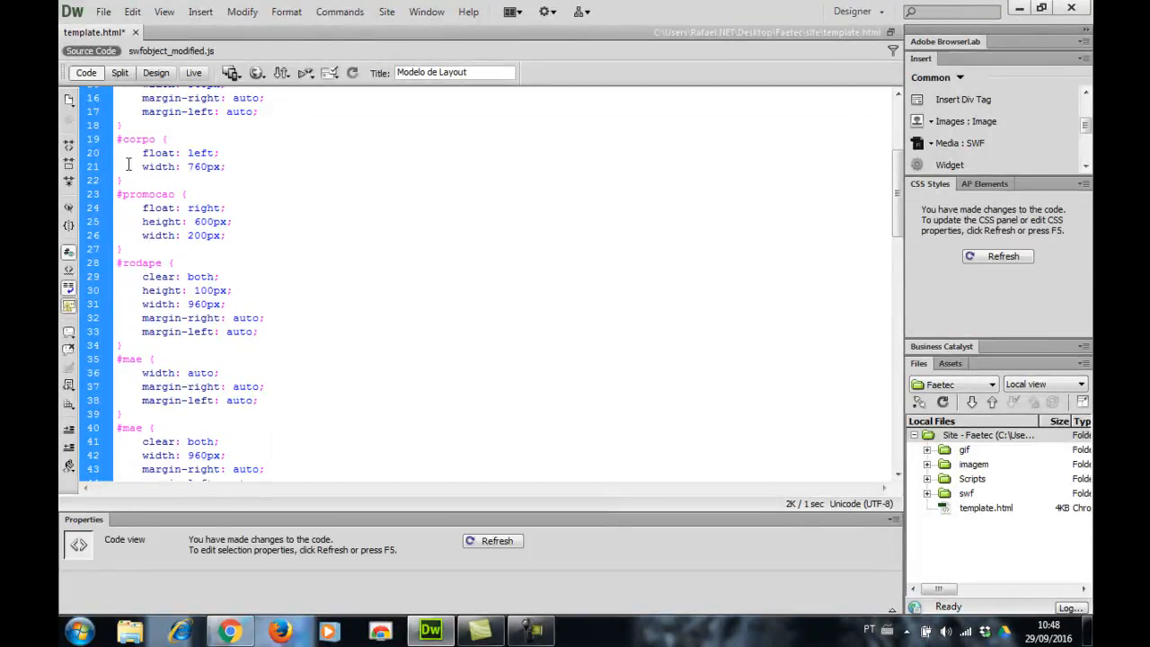
click(158, 78)
scroll(558, 269, down, 5)
scroll(557, 263, down, 3)
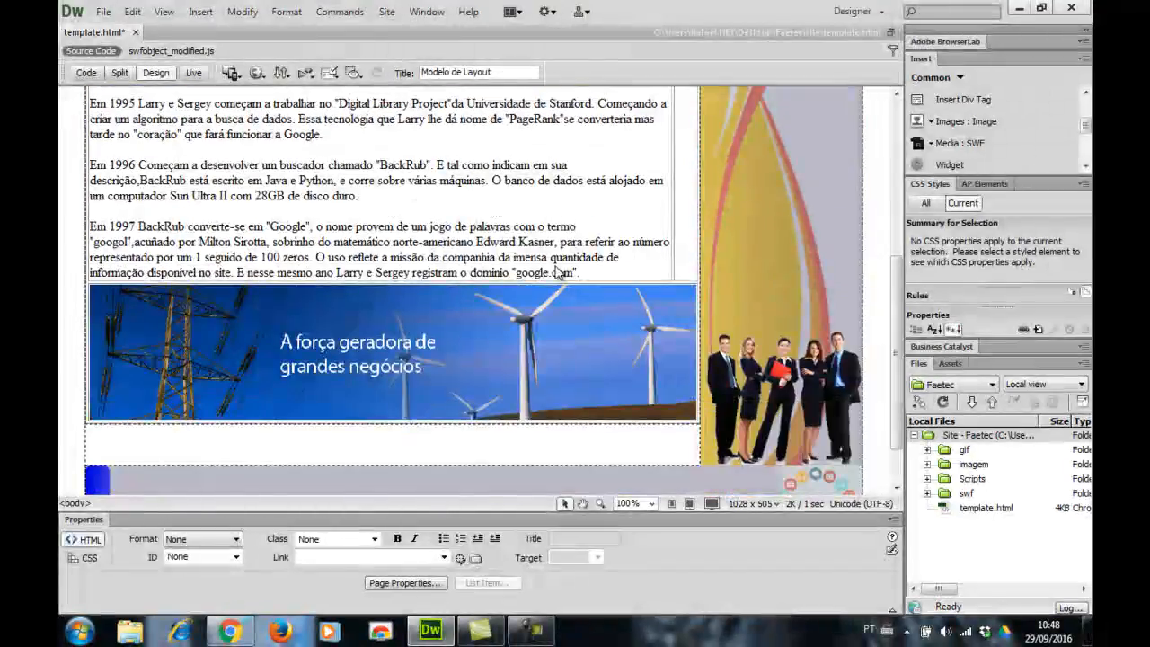
scroll(741, 330, down, 2)
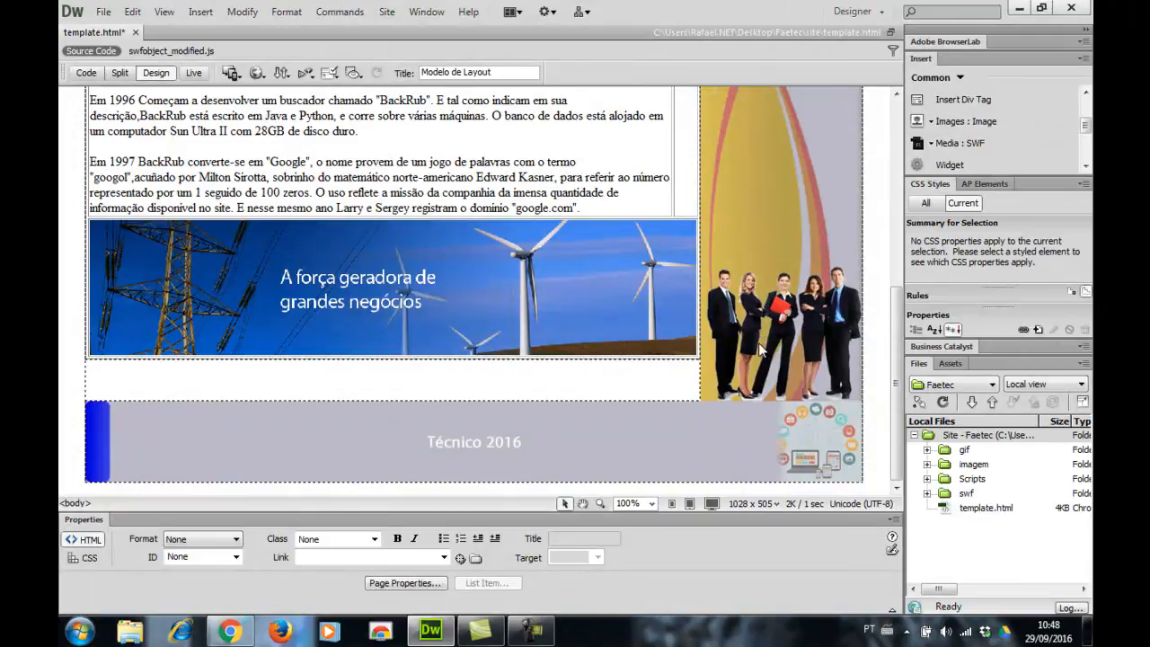
click(856, 346)
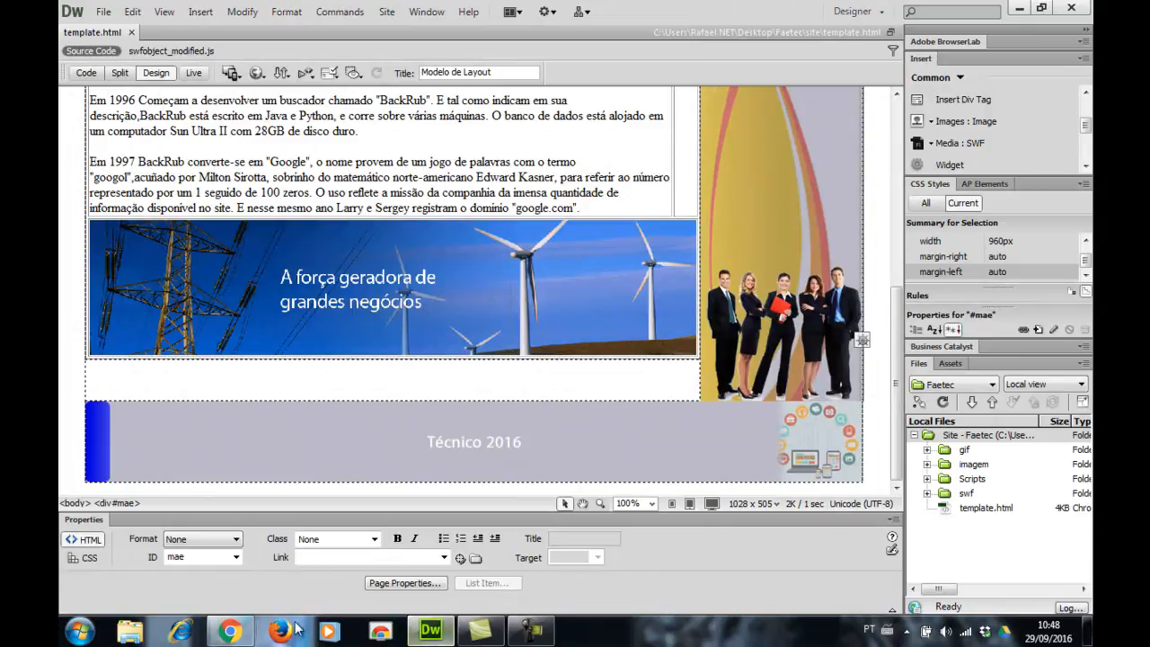
Switch to Chrome, reload template.html and examine how the body table and article text sit between header and footer.
click(230, 632)
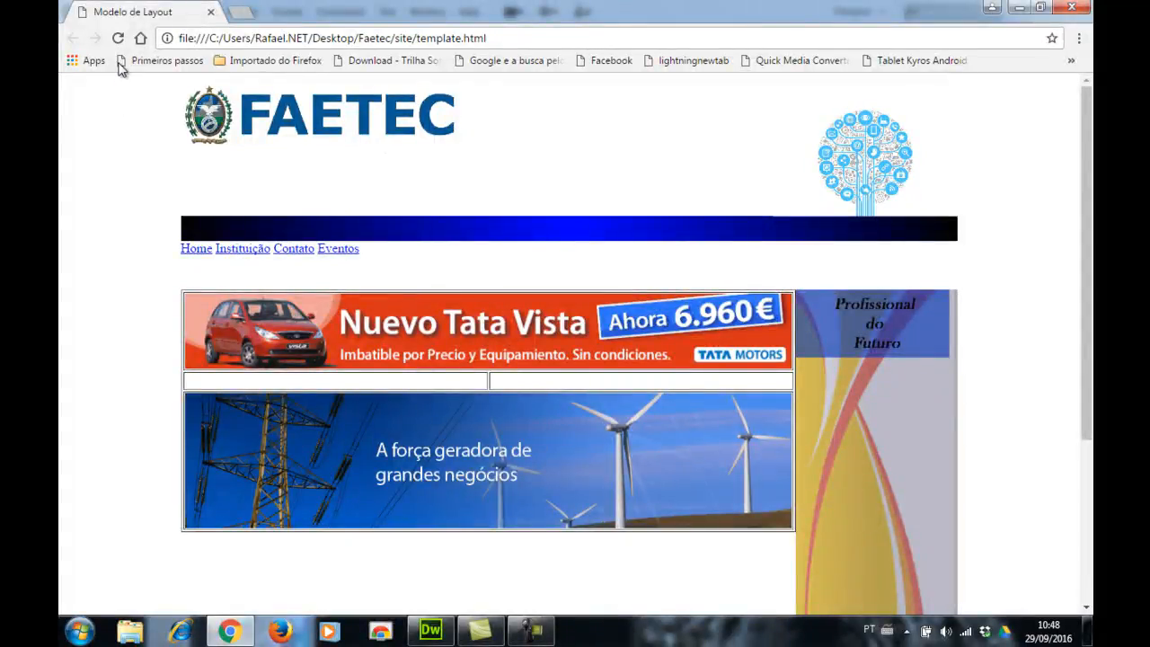
click(118, 38)
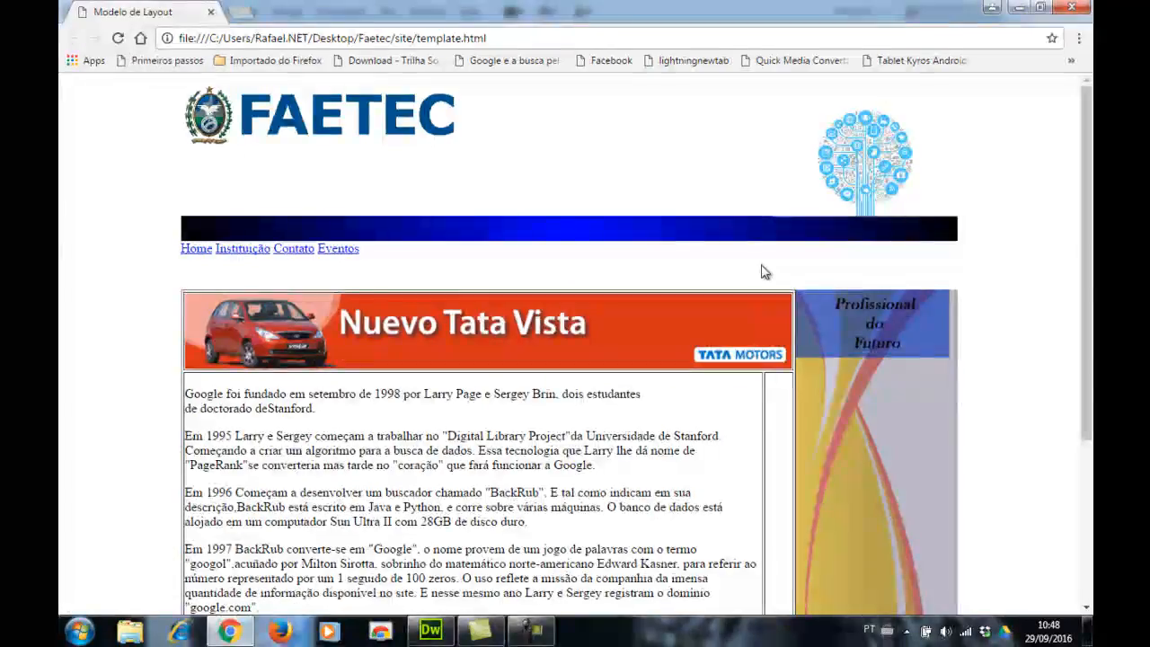
scroll(761, 273, down, 3)
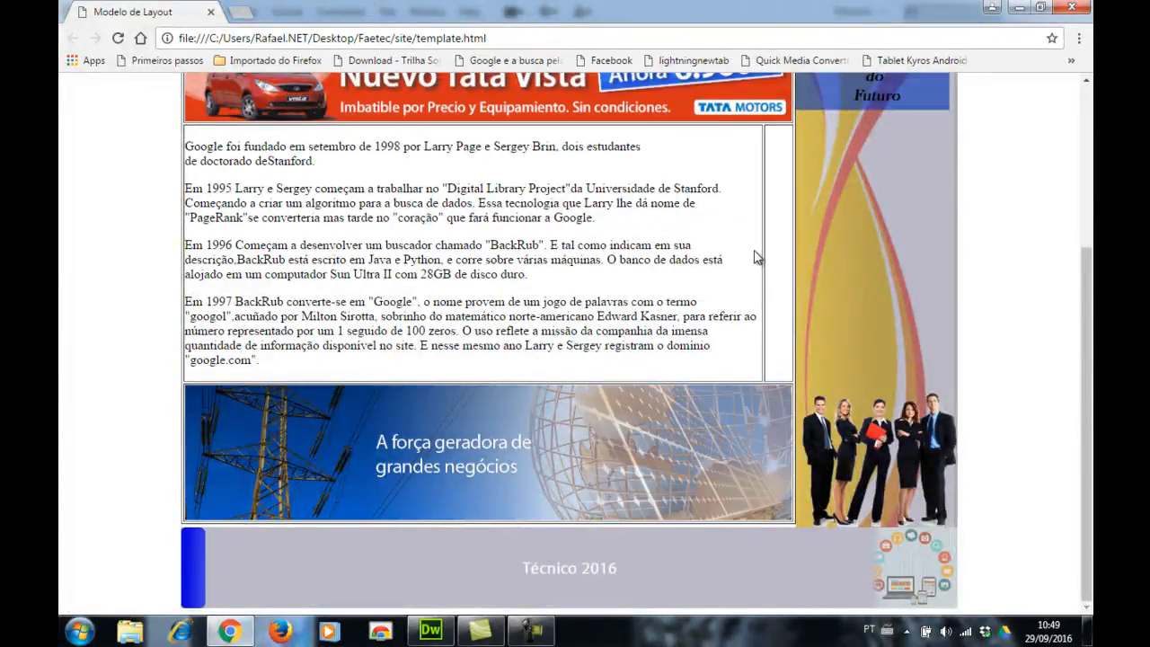
scroll(756, 258, up, 3)
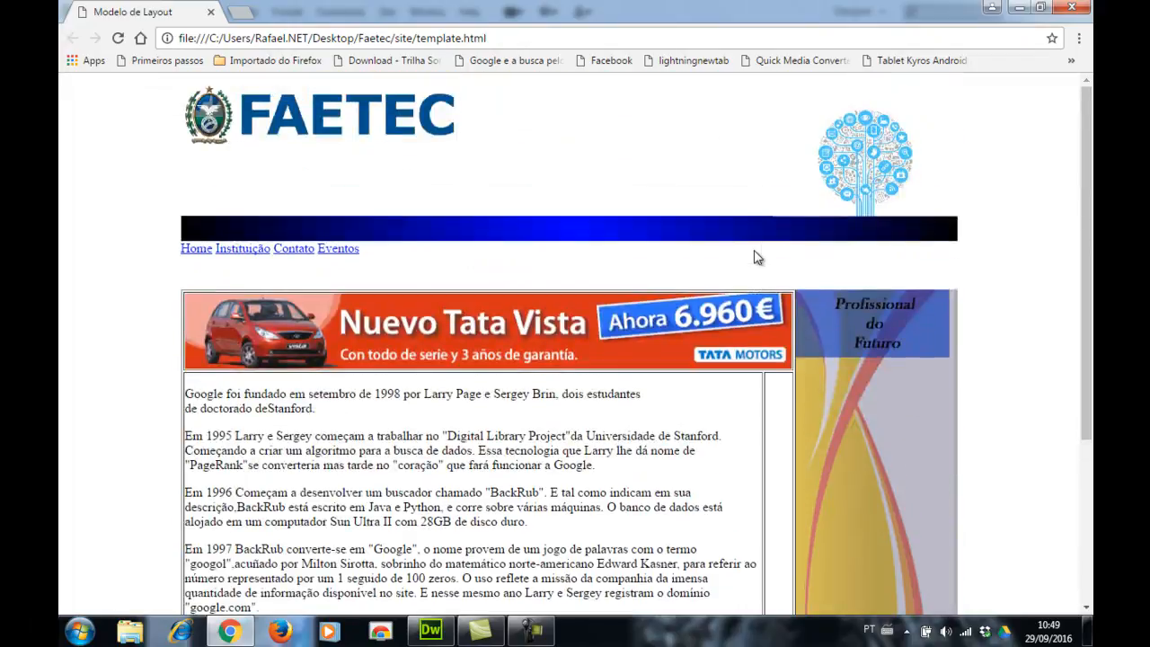
scroll(755, 396, down, 3)
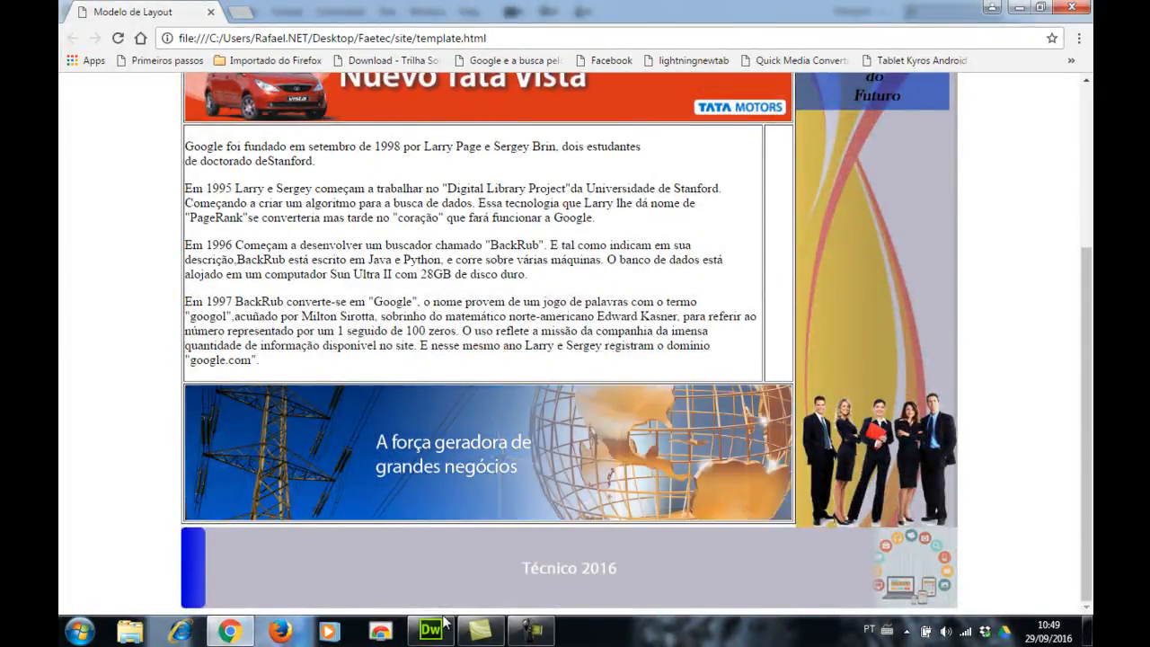
Return to Dreamweaver, set the border of the body table to 0 and save the template.
mouse_move(429, 636)
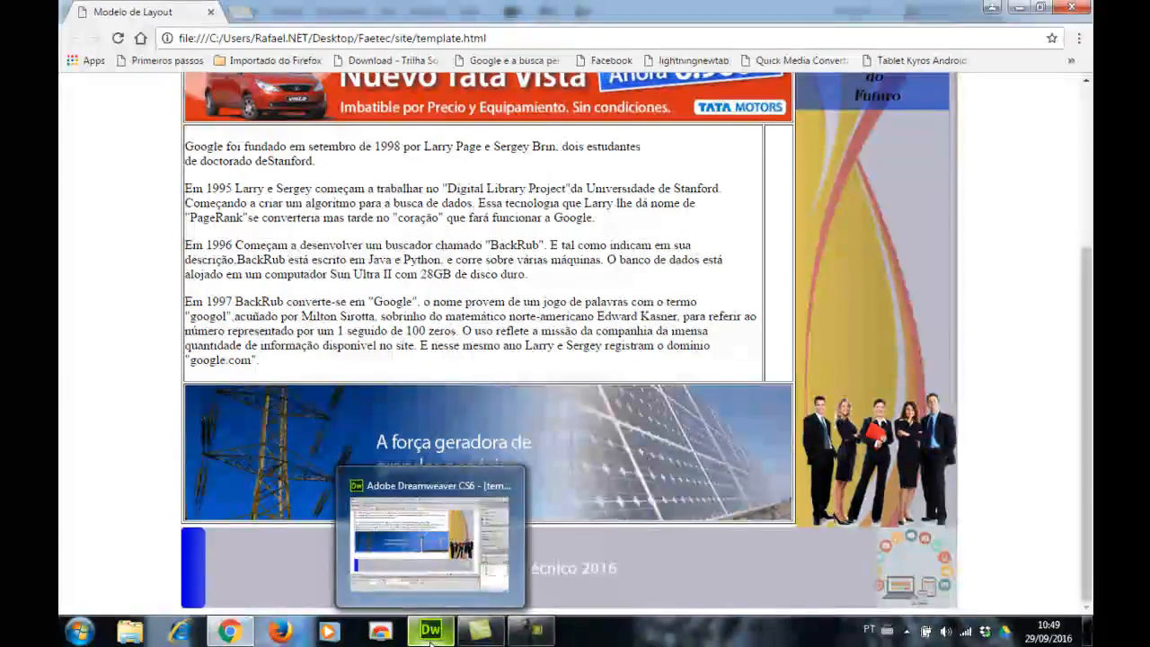
click(430, 632)
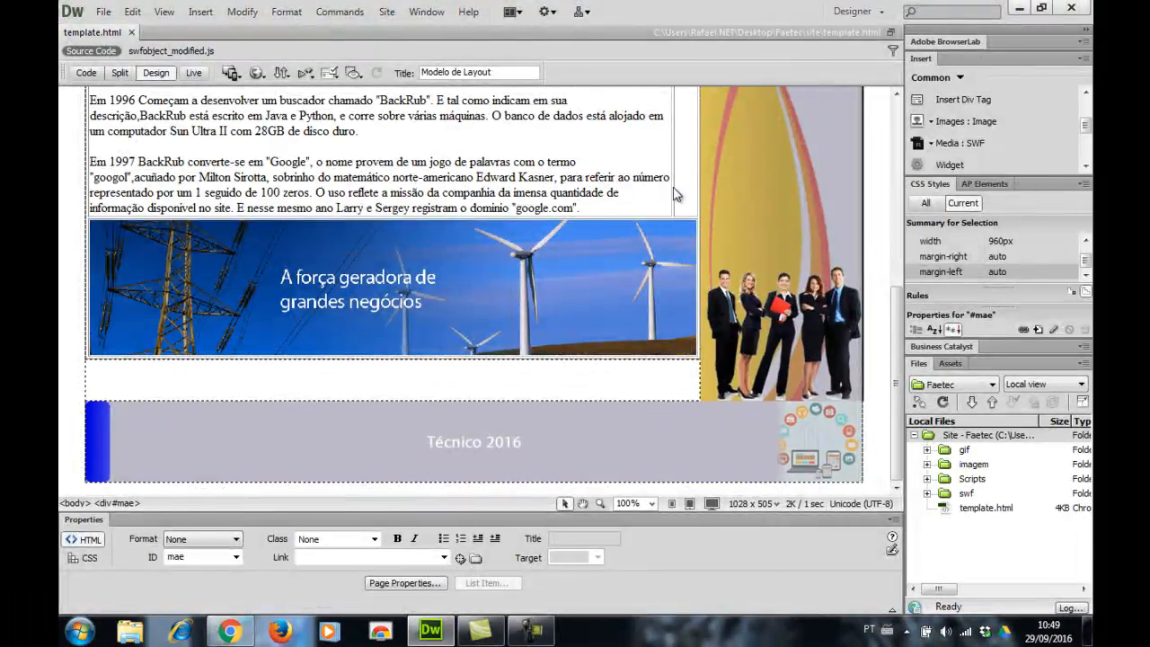
click(653, 385)
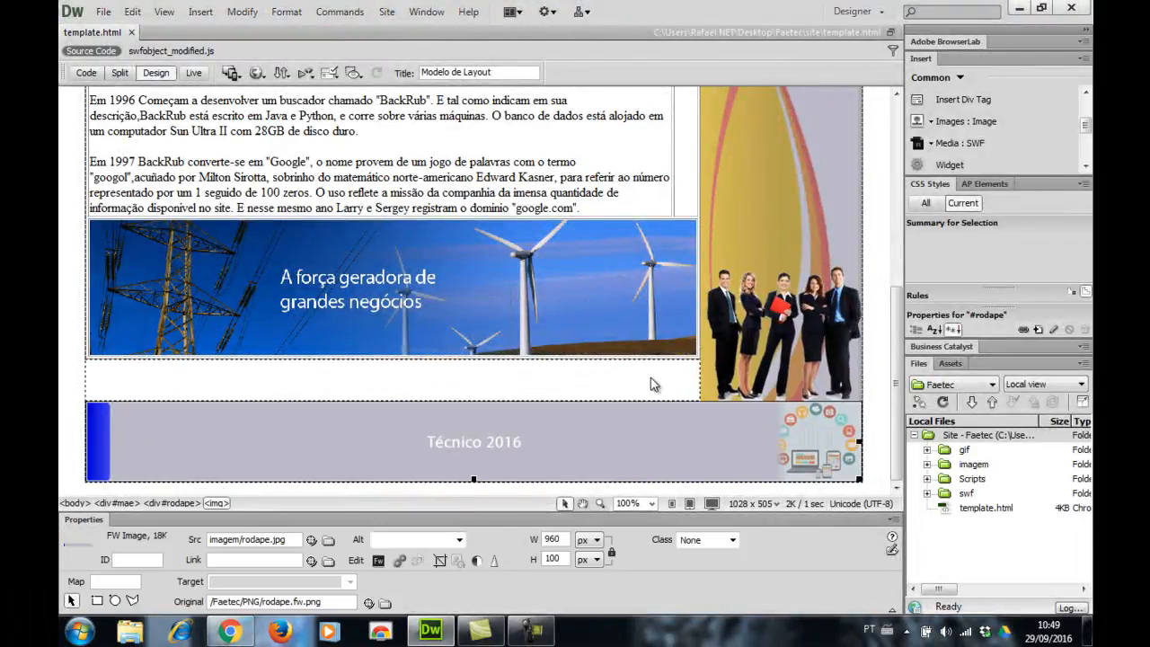
scroll(678, 206, up, 4)
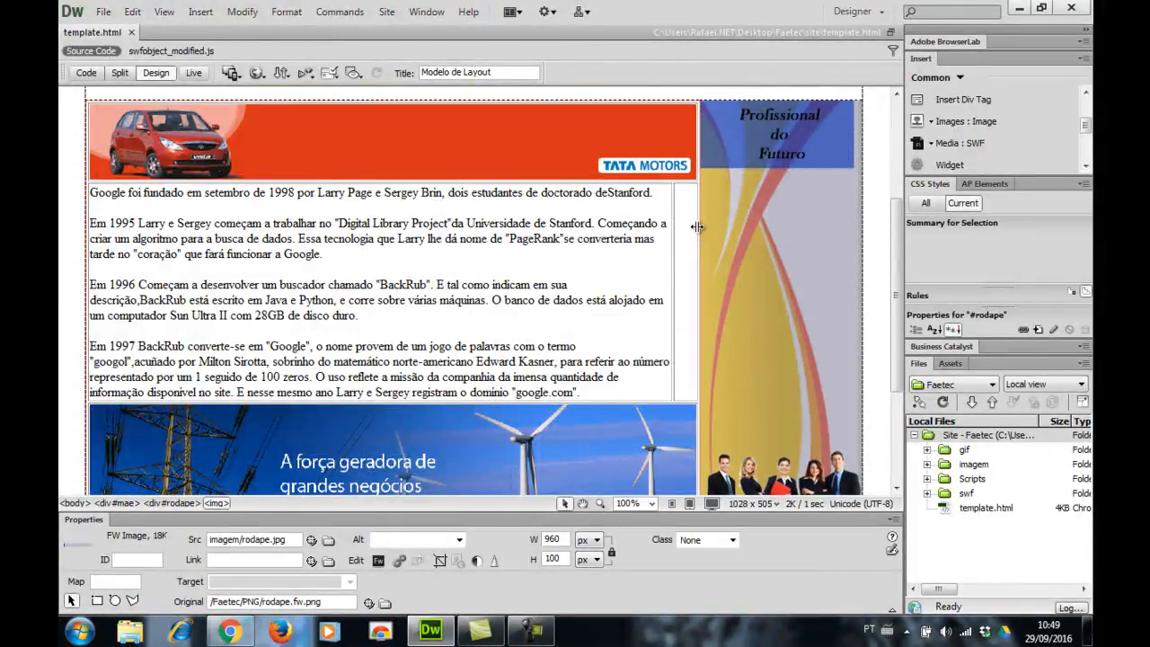
click(698, 227)
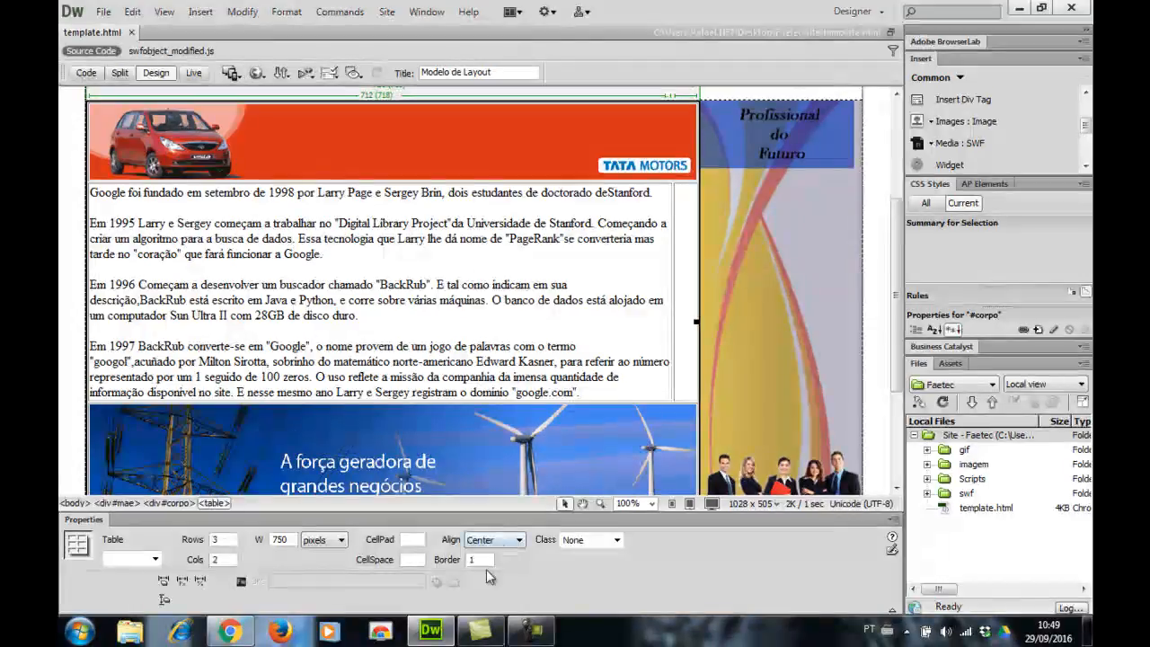
drag(486, 558, 441, 557)
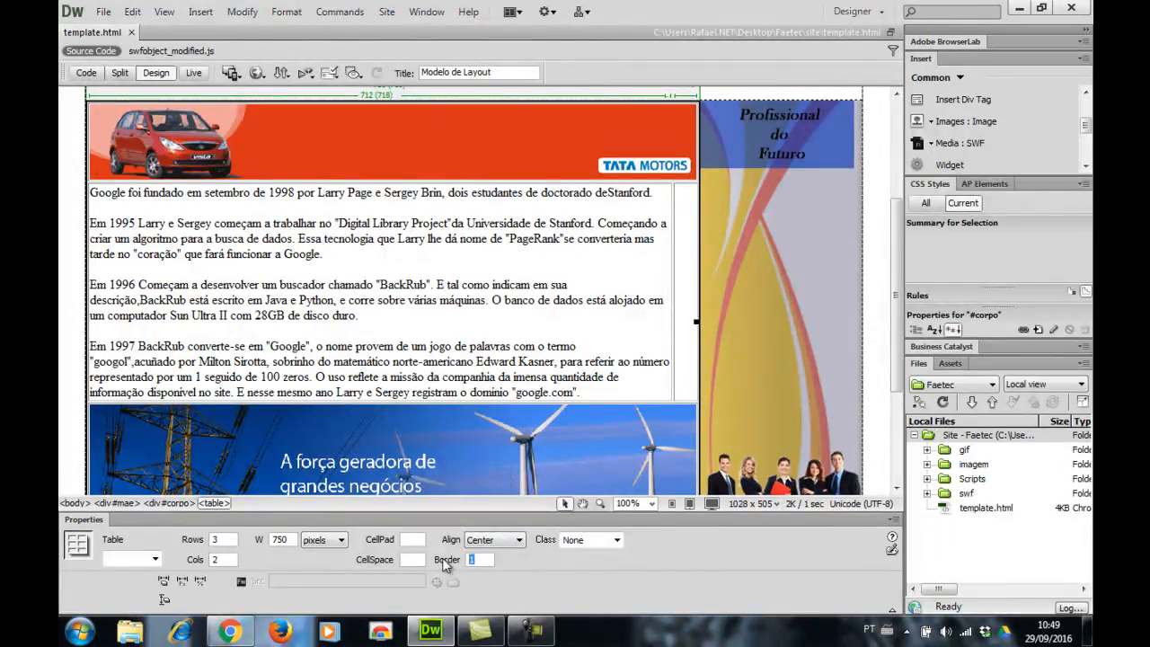
key(Return)
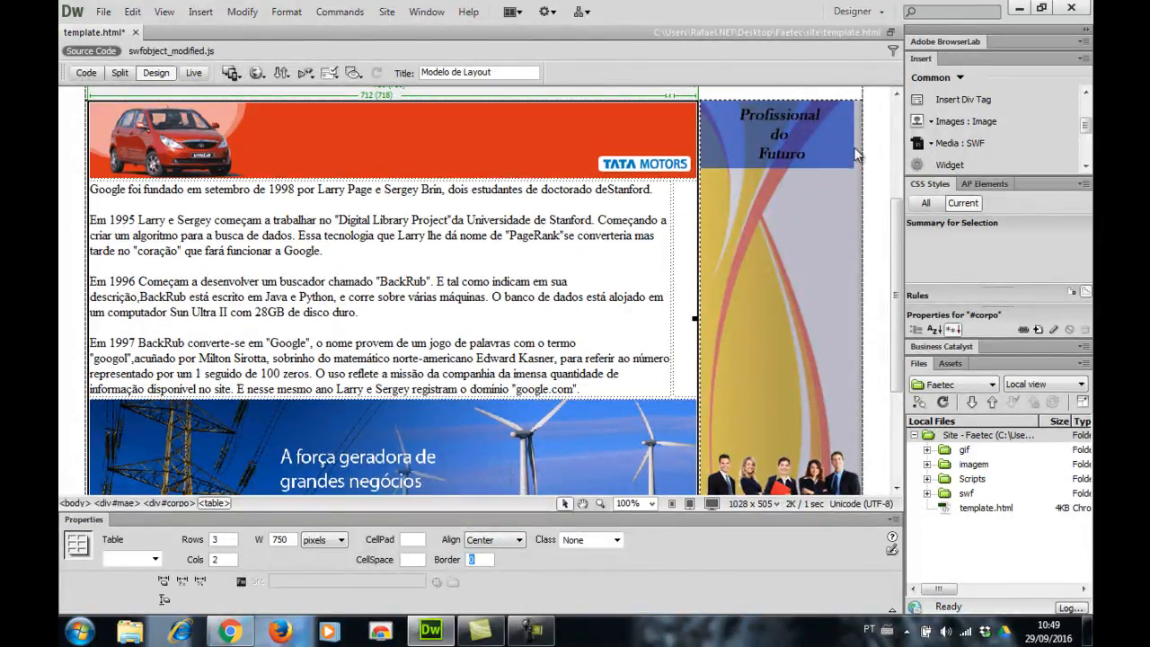
click(892, 263)
click(877, 262)
key(ctrl+s)
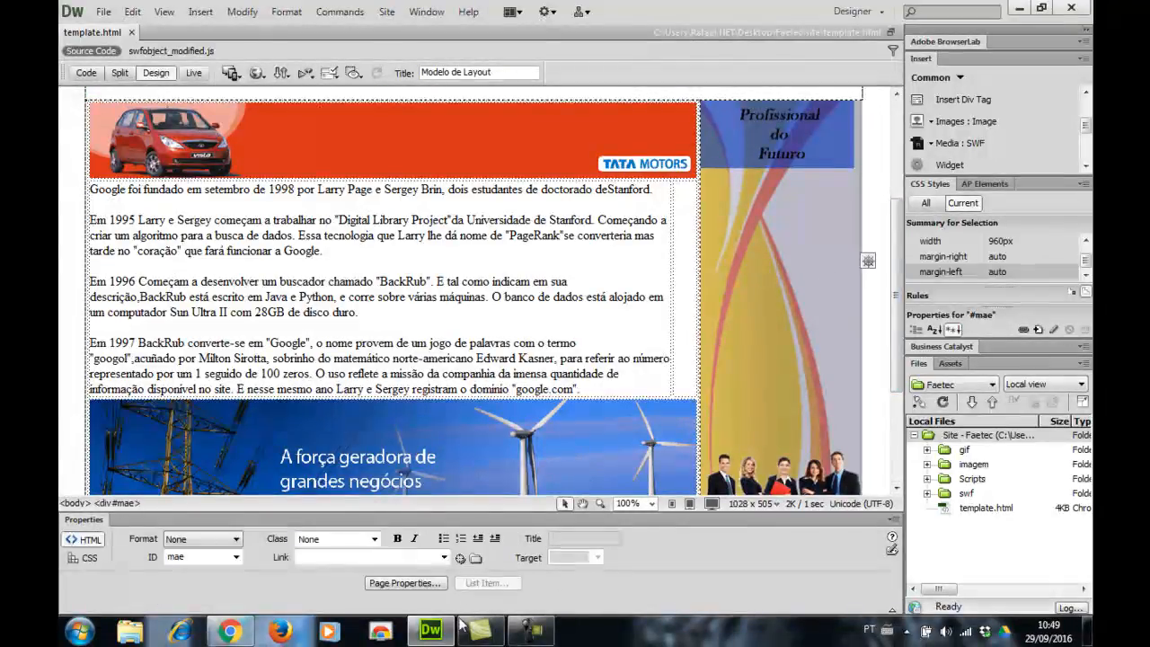
Switch to Chrome, reload the template page and review the borderless body table from the header down to the footer.
click(236, 632)
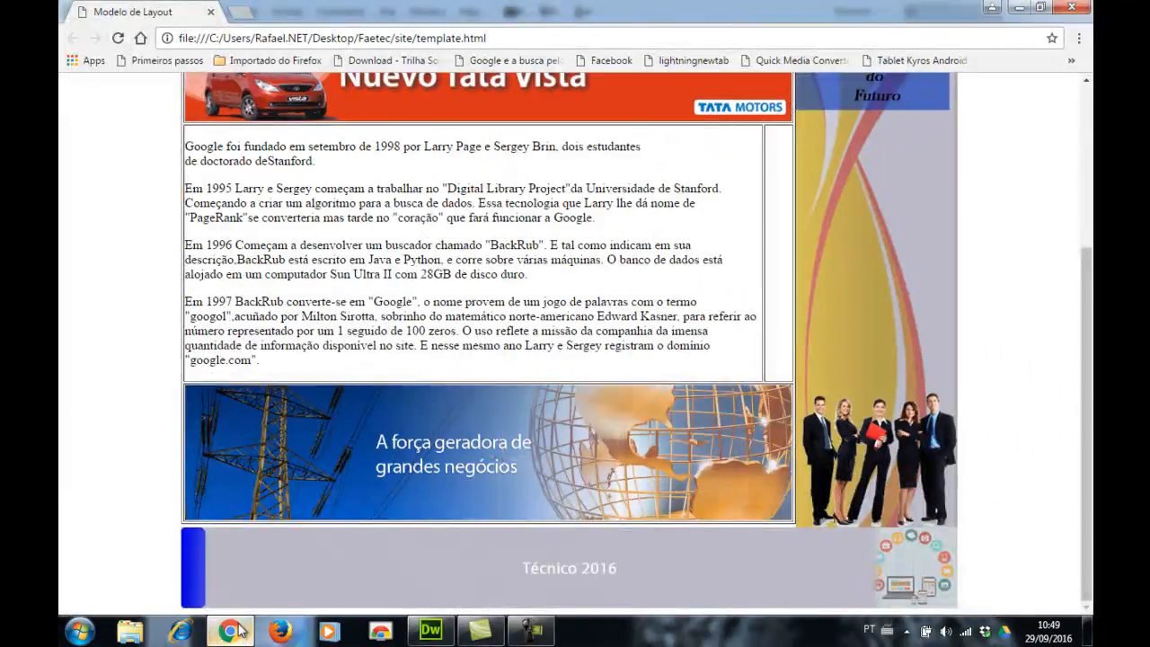
key(F5)
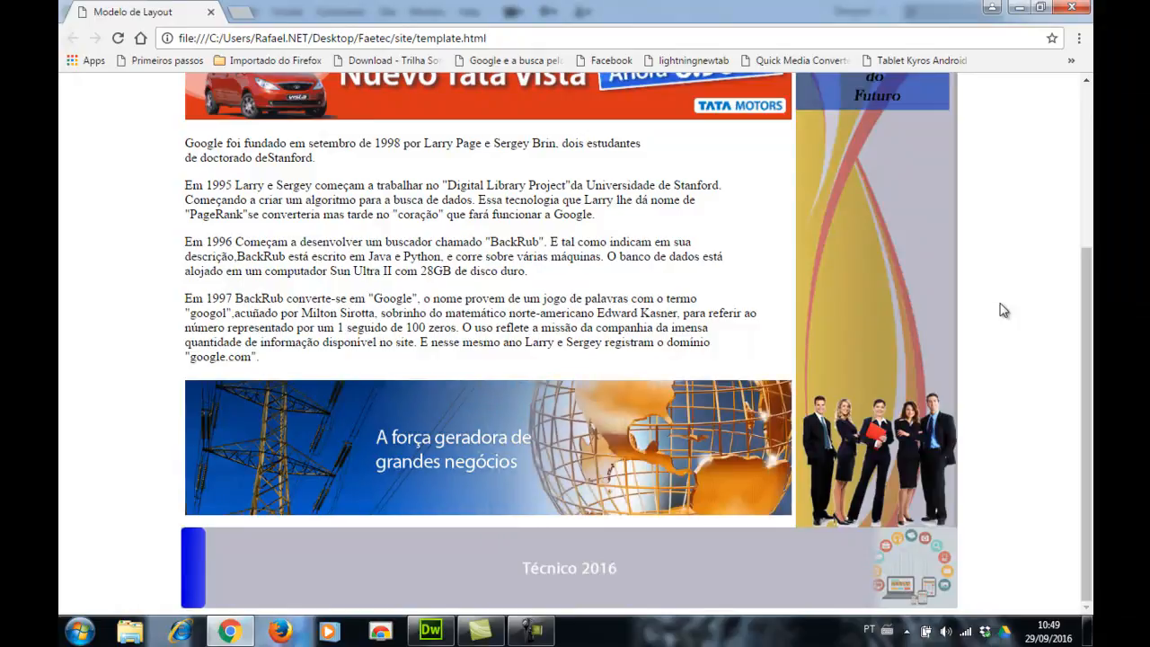
scroll(1004, 315, up, 3)
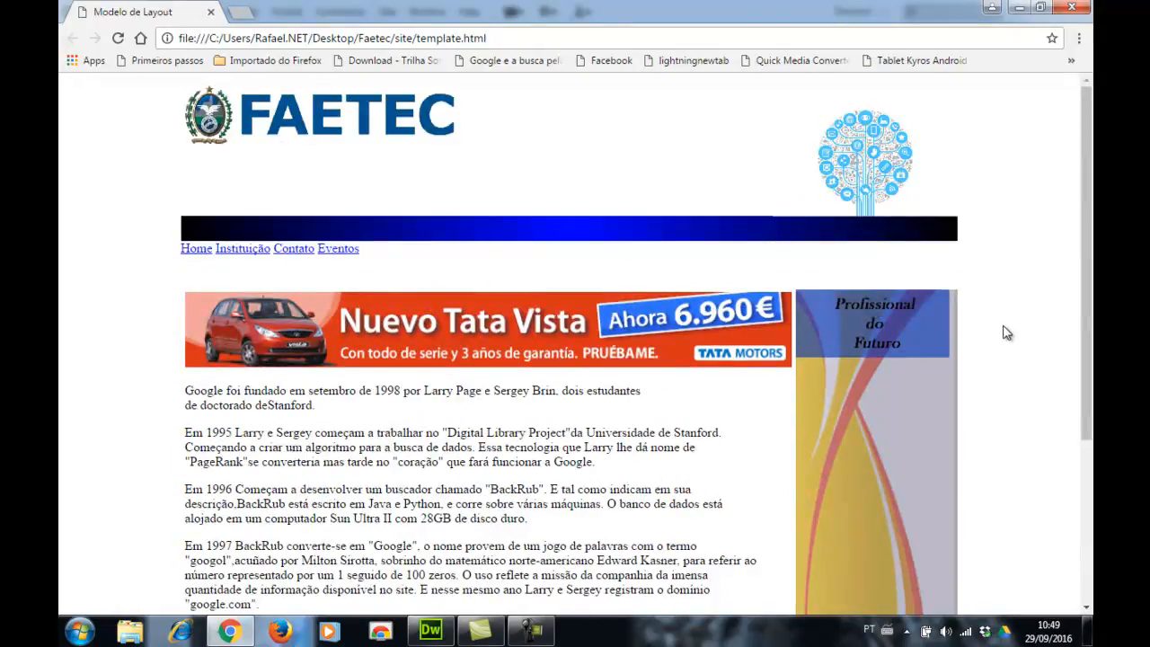
scroll(1007, 329, down, 3)
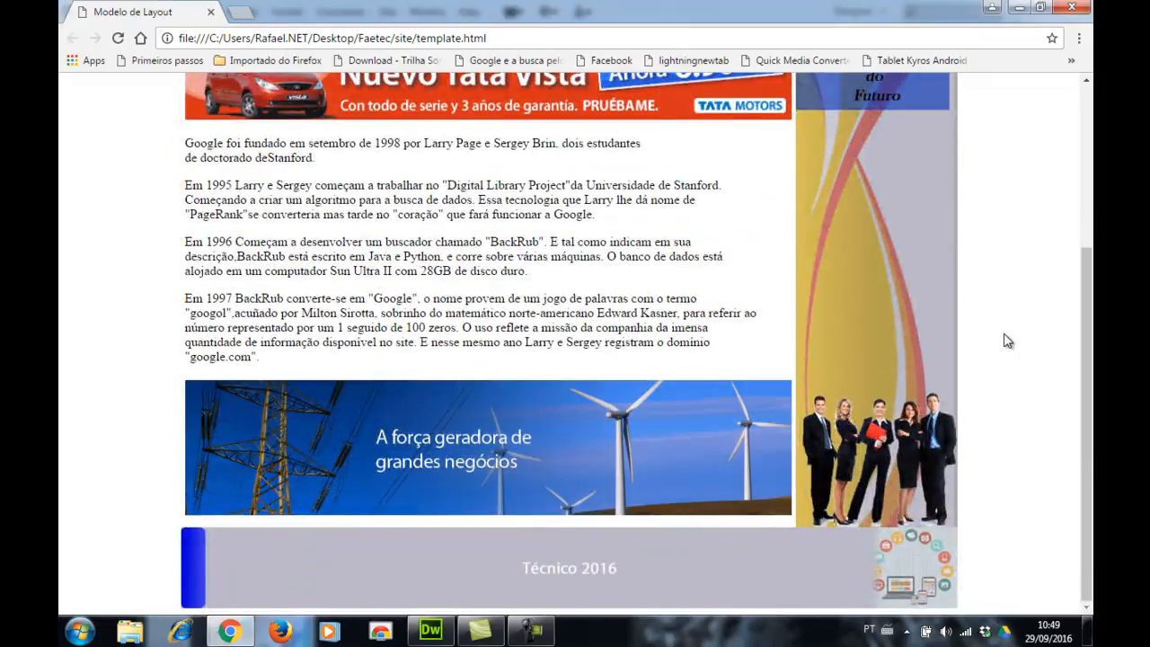
scroll(1006, 338, up, 3)
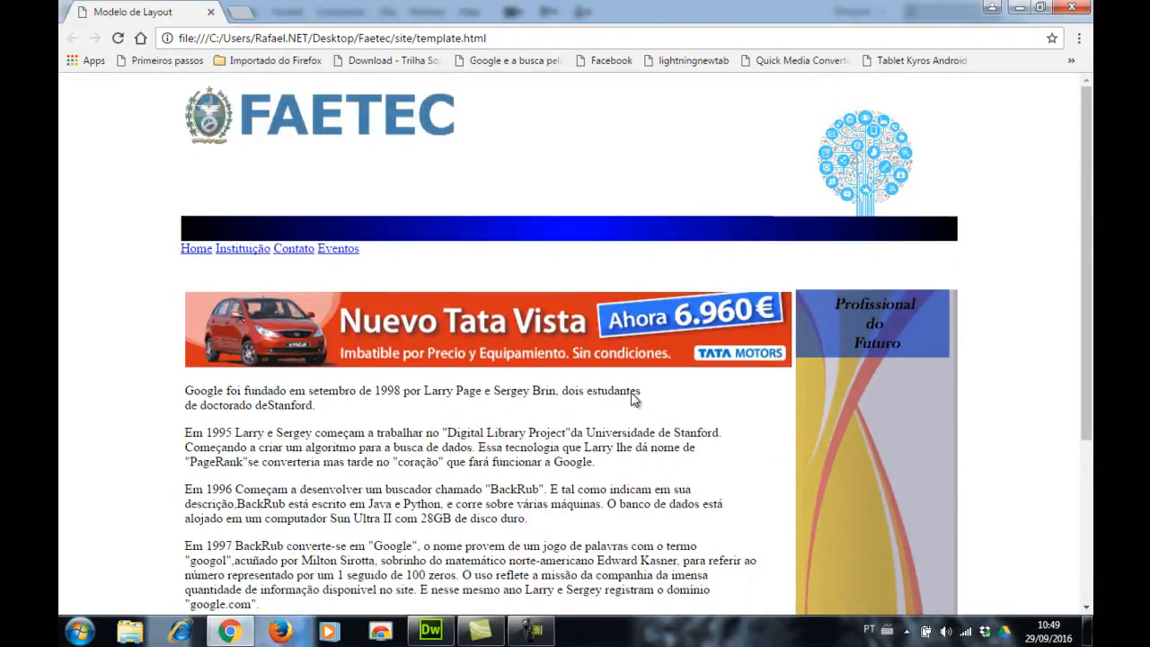
scroll(625, 396, down, 3)
scroll(925, 421, up, 3)
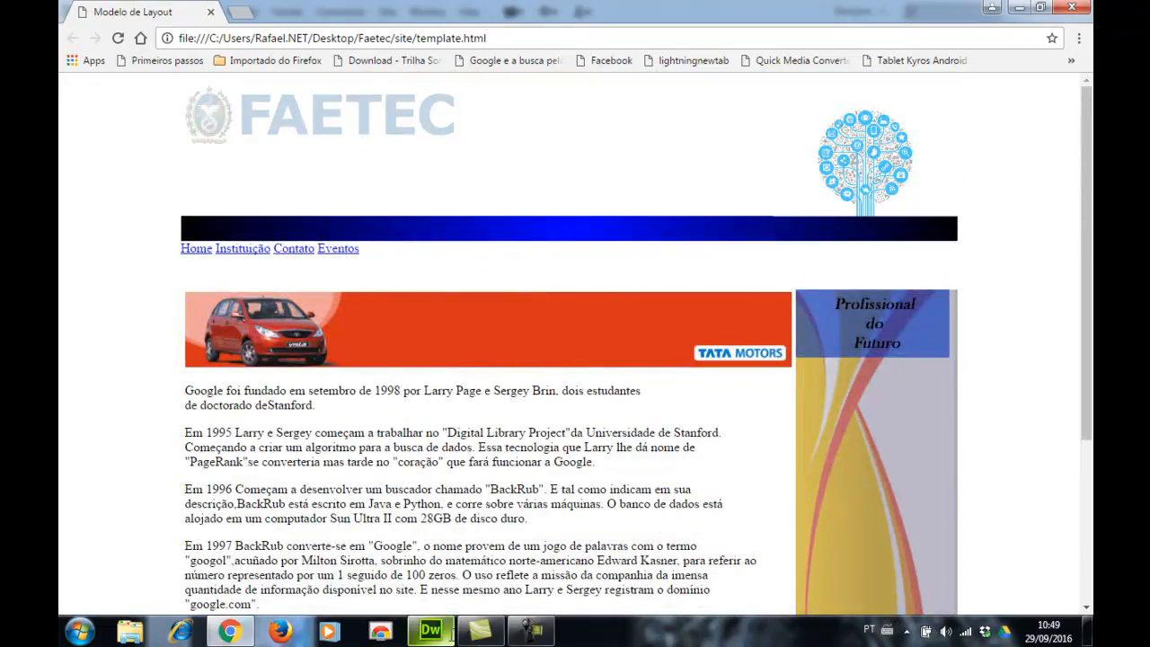
Switch to Dreamweaver, select the whole article text and look through its cell's horizontal and vertical alignment and text format options.
click(452, 636)
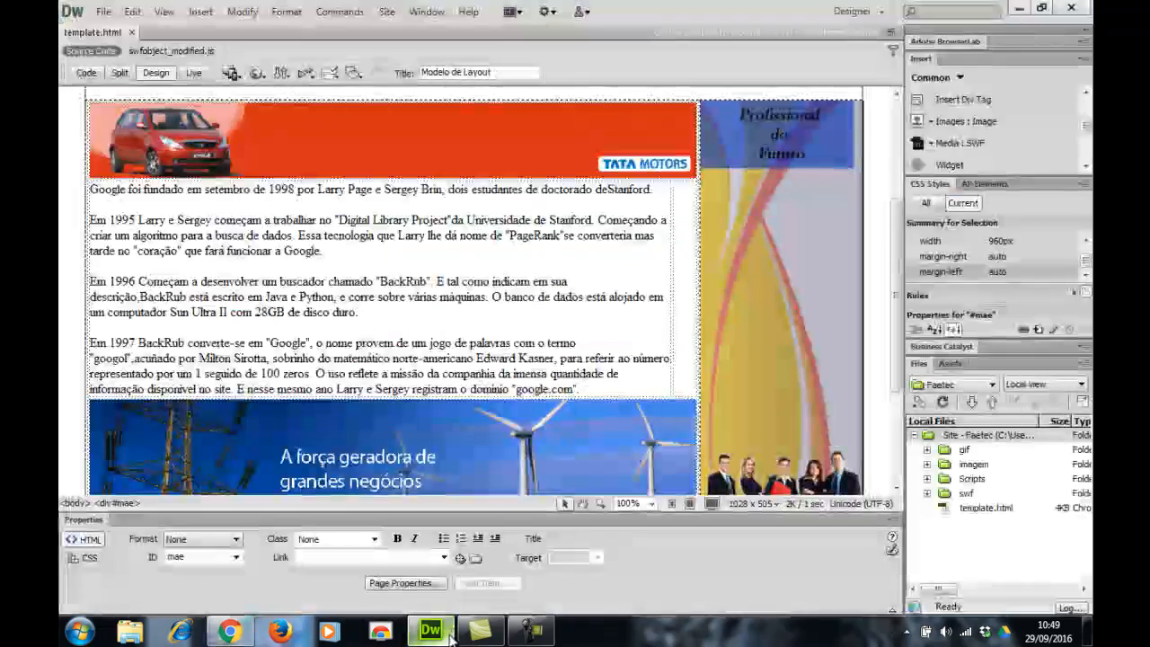
click(597, 392)
drag(521, 392, 87, 189)
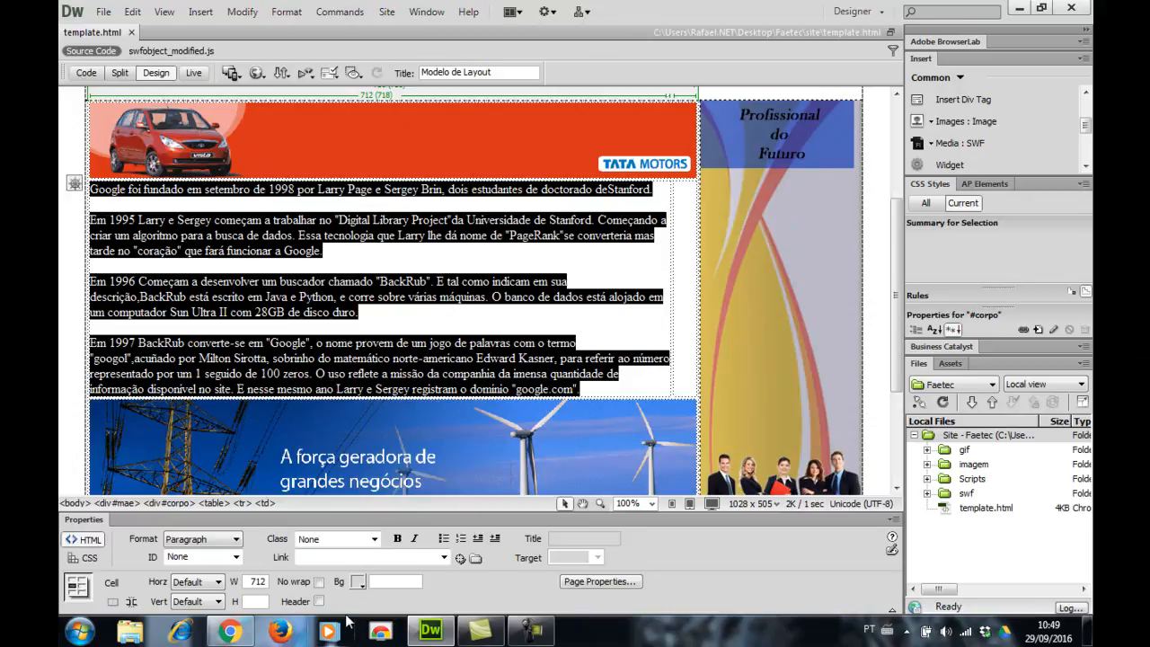
click(216, 584)
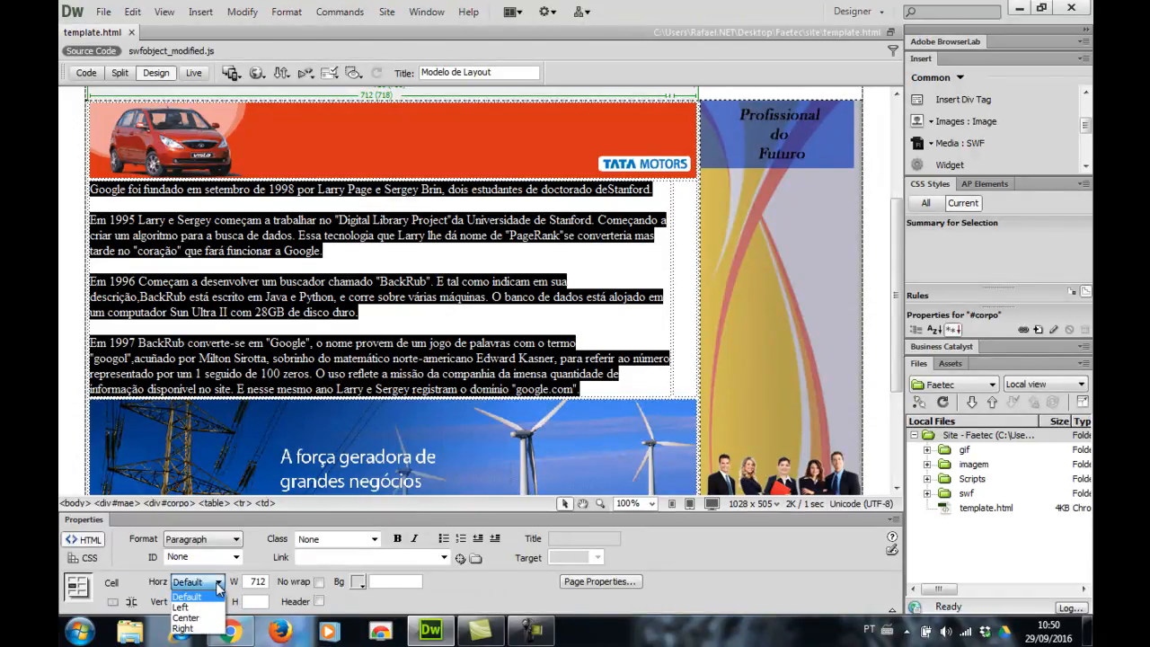
click(217, 597)
click(219, 602)
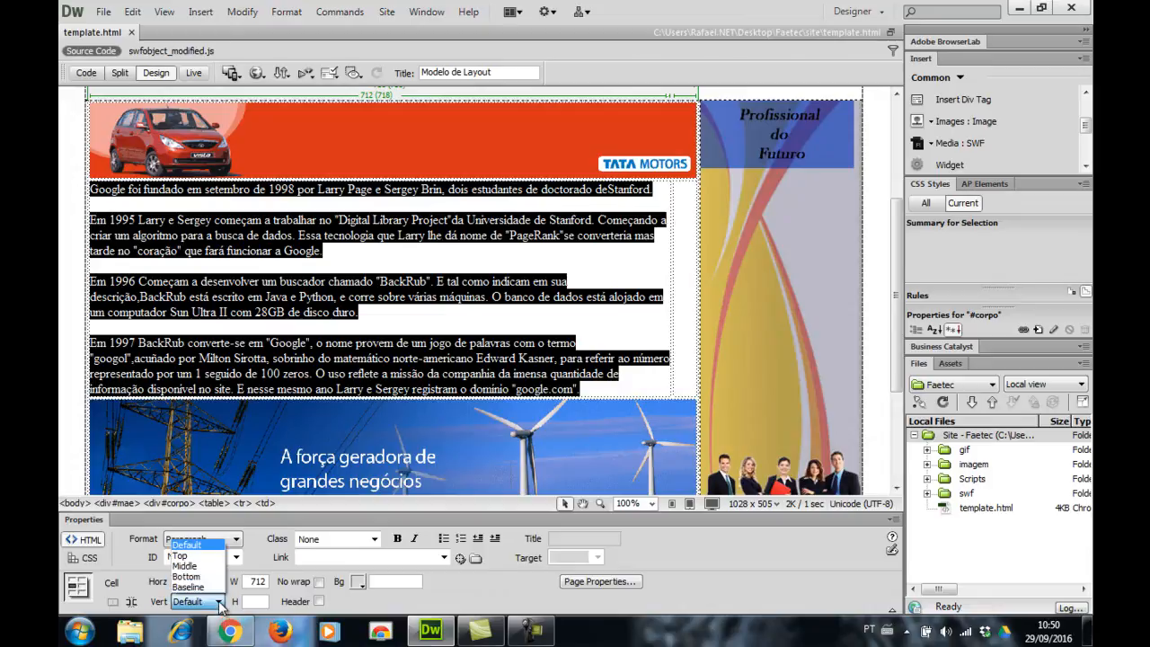
click(218, 602)
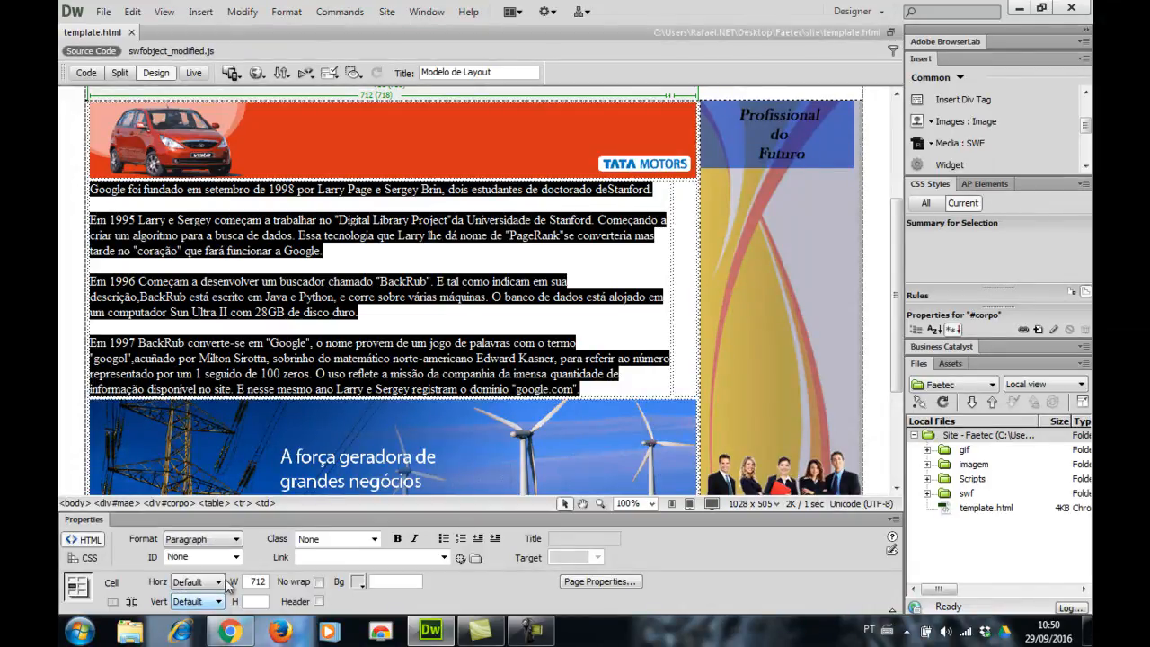
click(234, 540)
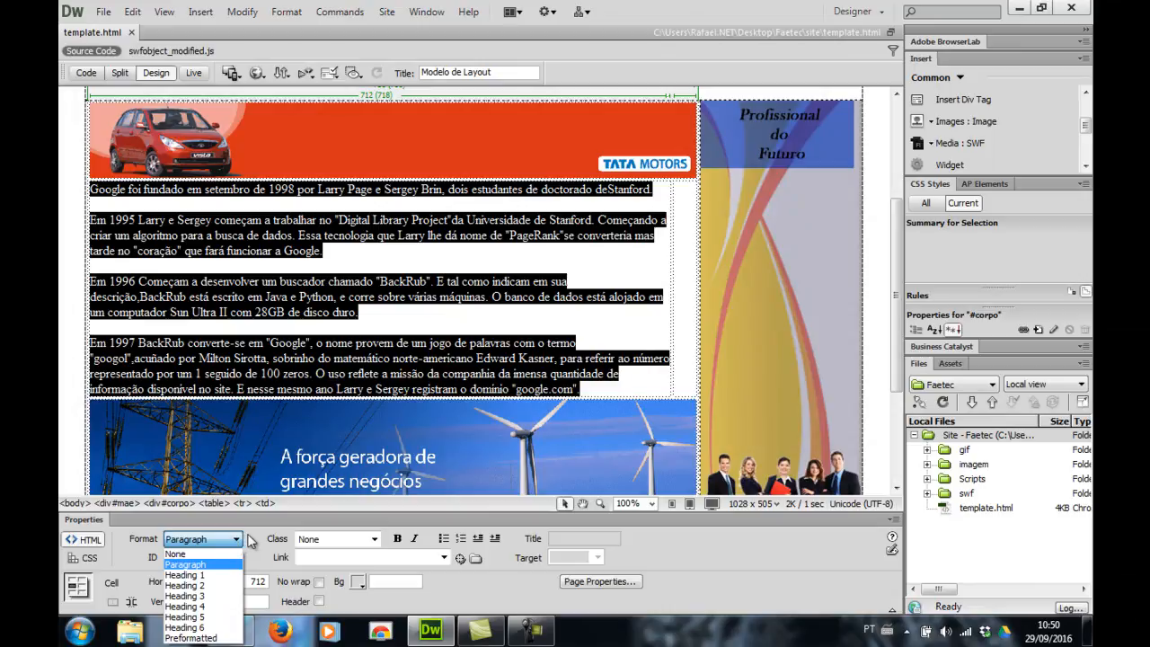
click(241, 540)
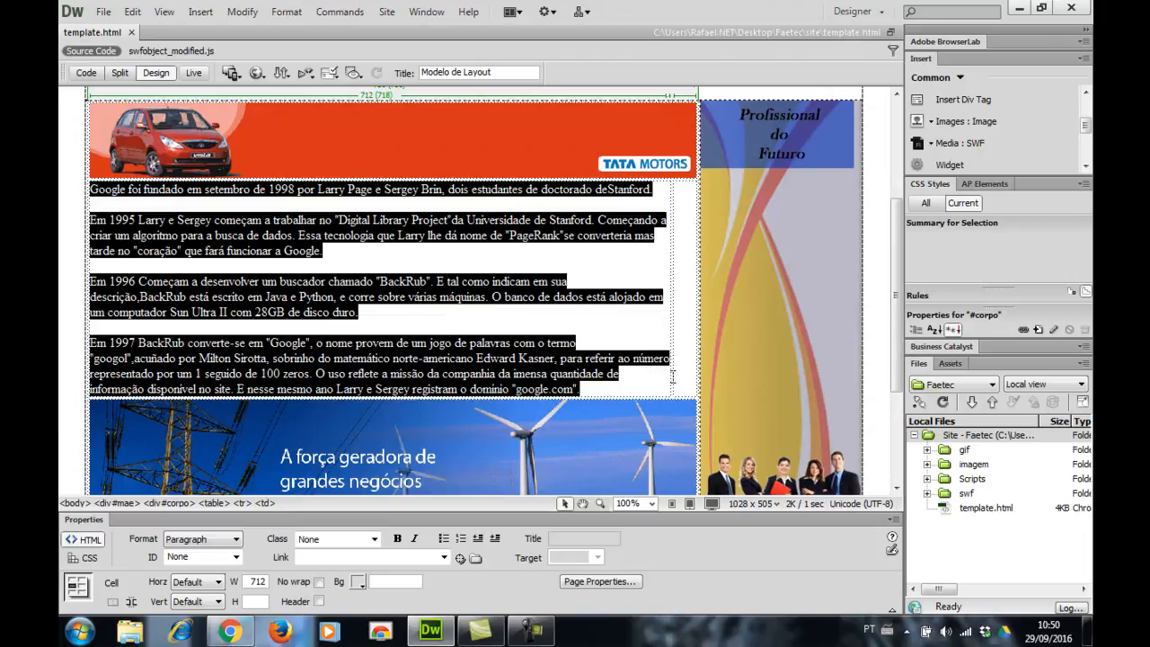
click(668, 381)
scroll(675, 370, up, 4)
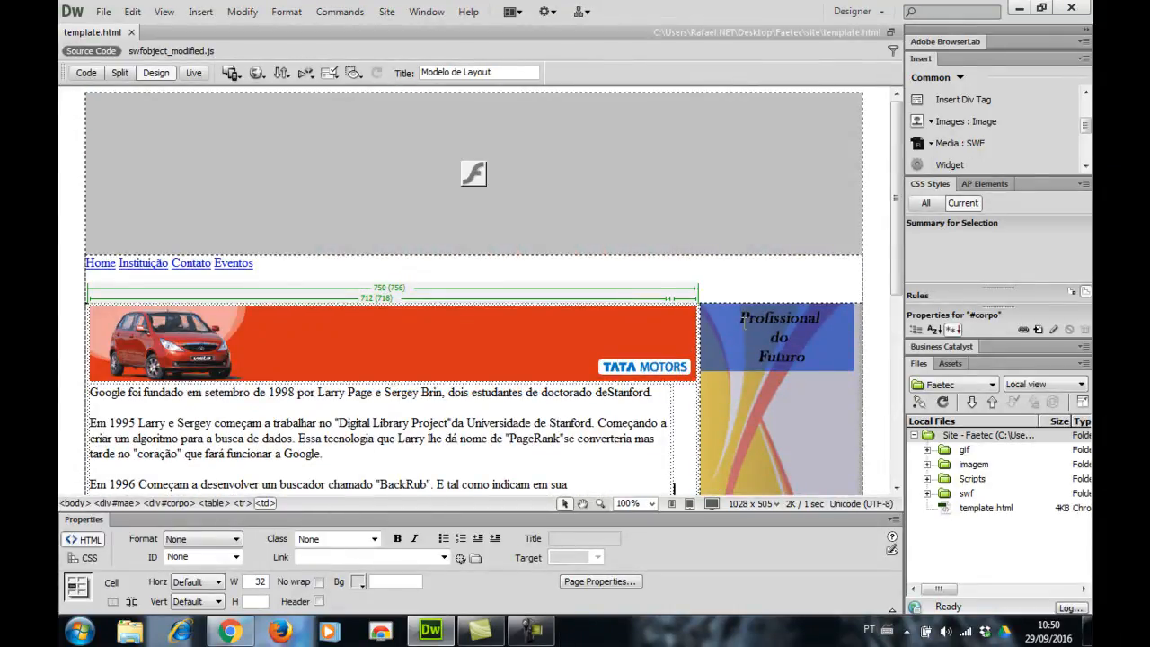
click(863, 279)
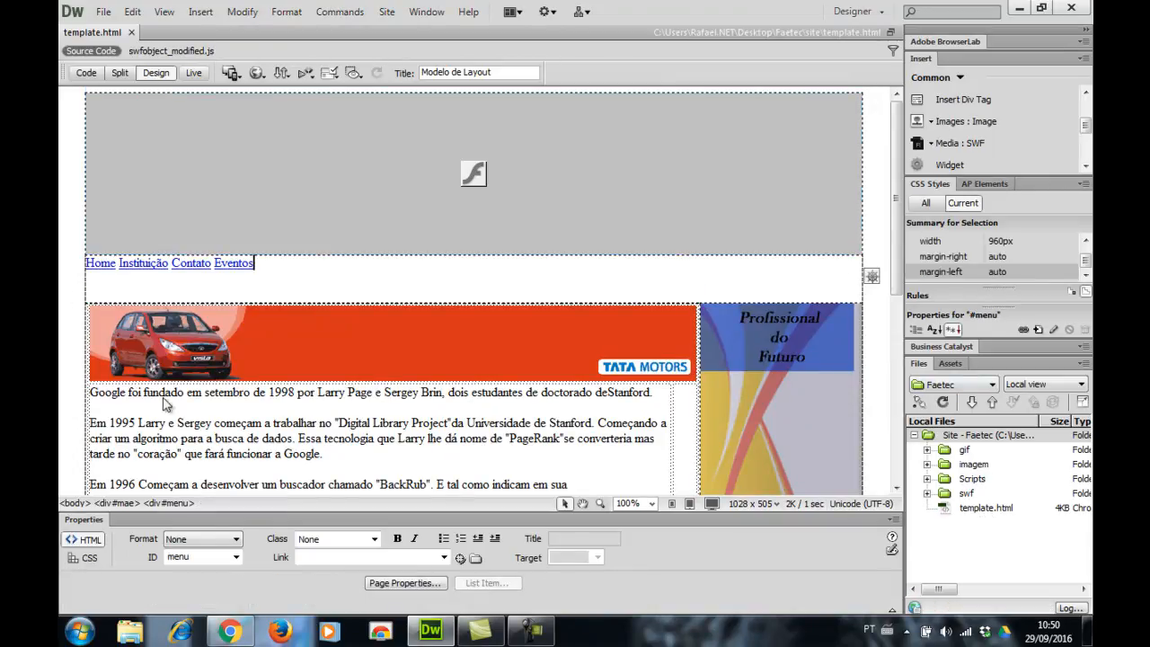
scroll(473, 312, down, 10)
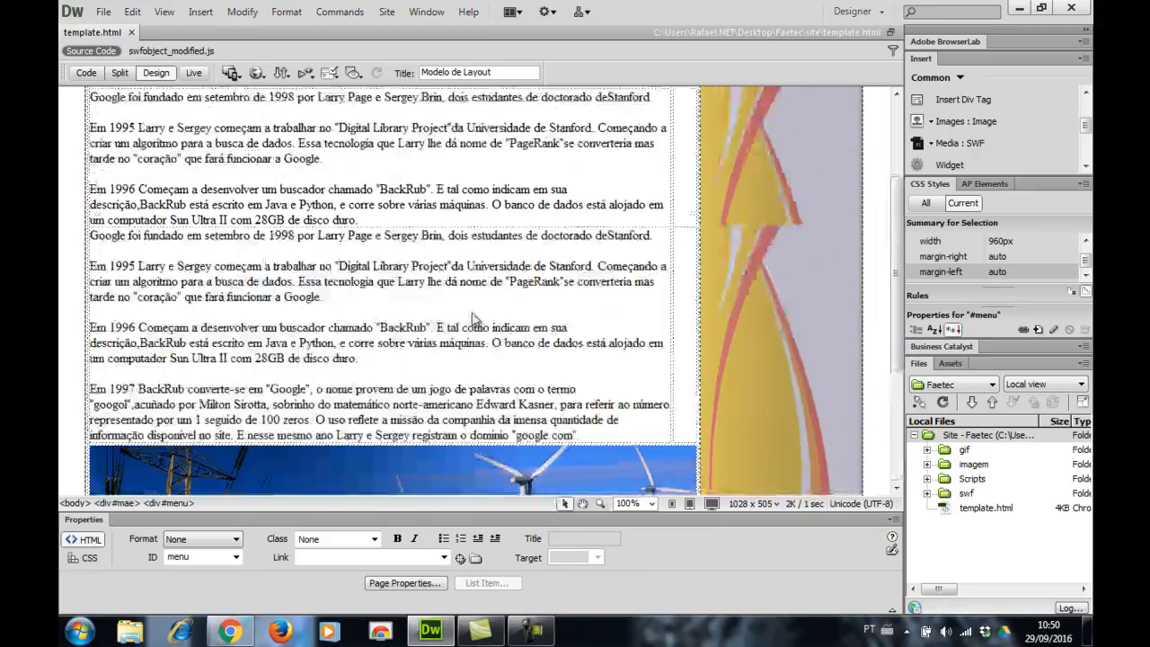
scroll(473, 318, up, 10)
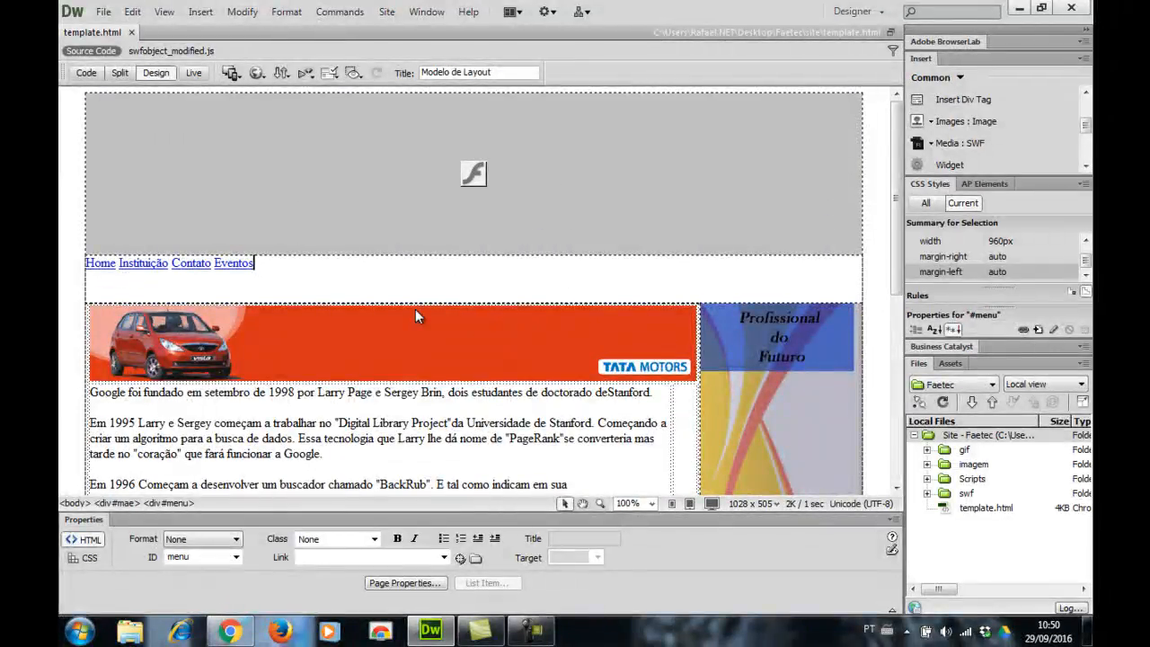
Save a copy of the template page as index in the site folder.
click(104, 12)
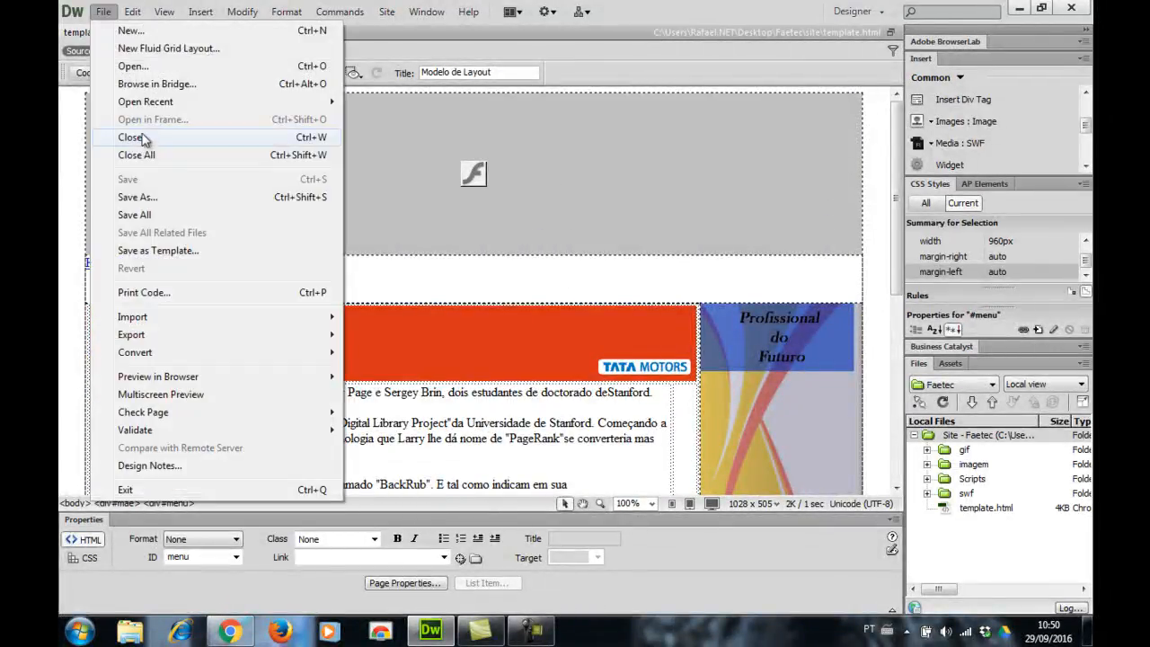
click(135, 197)
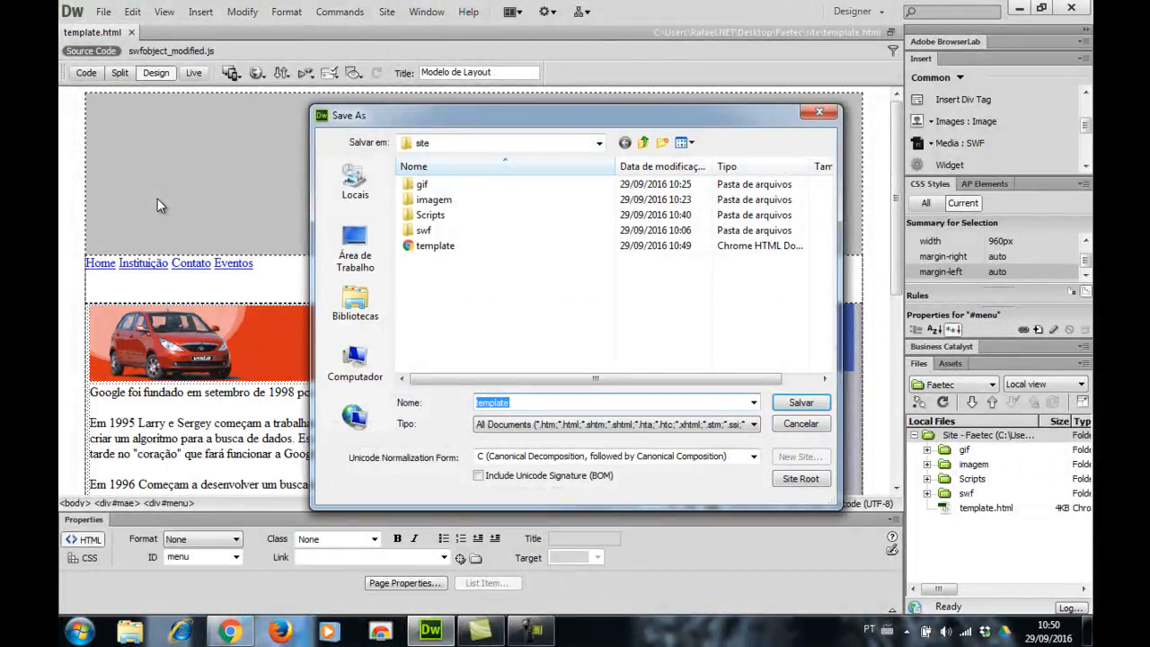
text(index)
click(789, 404)
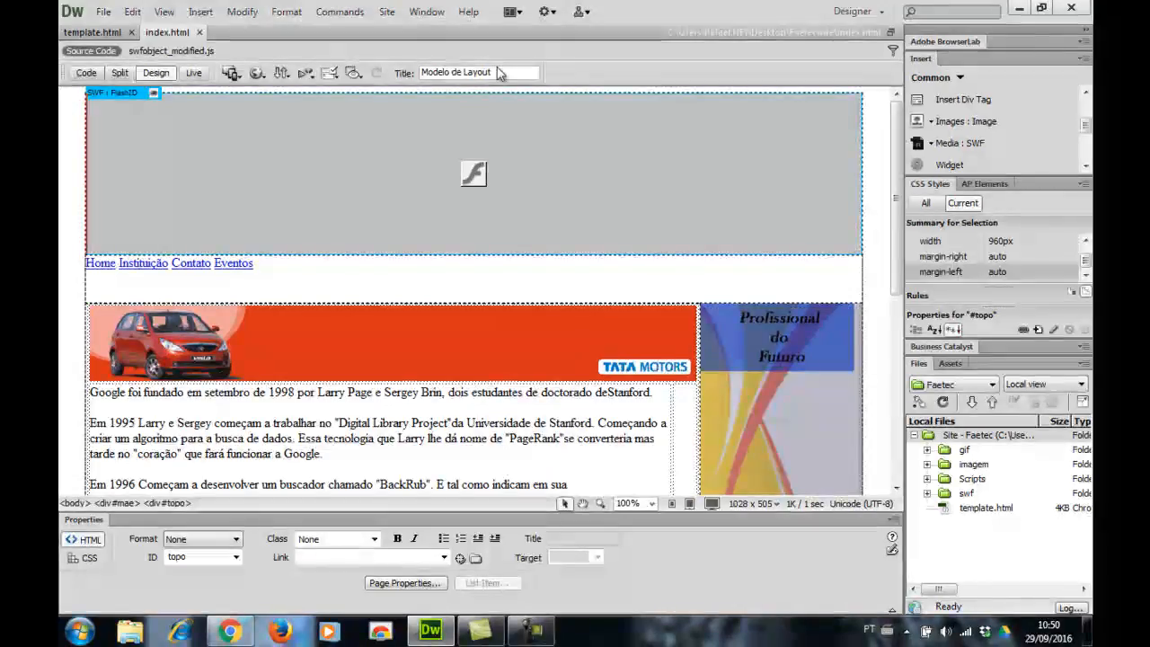
Change the title of index.html to "Principal" and save the page.
click(528, 73)
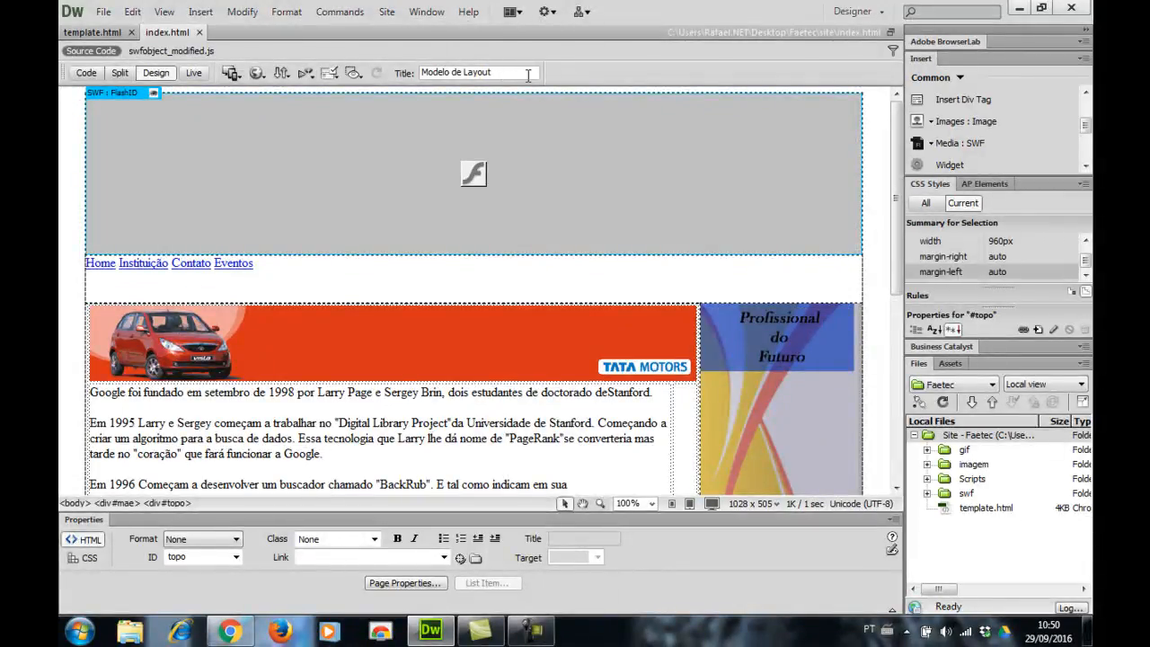
key(BackSpace)
key(BackSpace)
key(BackSpace)
key(BackSpace)
key(BackSpace)
key(BackSpace)
key(BackSpace)
key(BackSpace)
key(BackSpace)
key(BackSpace)
key(BackSpace)
key(BackSpace)
key(BackSpace)
key(BackSpace)
key(BackSpace)
key(Return)
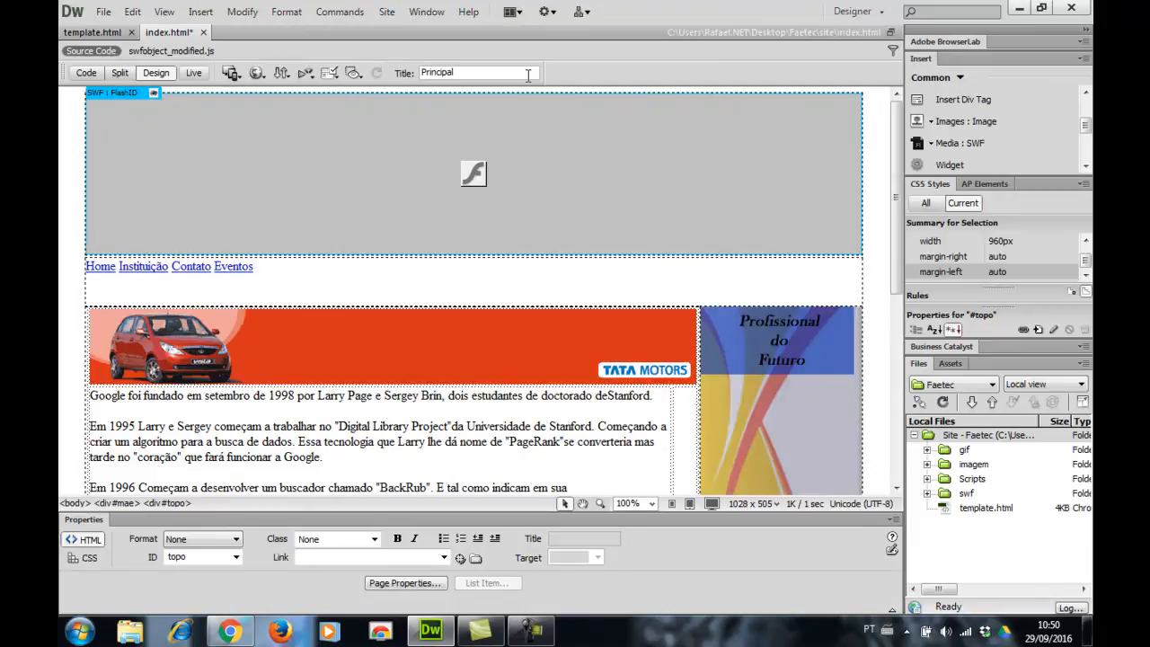
key(ctrl+s)
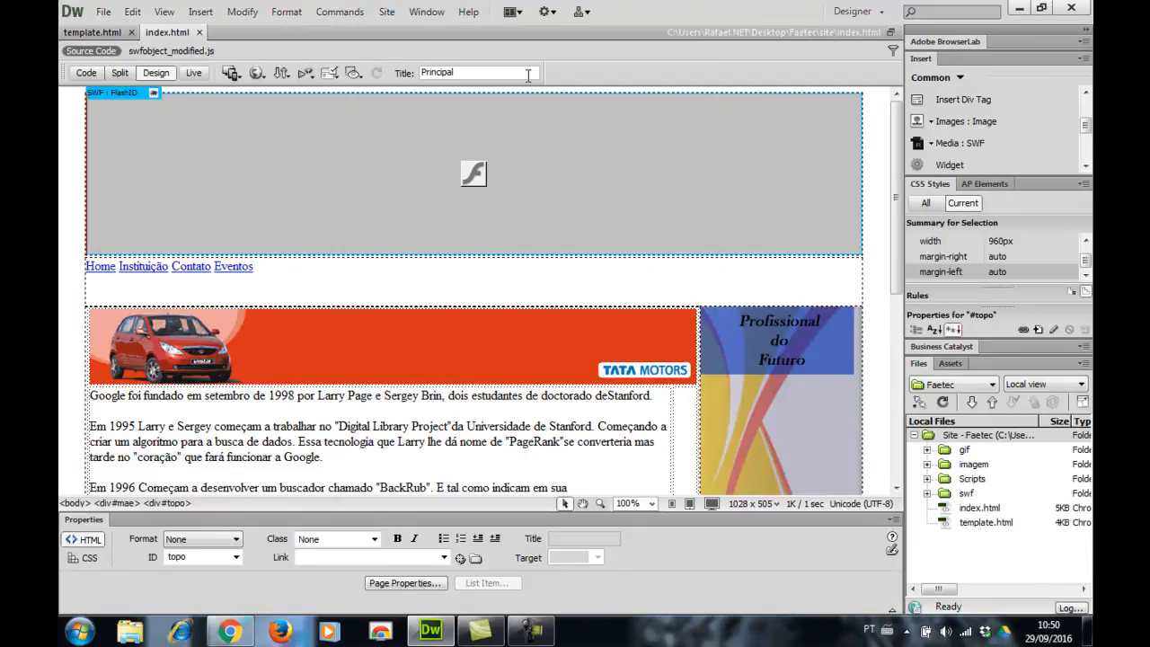
Save a copy of the index page as instituicao in the site folder.
click(104, 11)
click(145, 199)
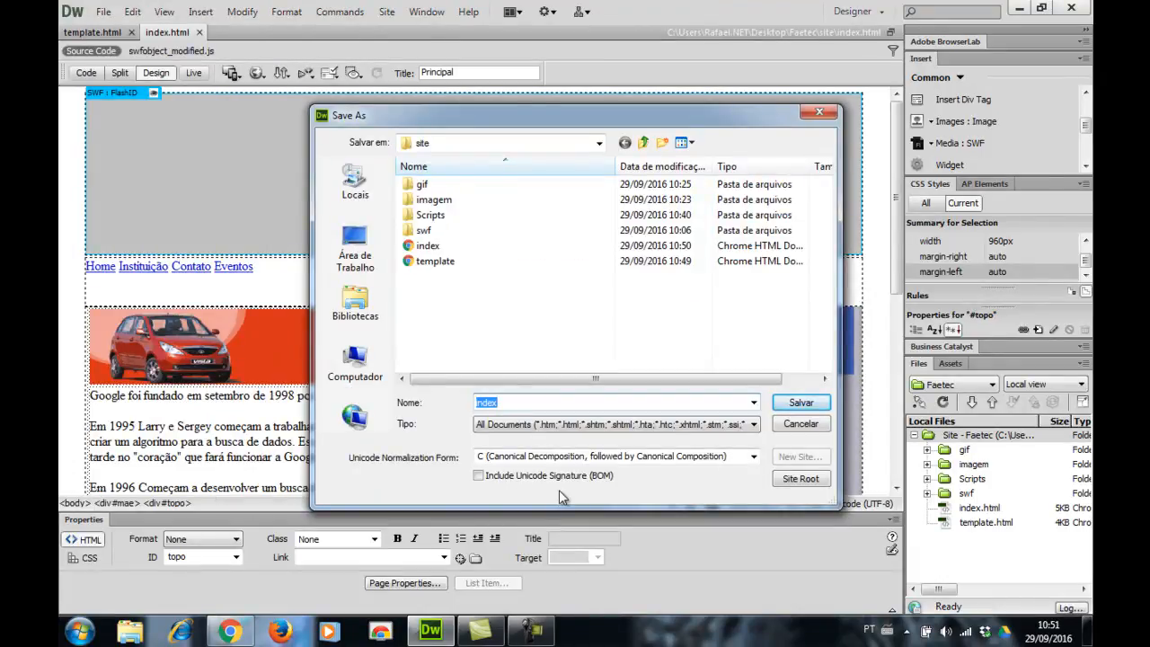
text(in)
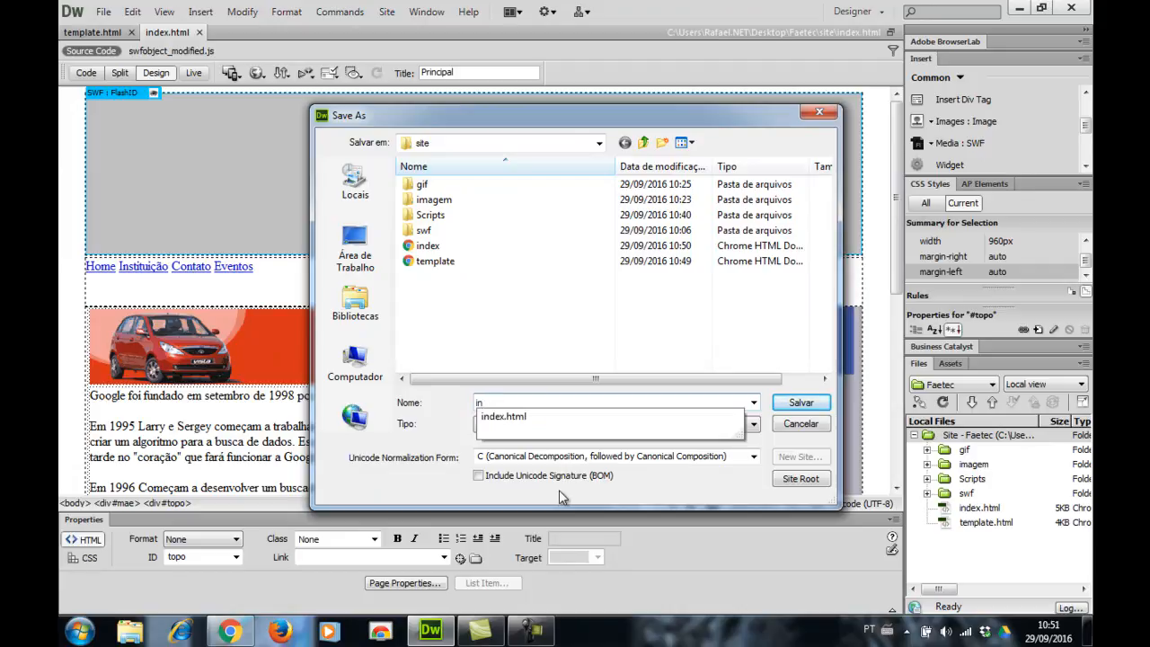
text(stituicao)
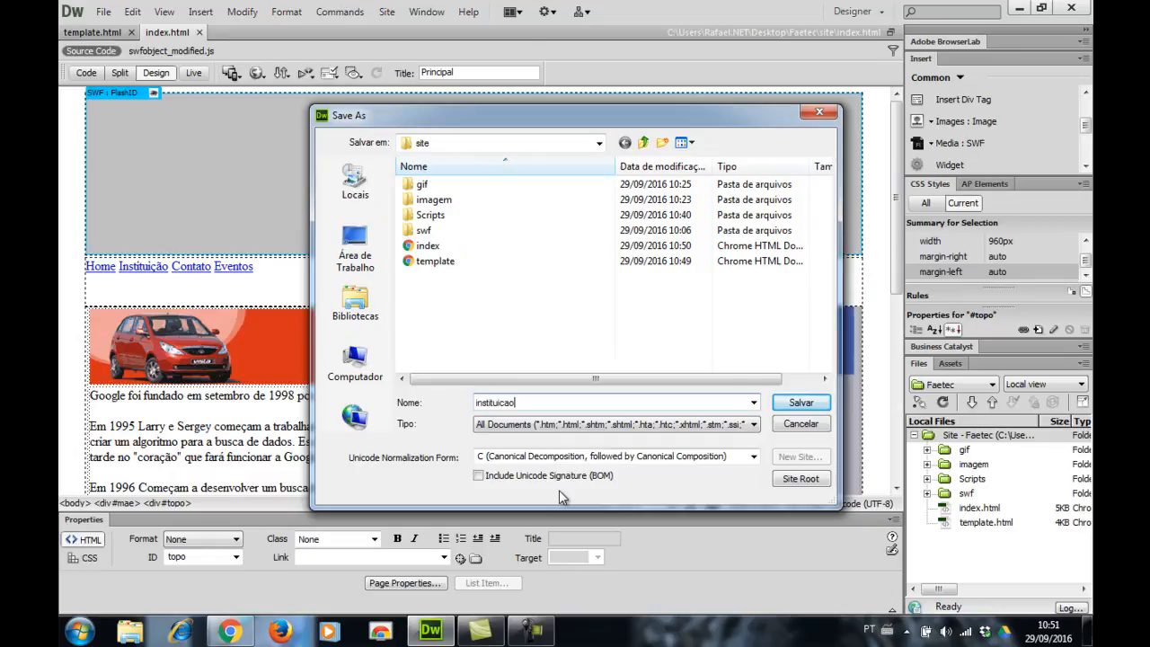
click(805, 404)
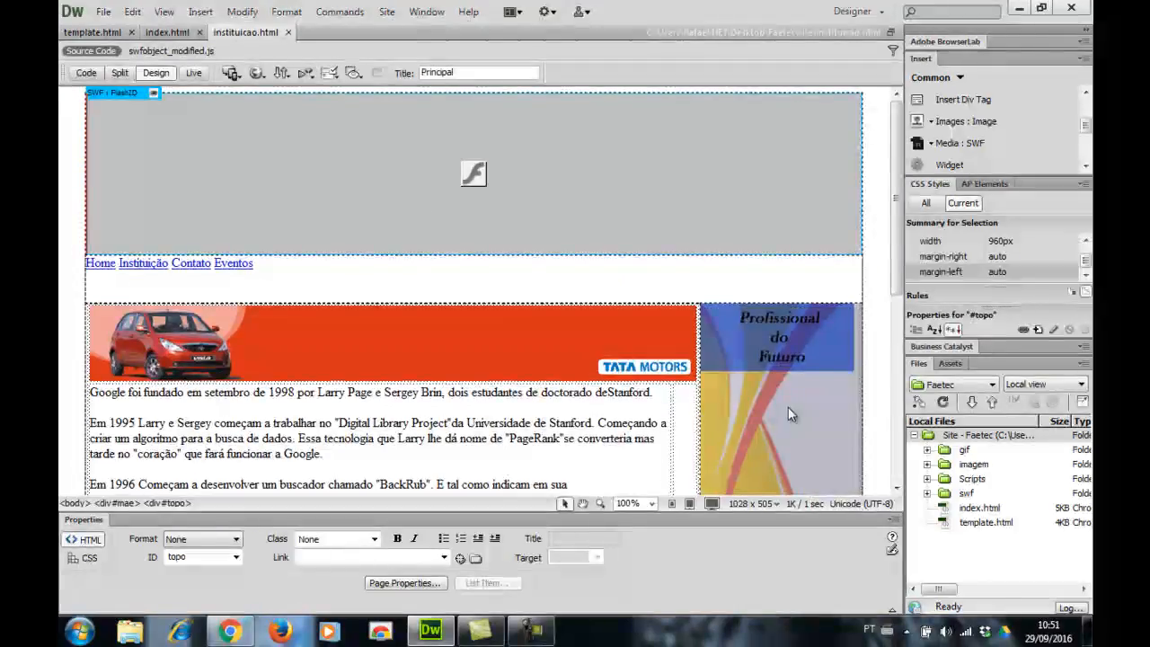
Change the title of the instituicao.html page to "Instituição".
drag(466, 74, 399, 73)
text(Instituic)
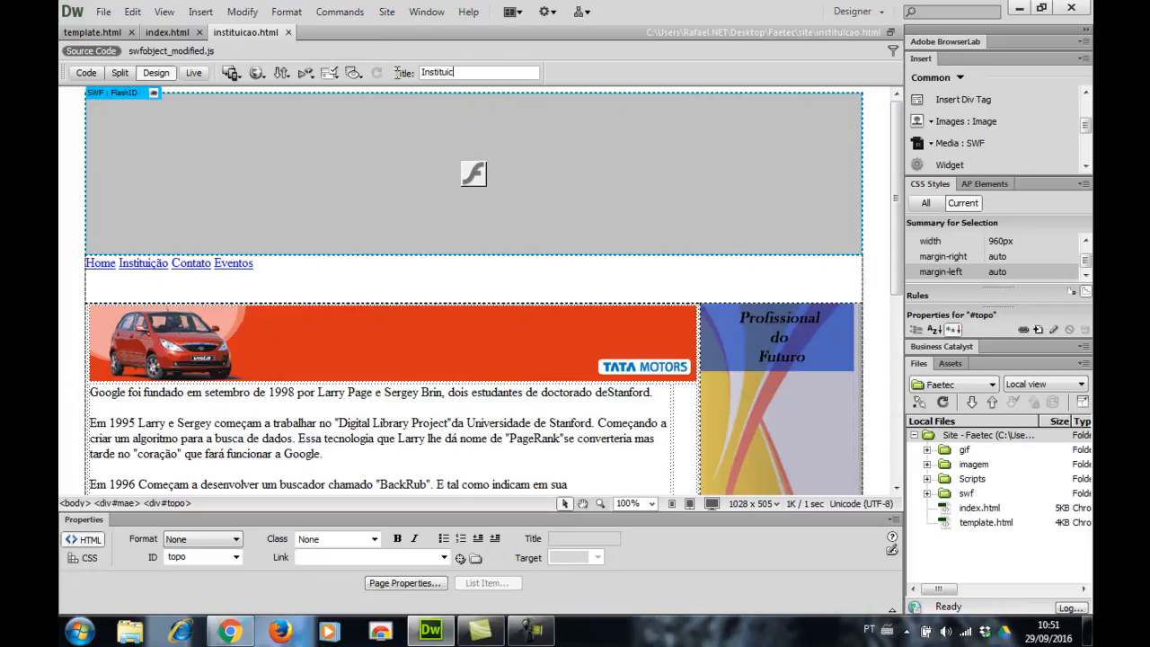
key(BackSpace)
key(BackSpace)
key(BackSpace)
key(Return)
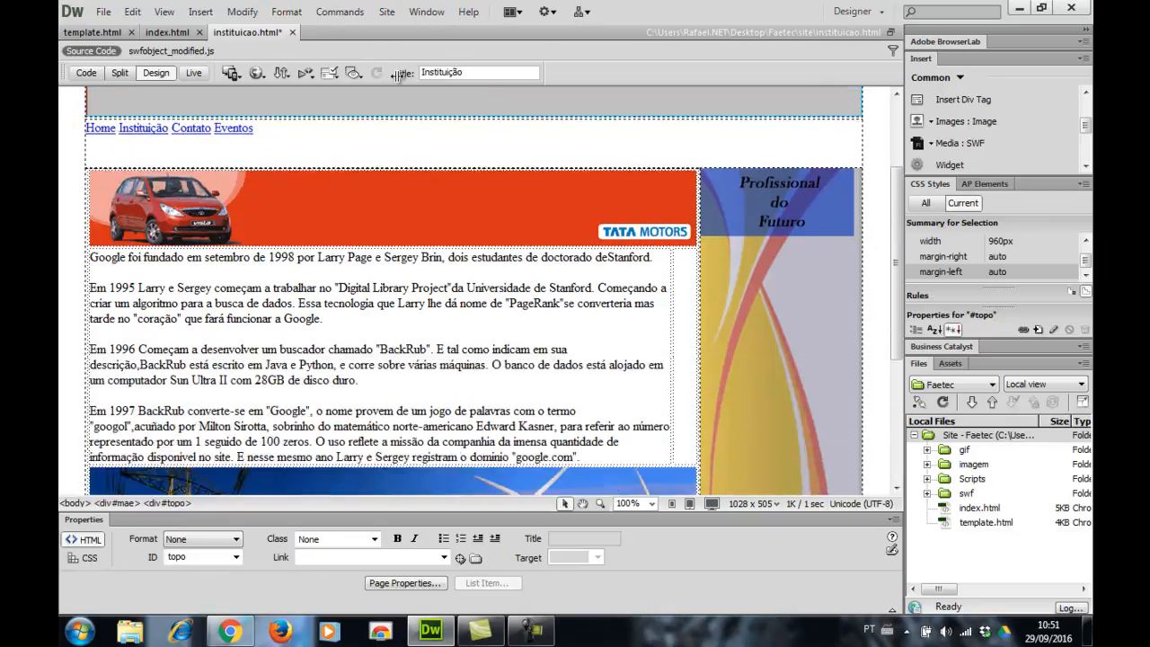
Replace the body table of instituicao.html with the plain Google history article text and save the page.
click(694, 360)
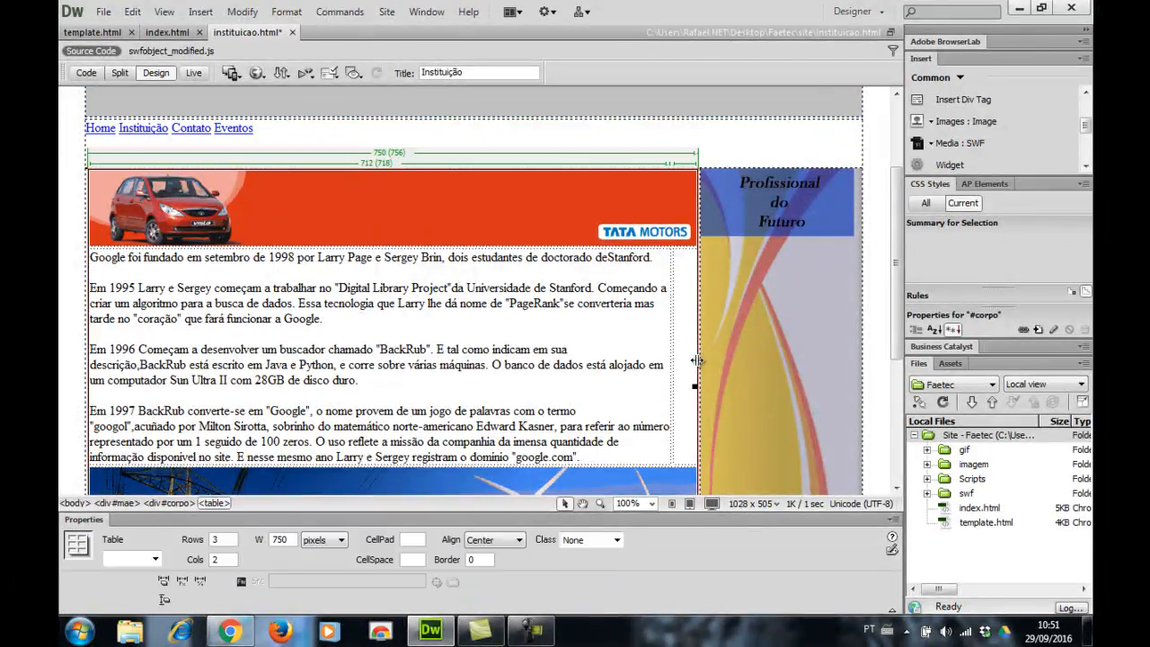
key(Delete)
scroll(620, 347, down, 4)
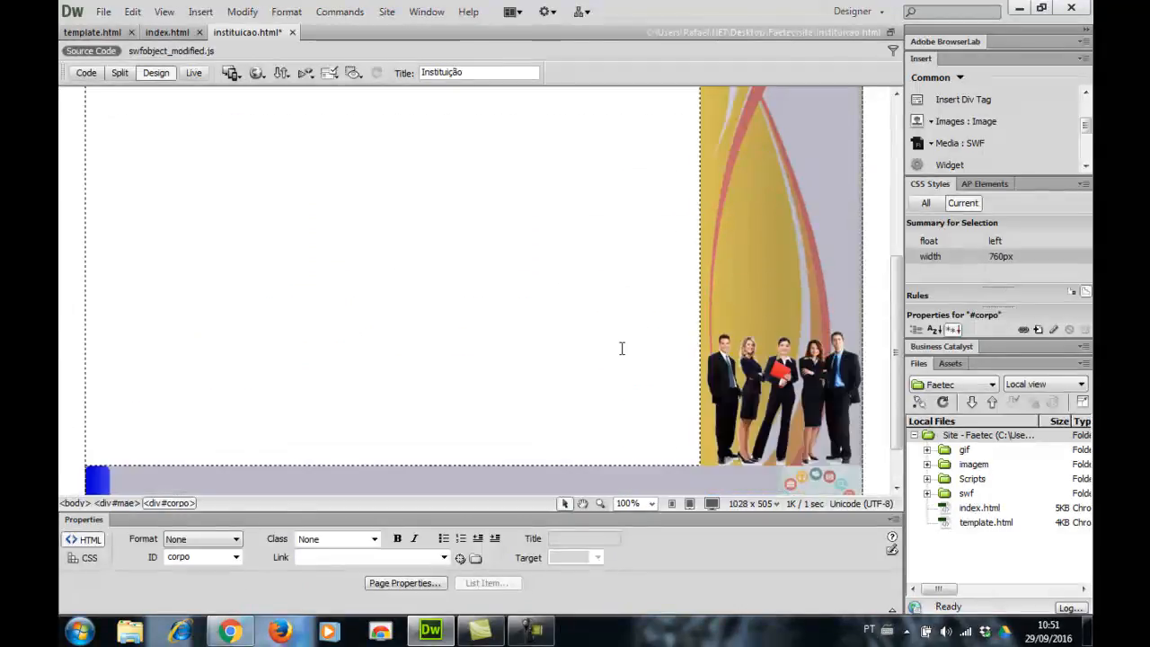
scroll(617, 346, up, 4)
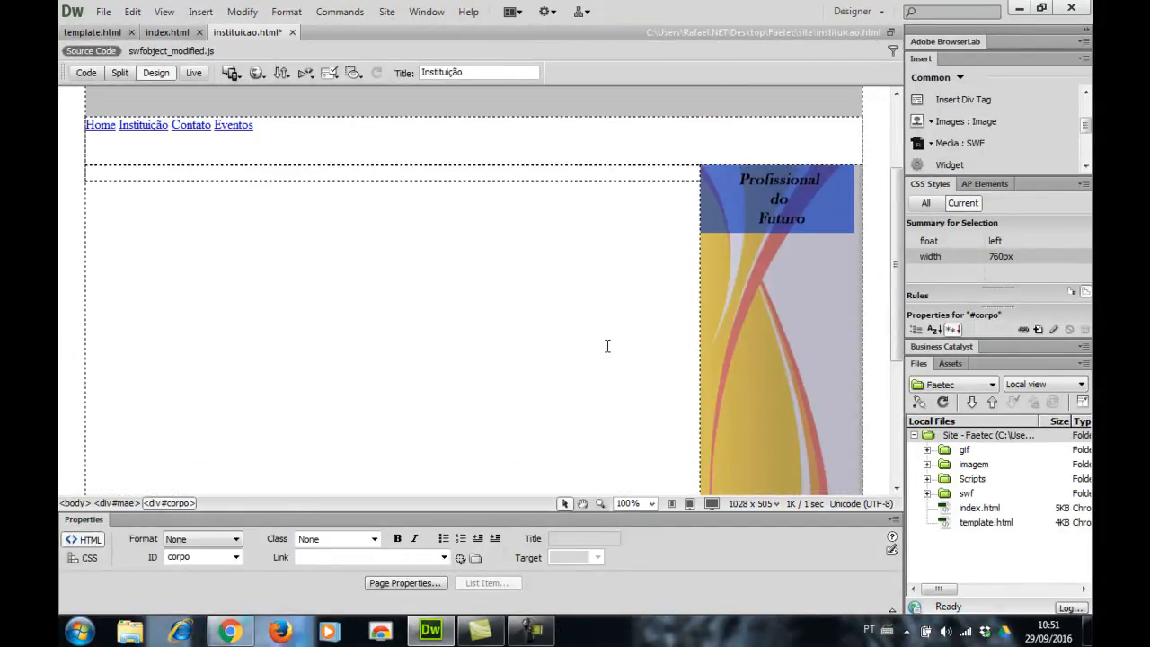
text(Google foi fundado em setembro de 1998 por Larry Page e Sergey Brin, dois estudantes de doctorado deStanford.  Em 1995 Larry e Sergey começam a trabalhar no "Digital Library Project"da Universidade de Stanford. Começando a criar um algoritmo para a busca de dados. Essa tecnologia que Larry lhe dá nome de "PageRank"se converteria mas tarde no "coração" que fará funcionar a Google.  Em 1996 Começam a desenvolver um buscador chamado "BackRub". E tal como indicam em sua descrição,BackRub está escrito em Java e Python, e corre sobre várias máquinas. O banco de dados está alojado em um computador Sun Ultra II com 28GB de disco duro.  Em 1997 BackRub converte-se em "Google", o nome provem de um jogo de palavras com o termo "googol",acuñado por Milton Sirotta, sobrinho do matemático norte-americano Edward Kasner, para referir ao número representado por um 1 seguido de 100 zeros. O uso reflete a missão da companhia da imensa quantidade de informação disponível no site. E nesse mesmo ano Larry e Sergey registram o domínio "google.com".  Muitas das políticas de Google não se guiam exclusivamente nas metas específicas que deseja conseguir a companhia: sacar o novo produto ao mercado nos próximos 30 dias, aumentar as vendas de publicidade verdadeira percentagem, ou incrementar as visitas de seu serviço Google Plus. Google convida a seus empregados a praticar a criatividade brindando-lhes 20% (em um dia à semana) para realizar tarefas inovadoras que lhes permitam explorar seus interesses pessoais e suas paixões. Este "tempo livre" termina sendo muito produtivo para a empresa, permite a seus empregados sair da monotonia e inspirar seu trabalho ao longo da semana. É neste espaço onde nascem novas idéias que continuam fazendo de Google uma empresa inovadora.)
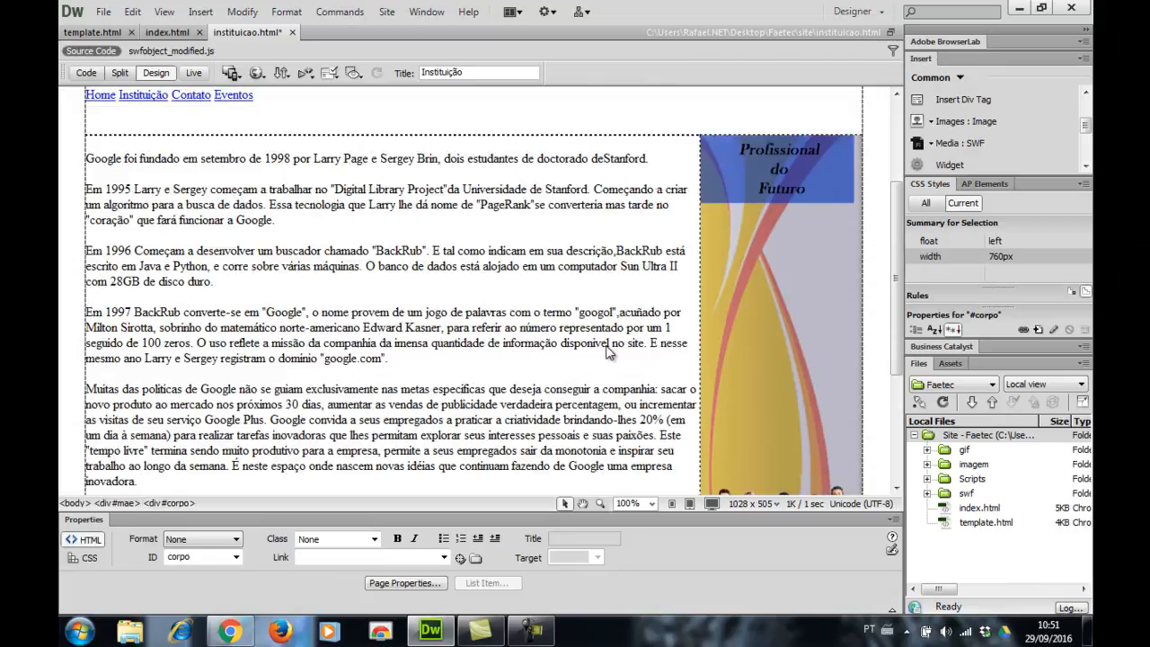
scroll(633, 383, down, 5)
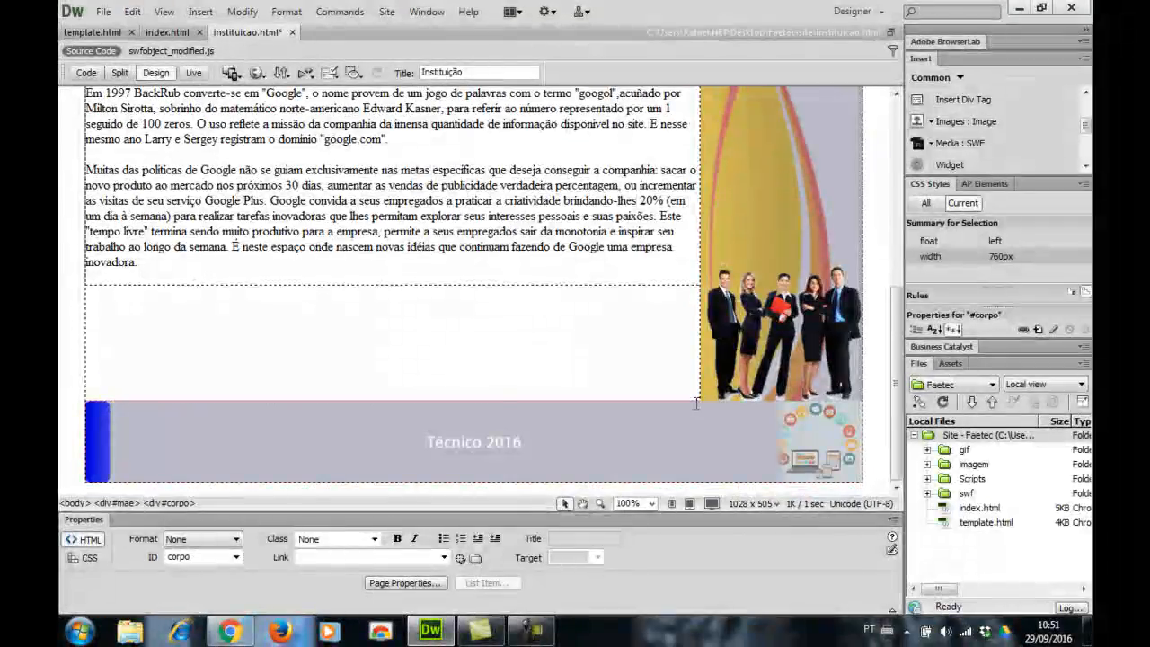
scroll(695, 403, up, 6)
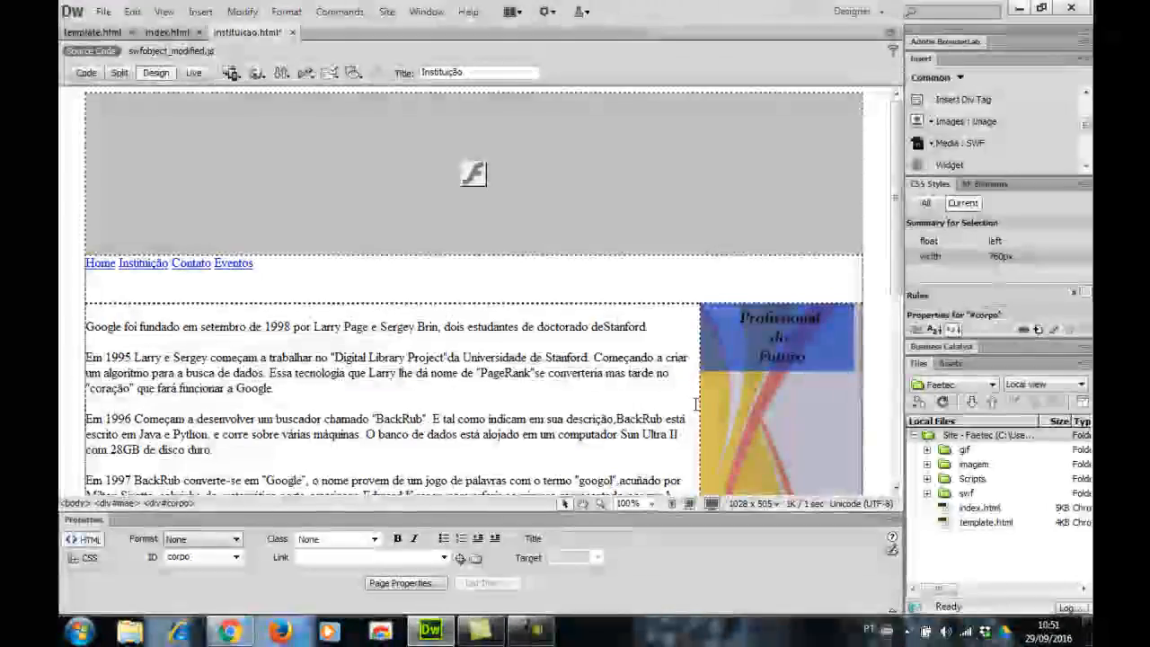
click(103, 13)
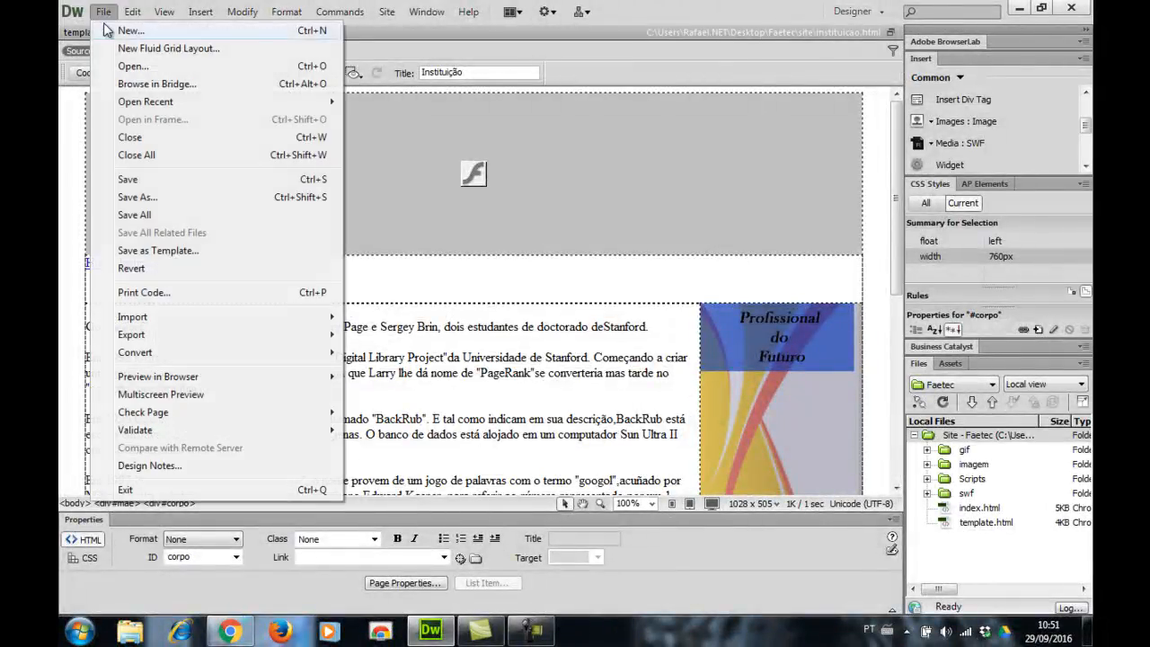
click(135, 181)
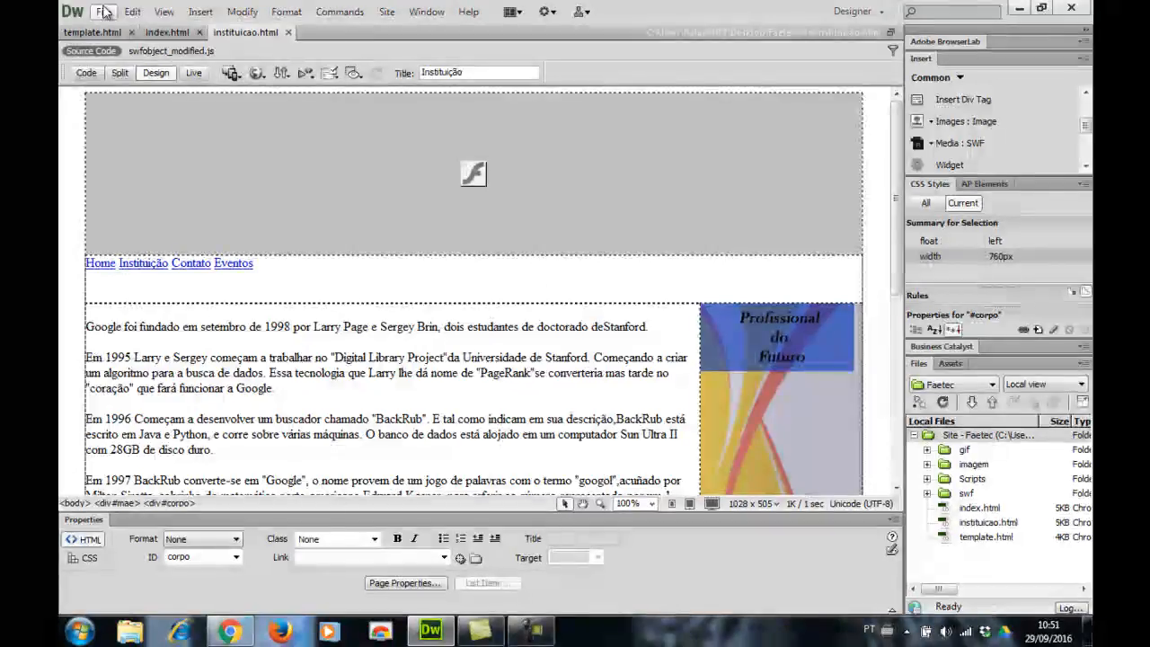
Save a copy of the institution page as contato in the site folder.
click(103, 11)
click(136, 197)
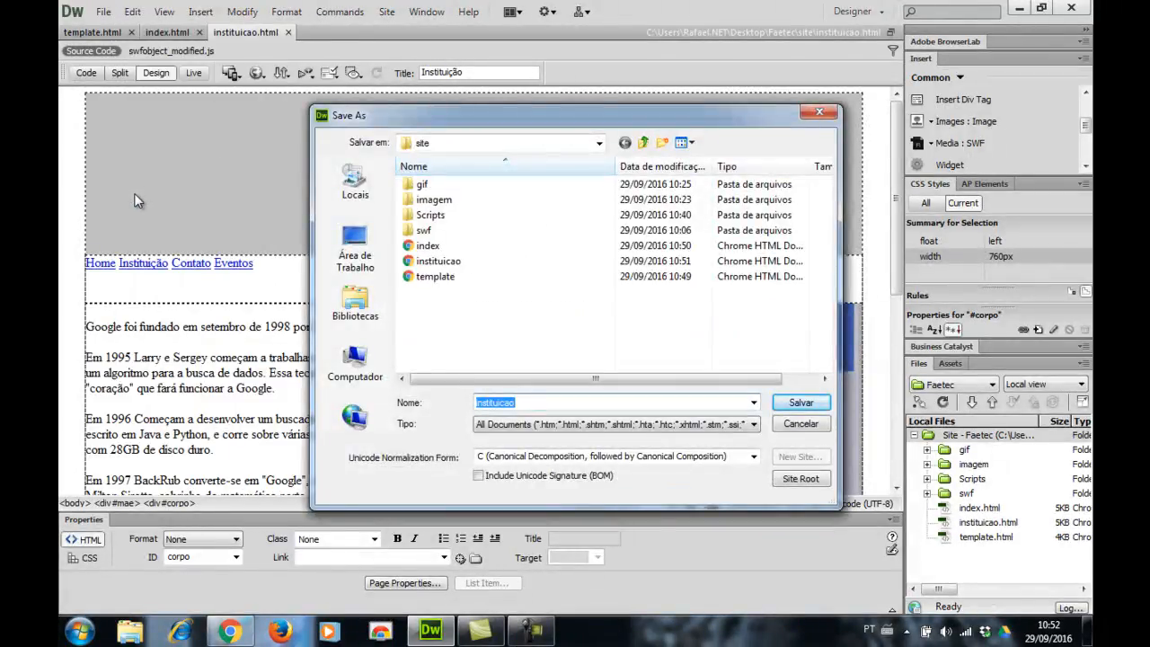
text(contato)
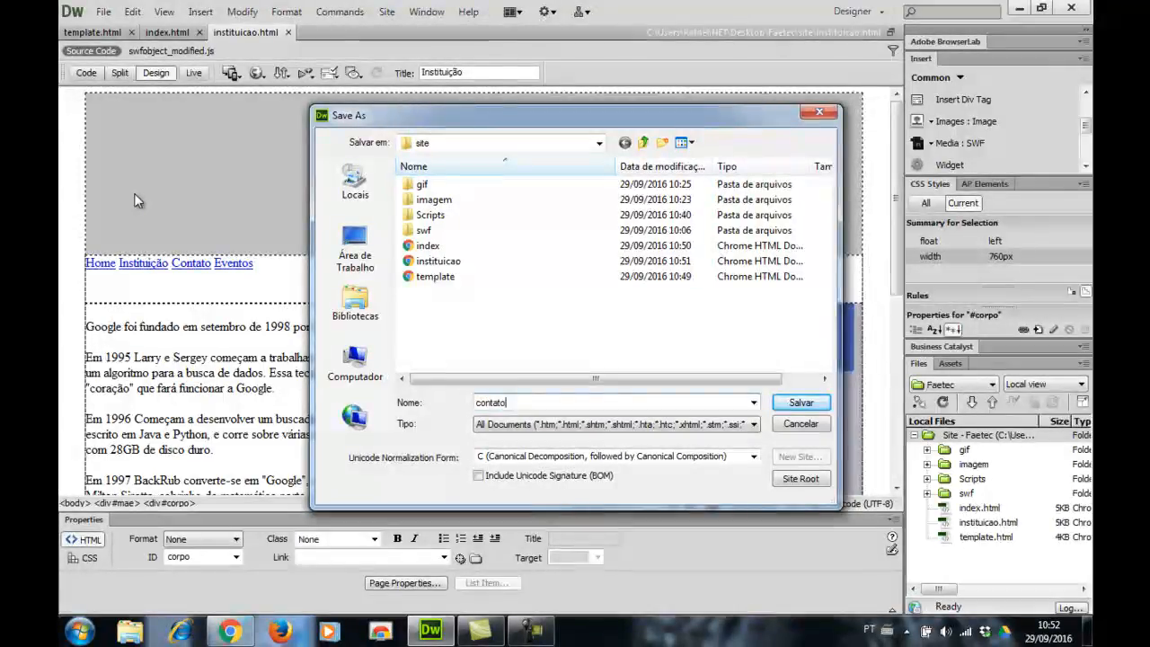
click(801, 403)
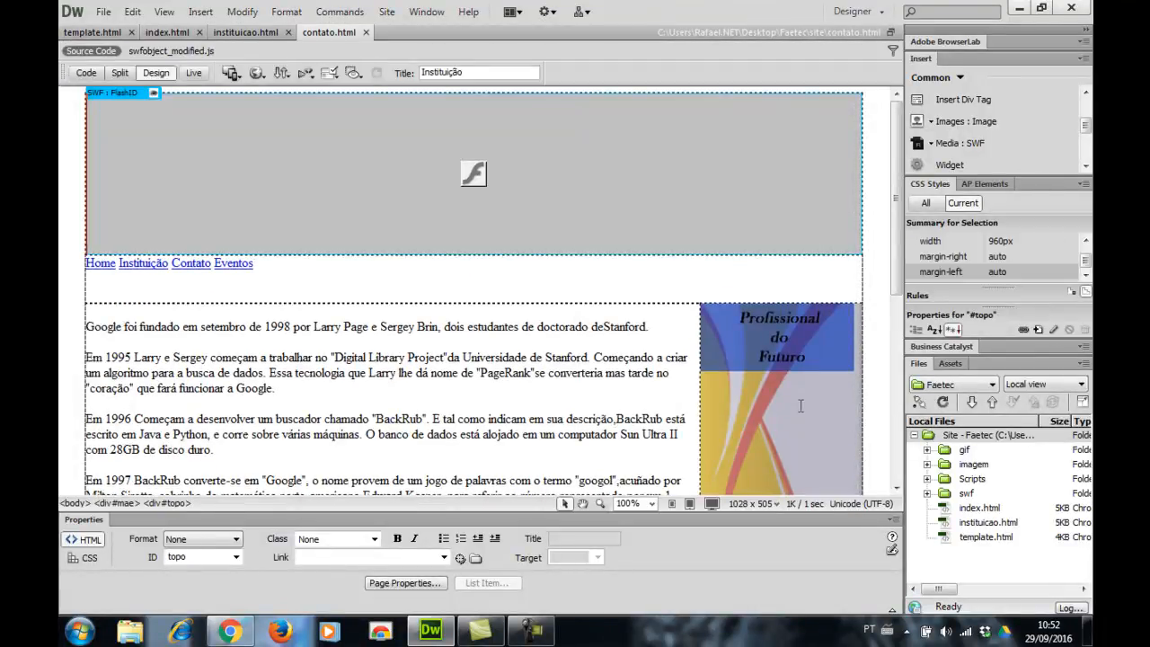
Delete the whole article text from the body of contato.html and set the page title to "Contato".
scroll(248, 464, down, 3)
drag(248, 464, 60, 150)
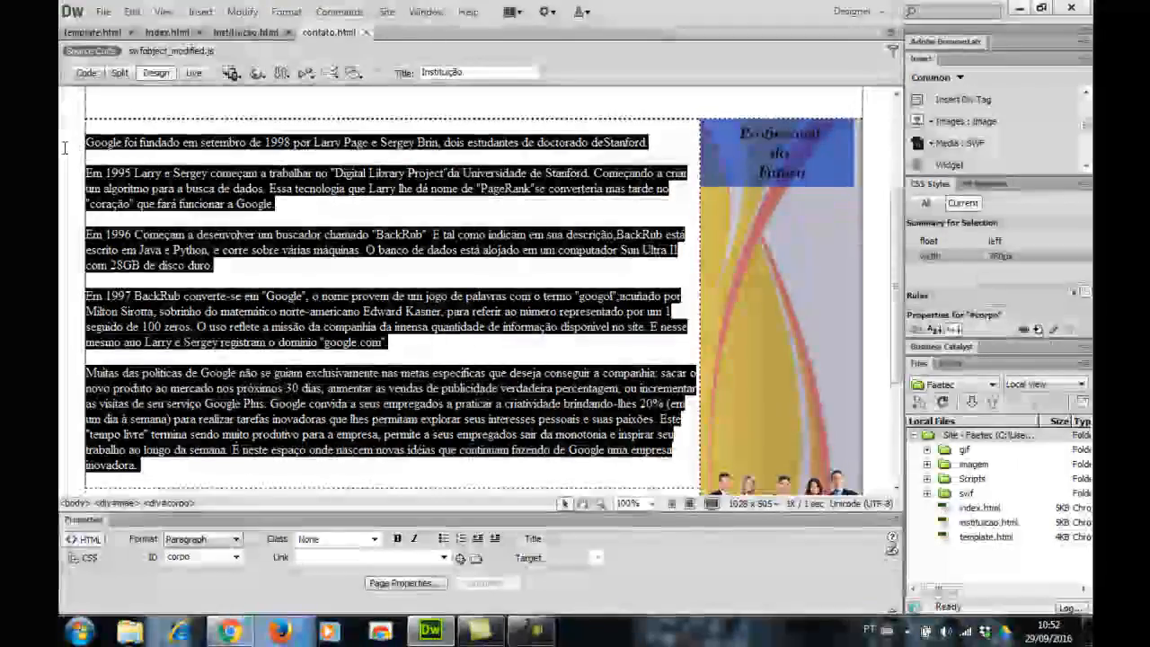
key(Delete)
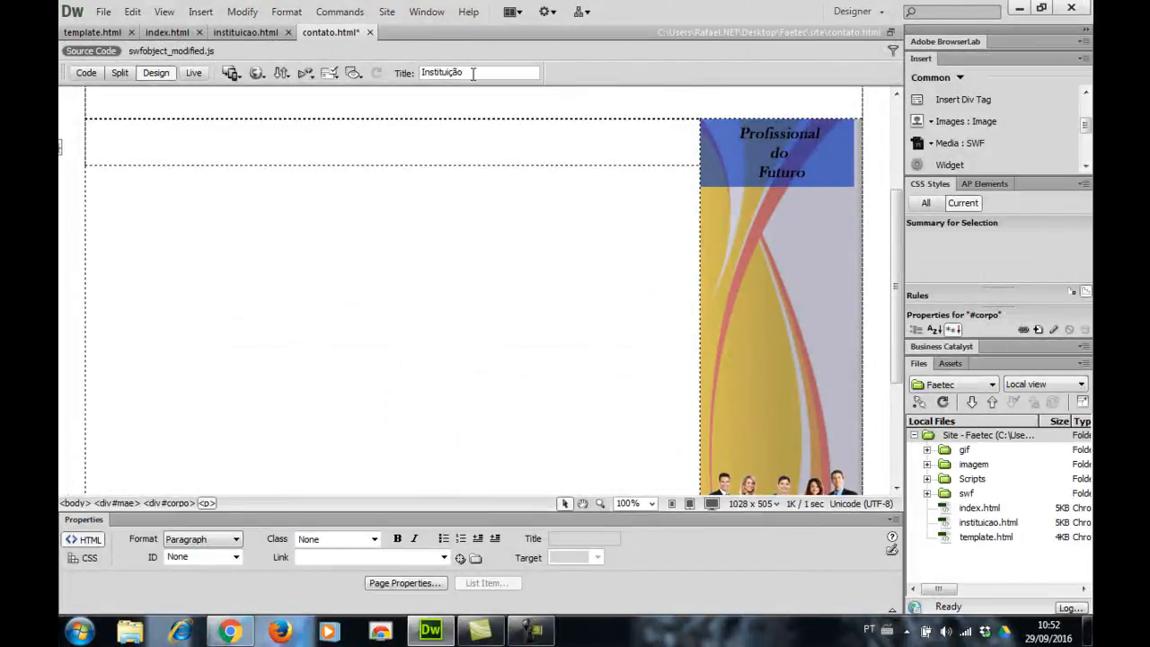
drag(462, 72, 403, 73)
text(Co)
text(N)
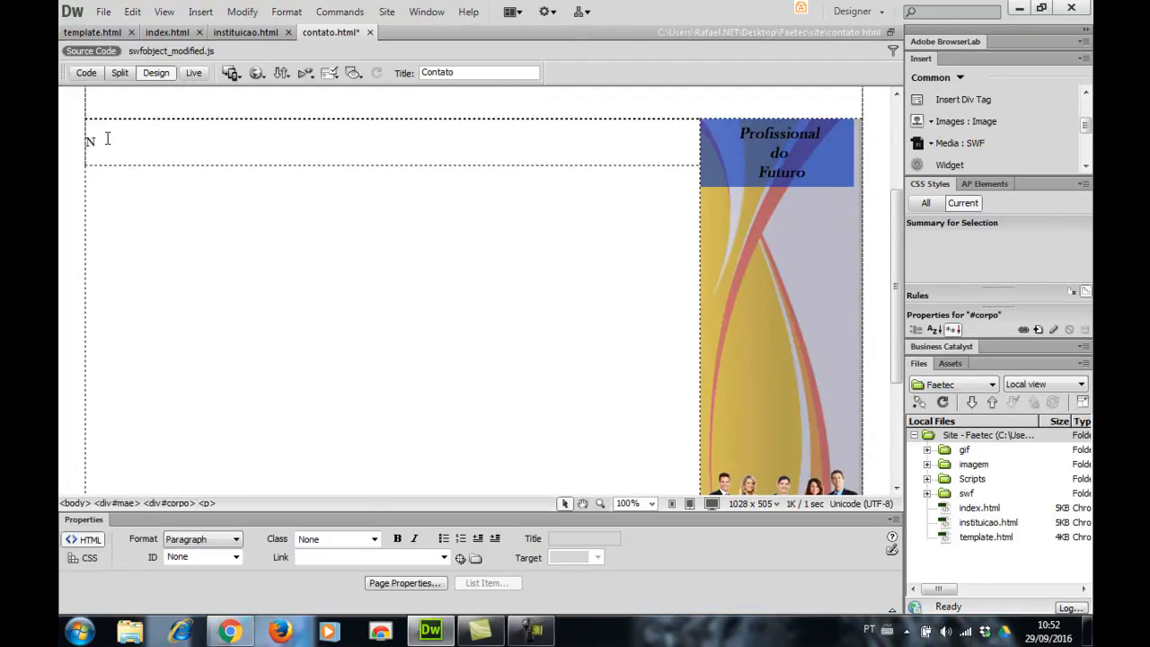
text(ome)
key(BackSpace)
key(BackSpace)
key(BackSpace)
key(BackSpace)
key(BackSpace)
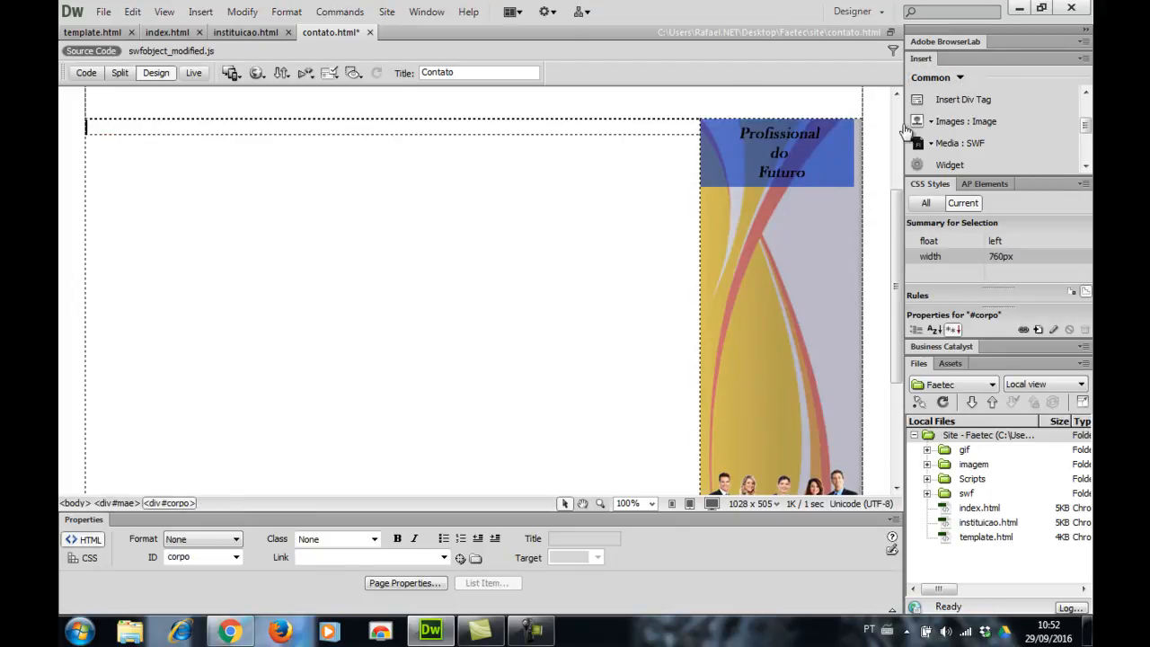
Insert a form in the empty body area, containing the label "Nome:" followed by a text field with blank accessibility attributes.
click(930, 77)
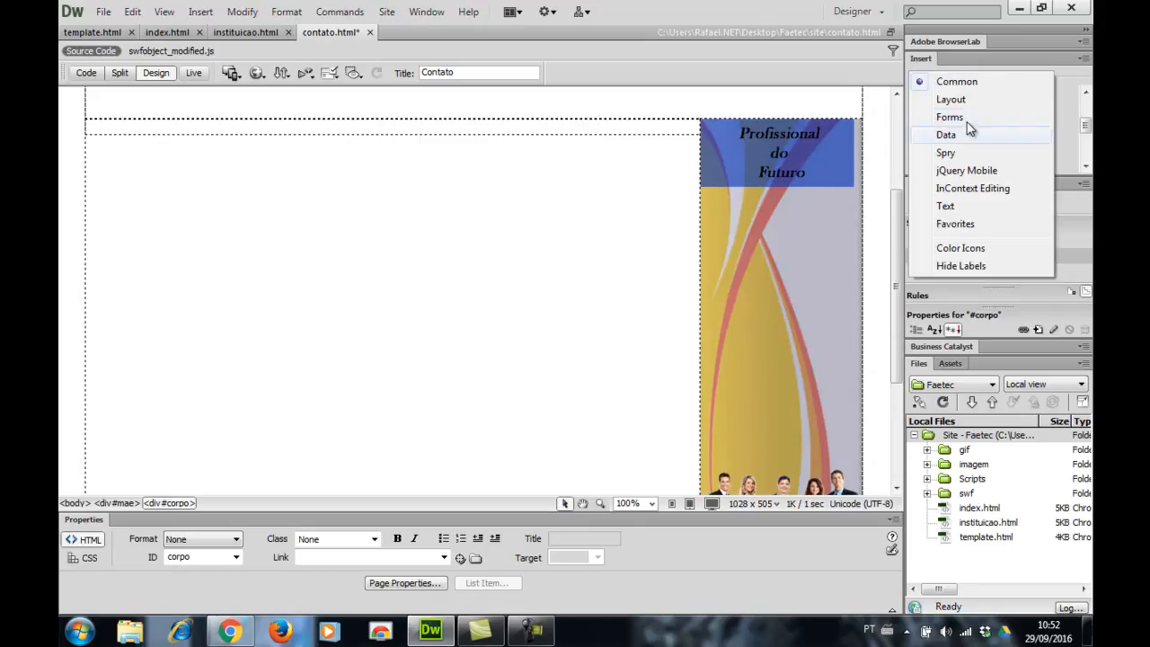
click(967, 119)
click(971, 102)
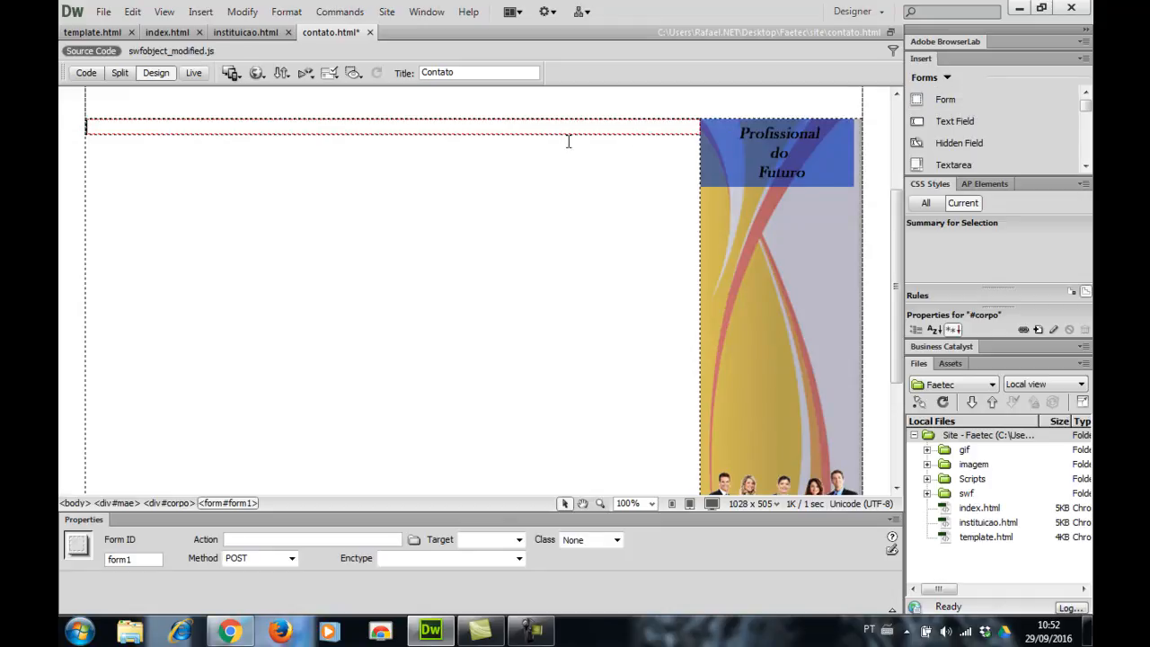
text(Nome)
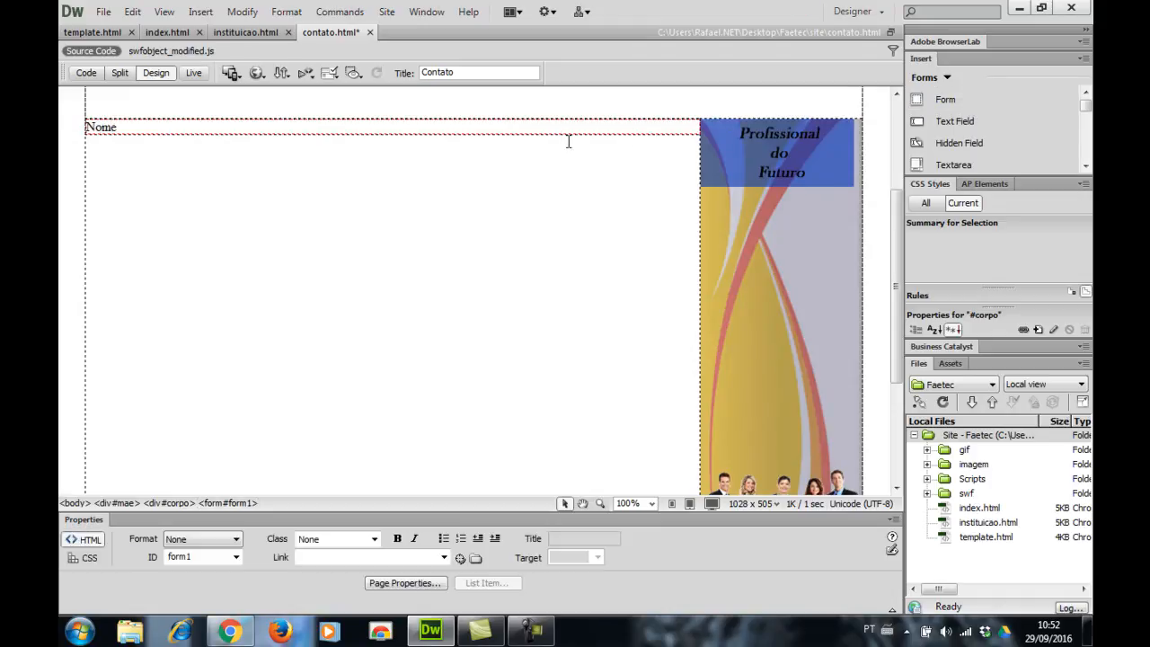
click(957, 122)
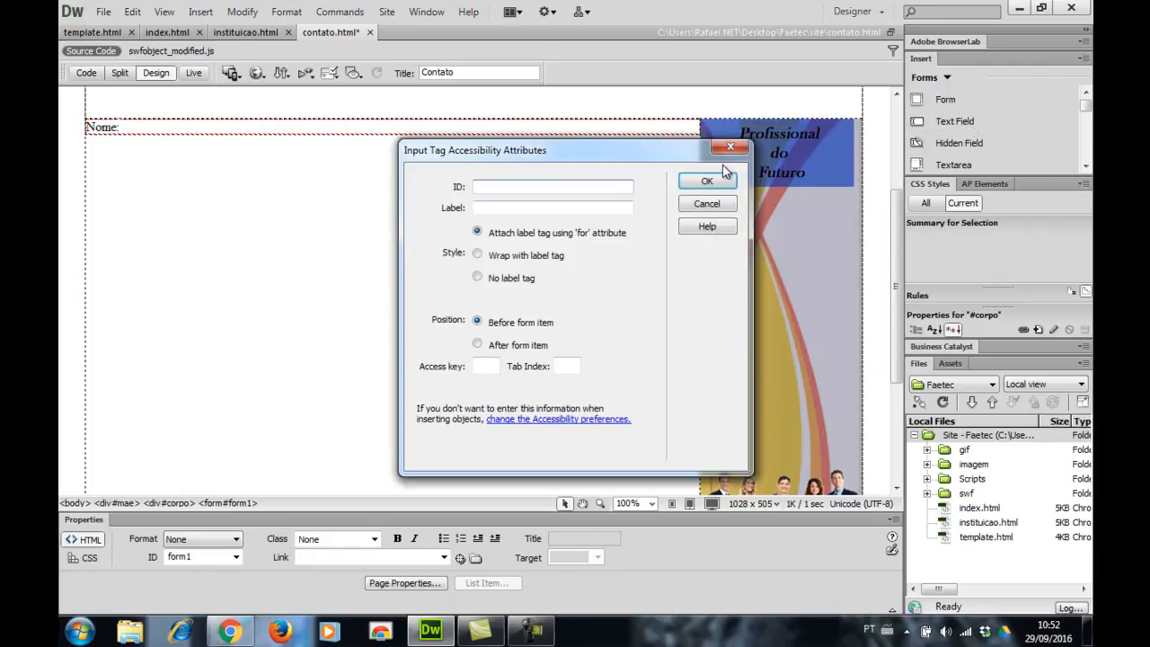
click(716, 181)
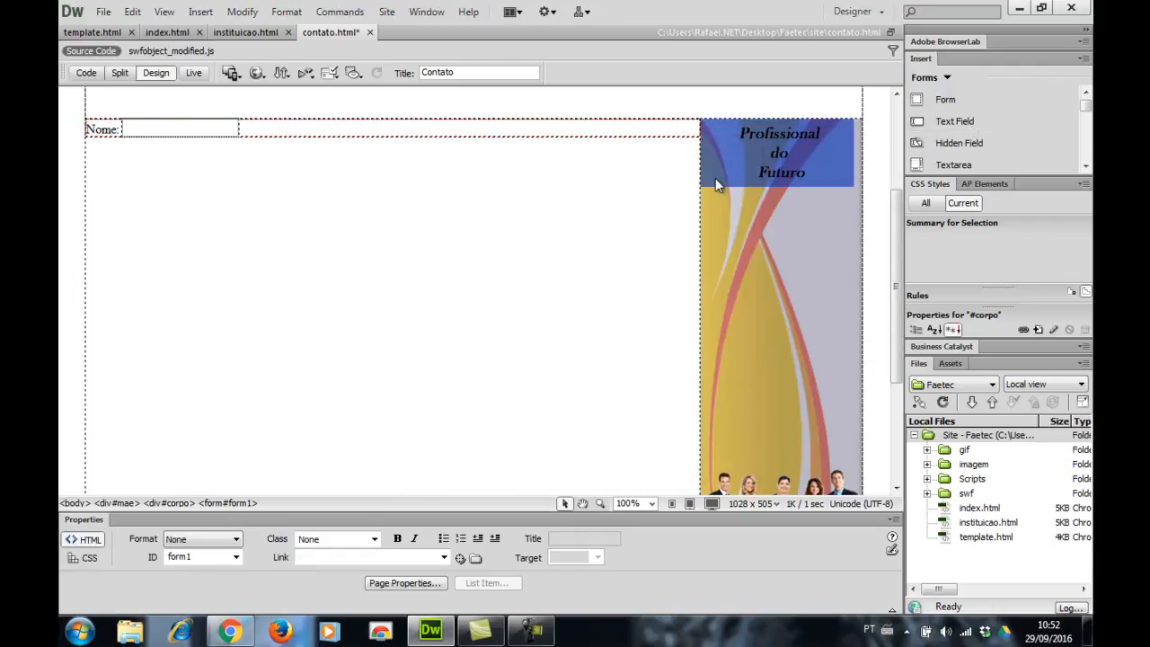
Set the character width and the maximum characters of the Nome text field to 50.
click(190, 132)
click(219, 114)
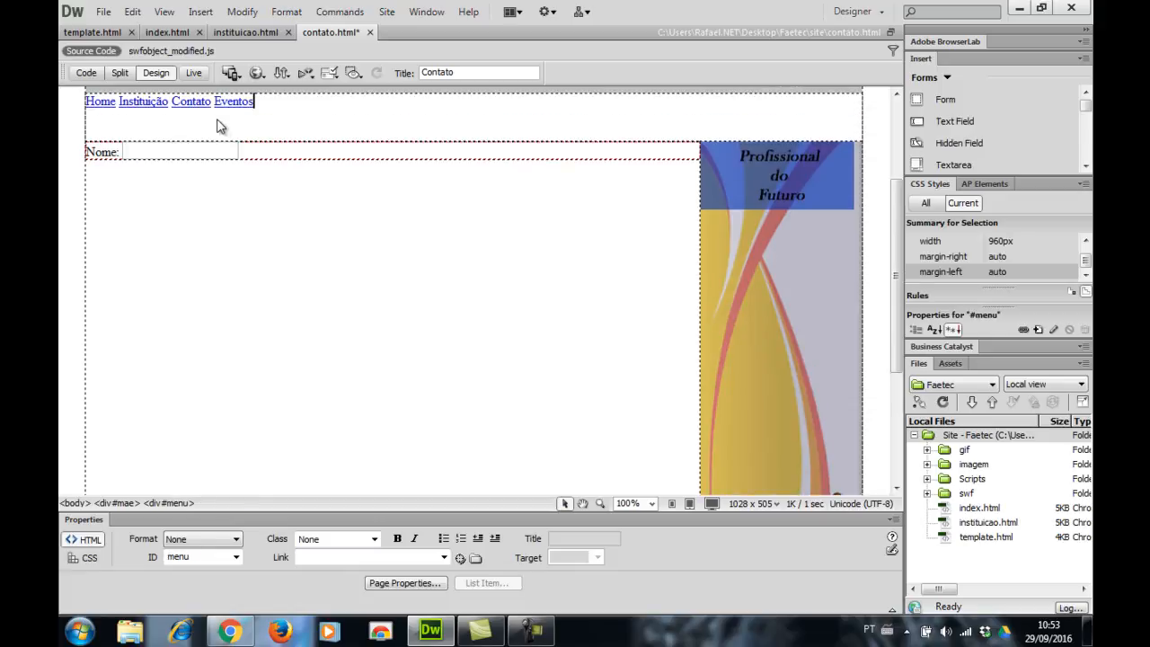
click(234, 155)
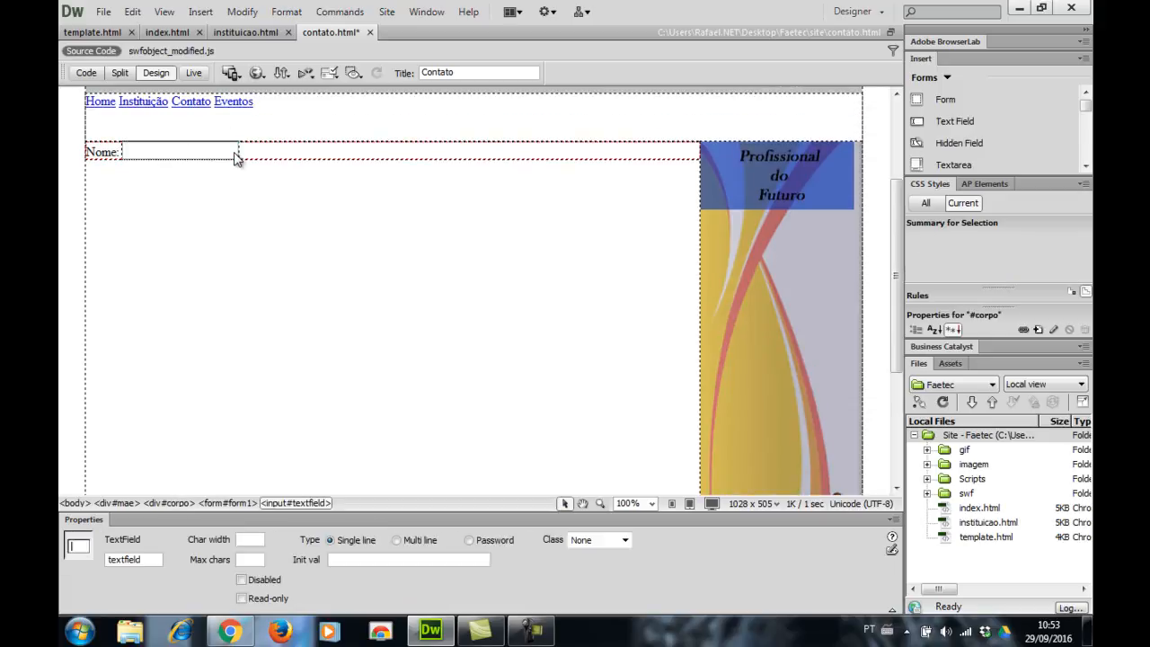
click(243, 541)
click(241, 560)
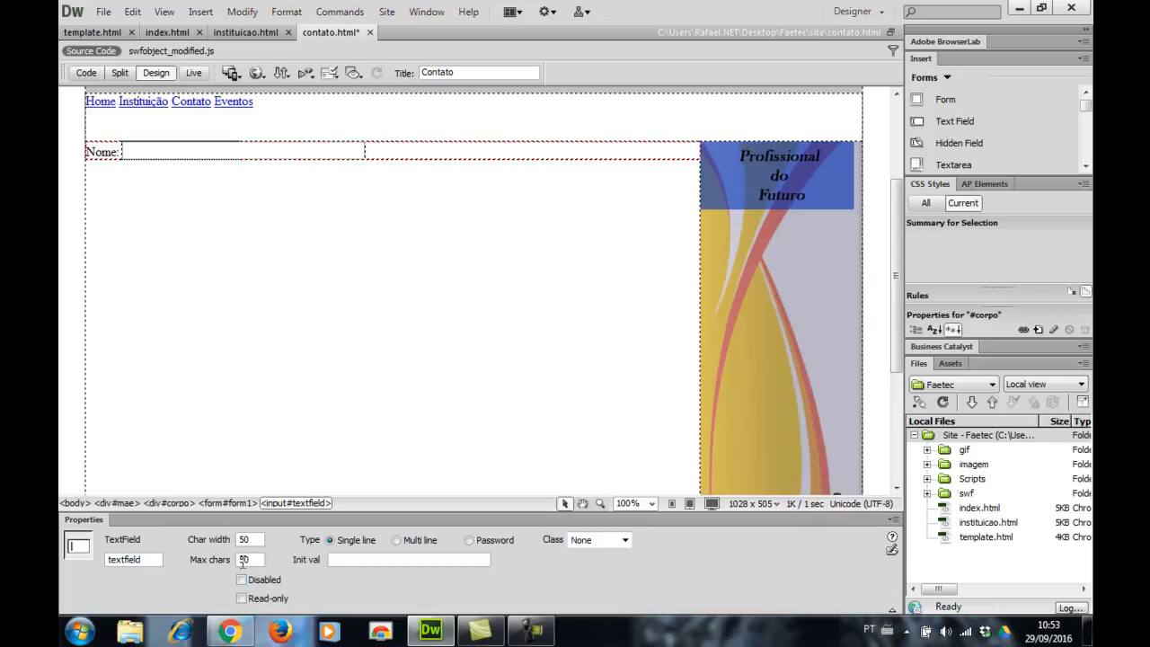
Add a paragraph below Nome with the label "E-mail:" followed by a text field with blank accessibility attributes.
key(Return)
click(386, 151)
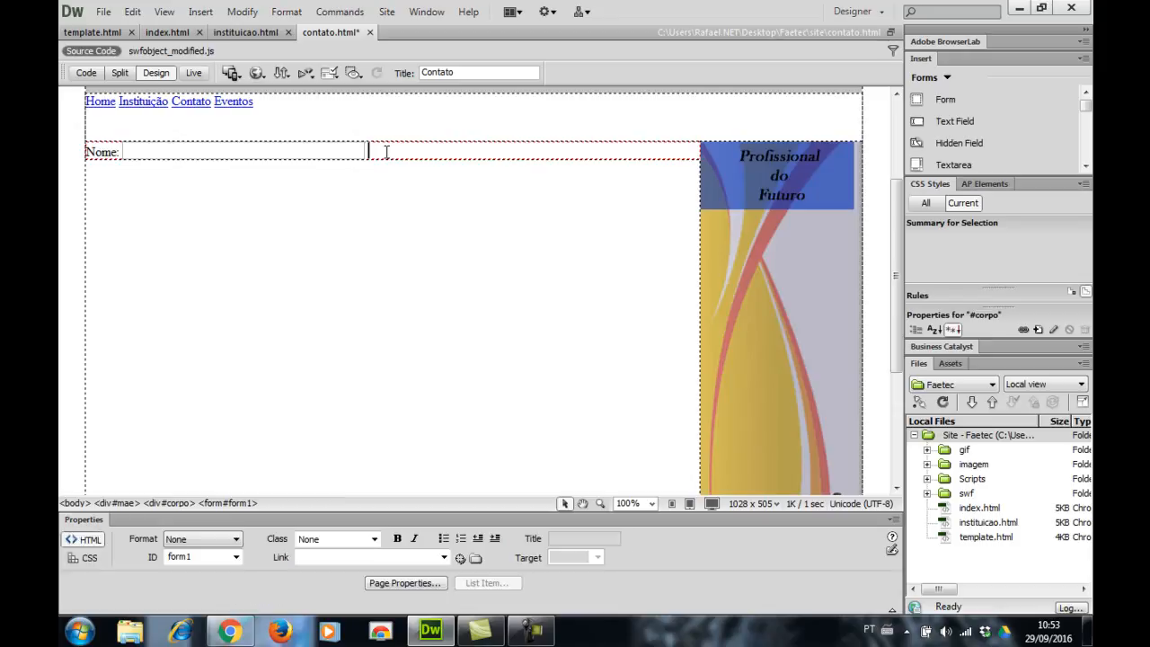
text(E)
key(BackSpace)
key(Return)
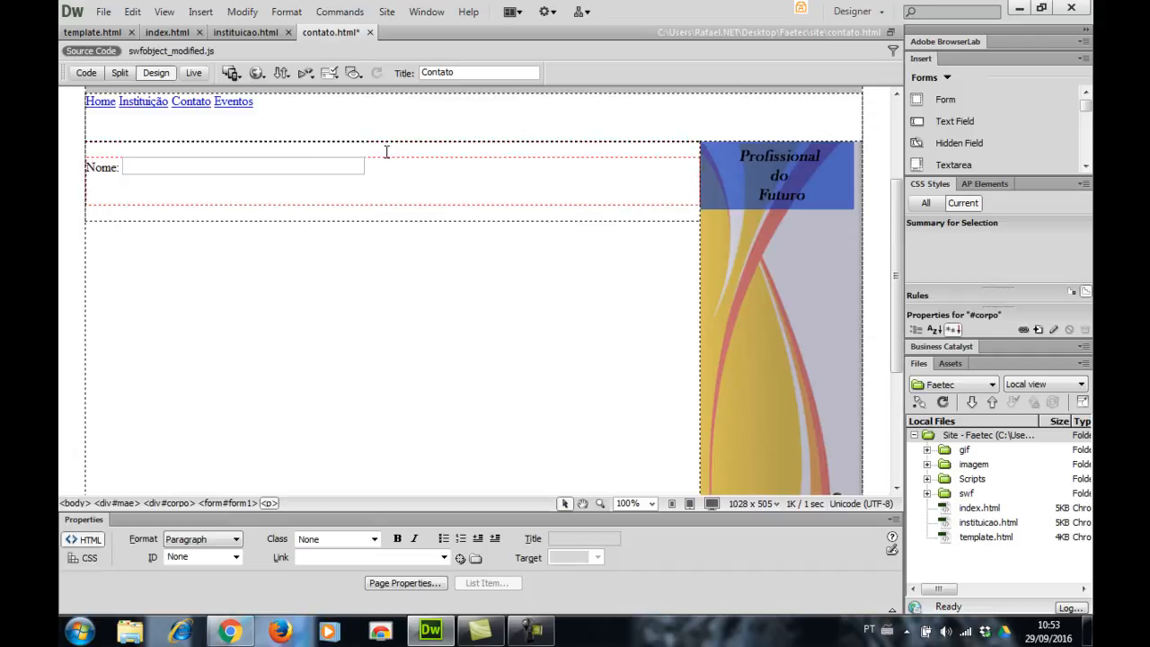
text(E-mail:)
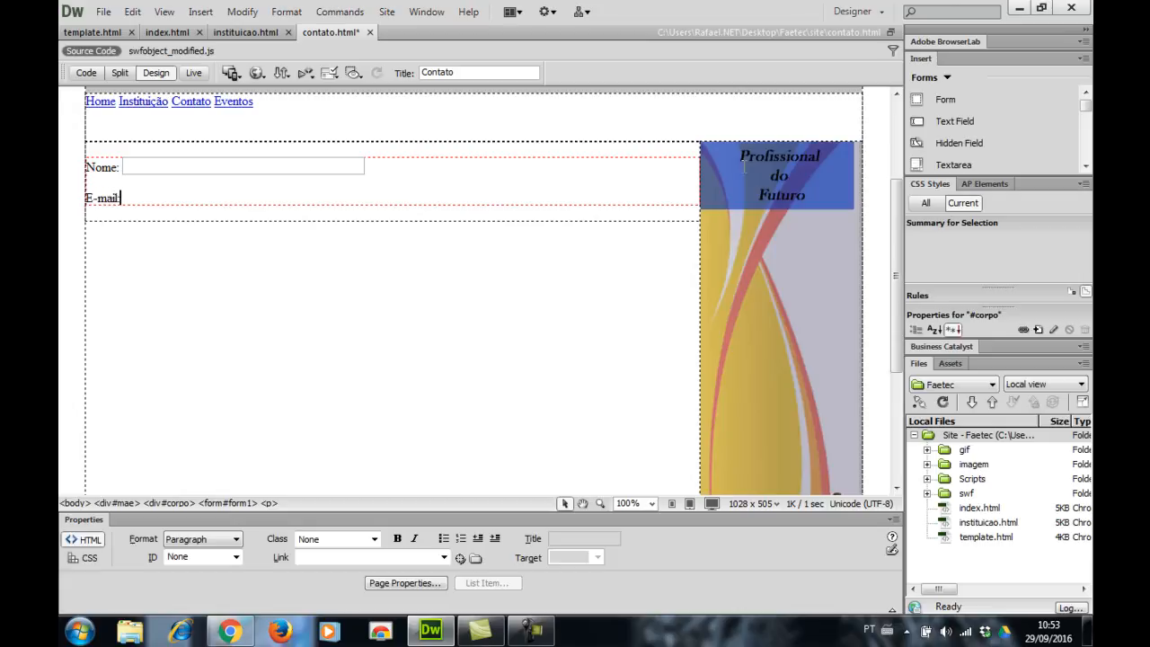
click(986, 118)
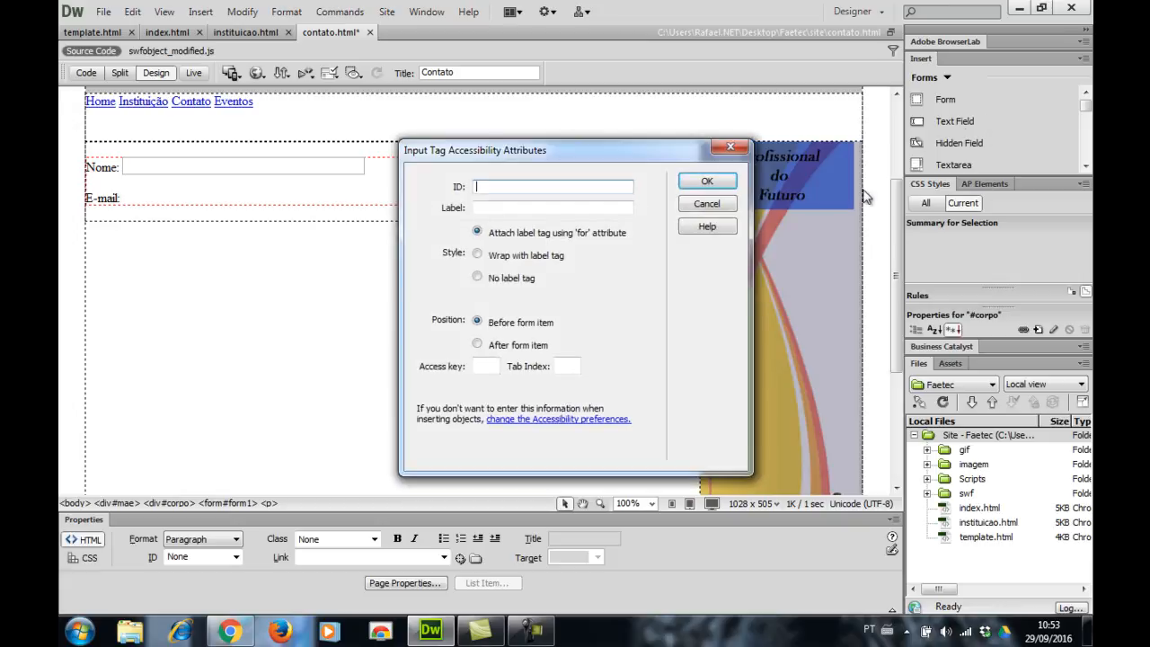
click(707, 181)
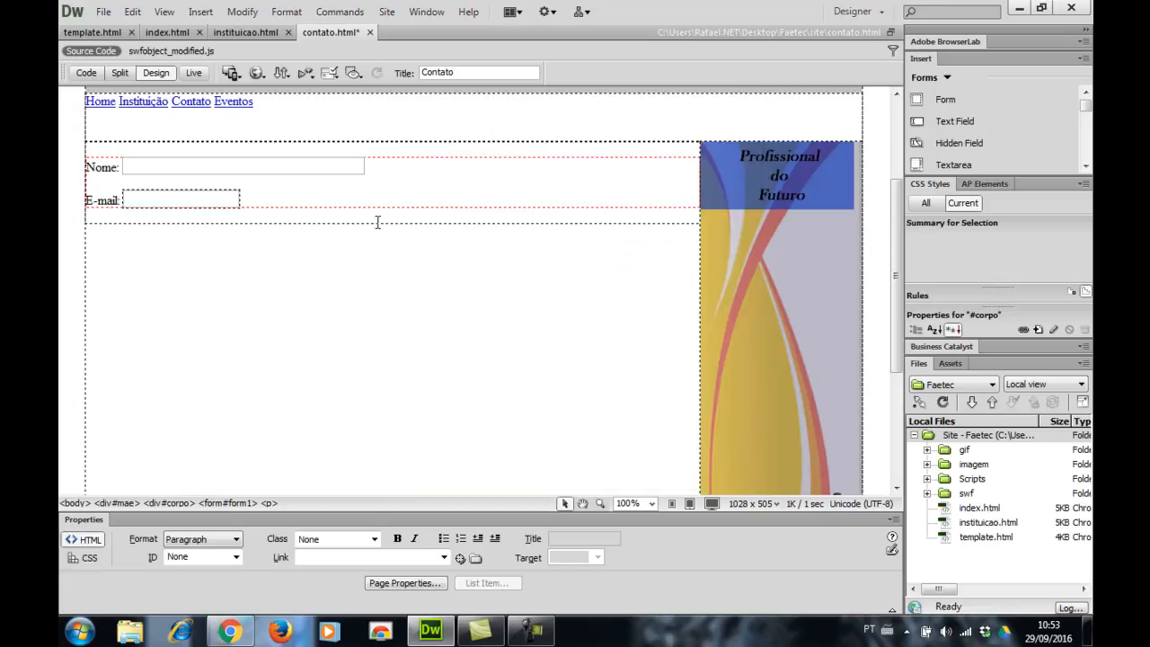
Set the character width and the maximum characters of the E-mail text field to 70.
click(164, 199)
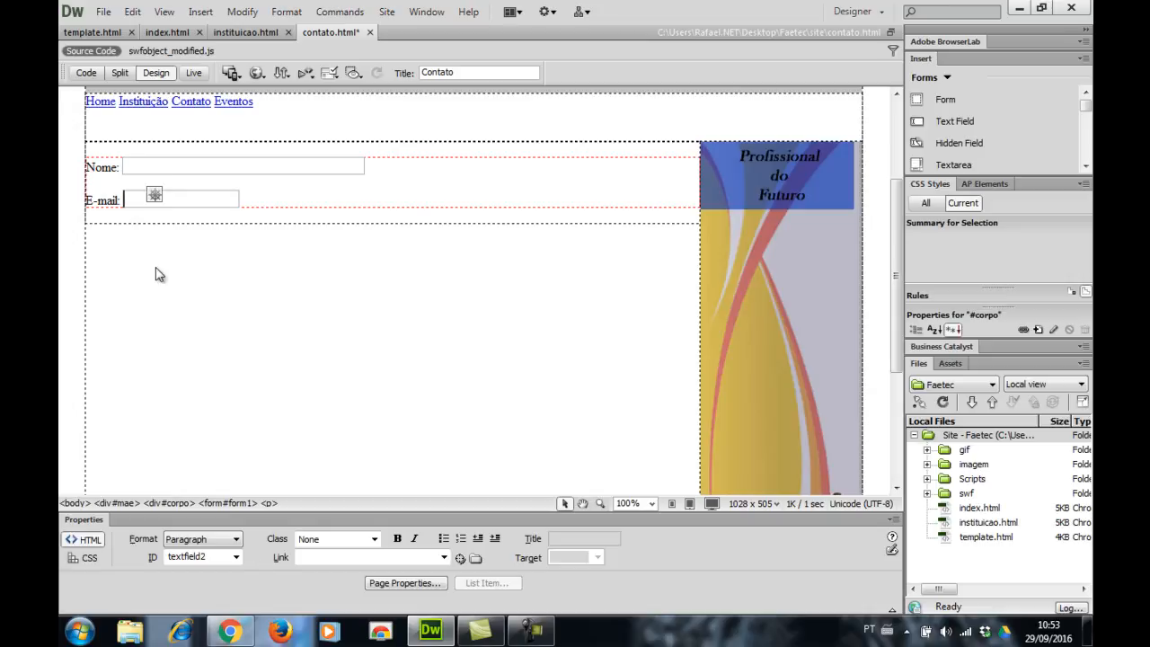
click(201, 201)
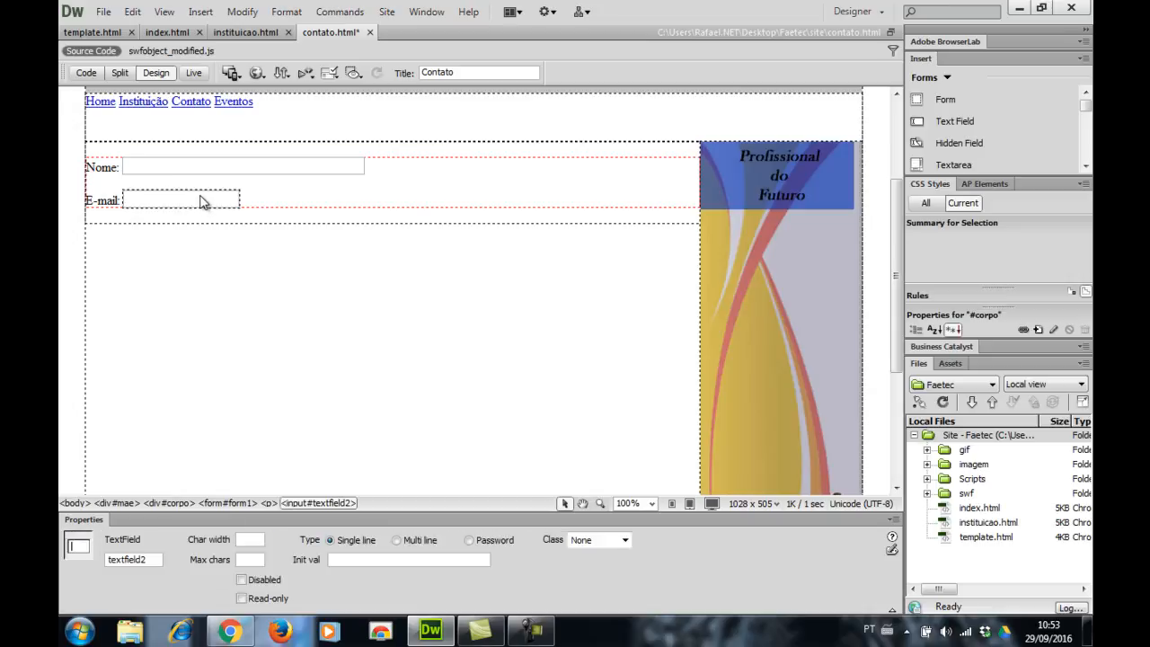
click(255, 540)
click(254, 560)
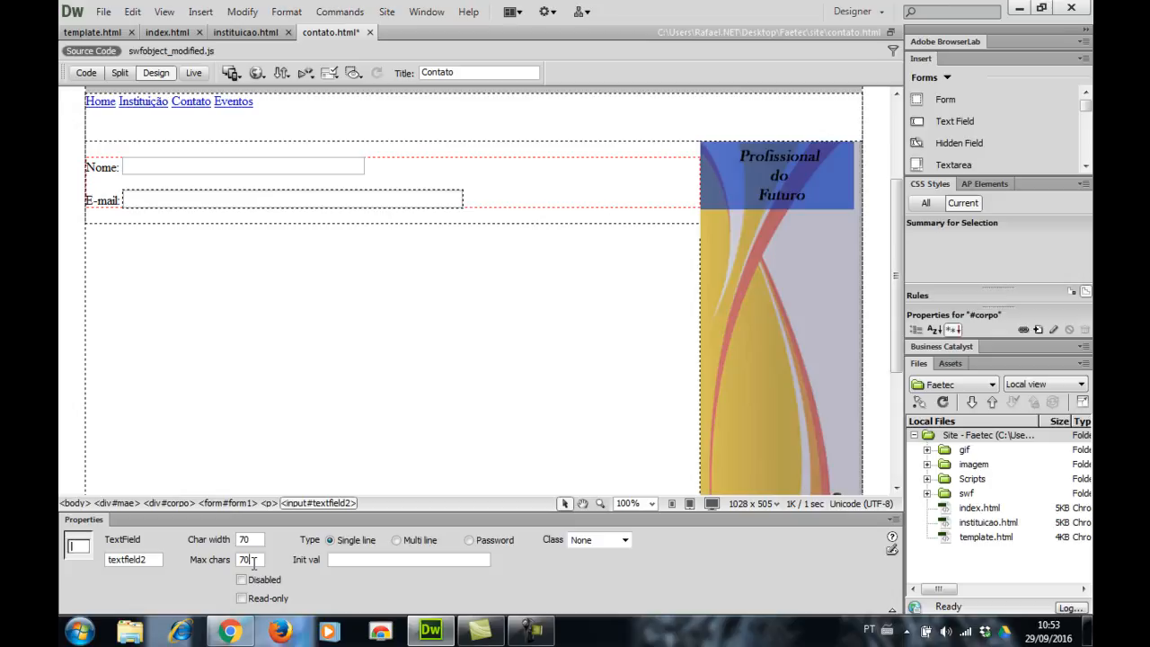
double_click(254, 562)
Add the label "Sexo:" after the E-mail field, followed by a Select (List/Menu) with blank accessibility attributes.
click(501, 195)
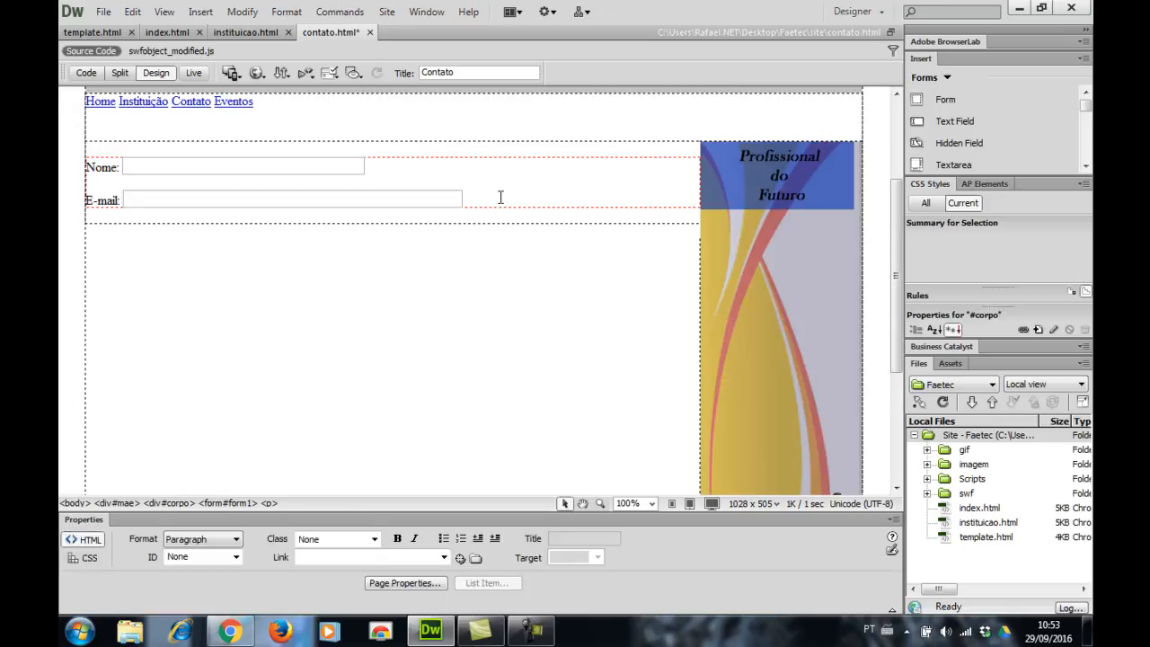
text(Sexo:)
click(1086, 166)
click(1086, 165)
click(1087, 166)
click(1086, 165)
click(1086, 165)
click(1086, 165)
click(1086, 165)
click(956, 120)
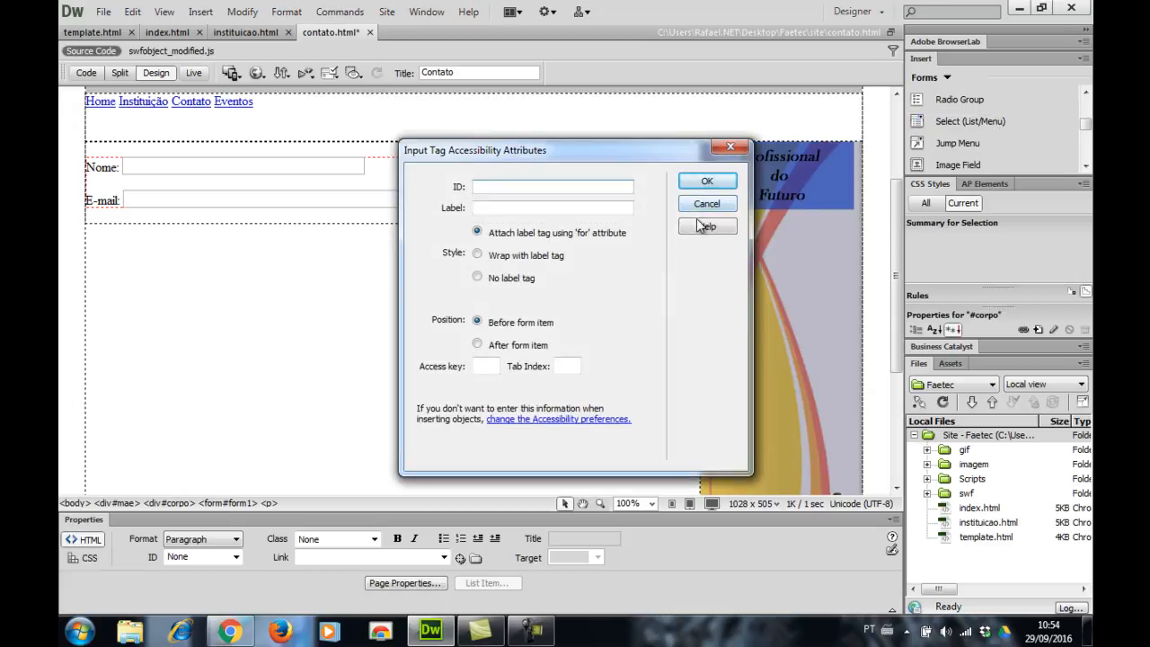
click(704, 183)
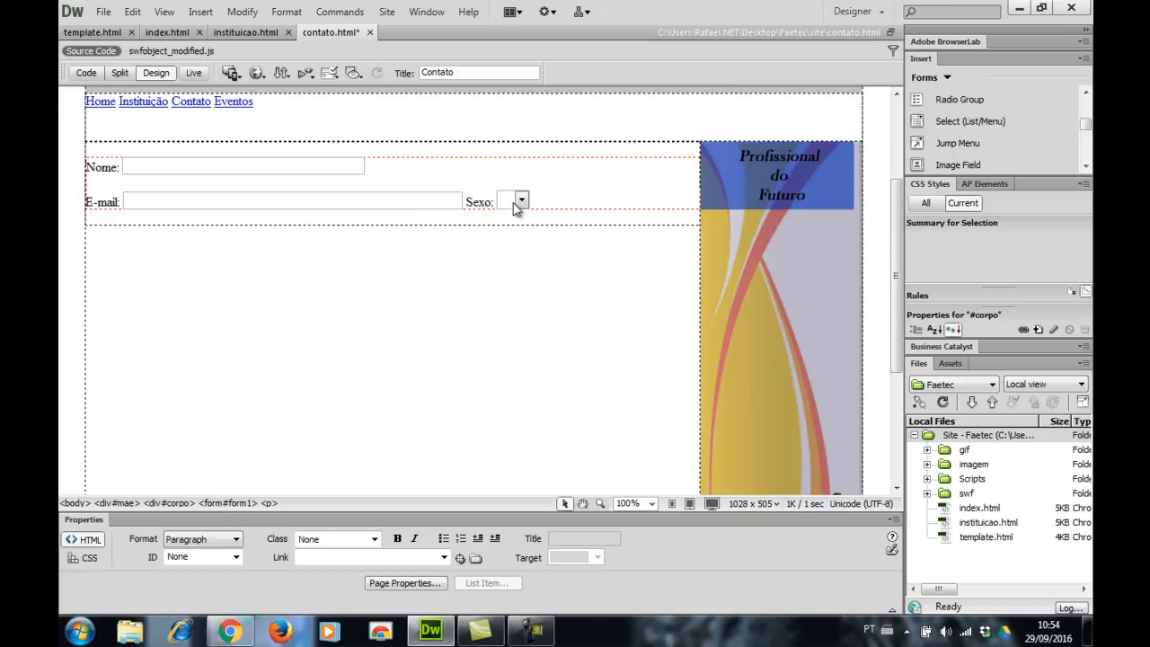
Add the list items "Selecionar..." without a value and "Masculino" with value M to the Sexo menu.
click(520, 199)
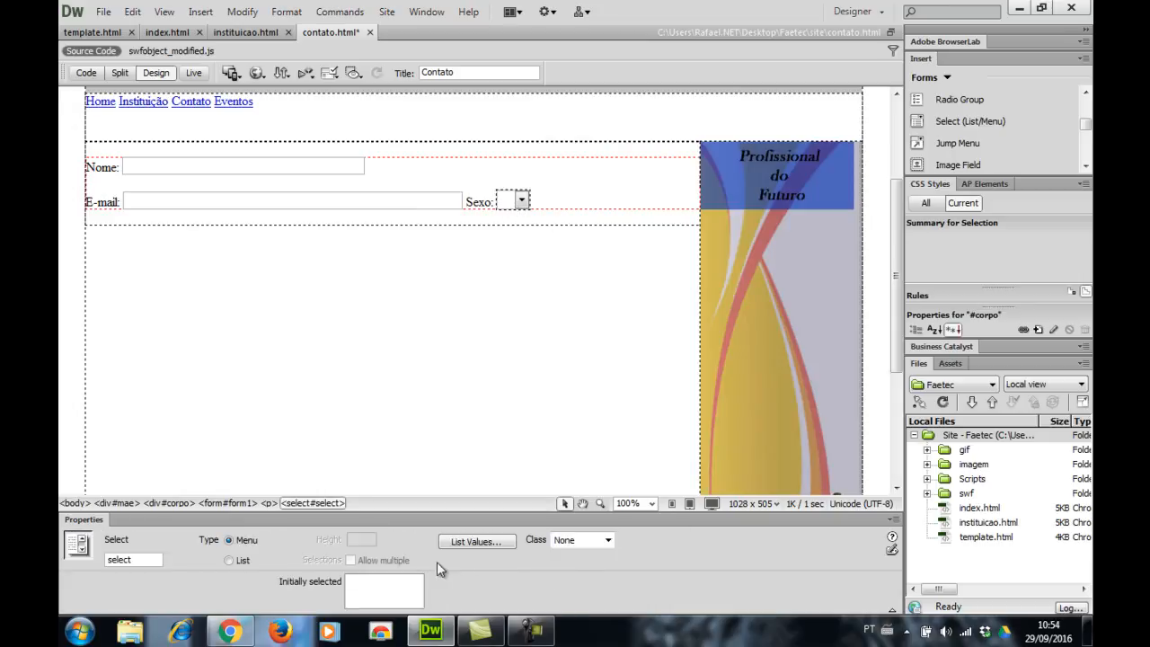
click(477, 544)
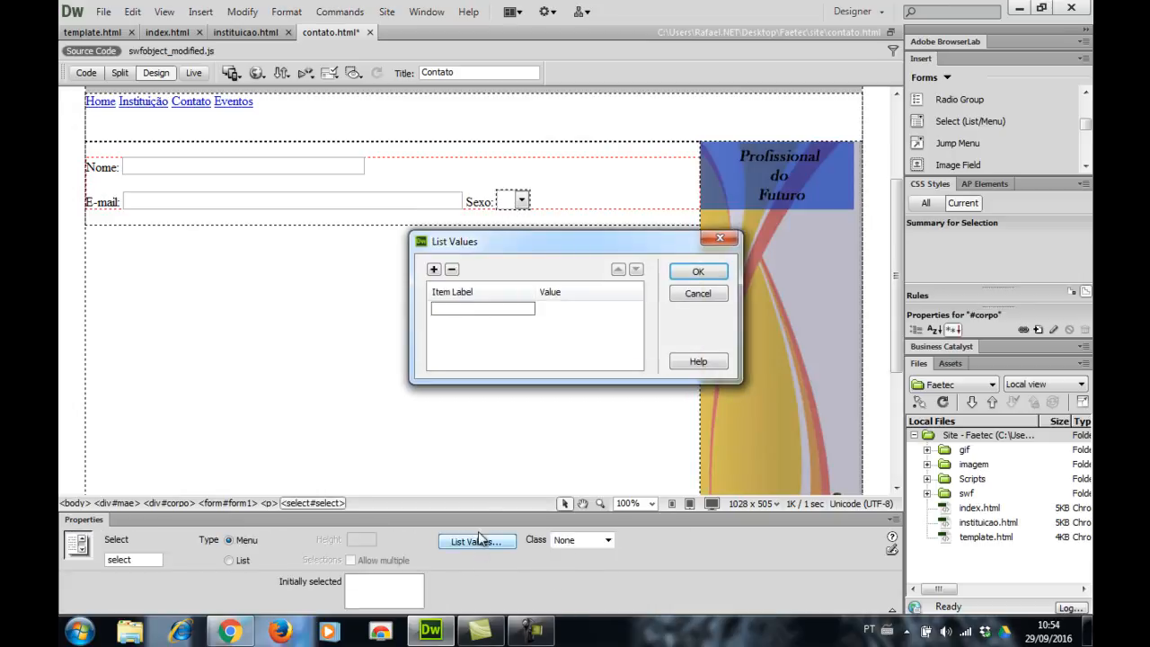
click(493, 310)
click(493, 309)
text(Selecionar...)
click(472, 336)
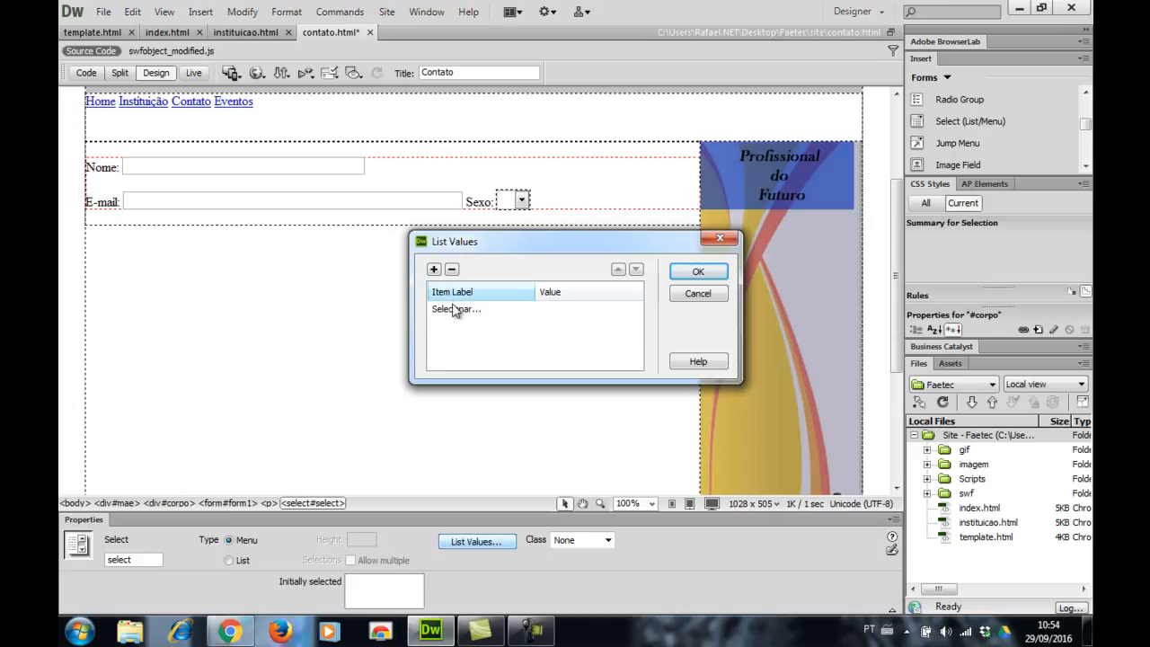
click(434, 269)
text(Masculino)
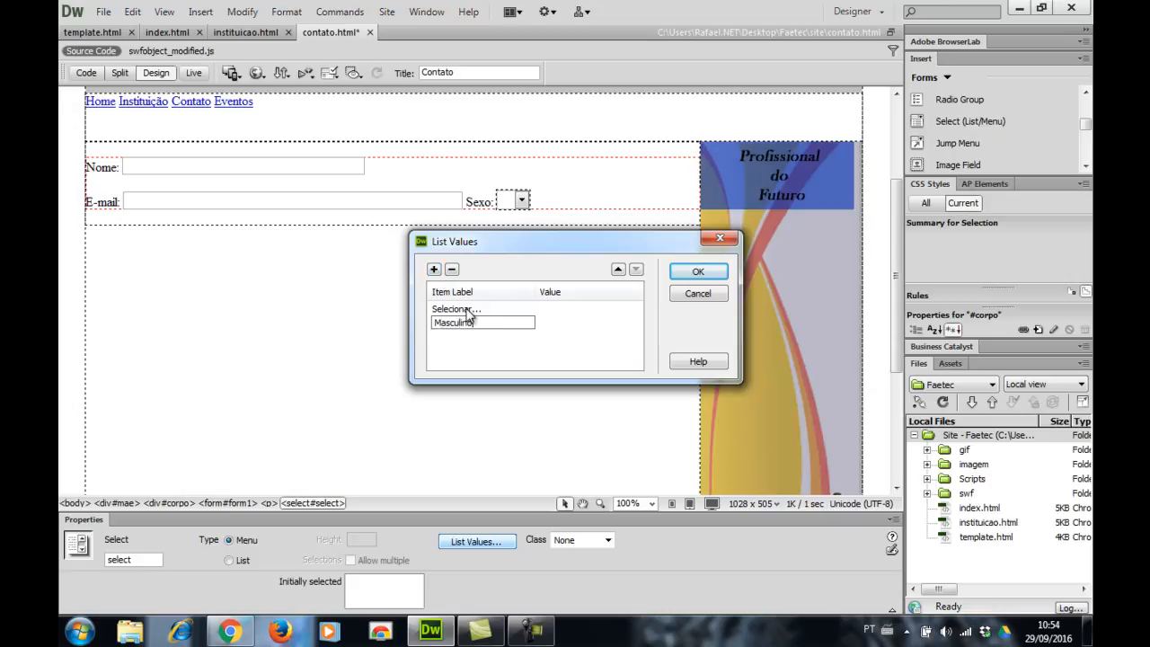
click(573, 323)
click(573, 323)
text(M)
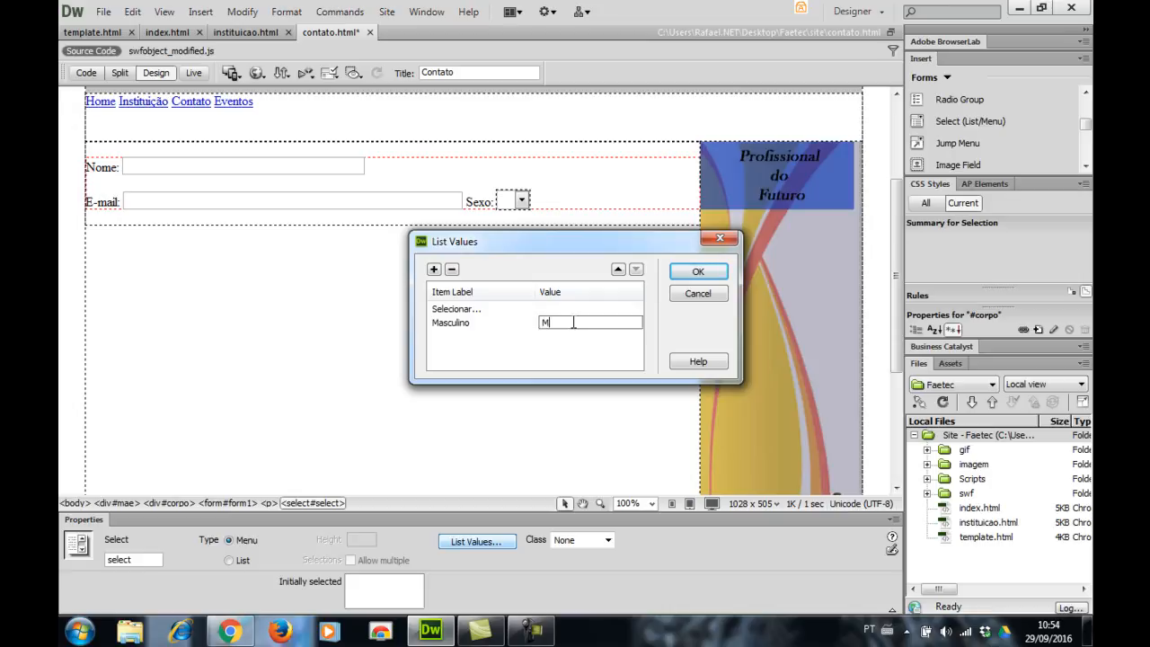
Add the item "Feminino" with value F to the Sexo menu and apply the list values.
click(434, 269)
text(Fem)
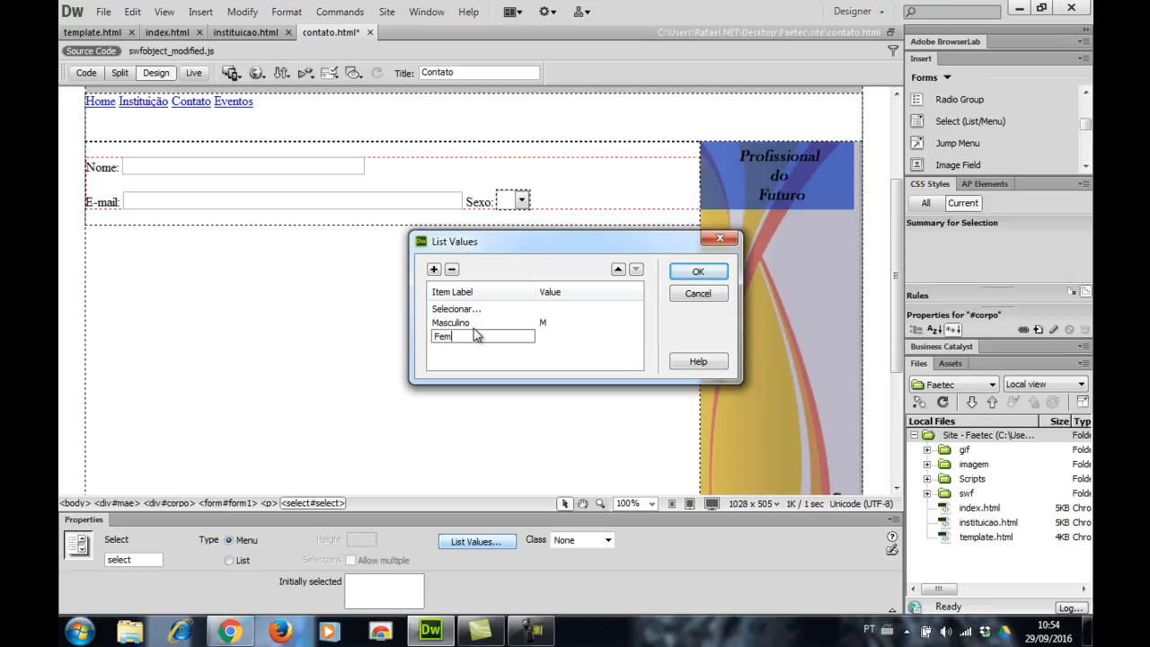
text(inino)
click(552, 337)
click(552, 336)
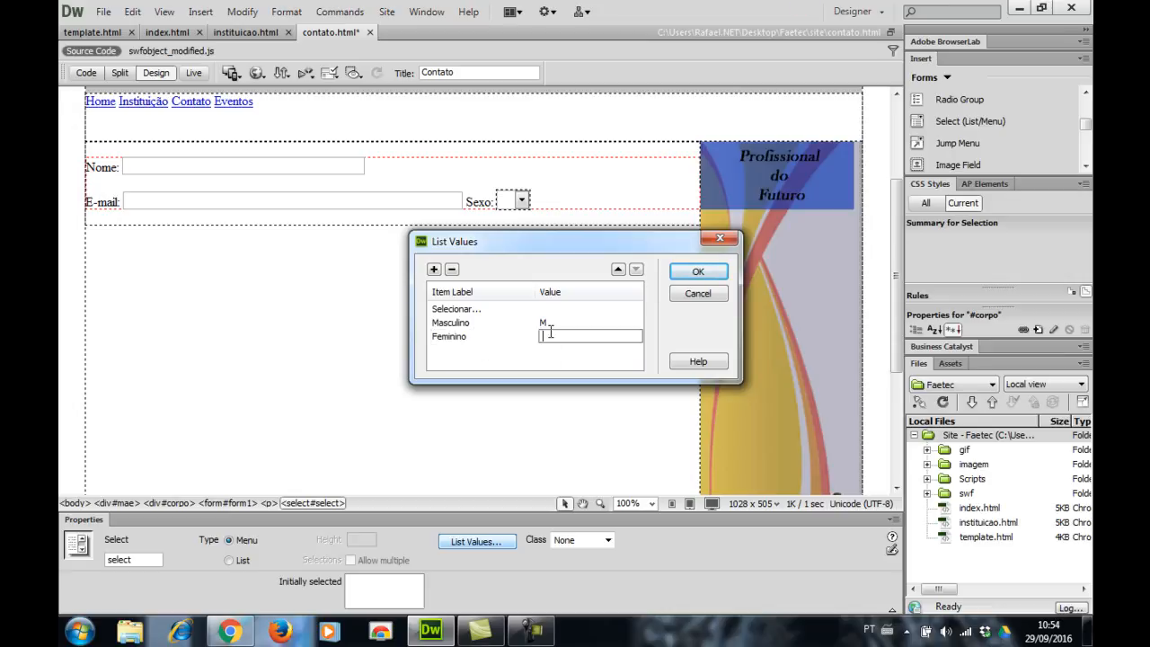
text(F)
click(697, 270)
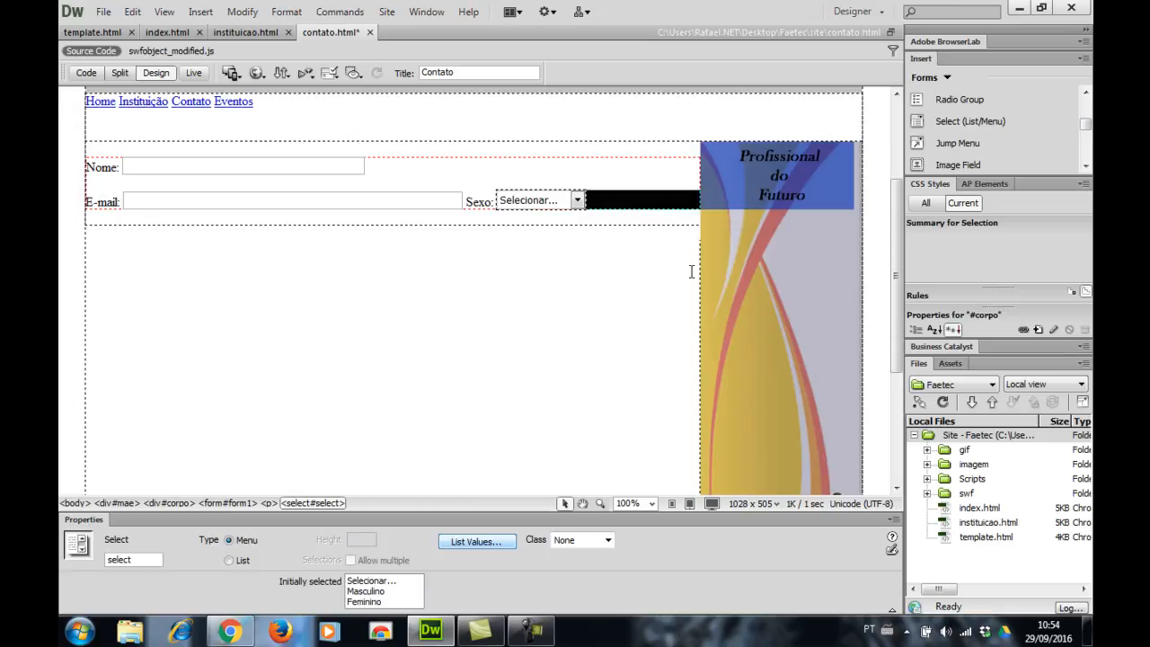
Add the label "Comentário:" below the E-mail line and insert a textarea with blank accessibility attributes in the paragraph beneath it.
click(624, 288)
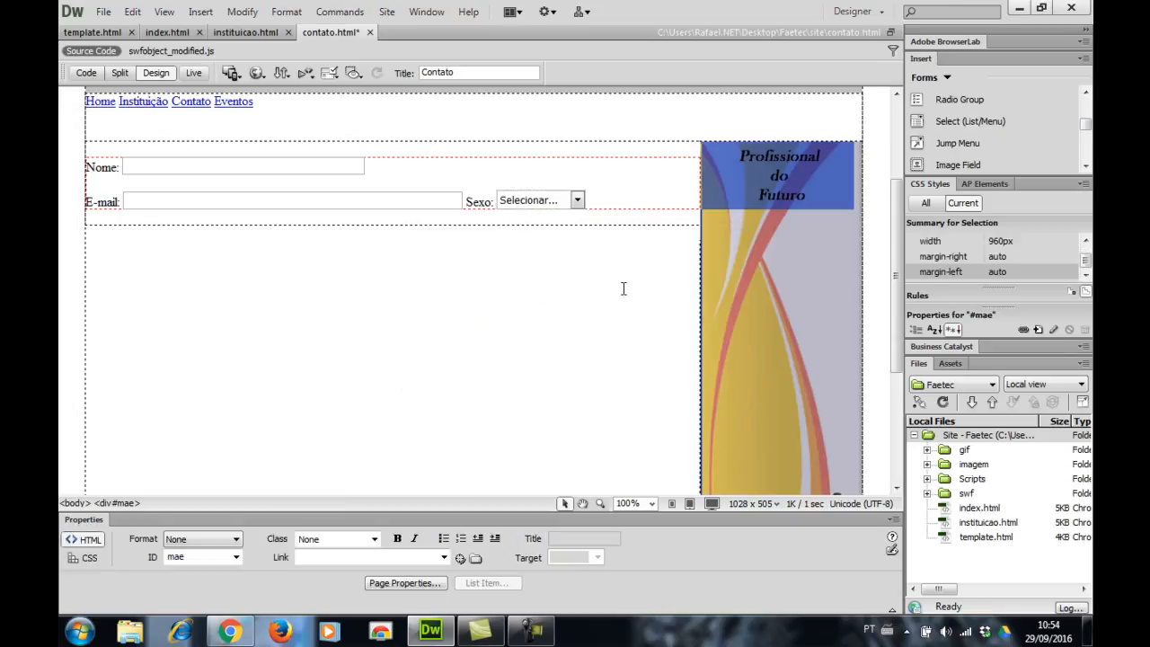
click(633, 200)
key(Return)
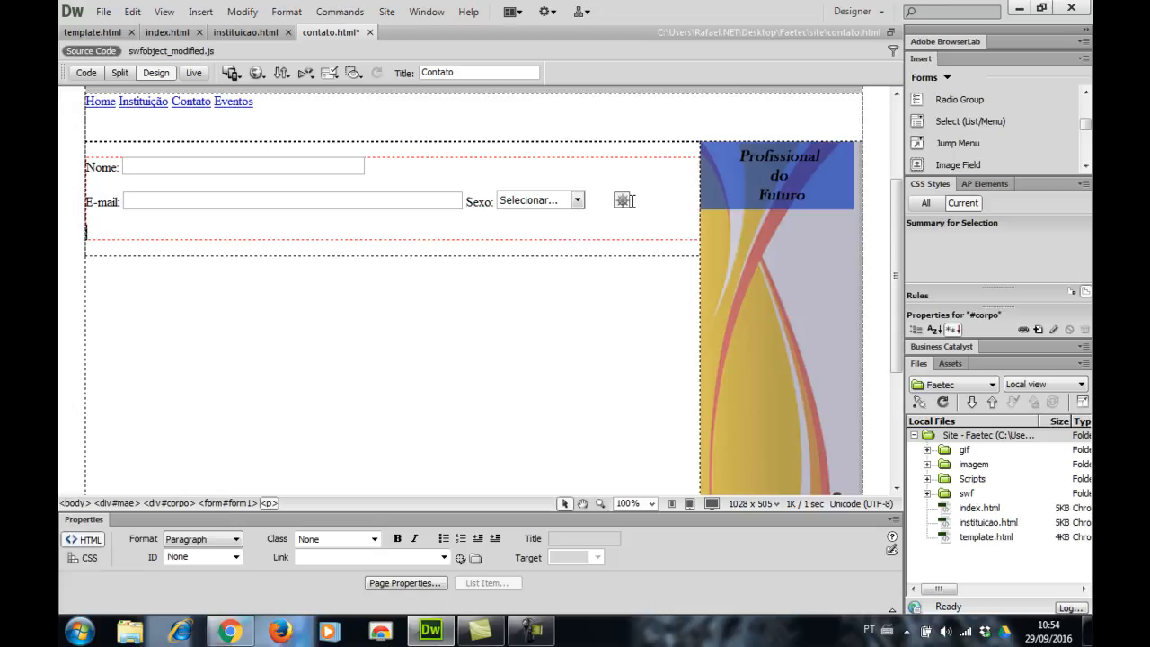
key(Return)
text(Come)
key(BackSpace)
text(ntário:)
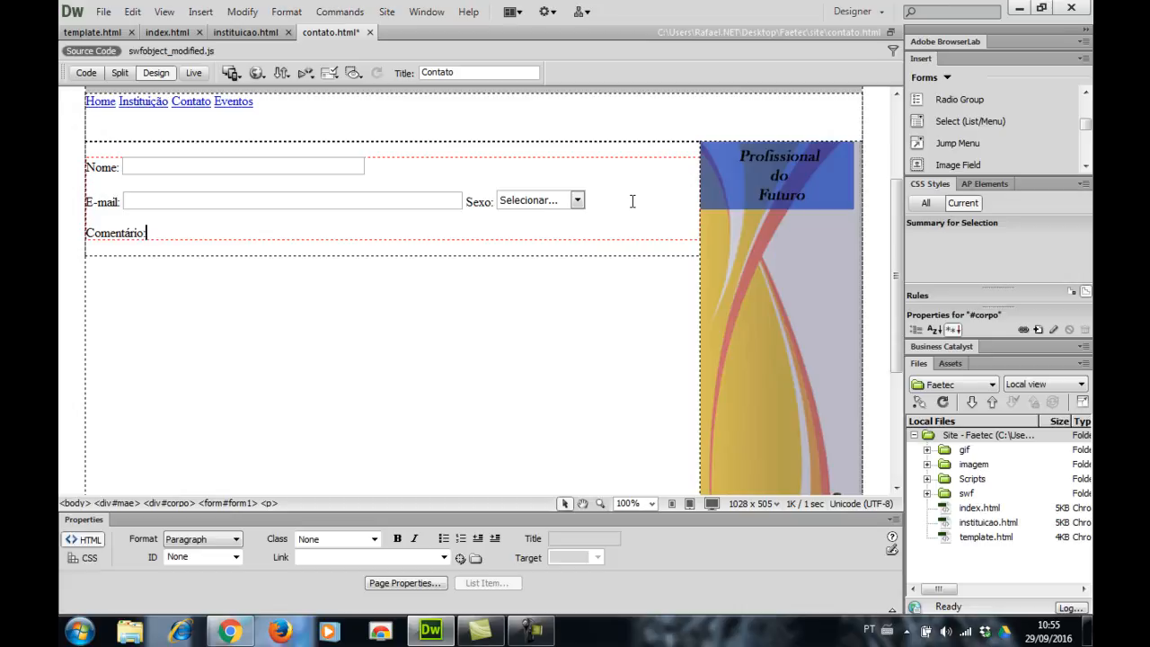
key(Return)
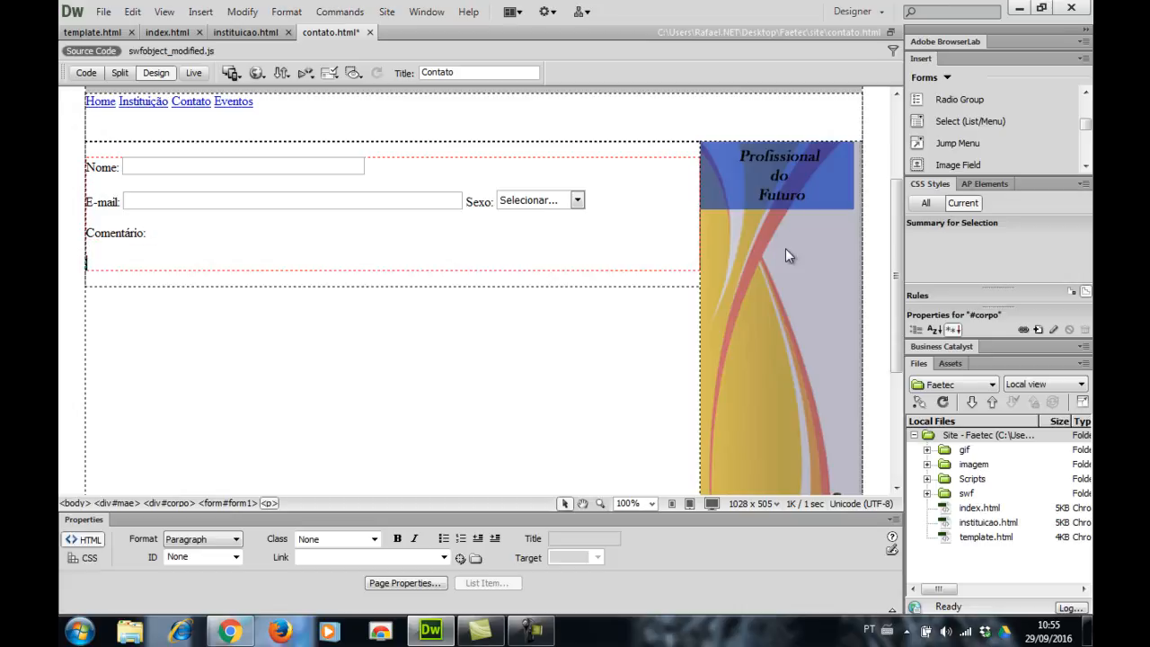
click(1087, 94)
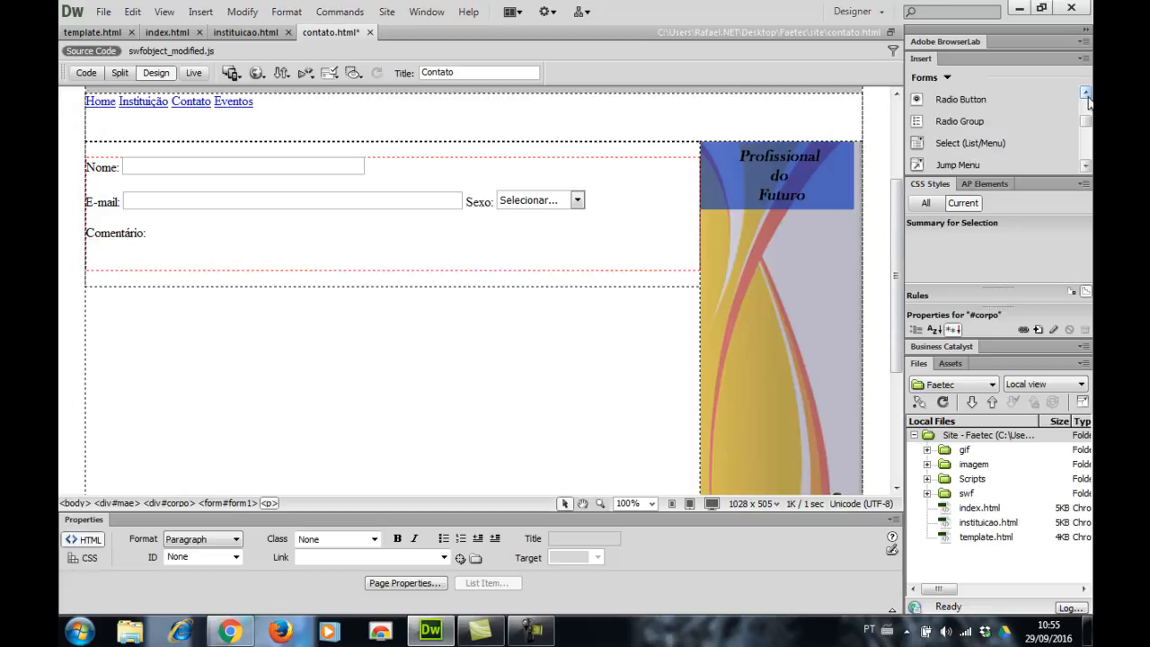
click(1087, 94)
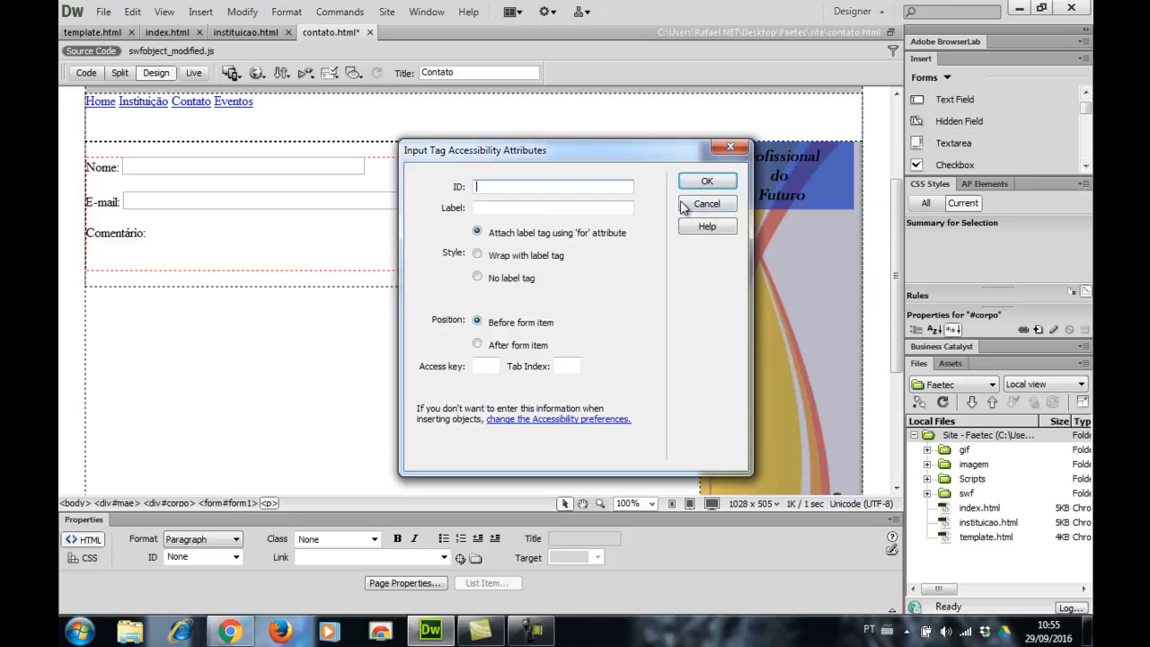
click(697, 182)
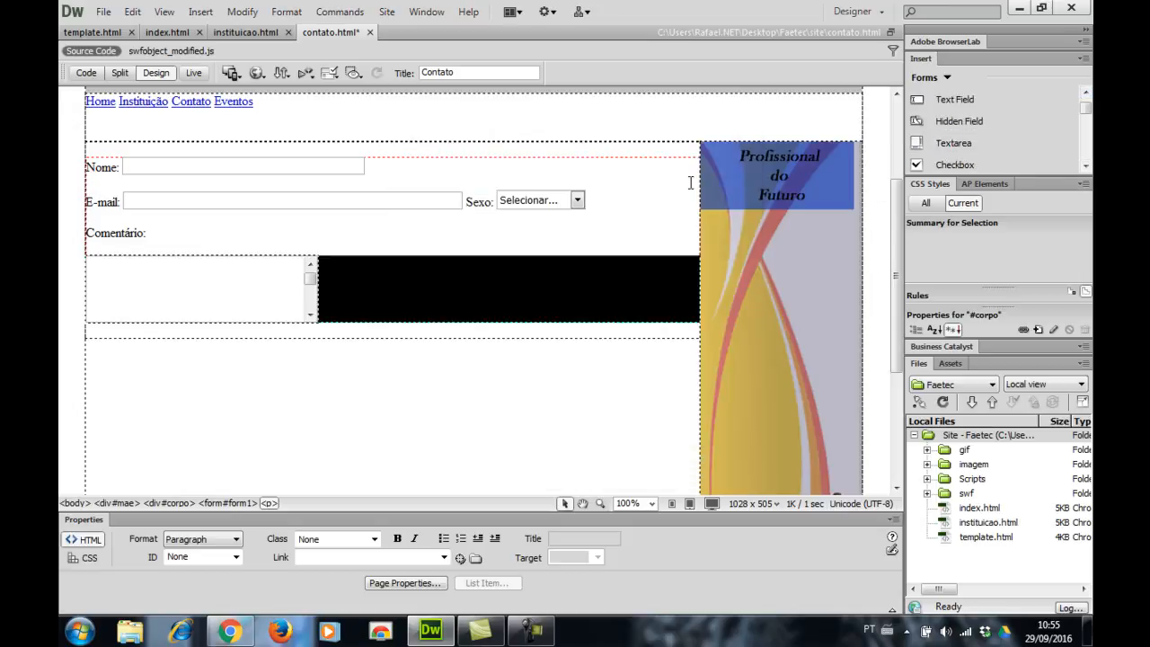
Set the character width of the Comentário textarea to 60.
click(309, 279)
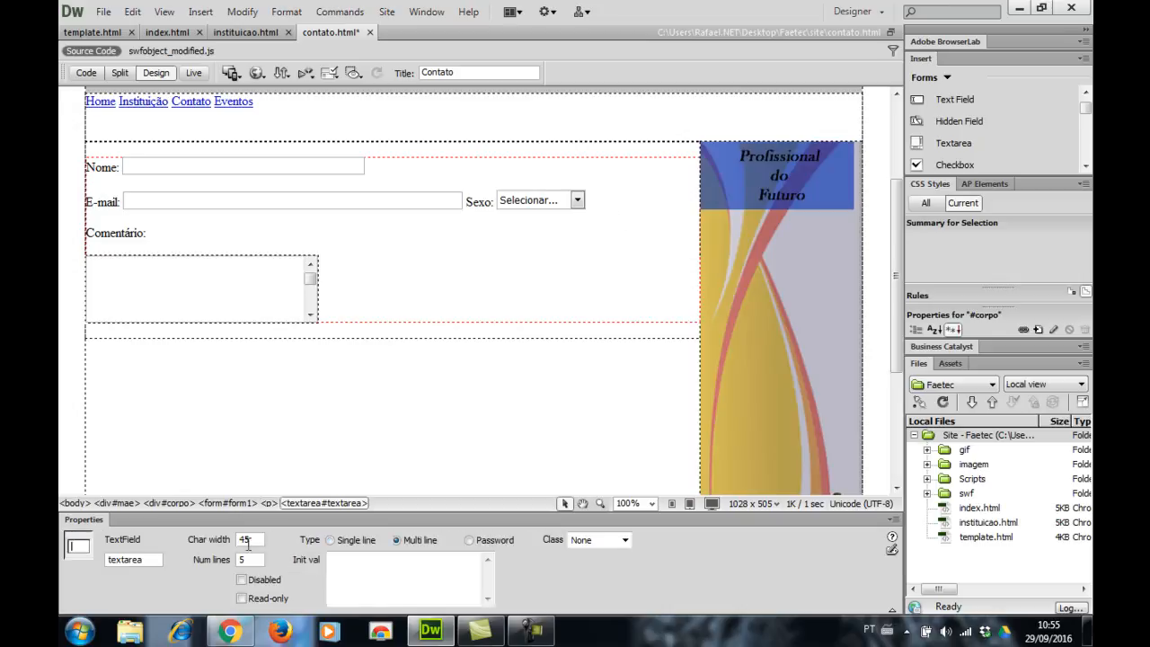
drag(246, 544, 216, 539)
key(Return)
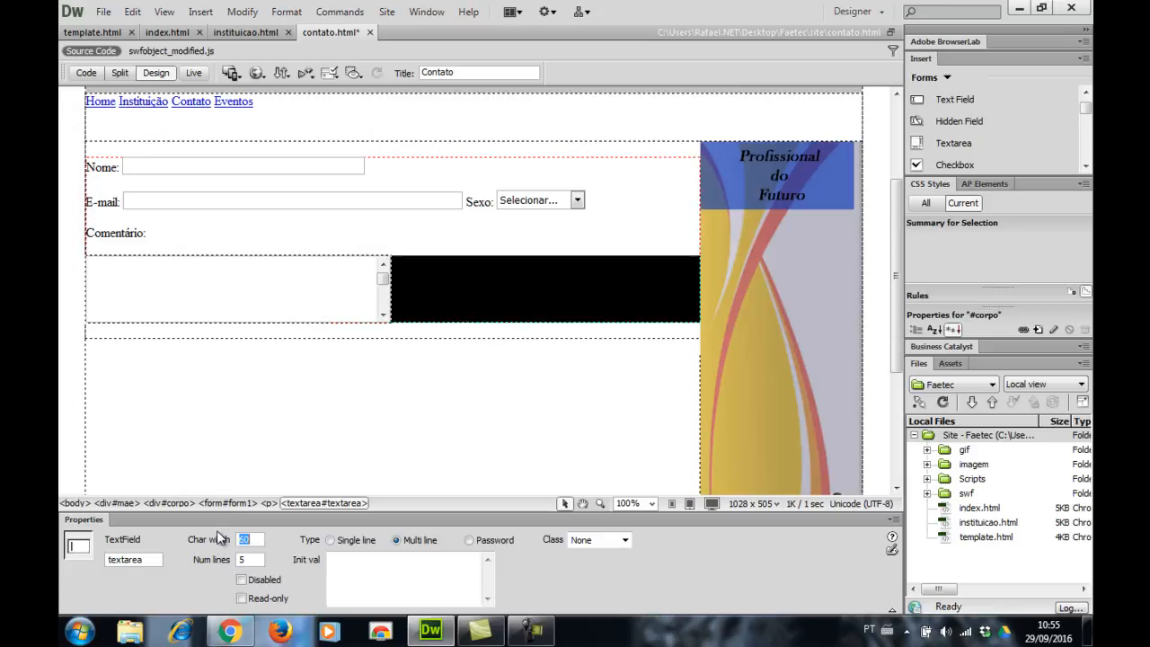
click(395, 302)
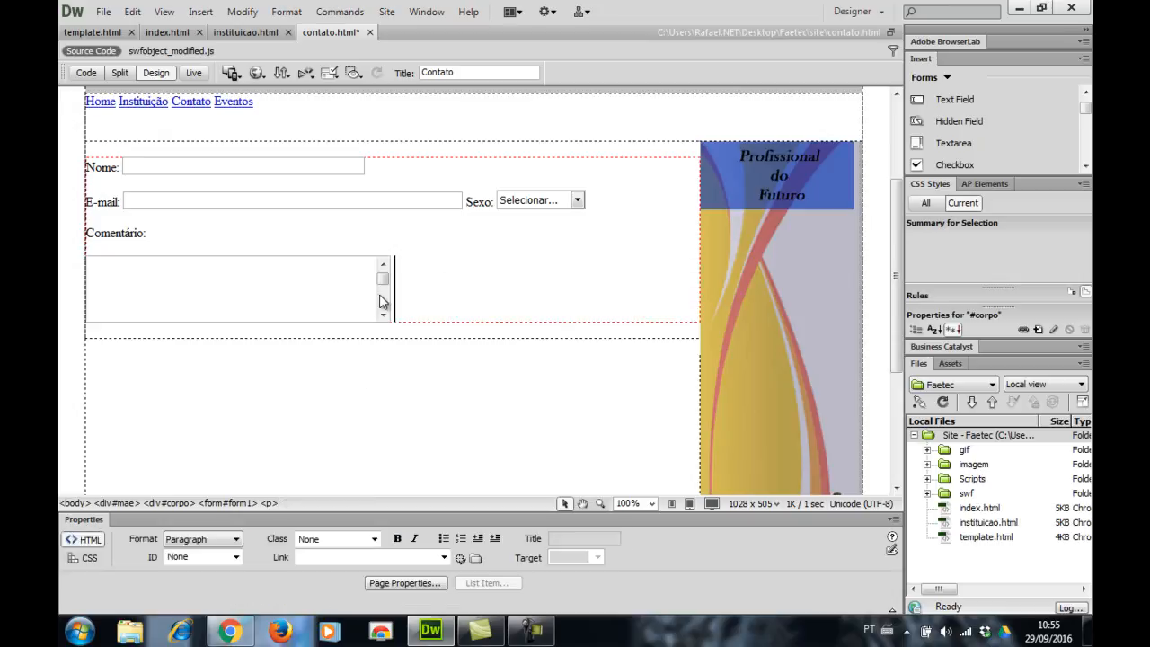
click(376, 302)
Insert a form button with blank accessibility attributes in a new paragraph below the Comentário textarea.
click(420, 300)
key(Return)
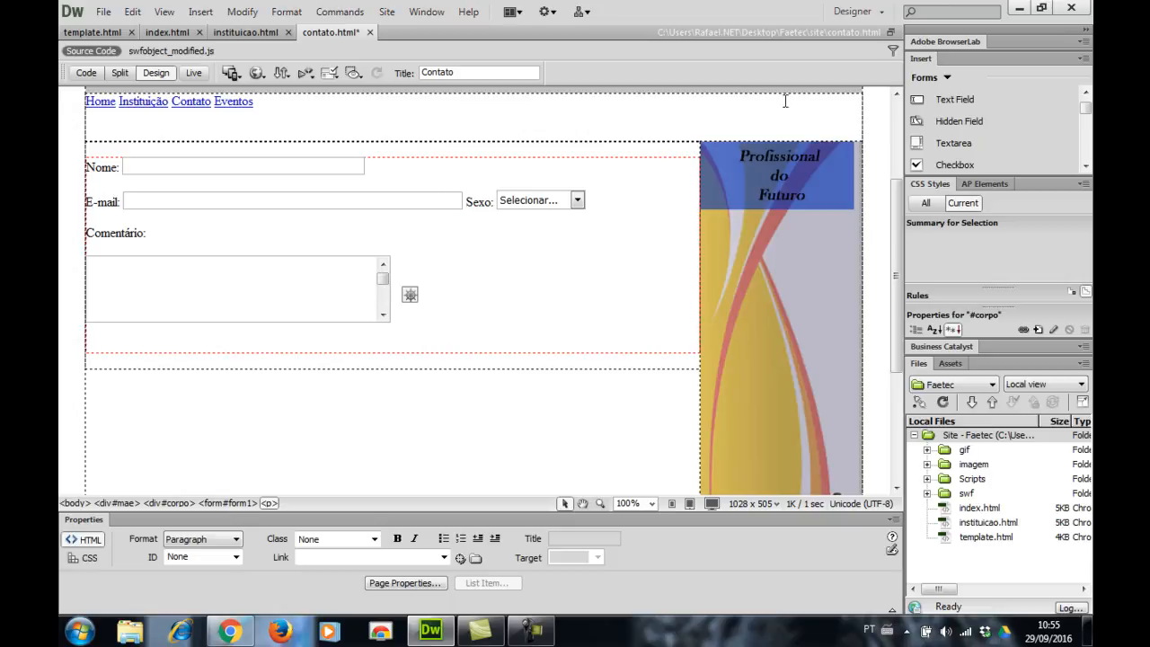
click(1087, 167)
click(1087, 169)
click(1088, 168)
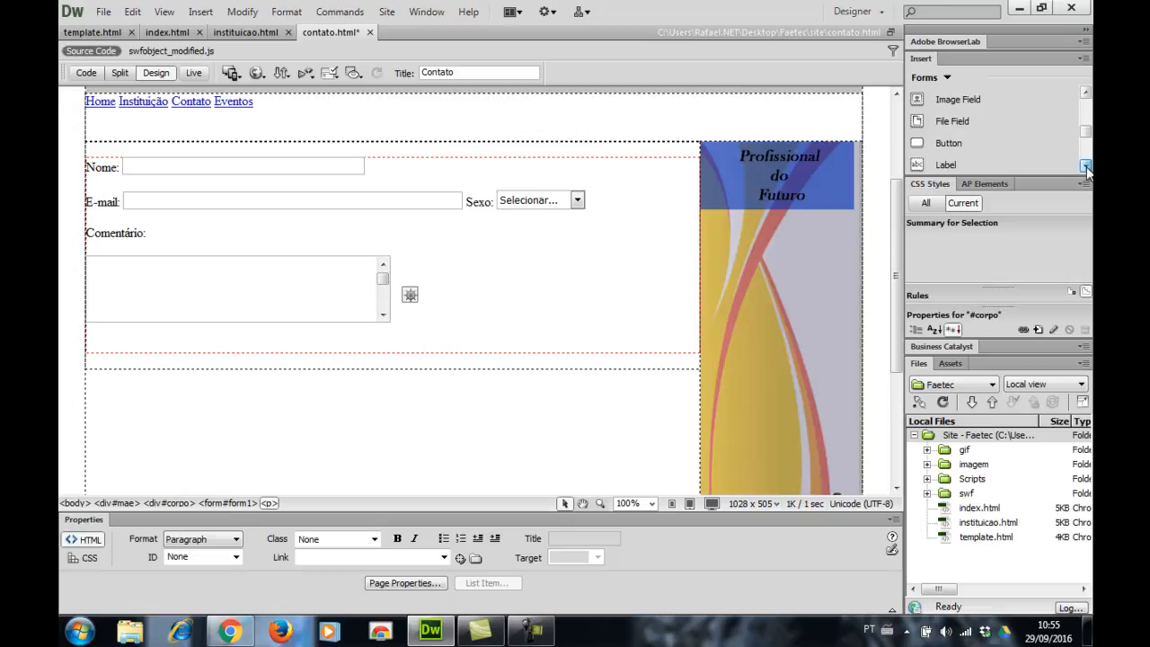
click(943, 144)
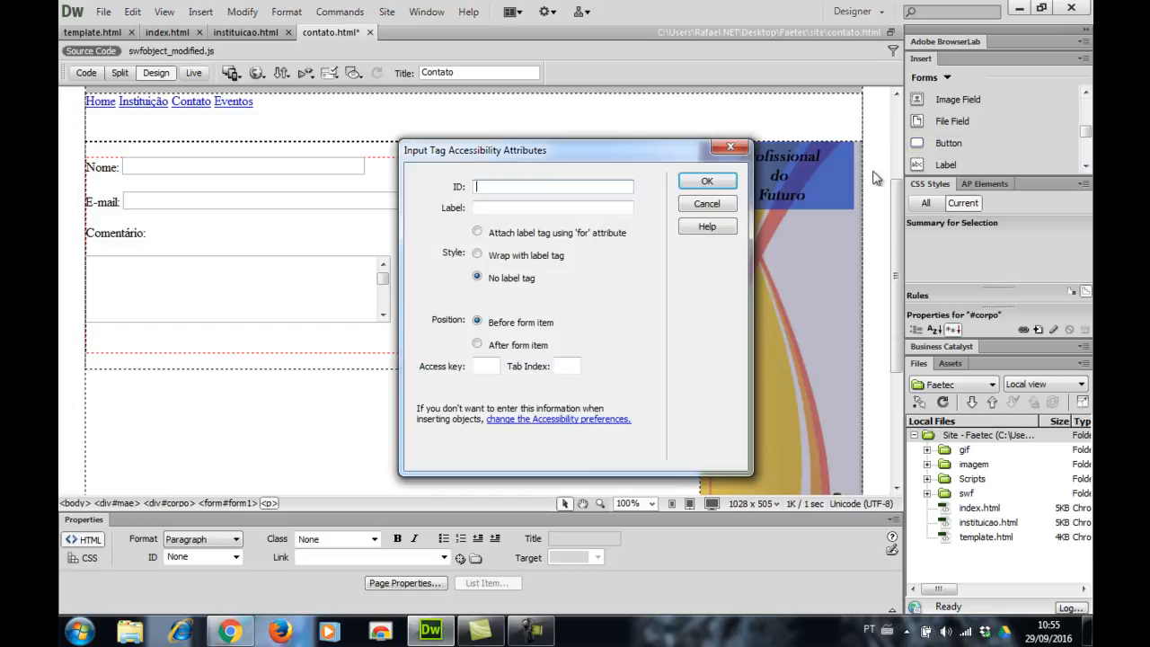
click(706, 182)
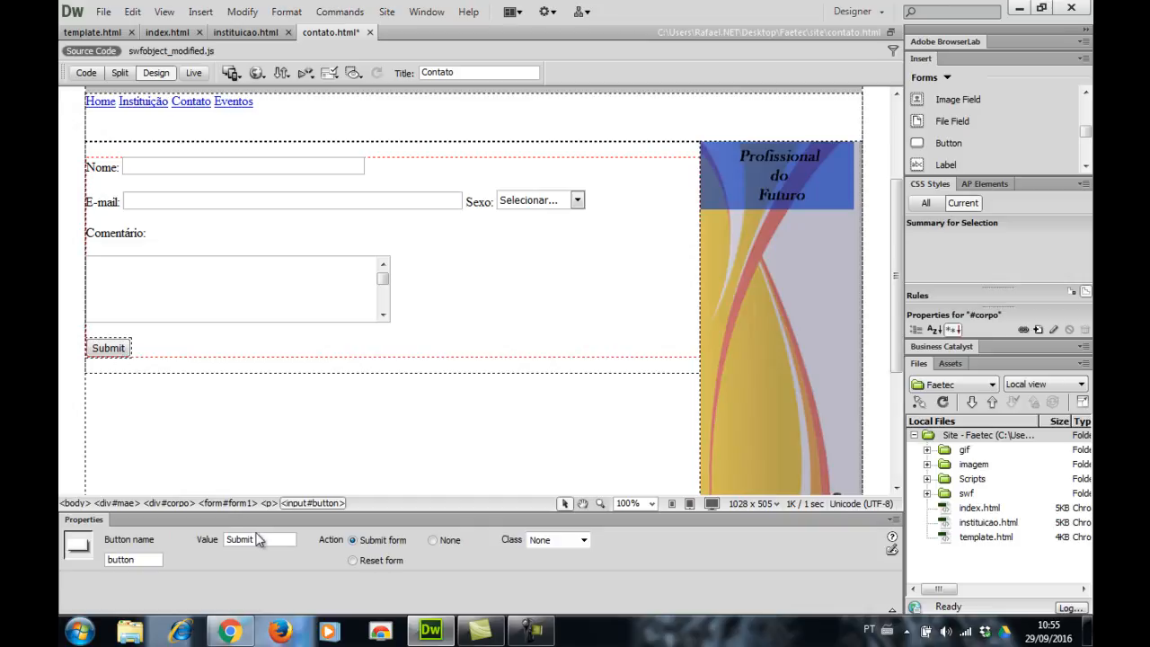
Change the value of the form's submit button to "Enviar".
drag(266, 539, 198, 538)
text(Enviar)
key(Return)
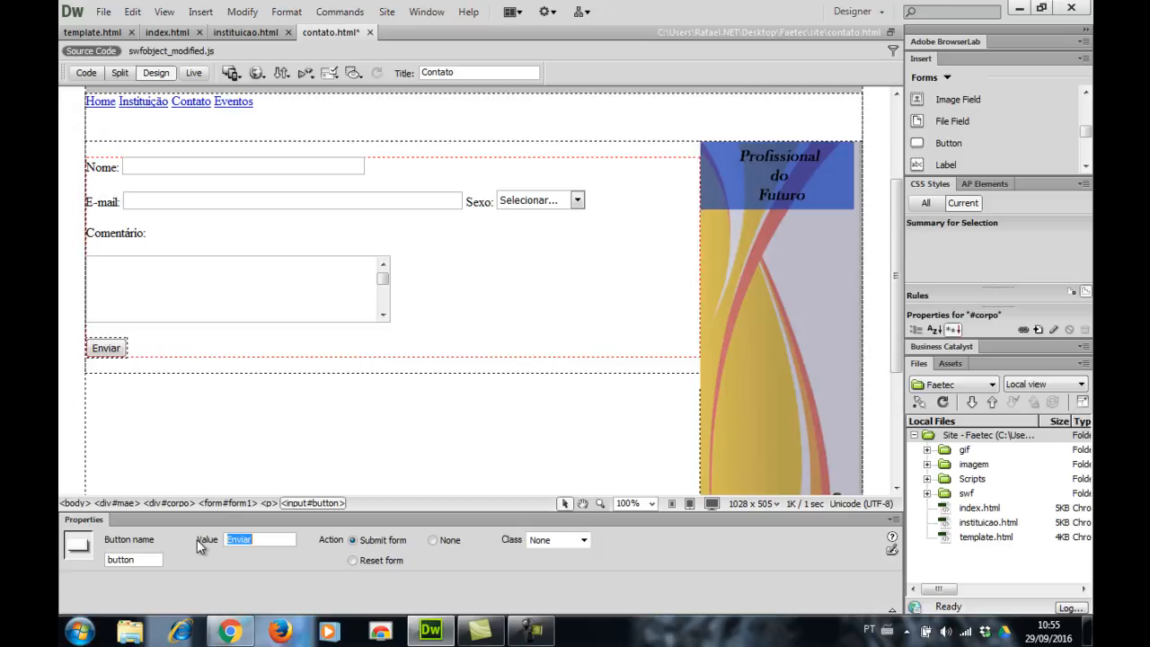
click(437, 300)
scroll(437, 300, up, 3)
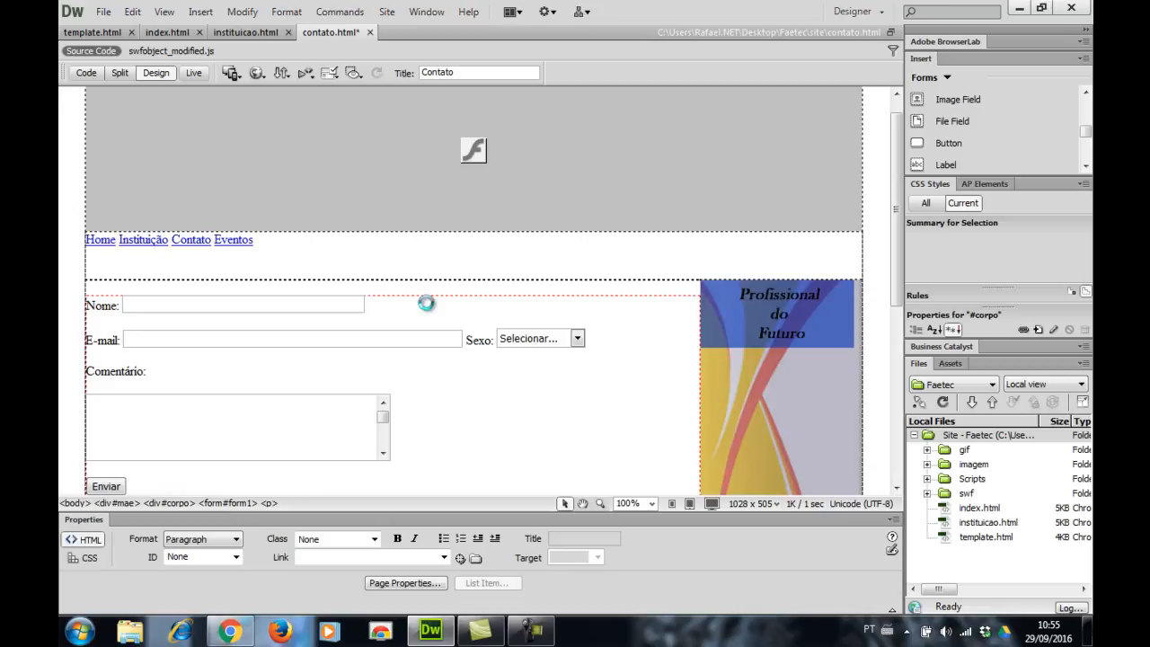
Save contato.html and save a copy of the instituicao page in the site folder as eventos.
key(ctrl+s)
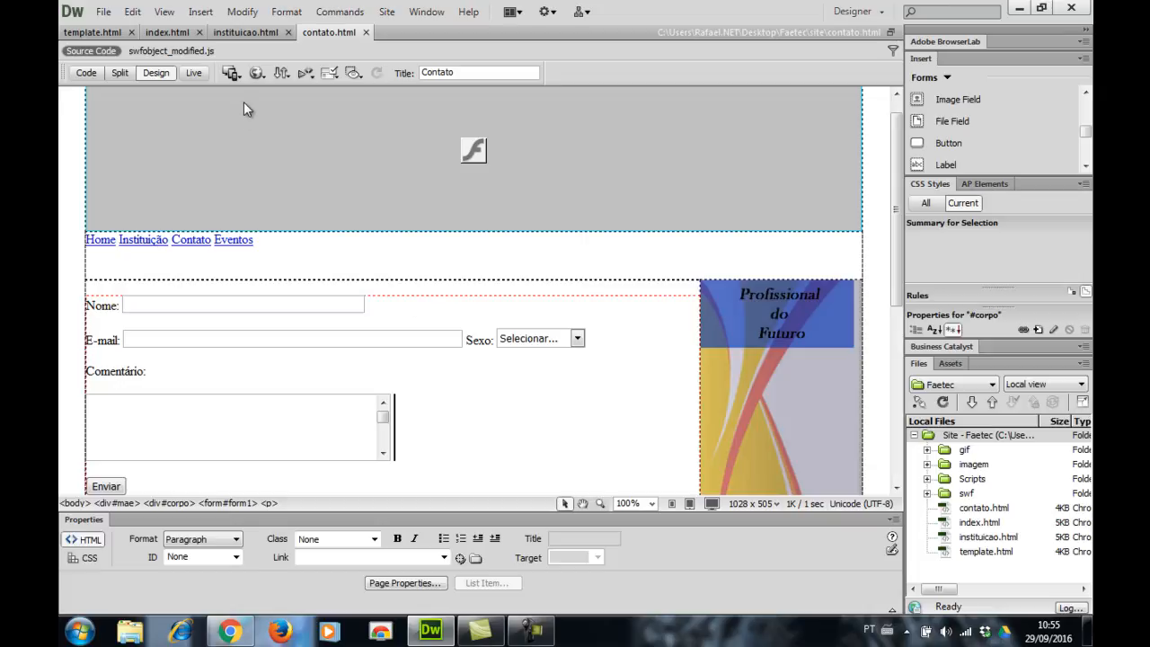
click(251, 34)
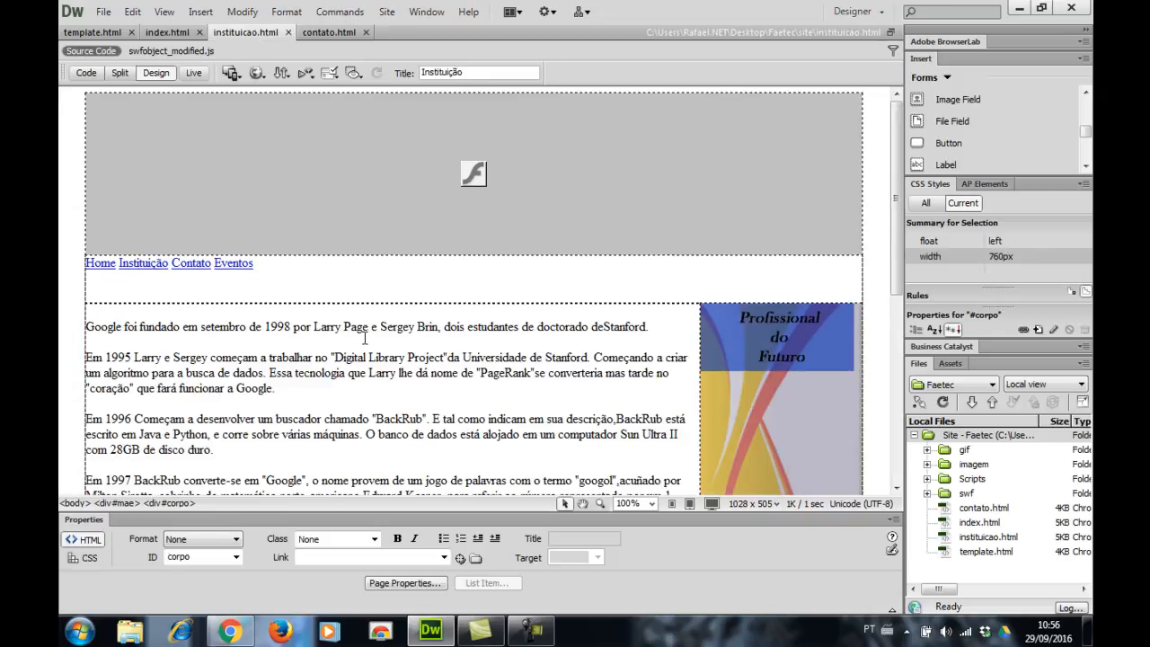
click(101, 12)
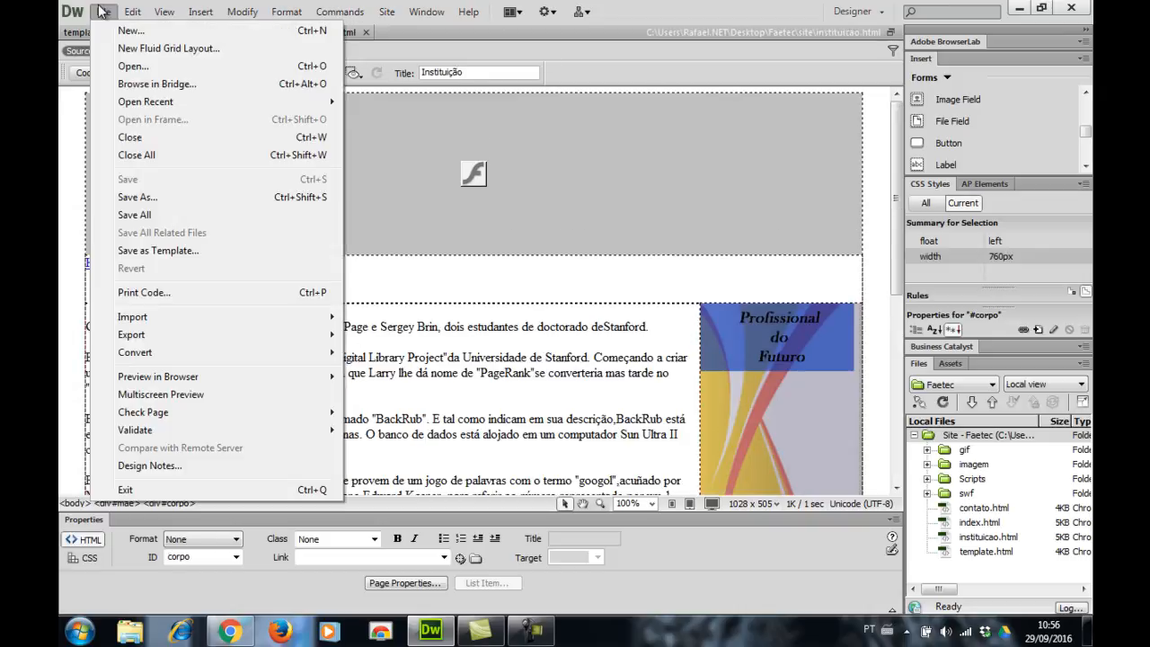
click(154, 196)
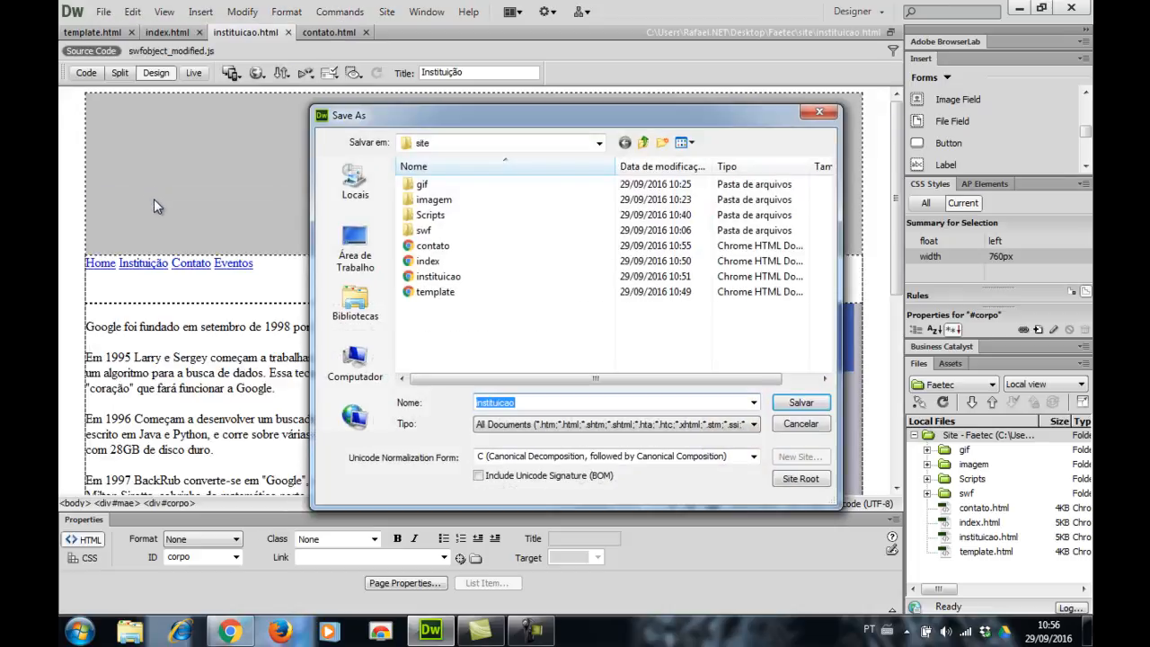
text(eventos)
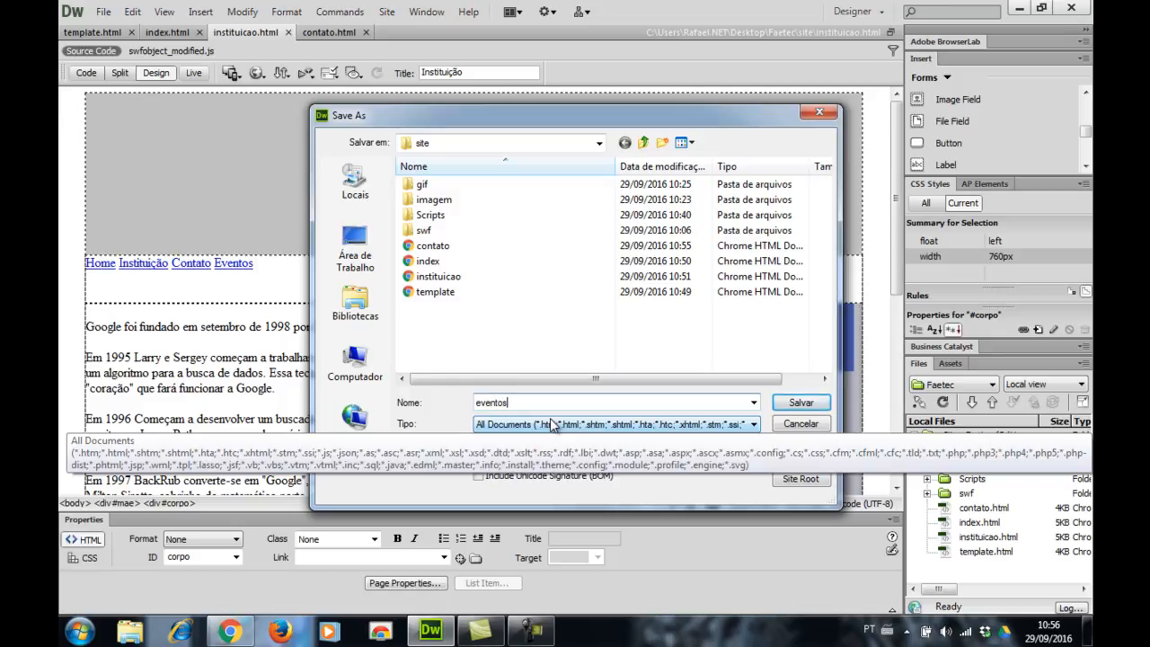
click(817, 407)
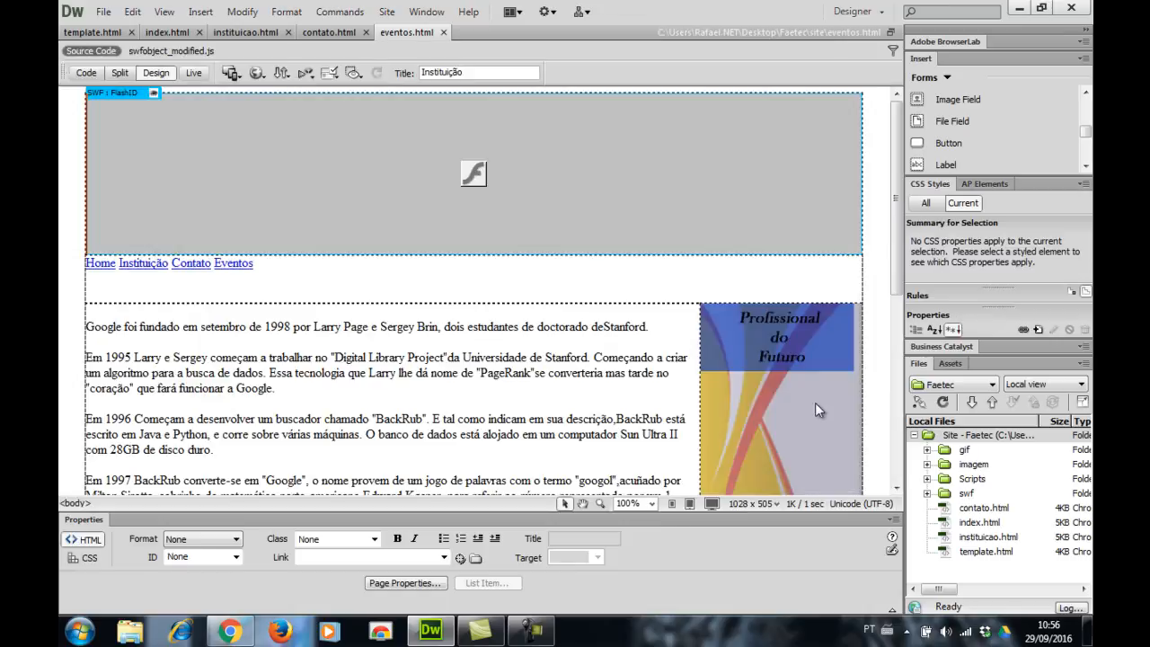
click(814, 402)
Delete all the Google history text from the content area of eventos.html.
scroll(814, 403, down, 4)
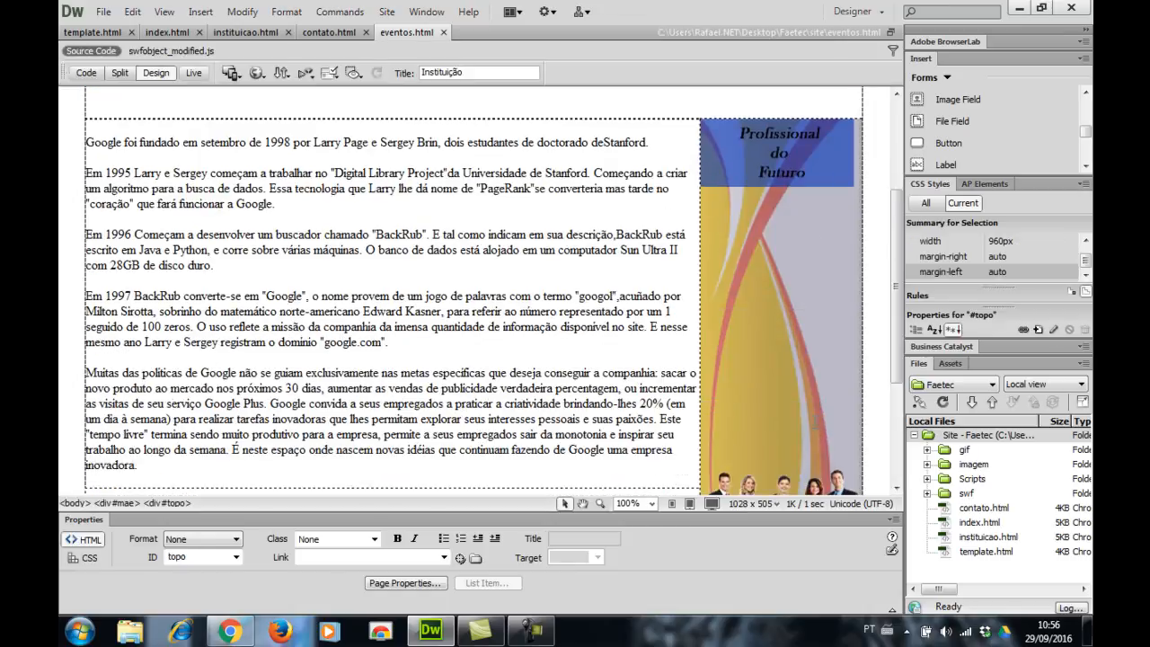
drag(159, 467, 64, 147)
click(65, 141)
key(Delete)
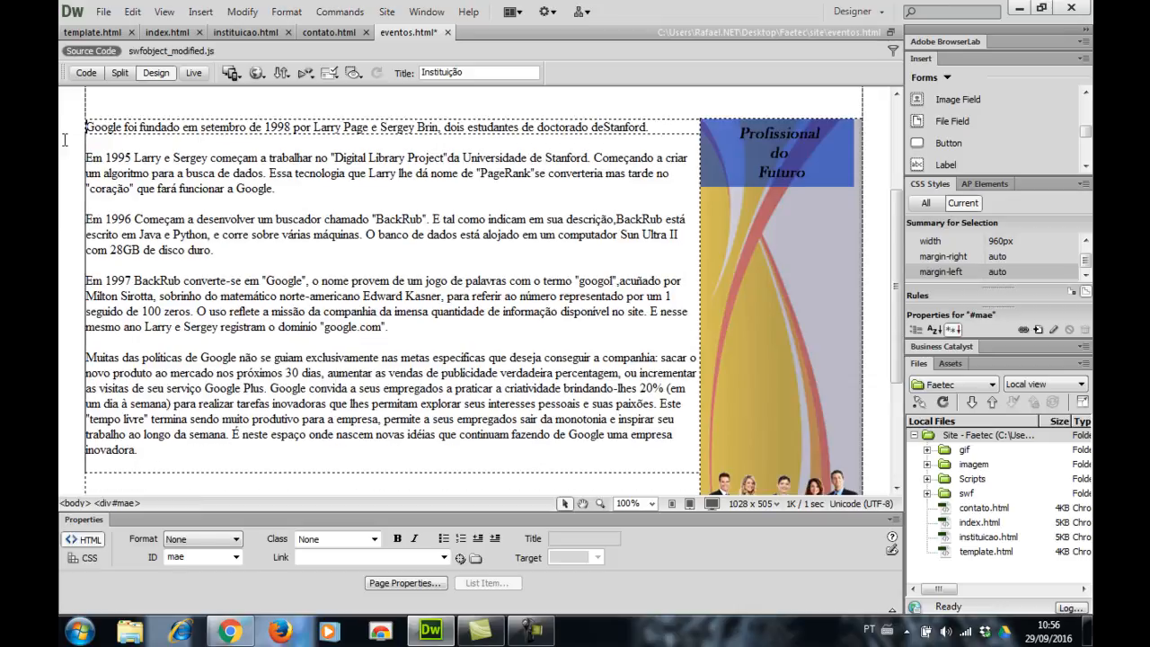
drag(152, 451, 64, 146)
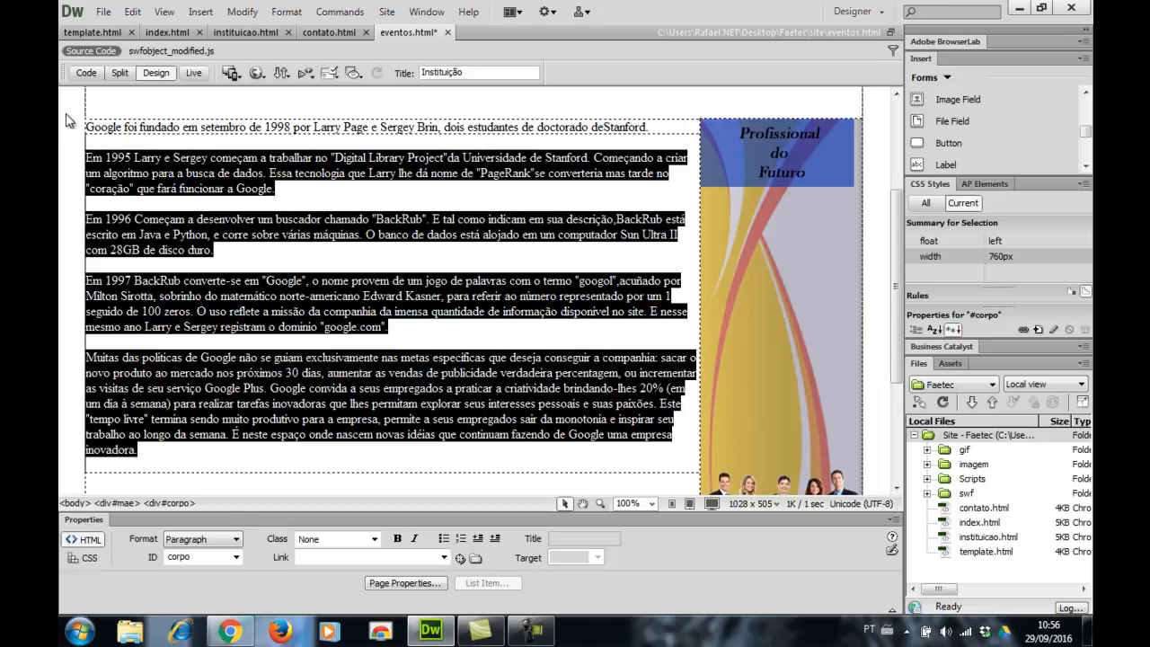
key(Delete)
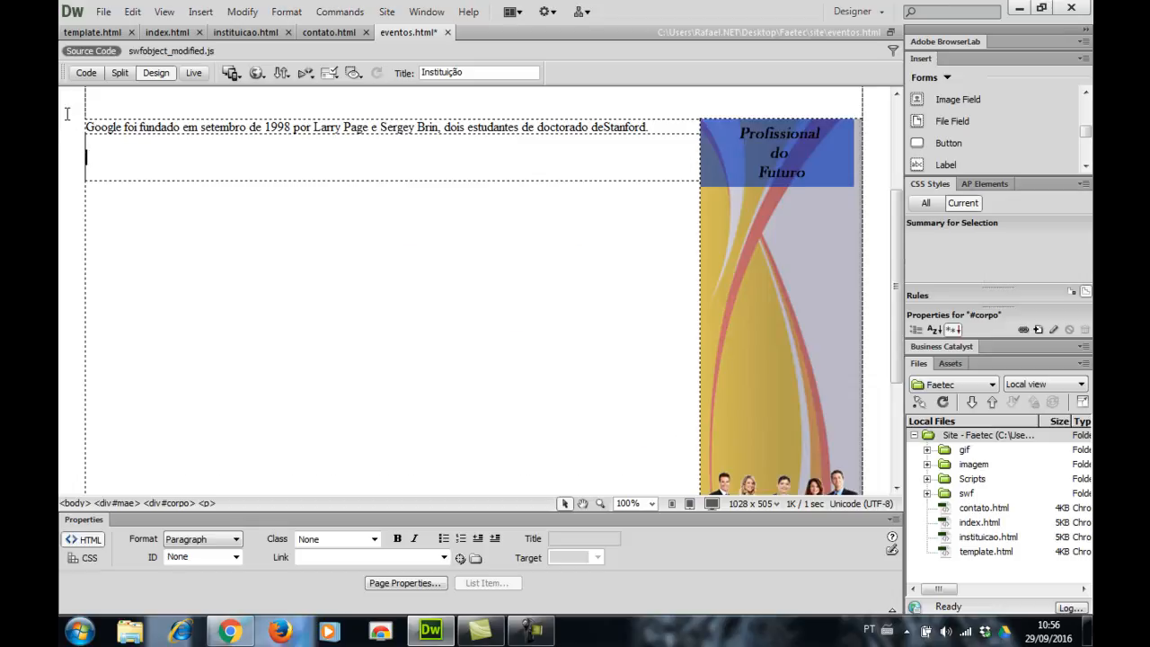
click(241, 130)
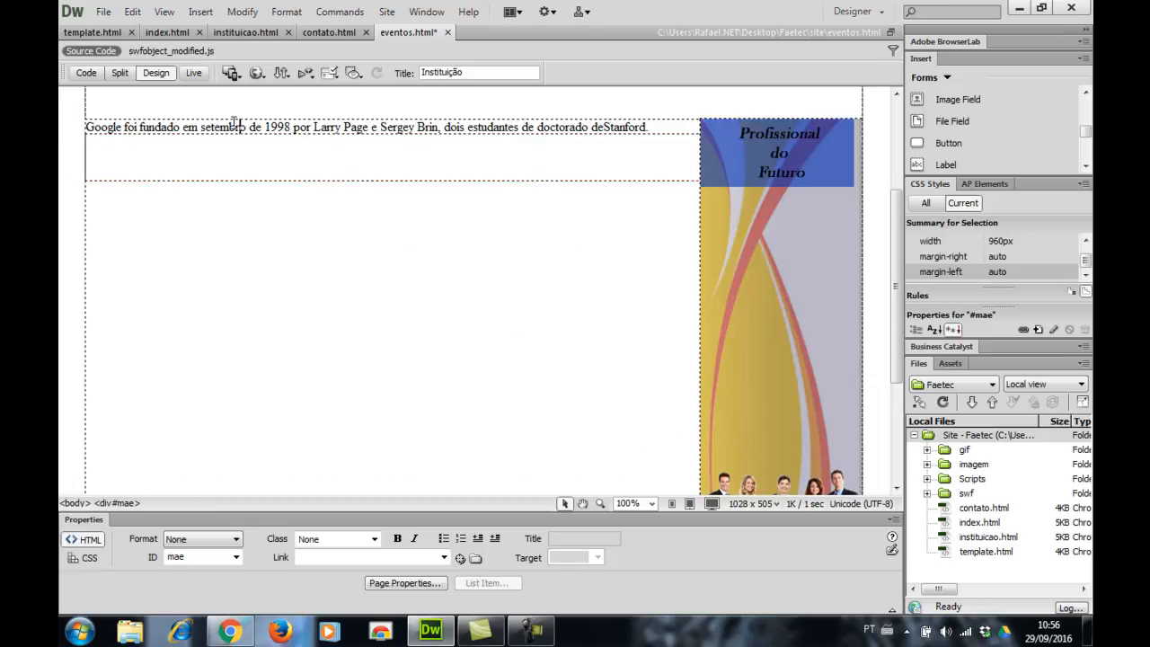
click(653, 128)
drag(653, 127, 89, 134)
key(Delete)
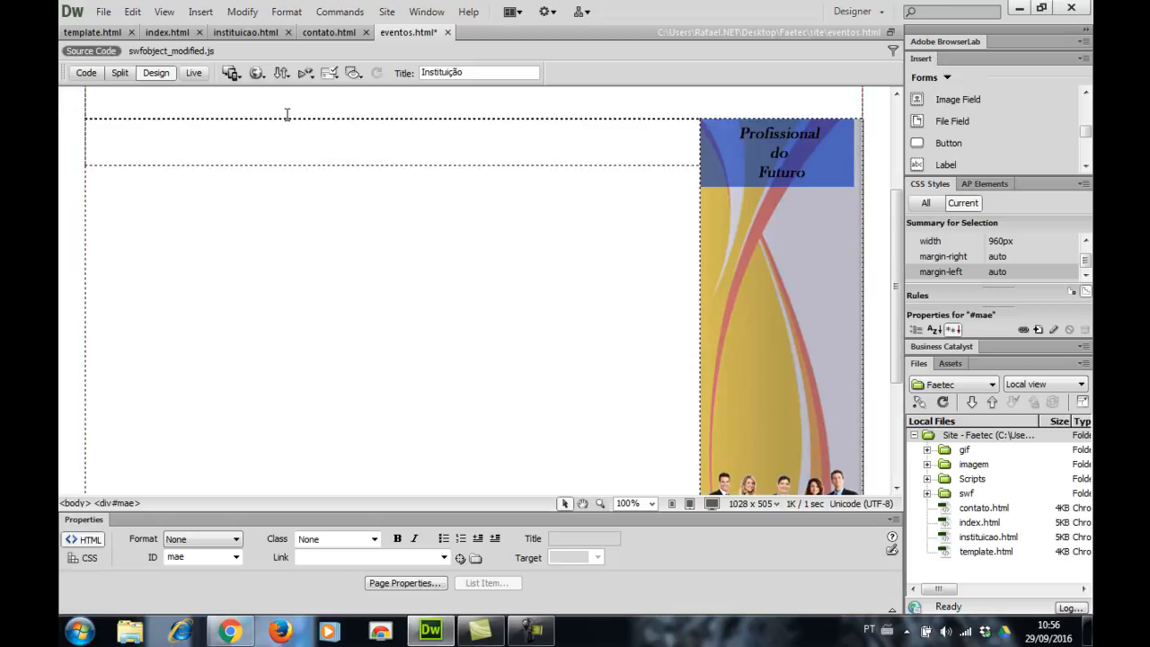
Insert a table with 2 rows, 2 columns, 750 pixels width, border thickness 0 and a top header in the empty content area.
click(284, 147)
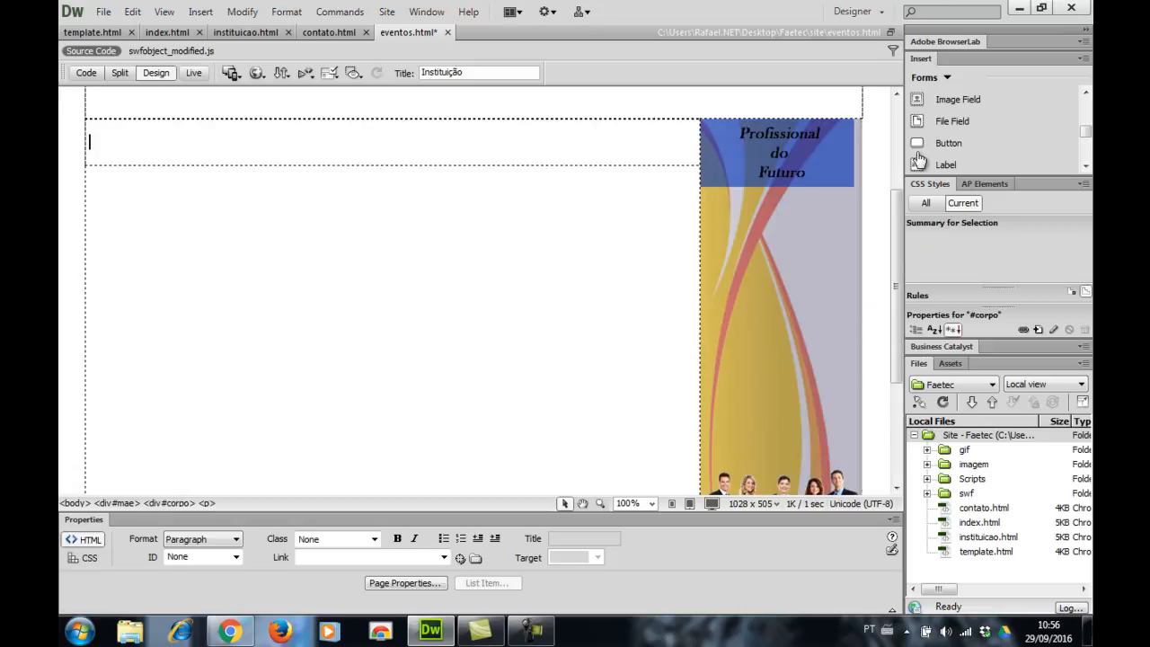
click(953, 83)
click(964, 48)
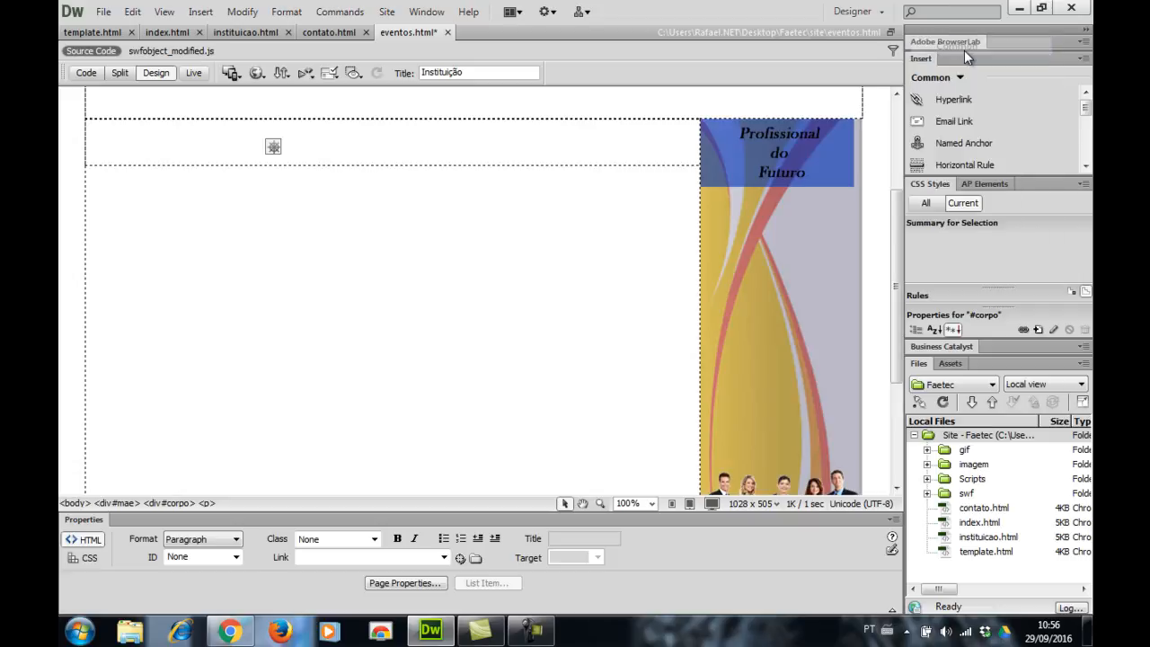
click(1086, 168)
click(953, 120)
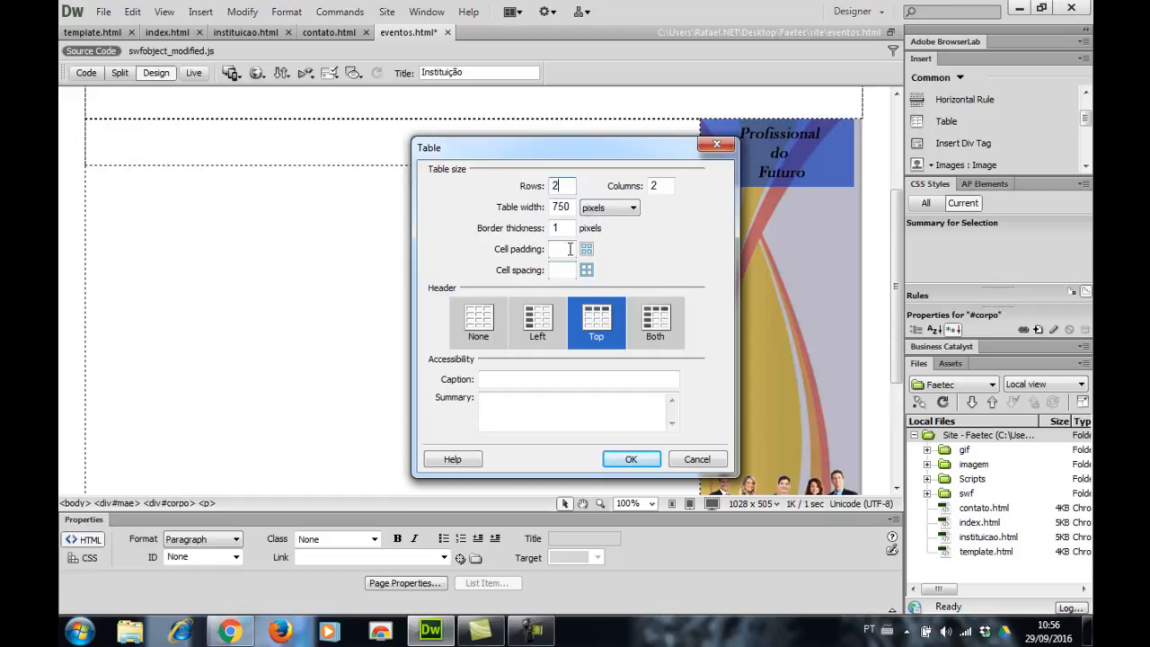
double_click(552, 229)
text(0)
click(630, 459)
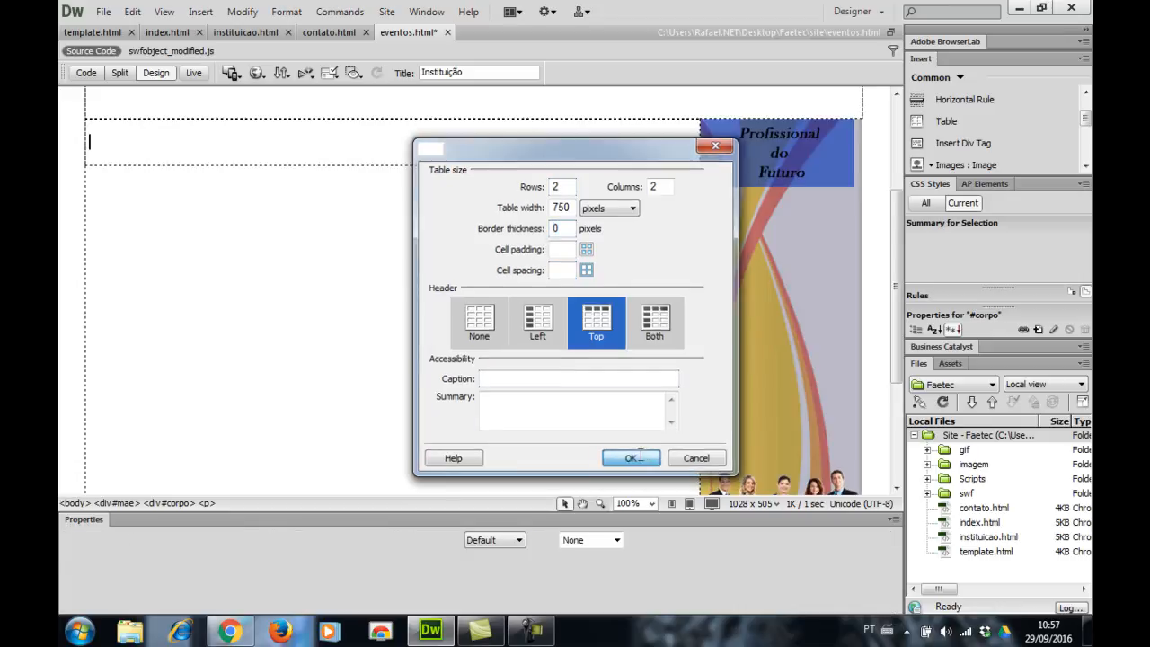
click(520, 362)
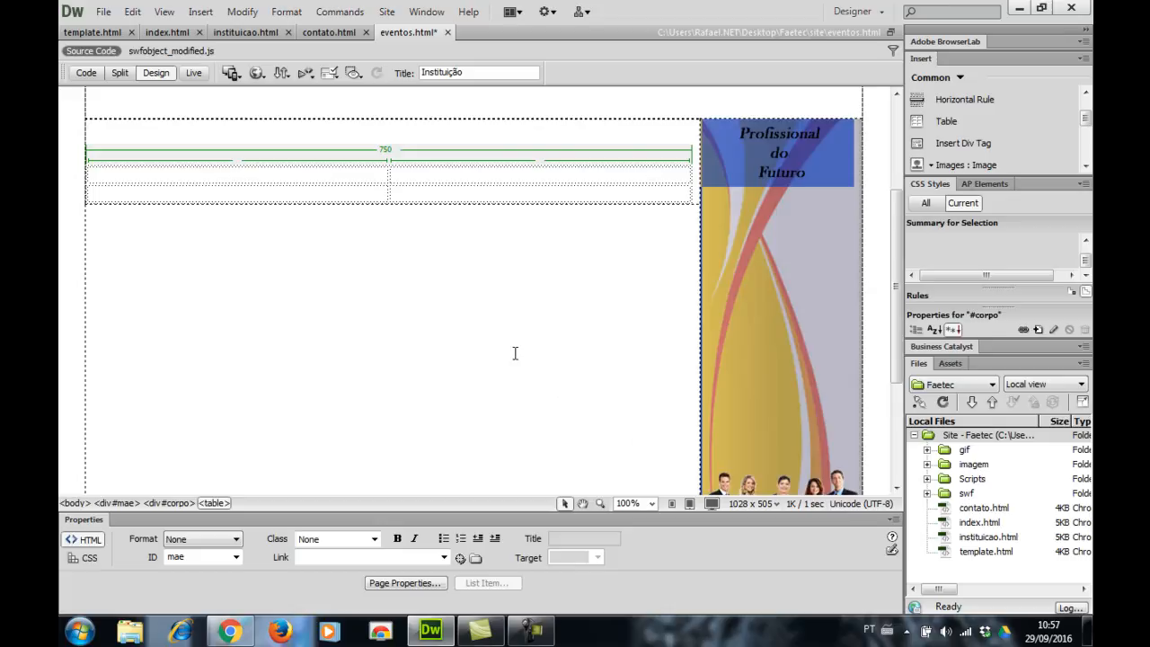
Insert the image faetec1 from the imagem folder into the table's first upper cell, leaving the alternate text blank.
click(365, 181)
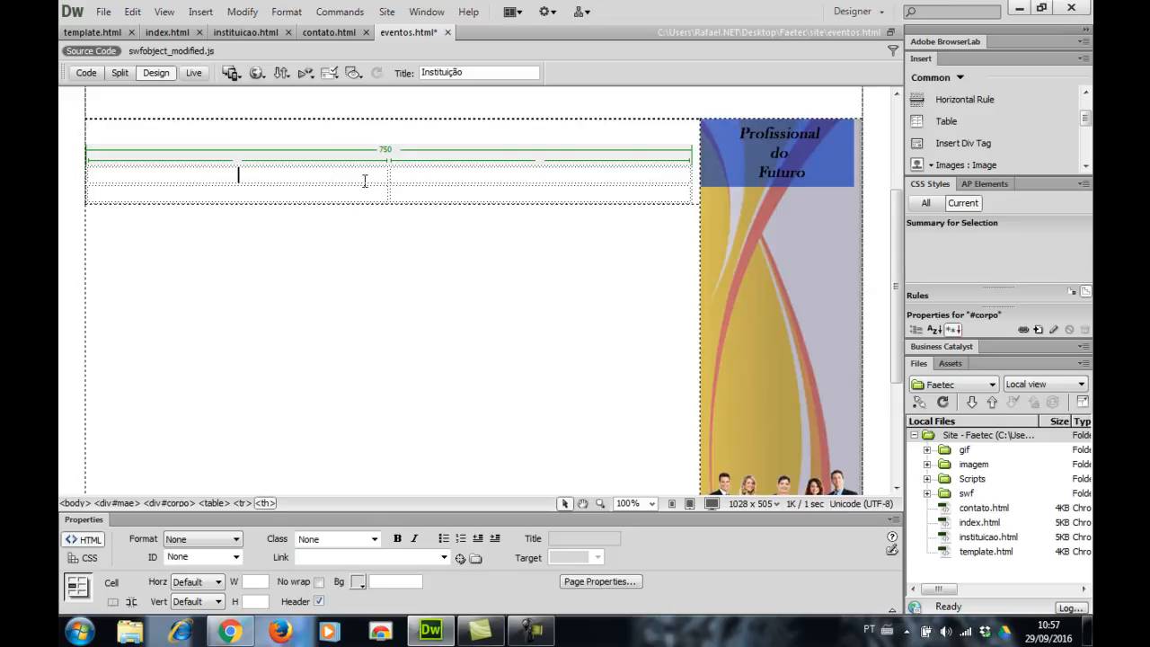
click(932, 166)
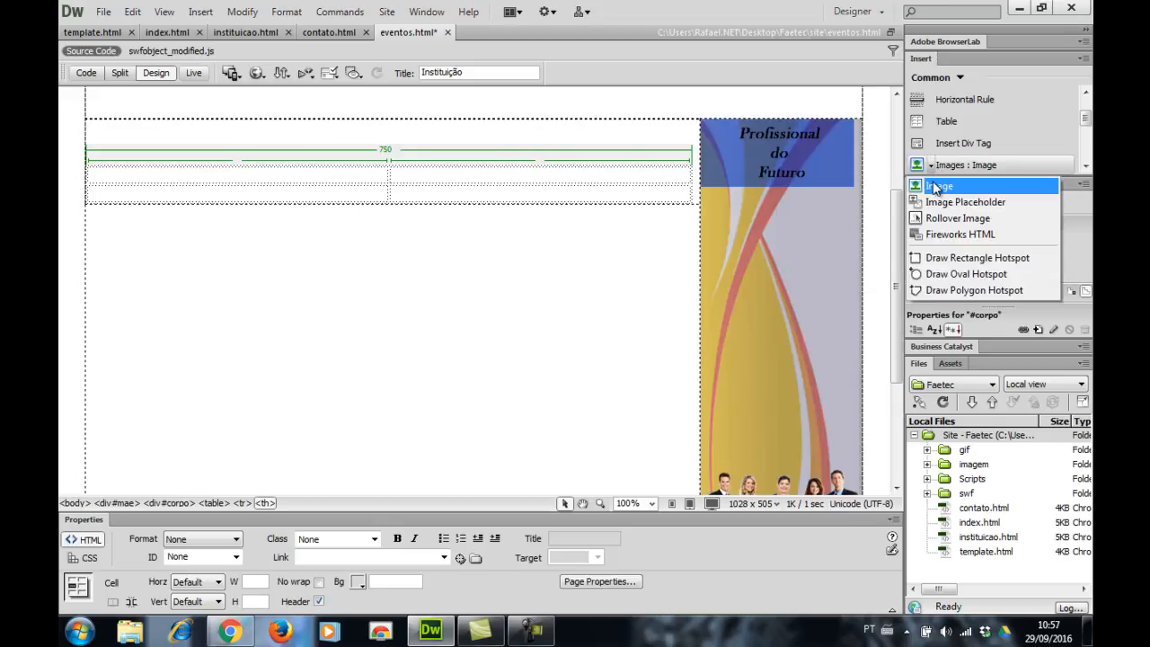
click(933, 180)
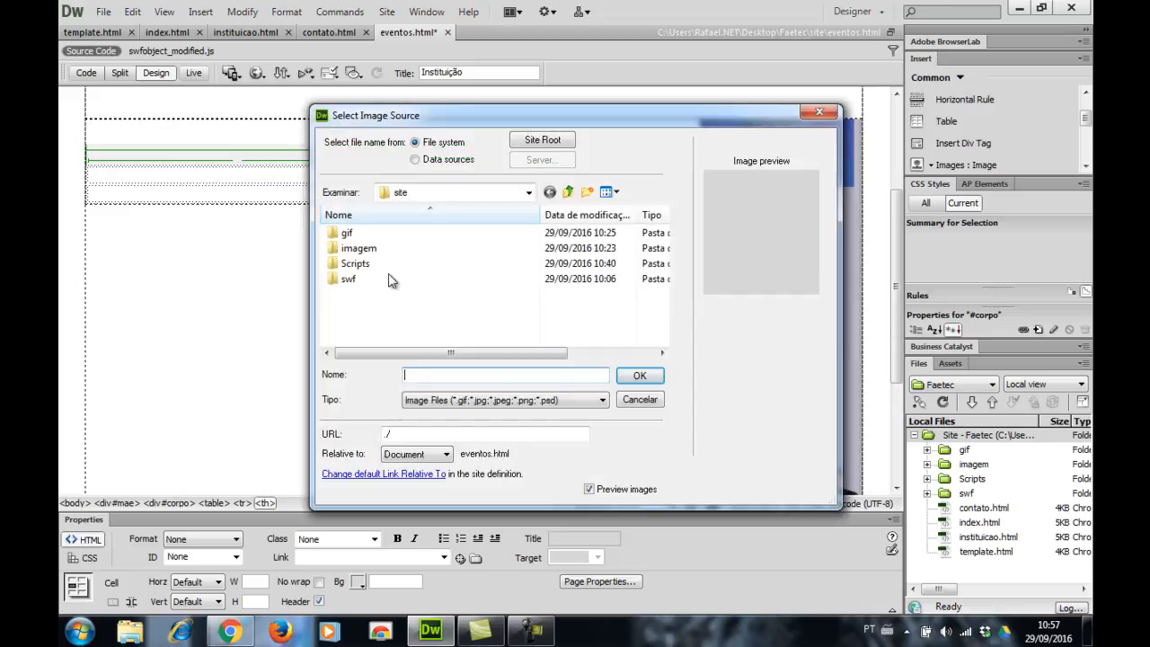
double_click(358, 249)
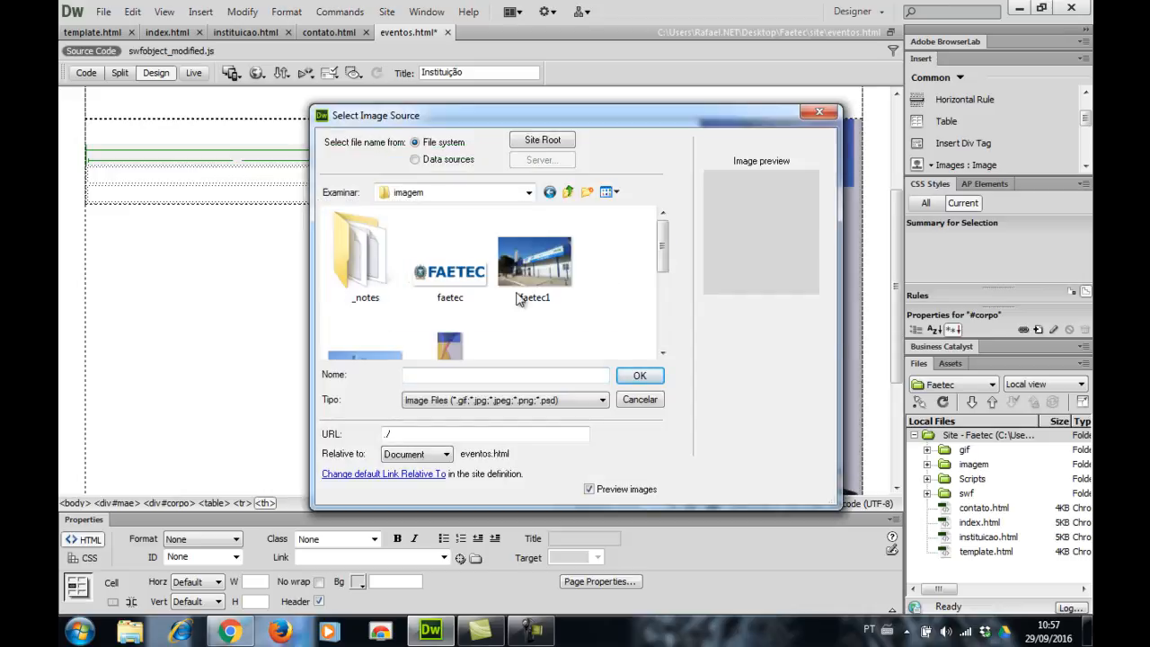
drag(664, 265, 637, 261)
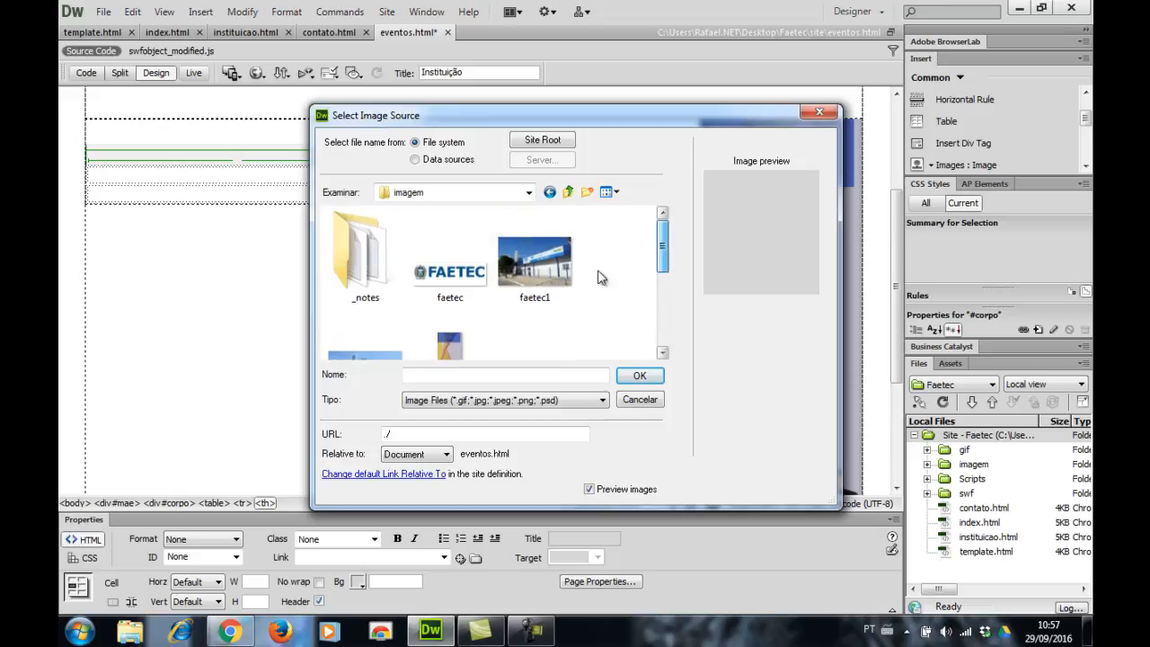
click(547, 270)
click(639, 375)
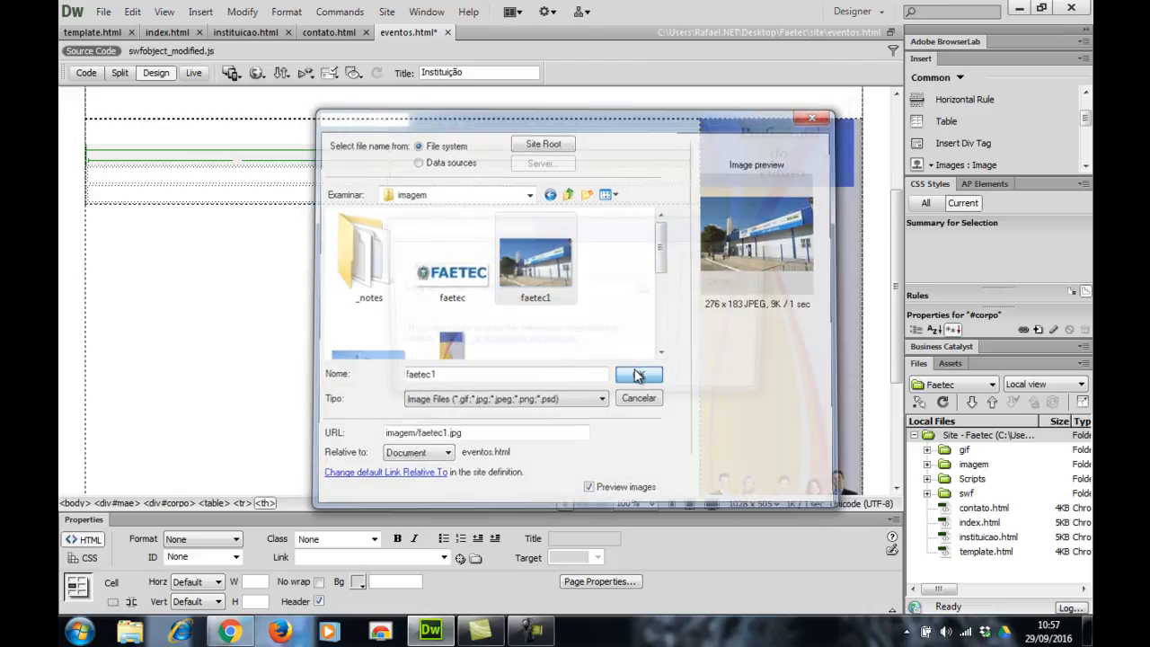
click(726, 259)
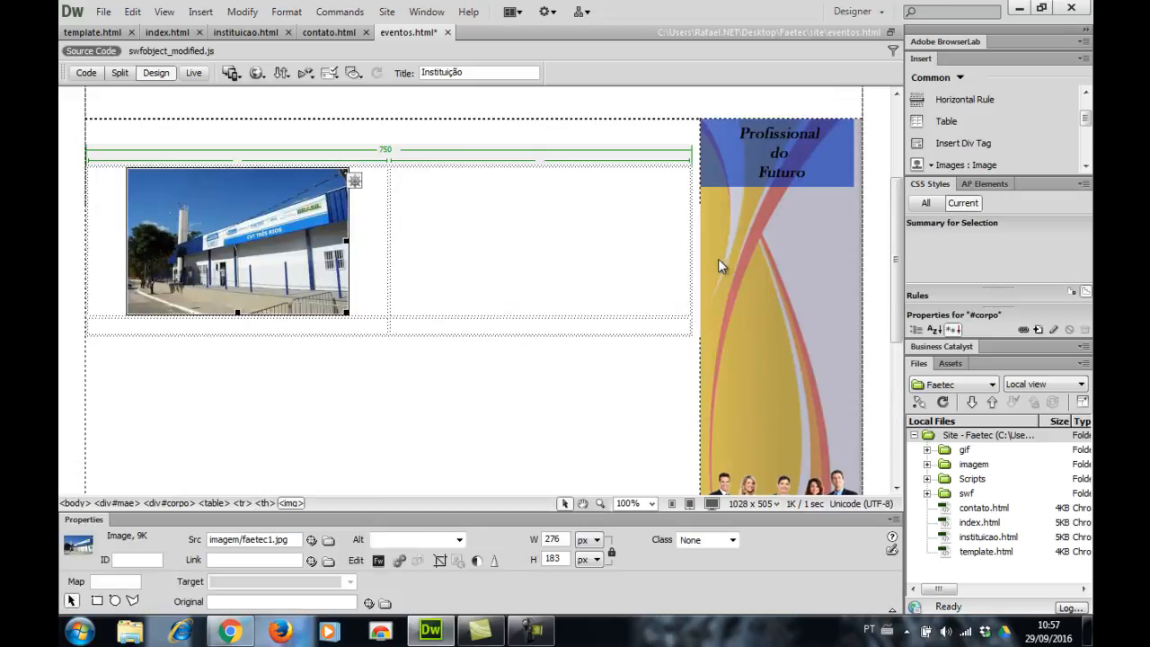
Insert the image faetec2 from the imagem folder into the table's second upper cell, leaving the alternate text blank.
click(558, 235)
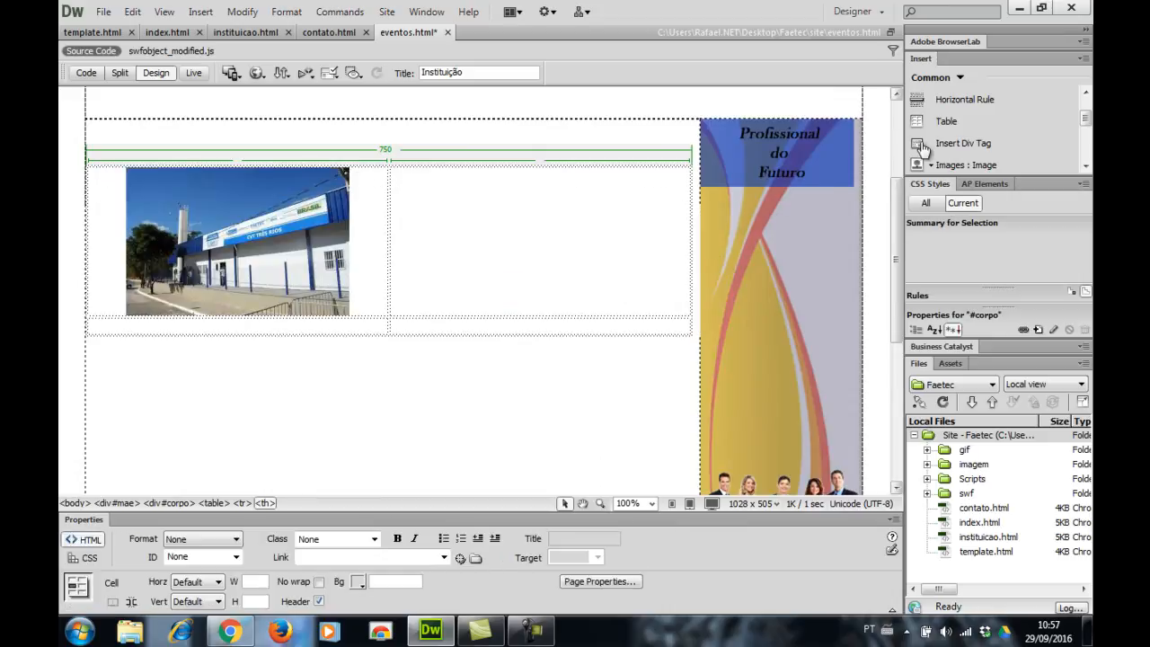
click(939, 167)
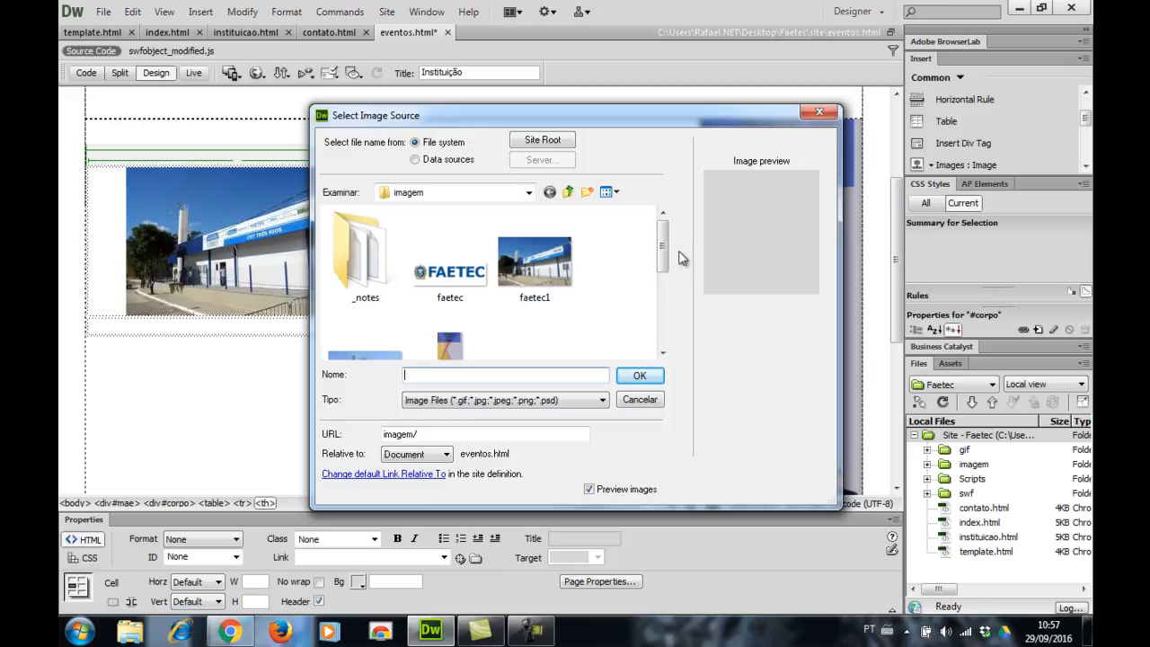
drag(662, 263, 662, 281)
click(364, 317)
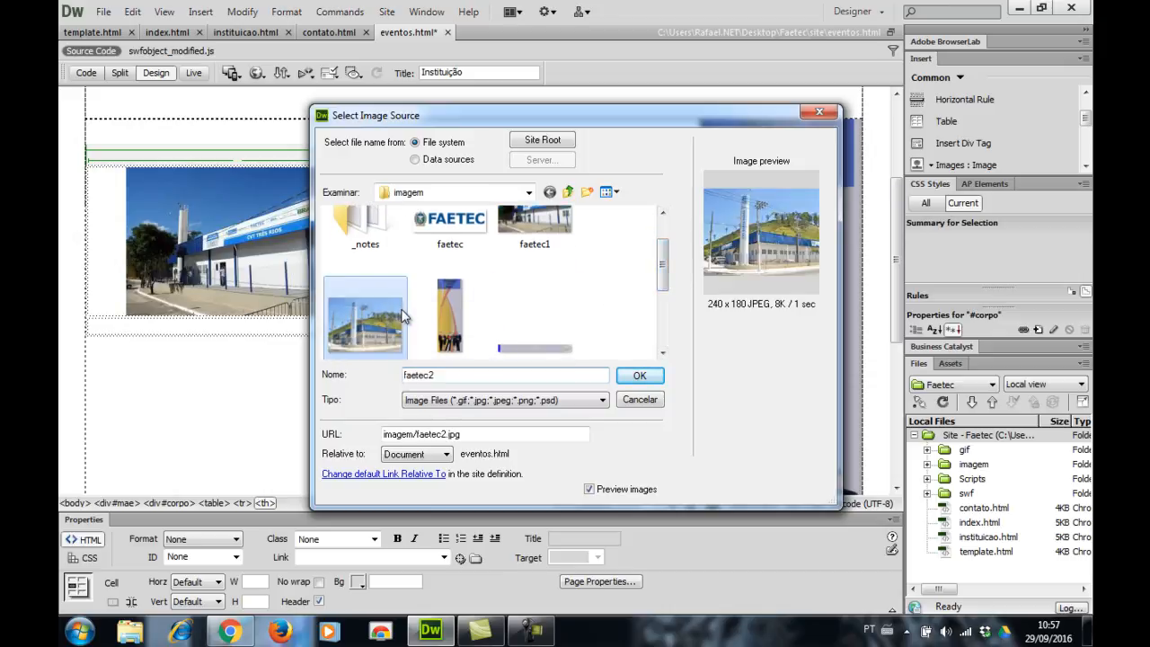
click(636, 378)
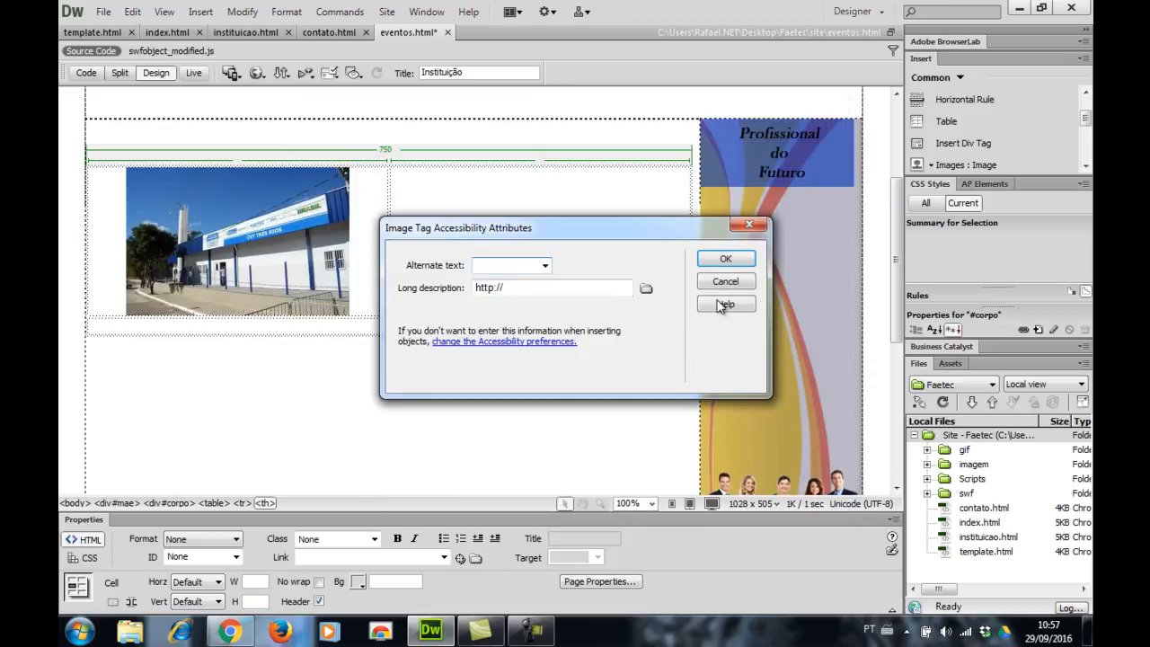
click(716, 264)
Enter the caption "Inauguração 2012" in both lower table cells beneath the two photos.
key(Down)
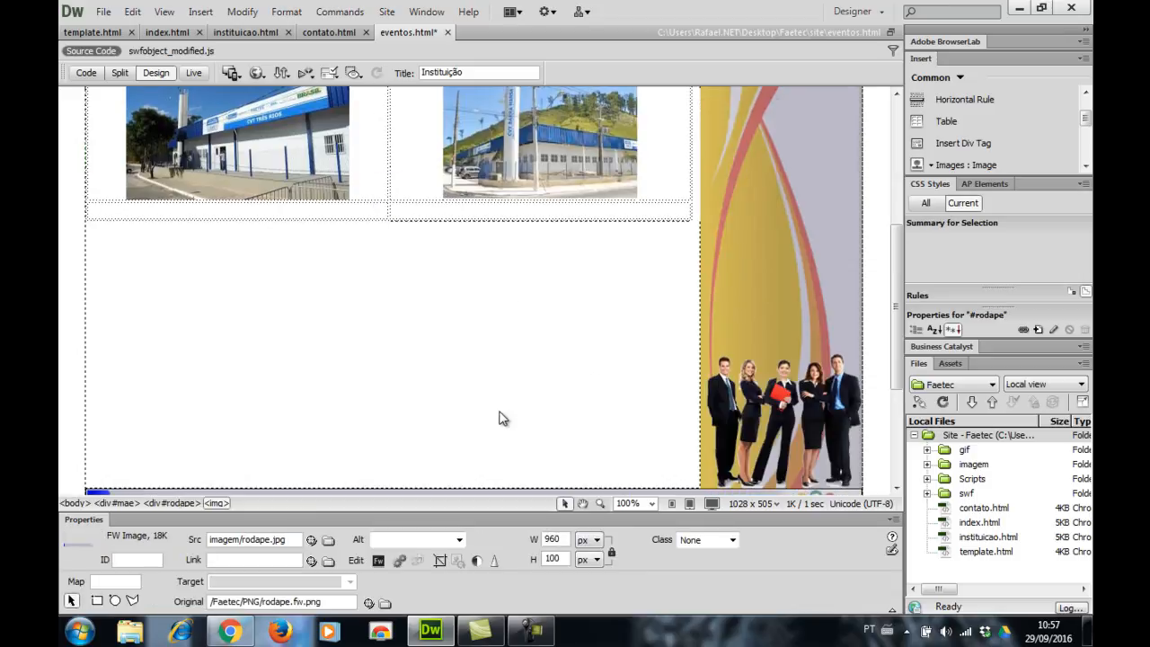
scroll(488, 374, up, 2)
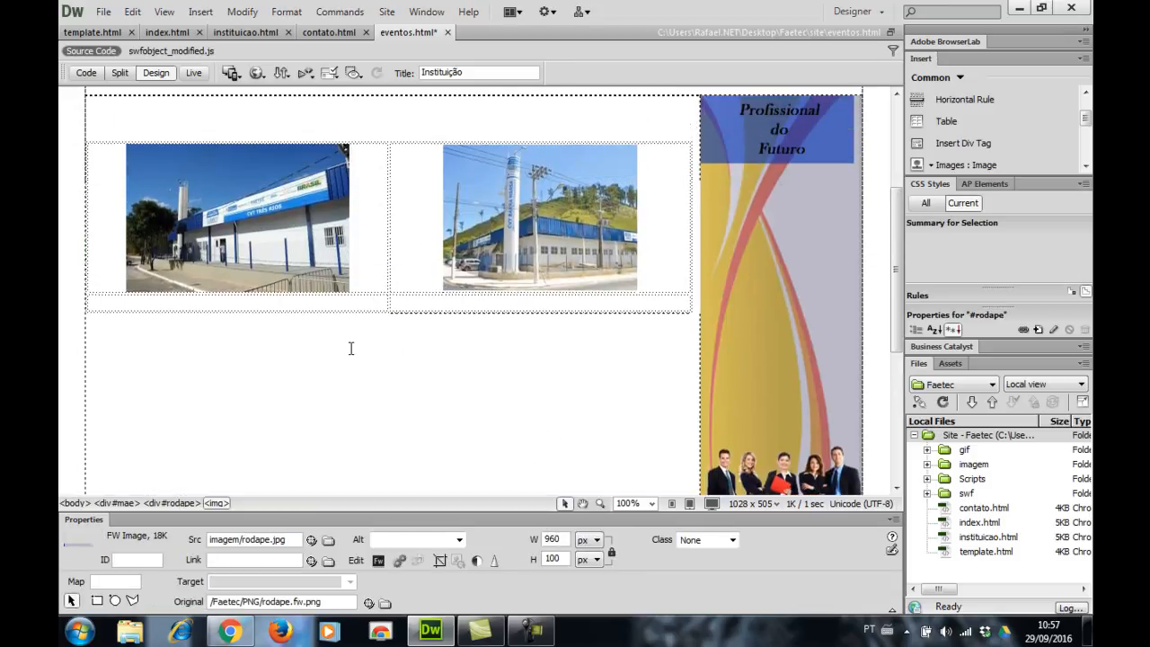
click(339, 307)
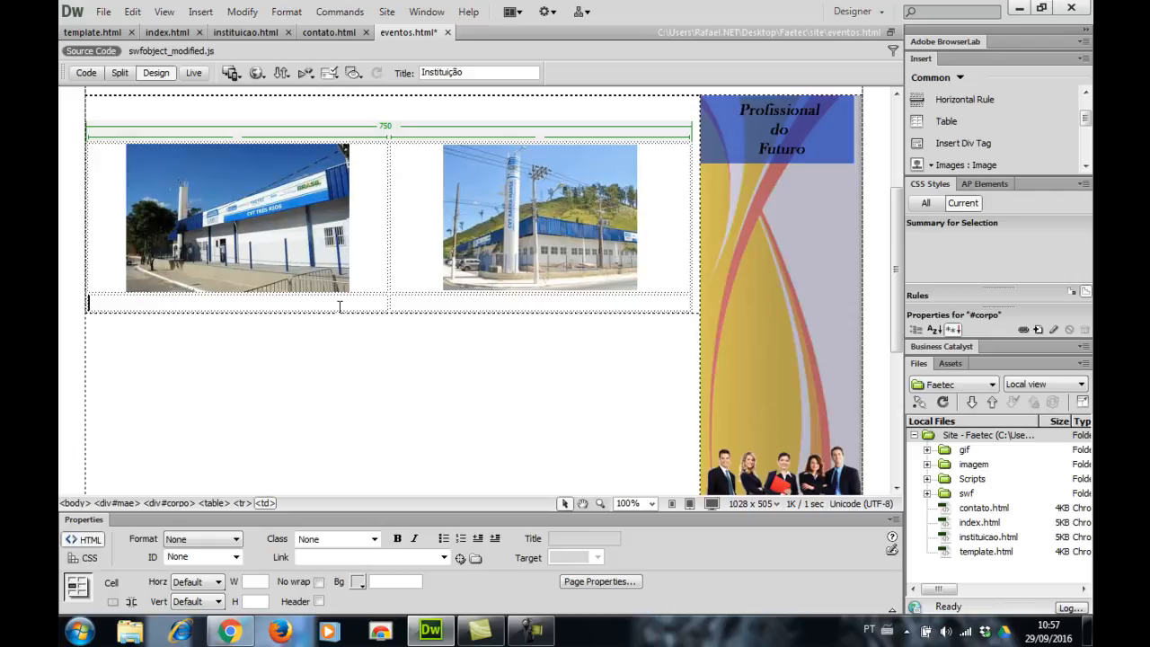
text(Inaug)
text(urac)
text(ão )
text(20)
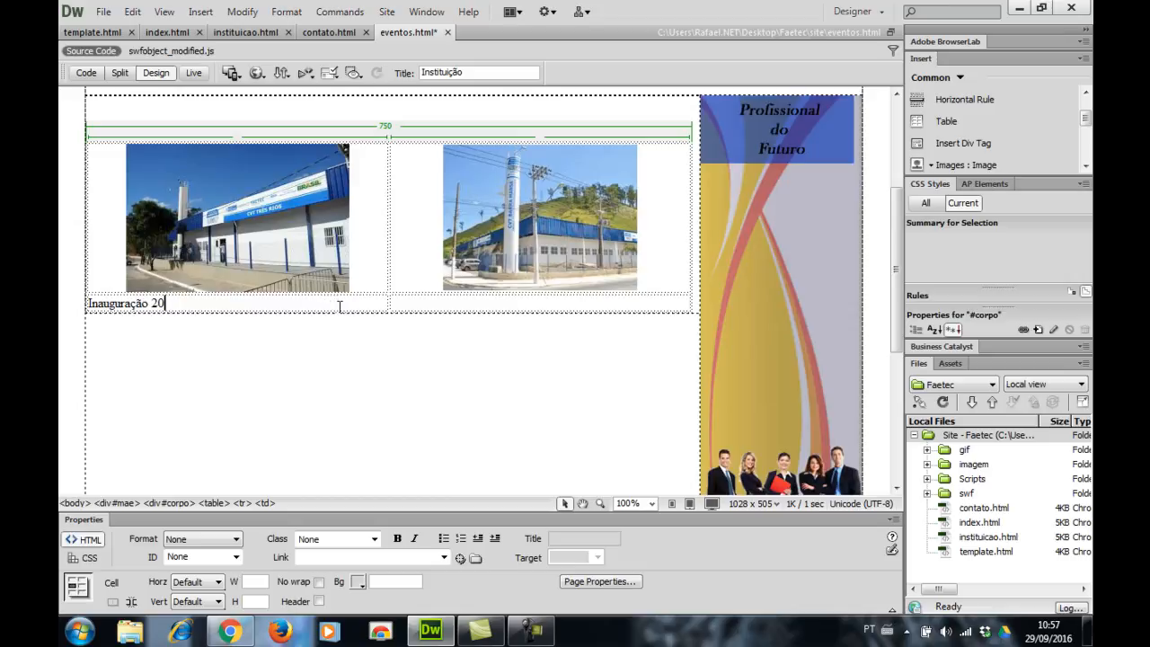
text(12)
key(Tab)
text(Inauguração 20)
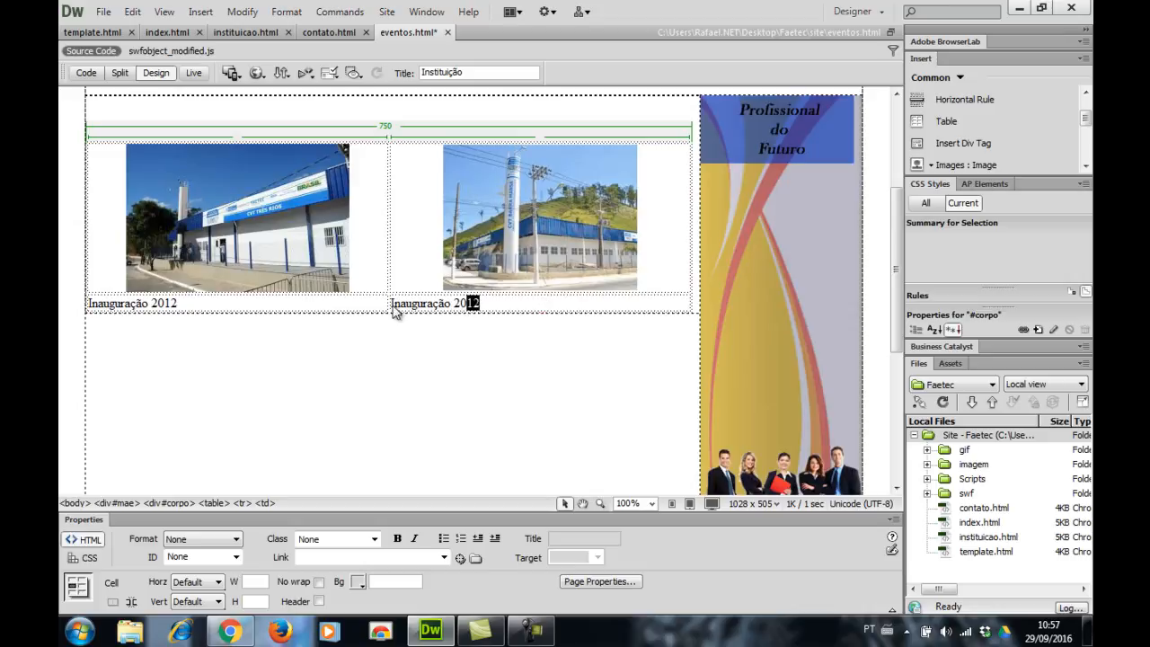
Set the horizontal alignment of both caption cells to Center.
drag(407, 309, 295, 308)
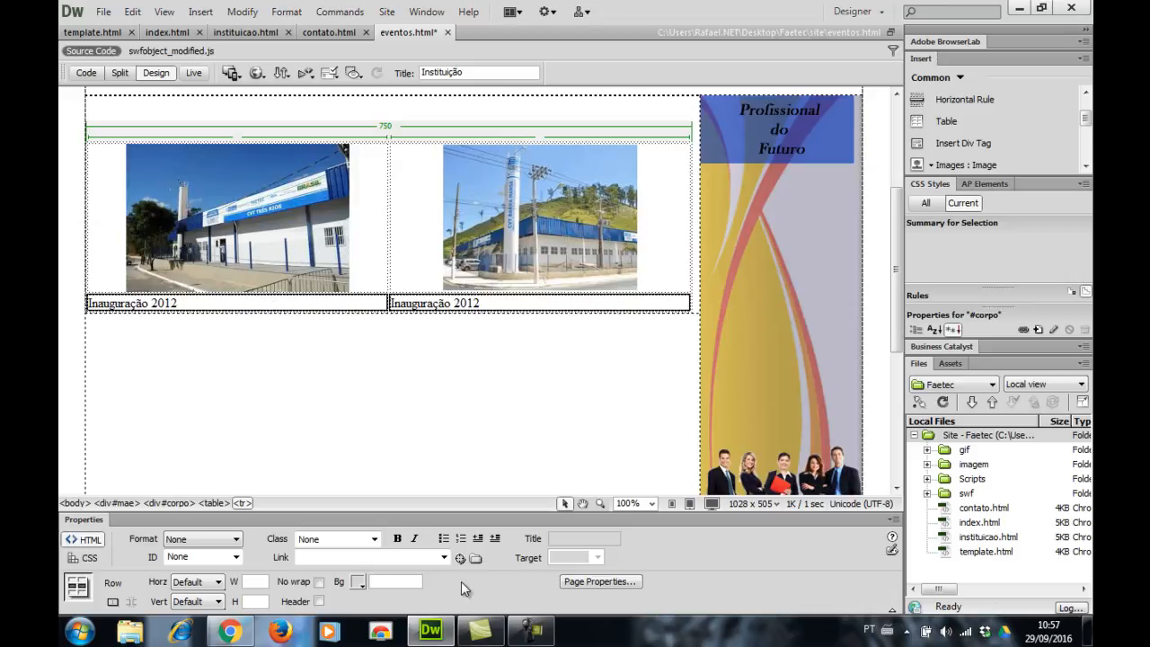
click(220, 585)
click(201, 620)
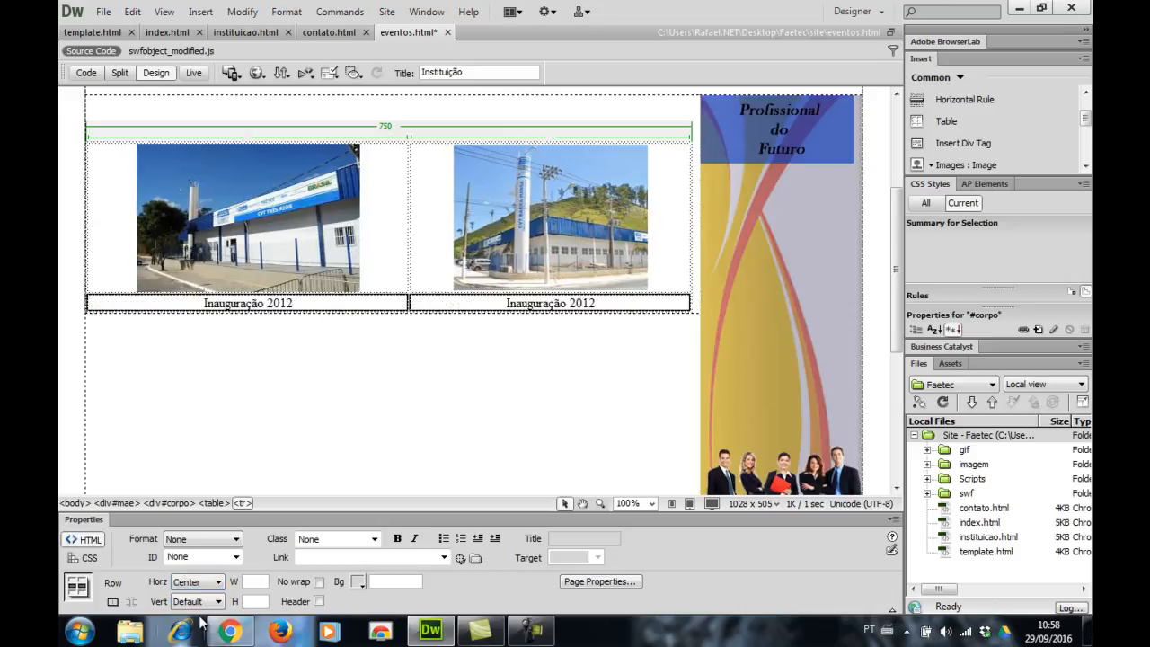
Delete the empty paragraph above the photo table so the table starts directly beneath the navigation area.
click(319, 442)
scroll(462, 376, up, 6)
scroll(455, 373, up, 1)
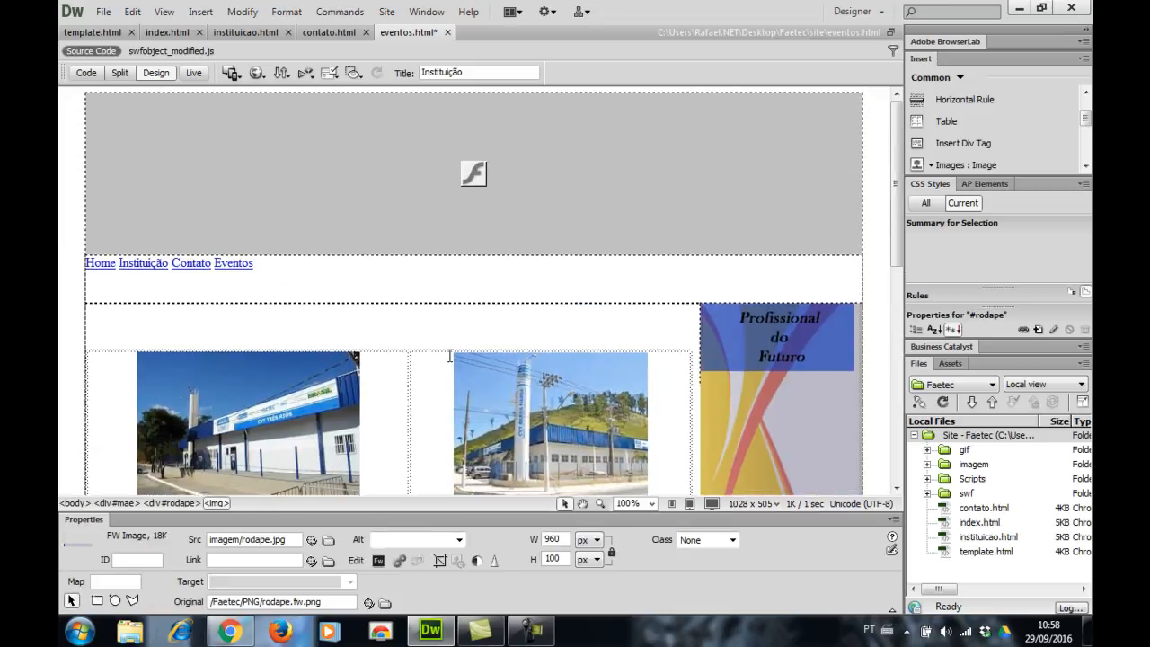
click(450, 331)
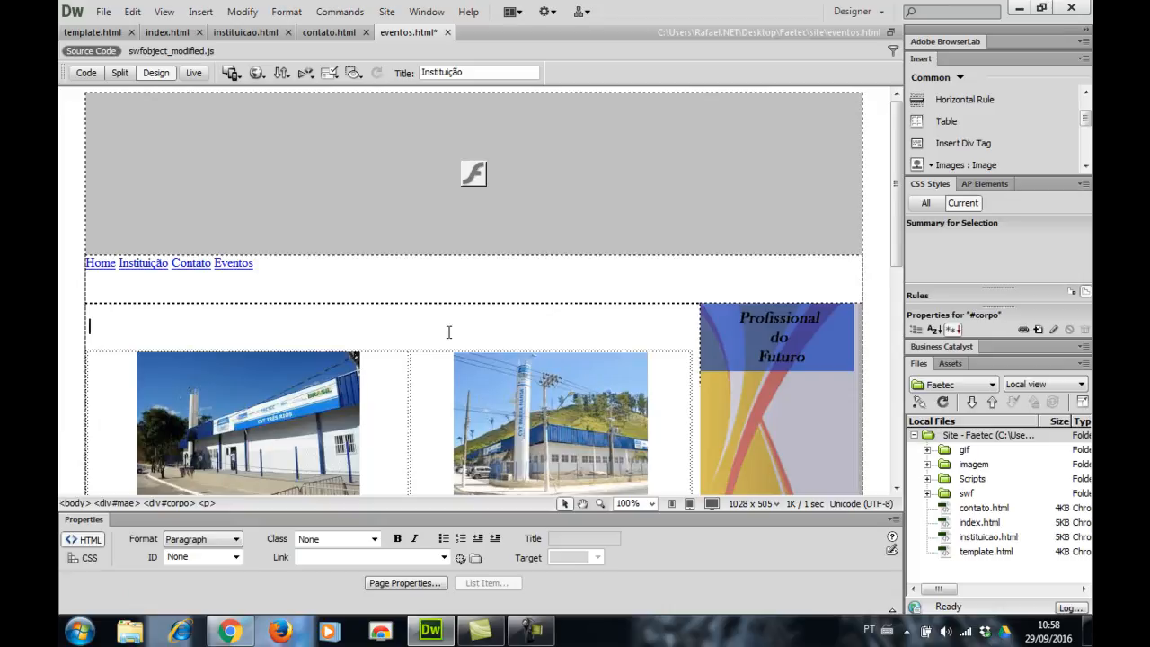
key(BackSpace)
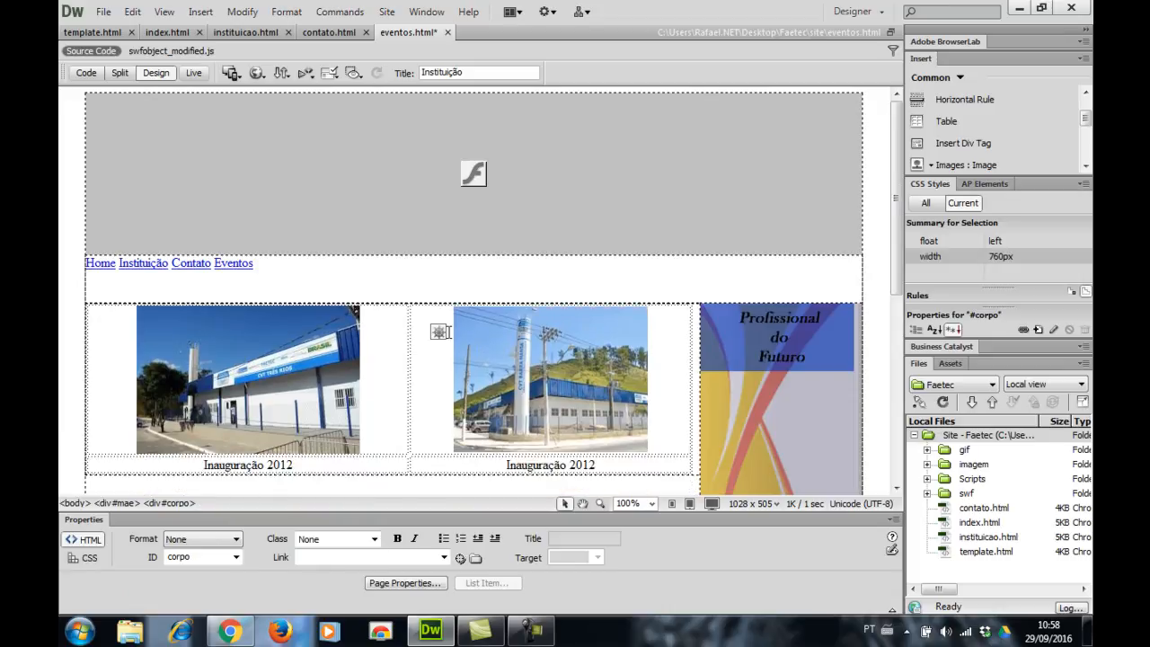
drag(449, 331, 451, 335)
Set the page title to "Eventos" and save eventos.html.
click(493, 71)
double_click(417, 73)
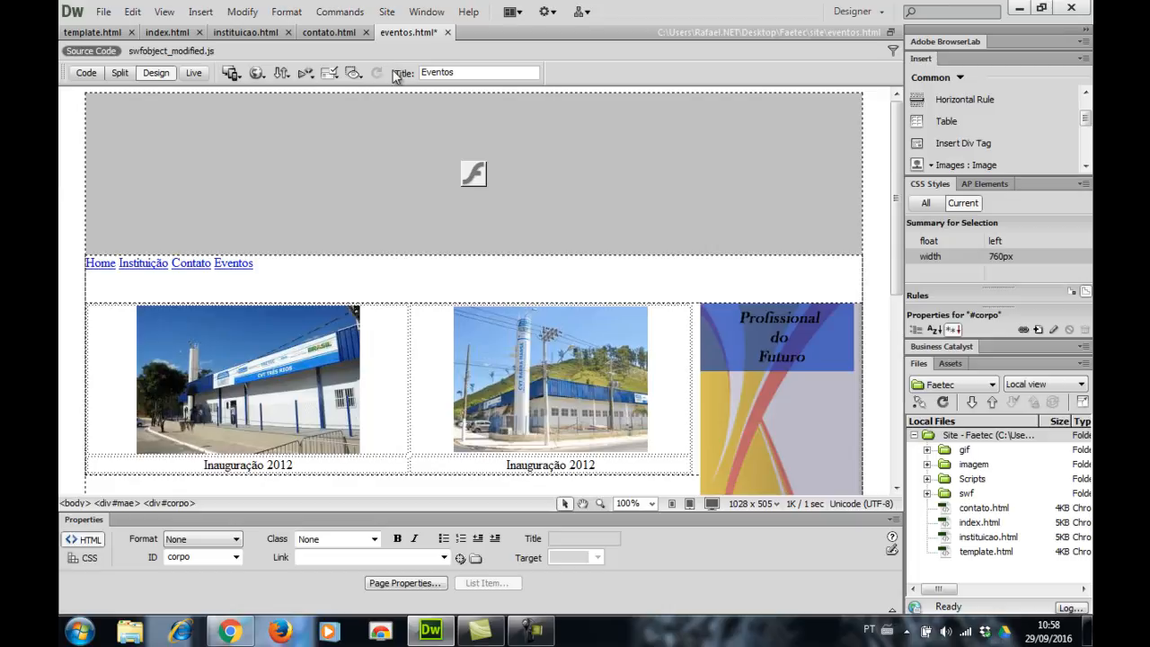
click(103, 12)
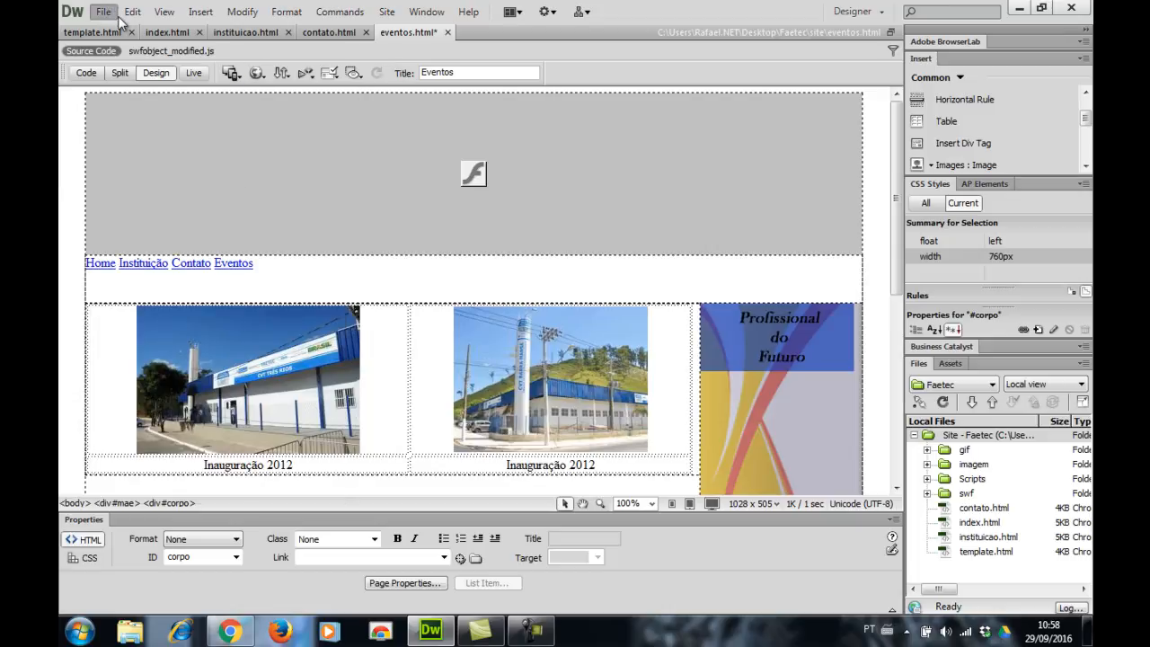
mouse_move(132, 12)
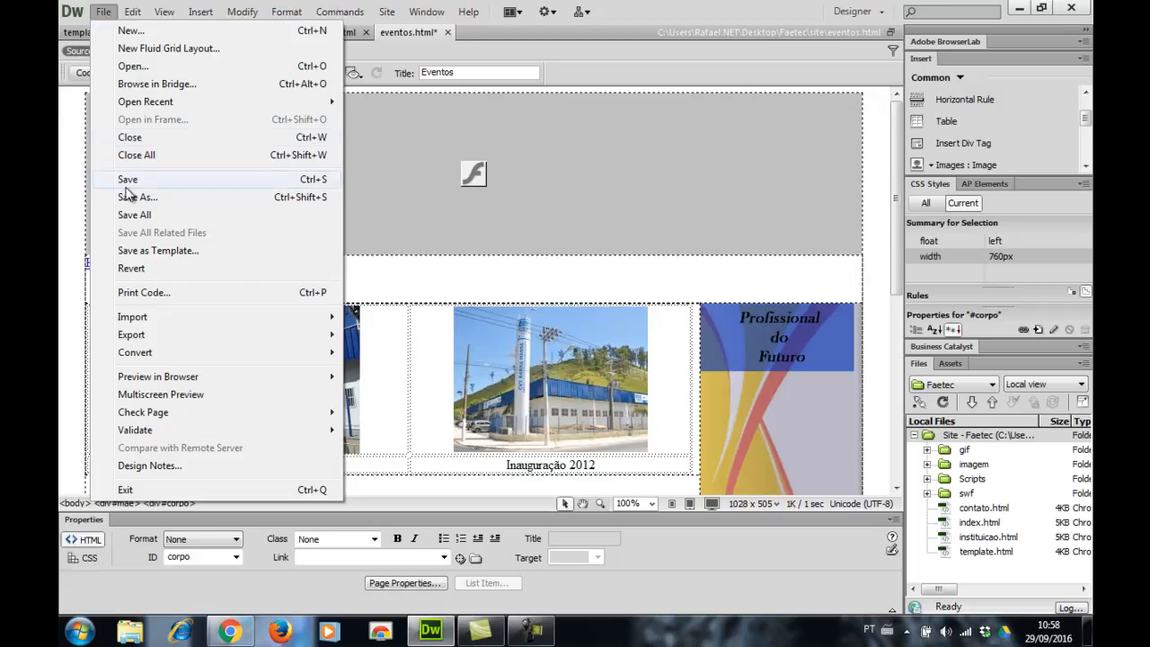
click(128, 180)
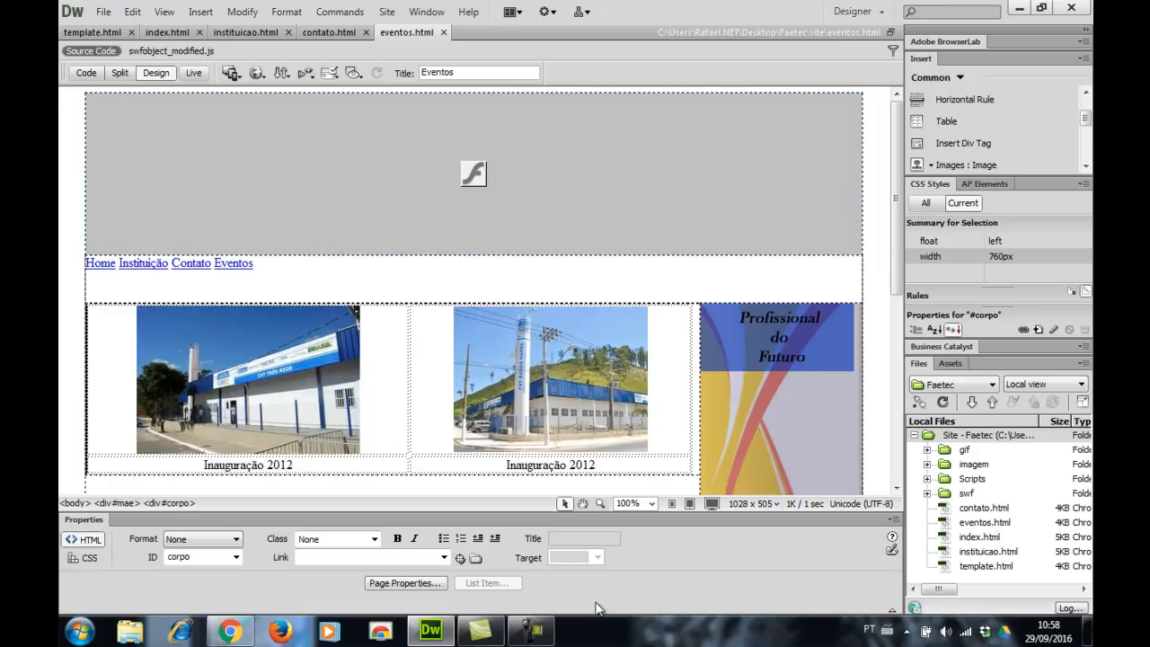
Switch to Chrome, reload the site and follow the Eventos link to check the photo table's layout.
click(230, 632)
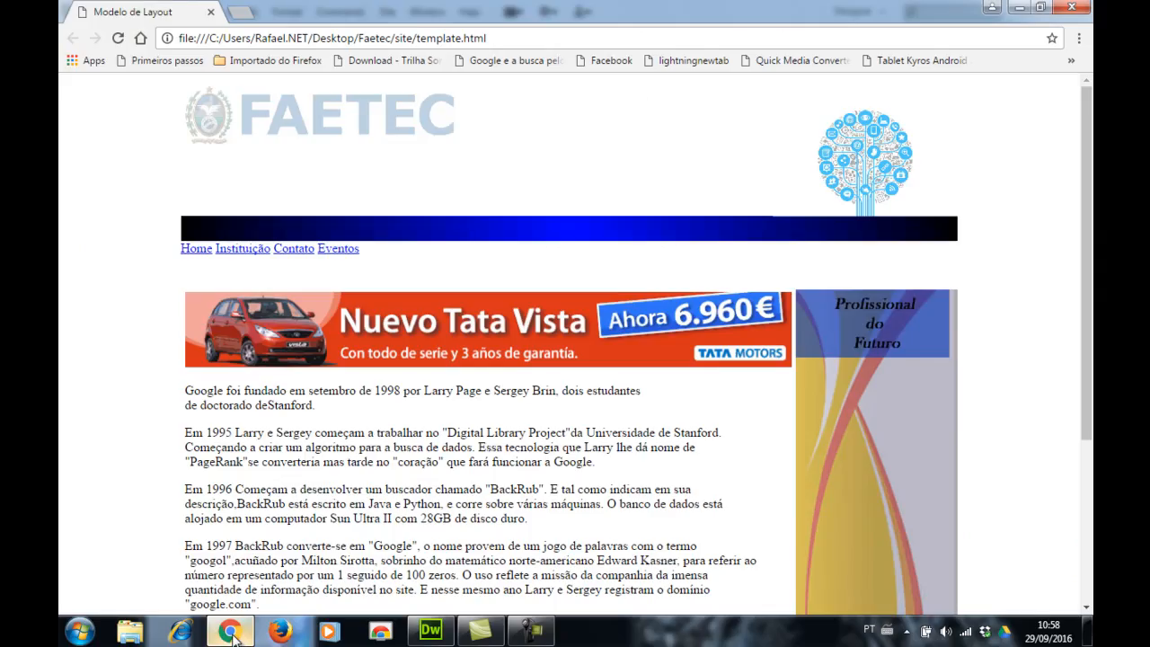
click(118, 38)
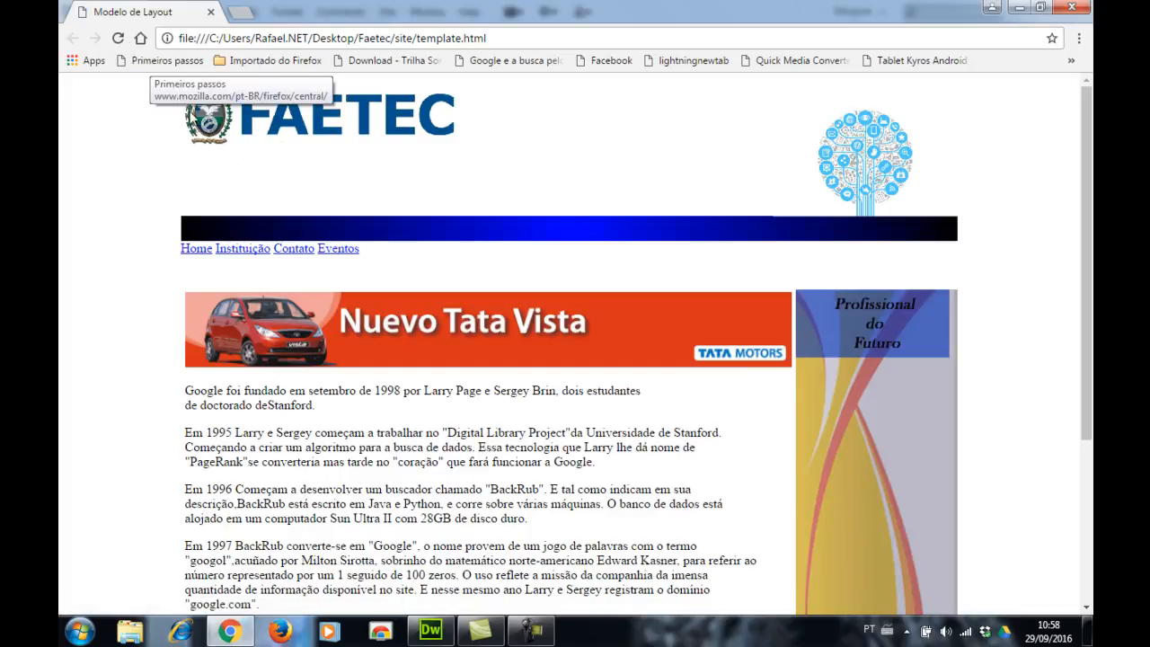
click(337, 249)
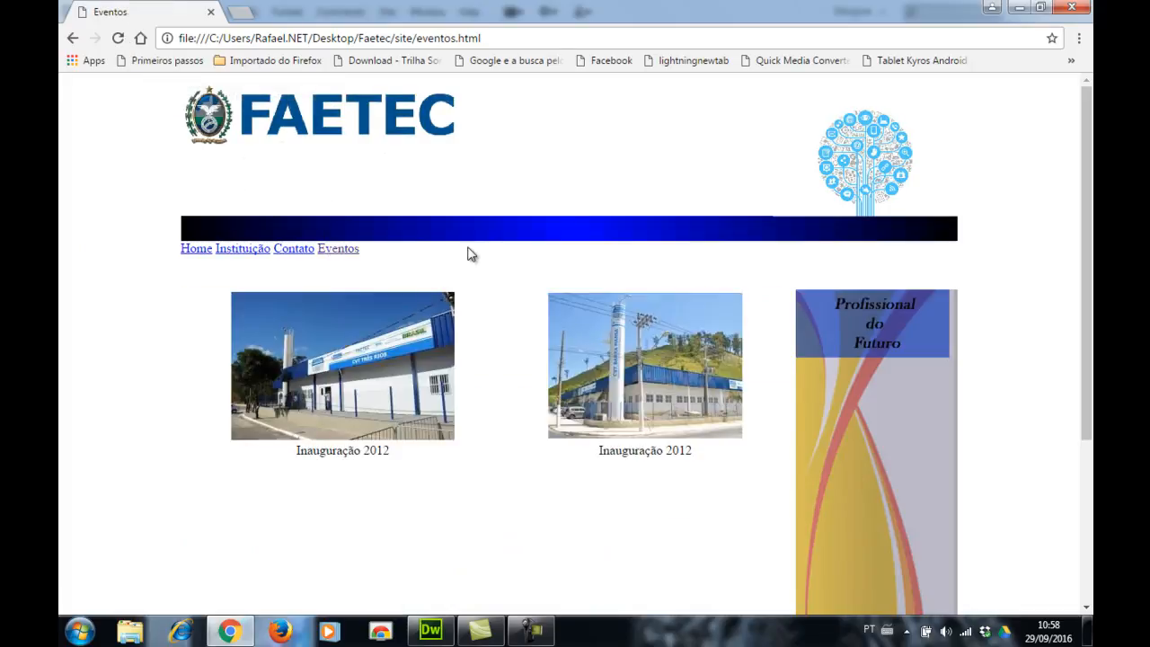
scroll(467, 254, down, 3)
scroll(466, 256, up, 3)
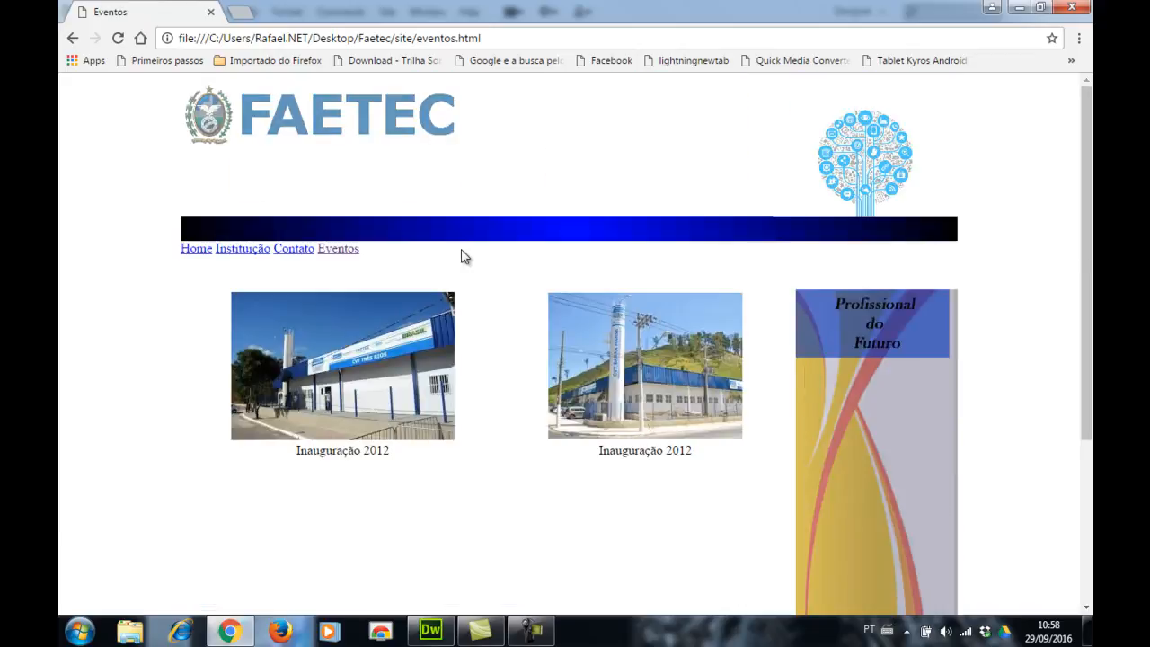
Follow the Contato and Instituição links and examine both pages from header to footer.
click(302, 252)
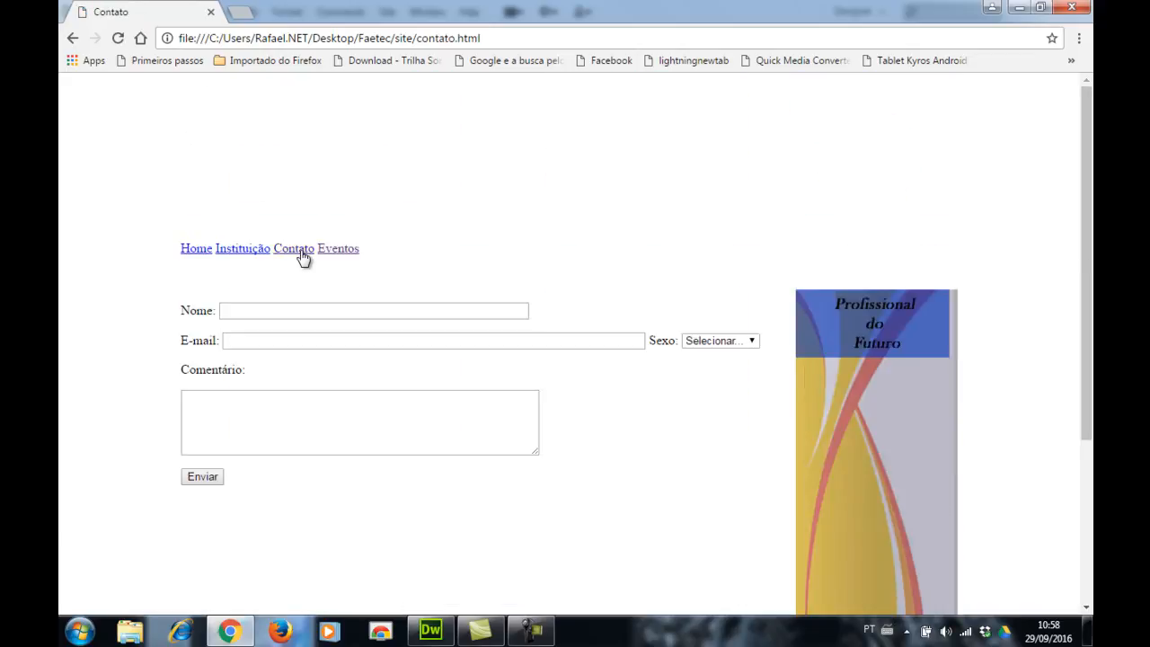
scroll(505, 271, down, 3)
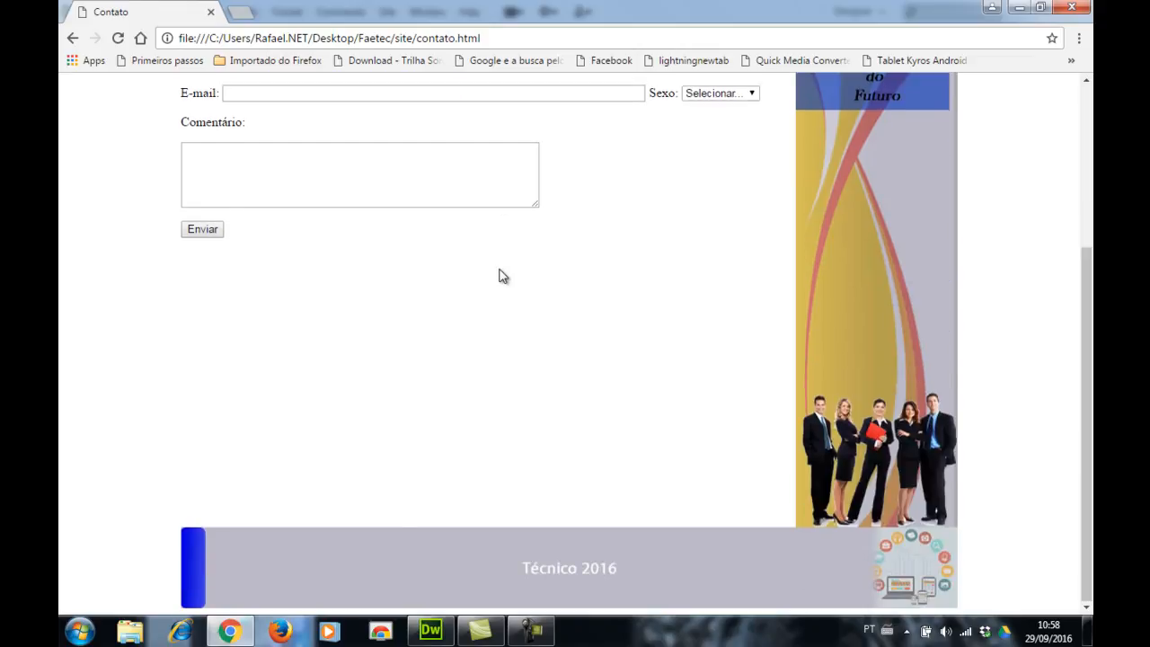
scroll(501, 276, up, 3)
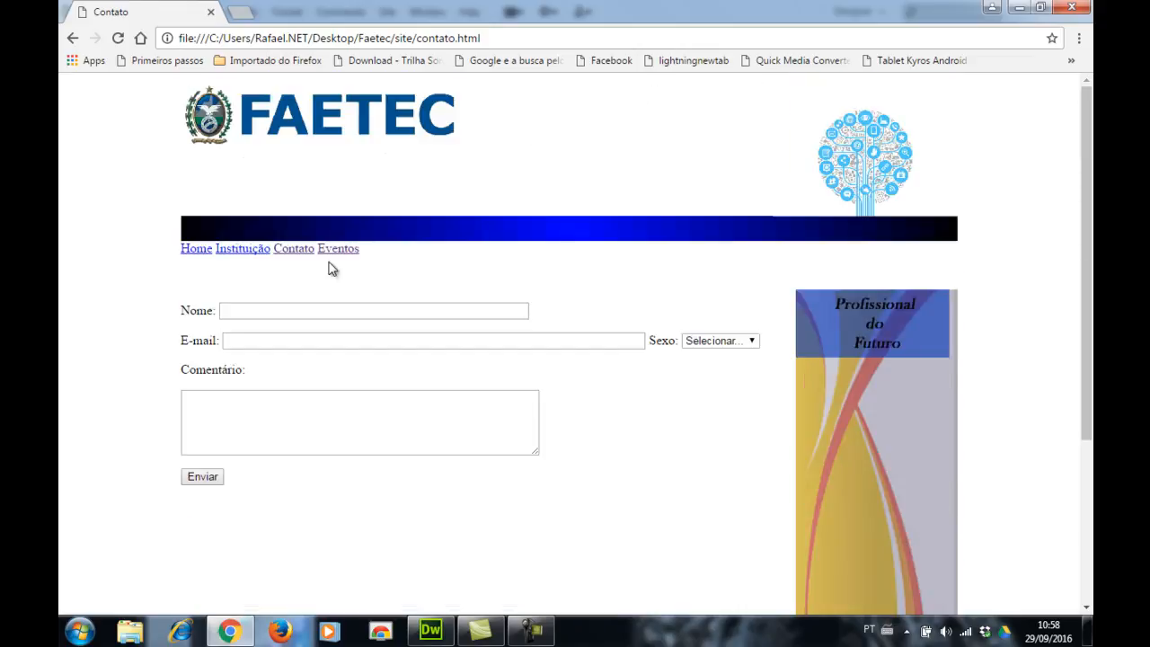
click(248, 256)
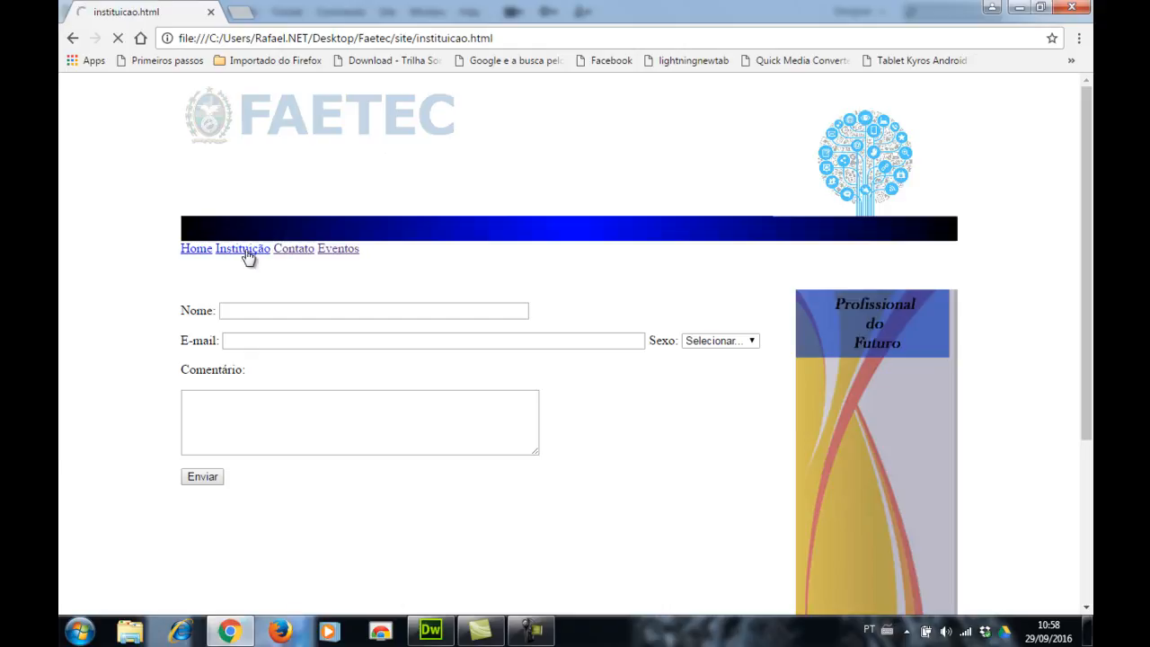
scroll(386, 286, down, 3)
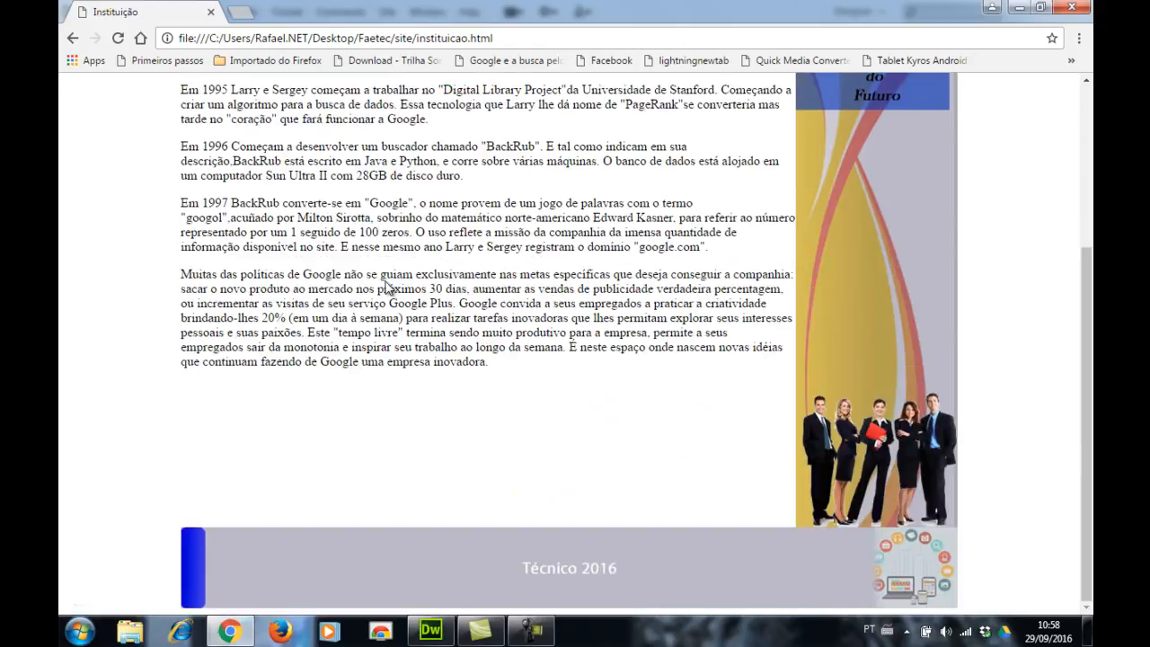
scroll(386, 286, up, 3)
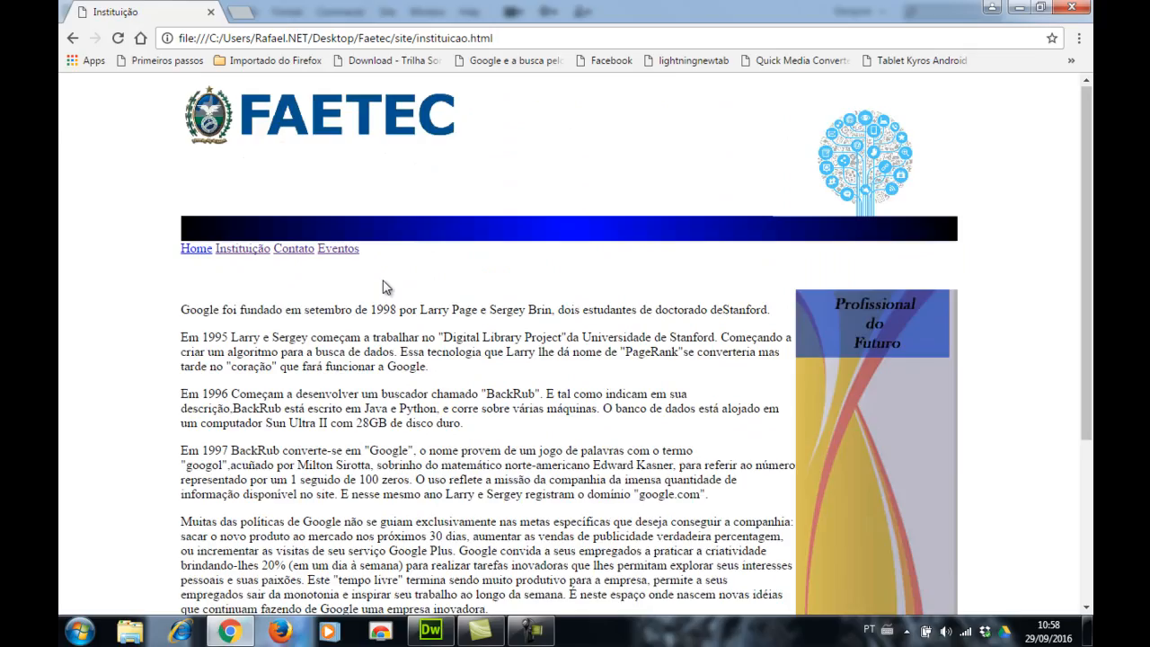
Follow the Home link and examine the index page's banners, text and footer.
click(199, 253)
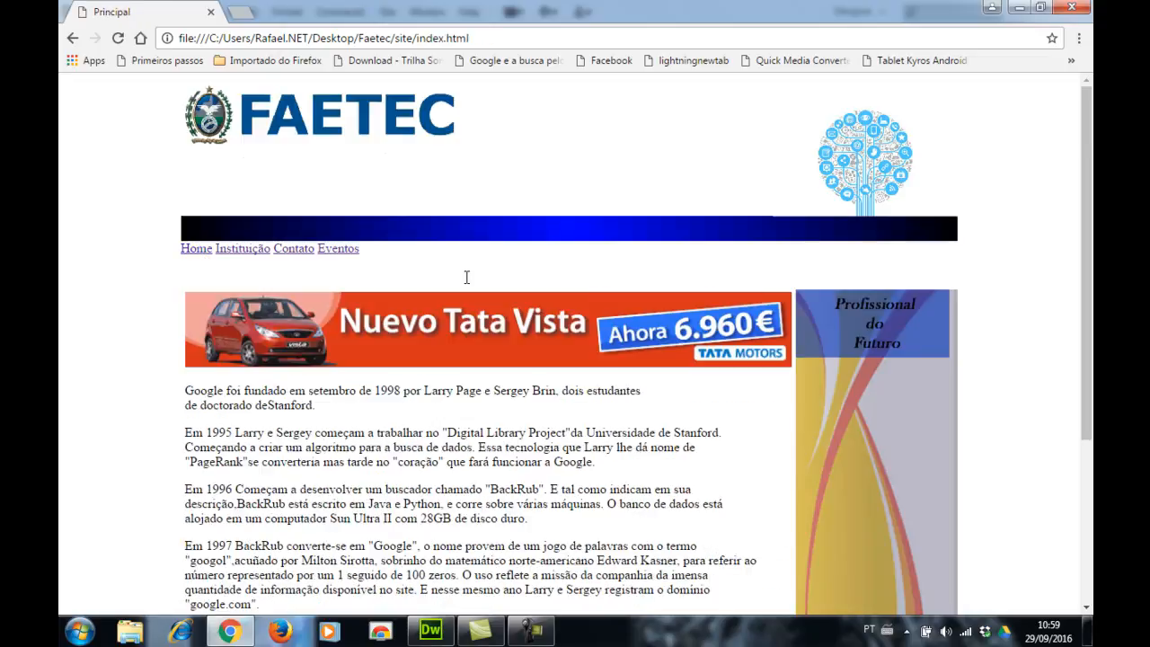
scroll(466, 275, down, 3)
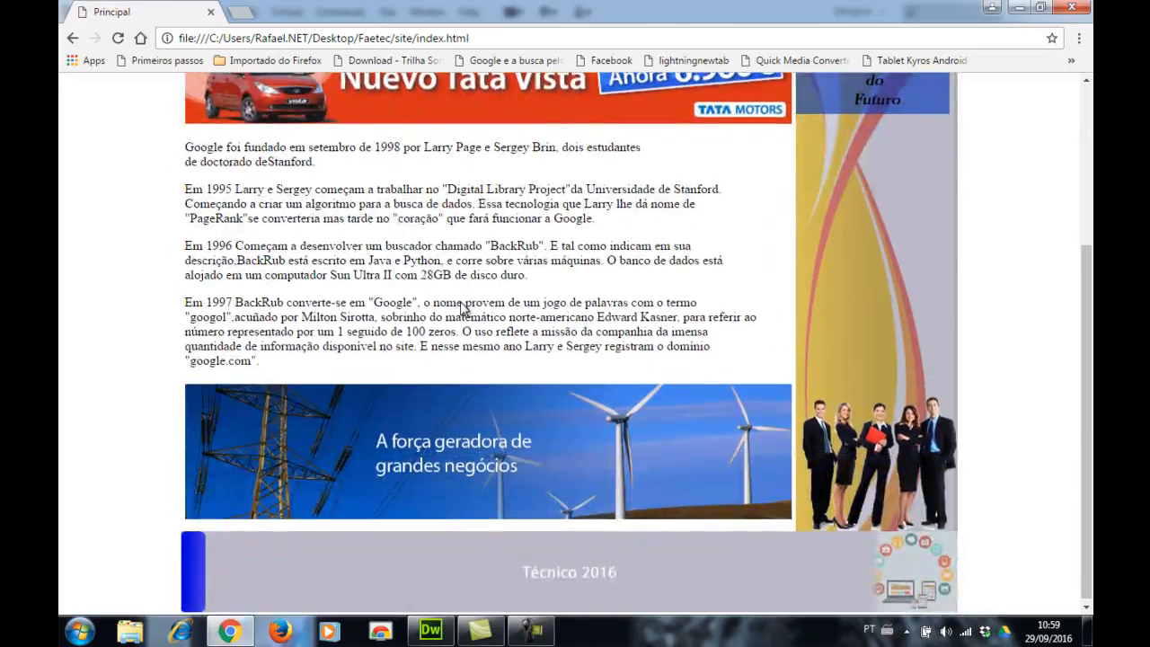
scroll(465, 310, up, 1)
scroll(459, 310, up, 3)
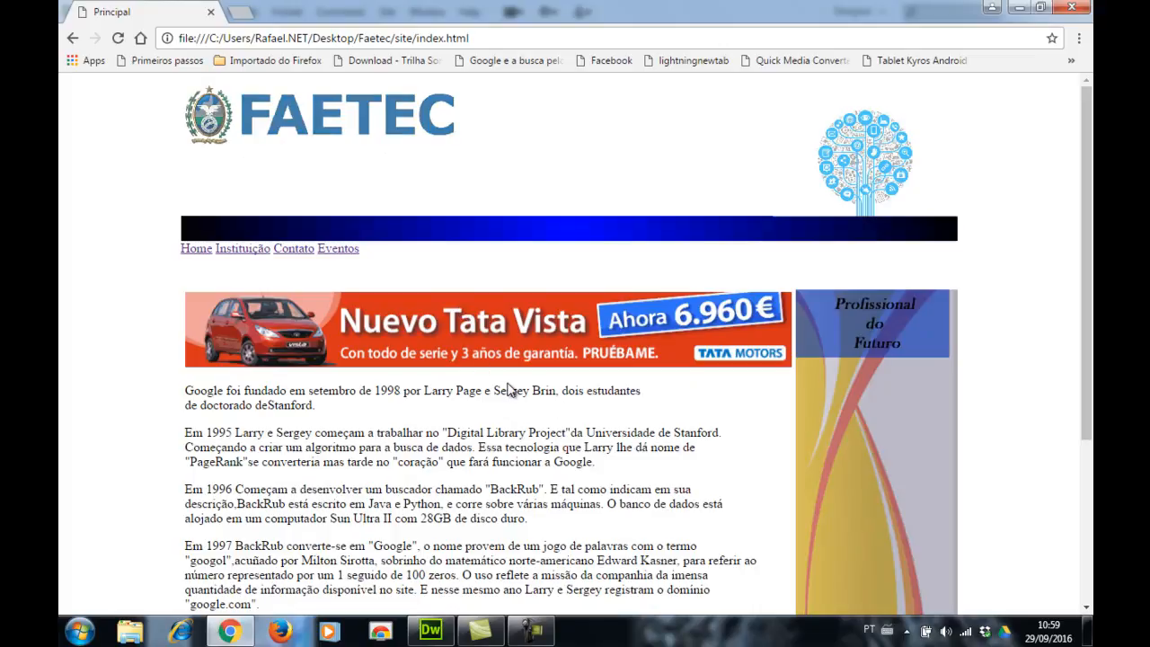
scroll(650, 398, down, 2)
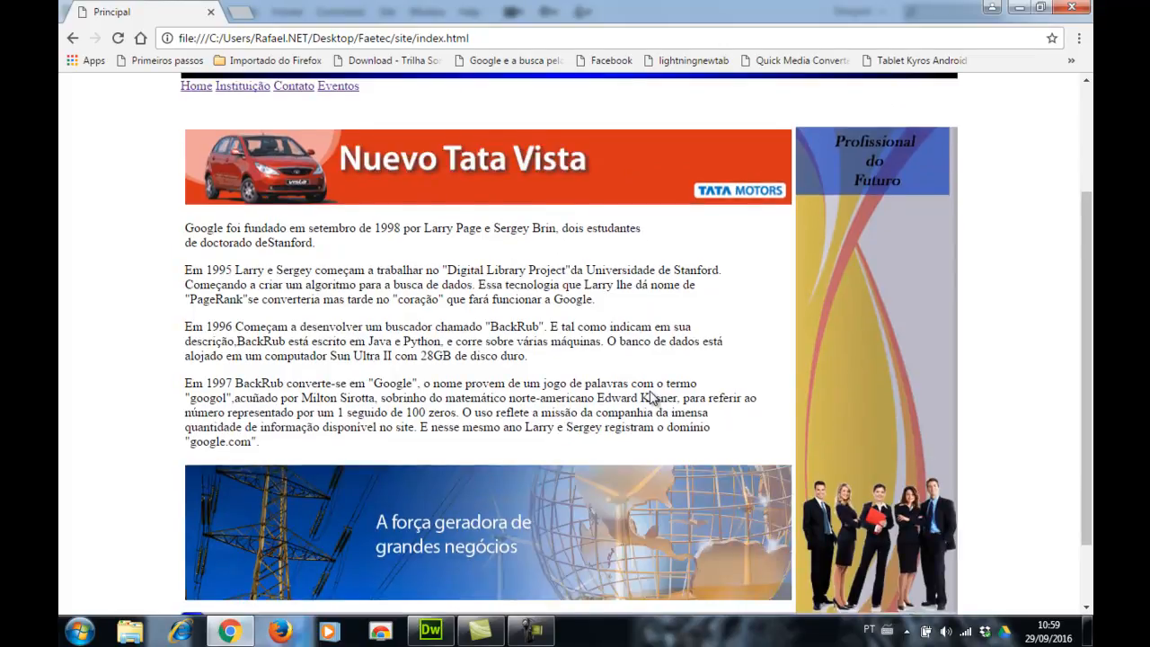
scroll(649, 398, down, 1)
scroll(649, 389, up, 3)
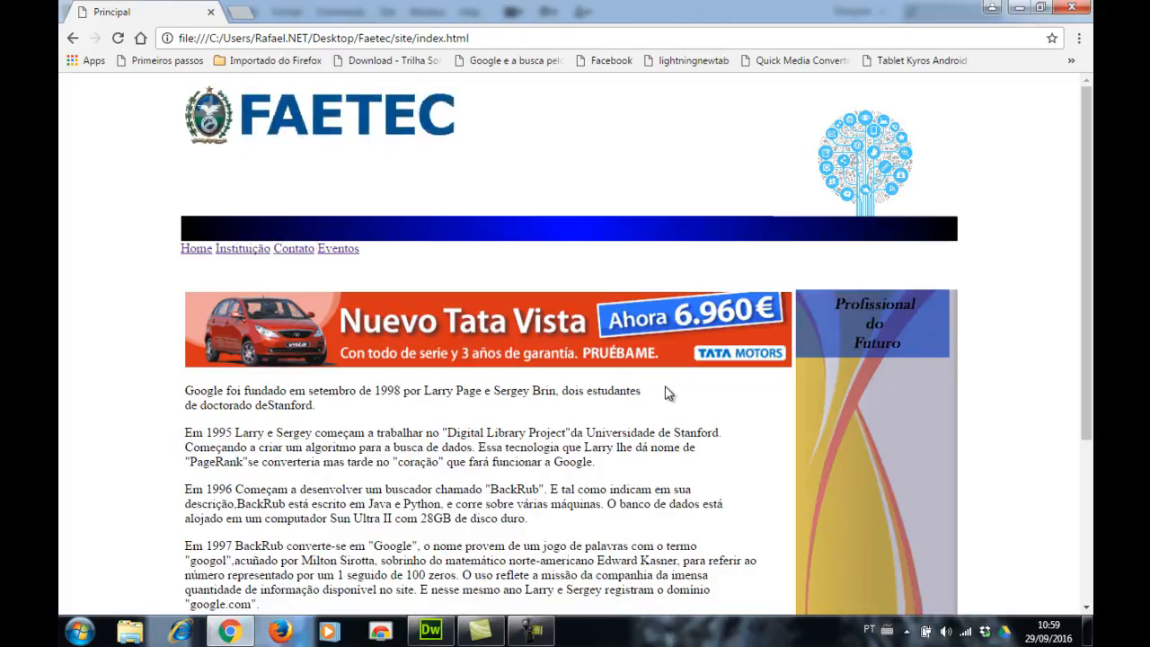
click(535, 633)
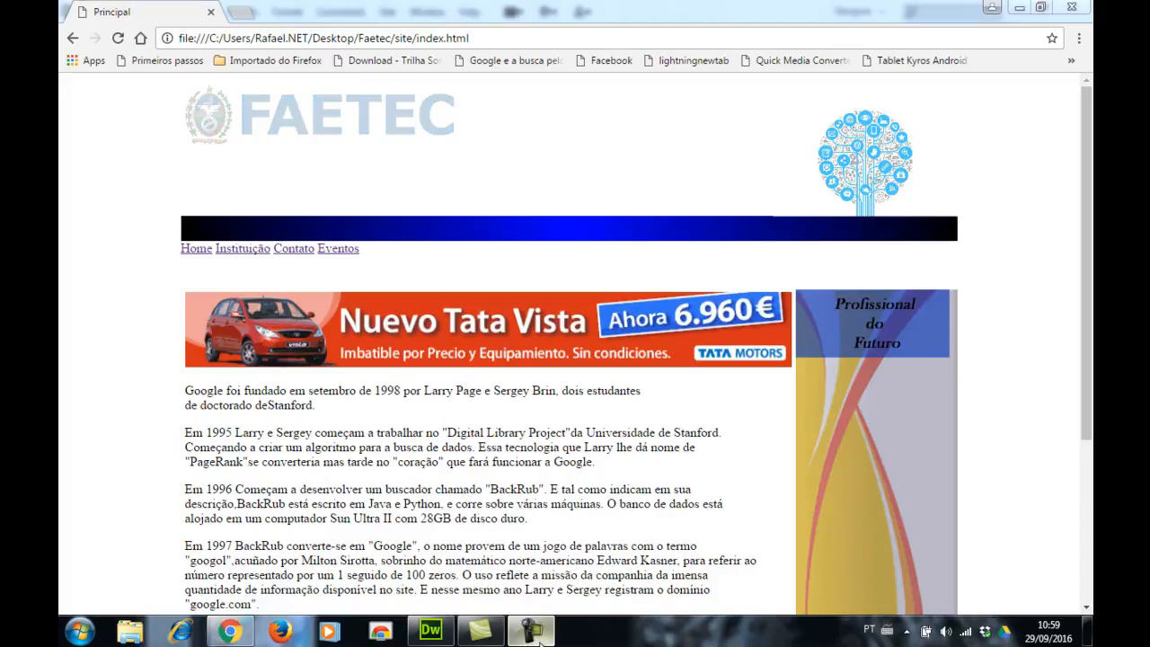